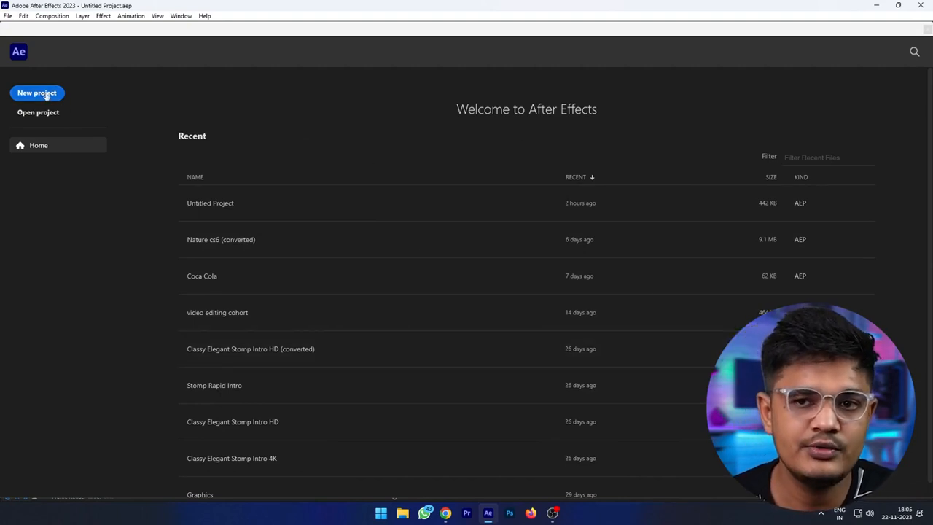
- Start a new project
click(45, 94)
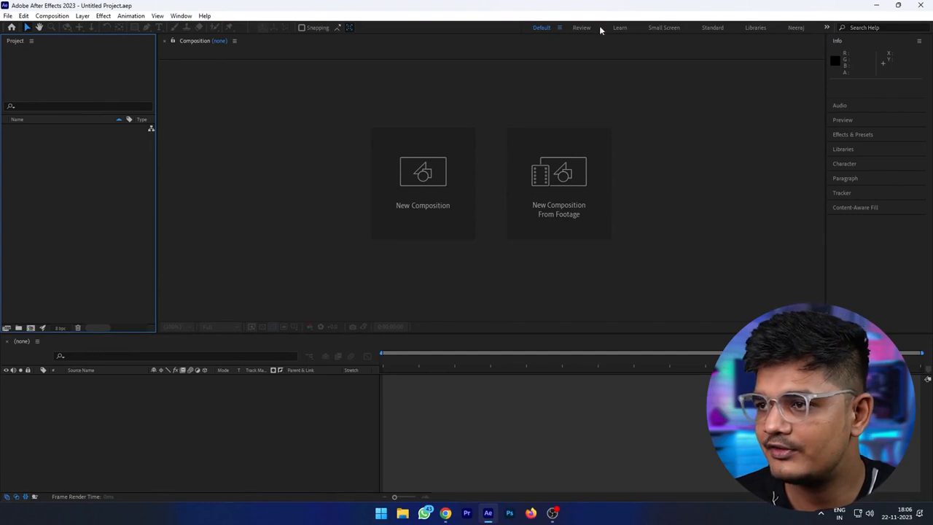
click(183, 16)
mouse_move(188, 27)
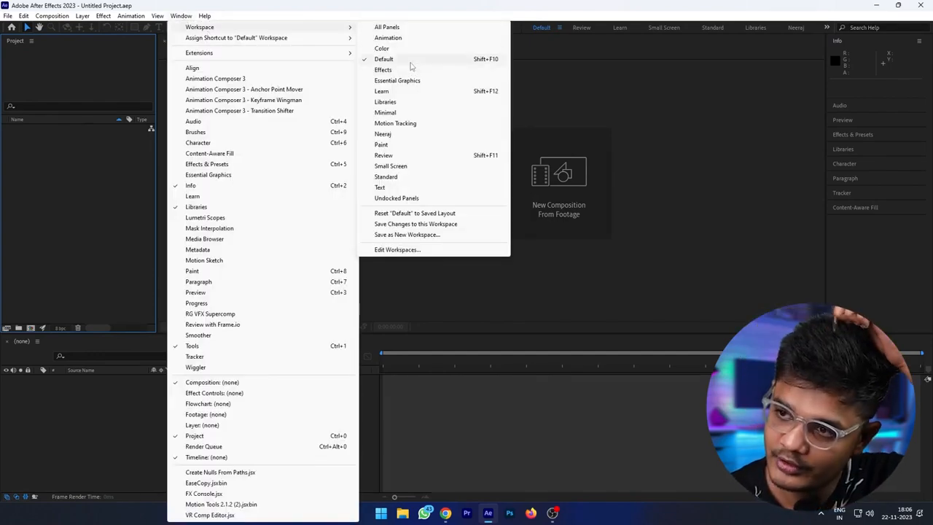
click(92, 299)
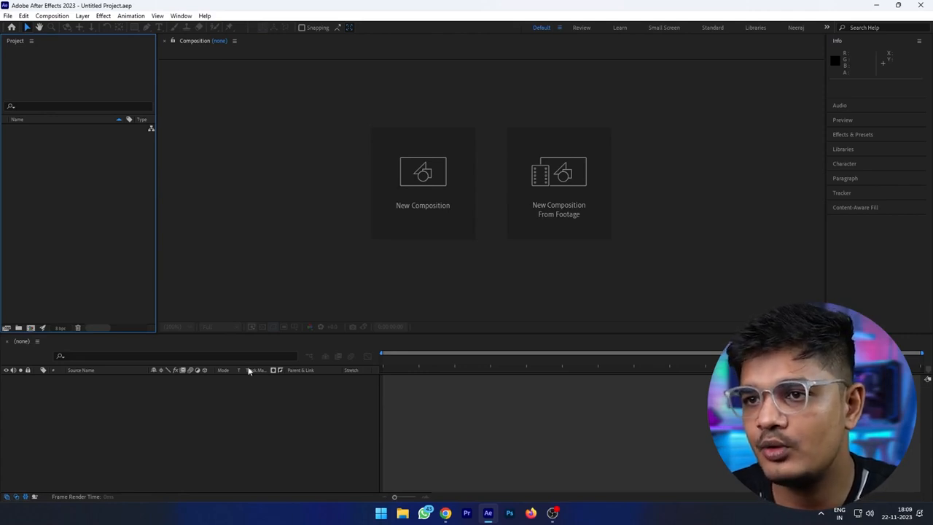
click(314, 167)
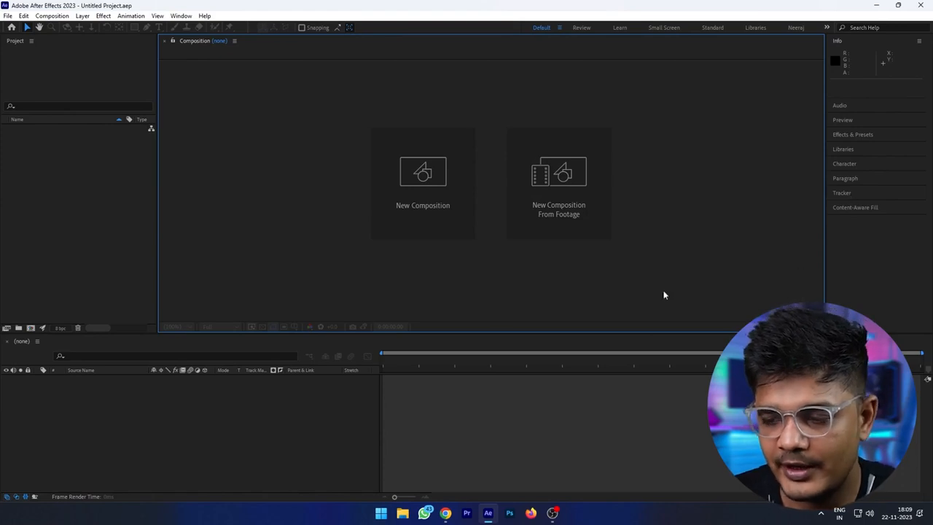
click(227, 422)
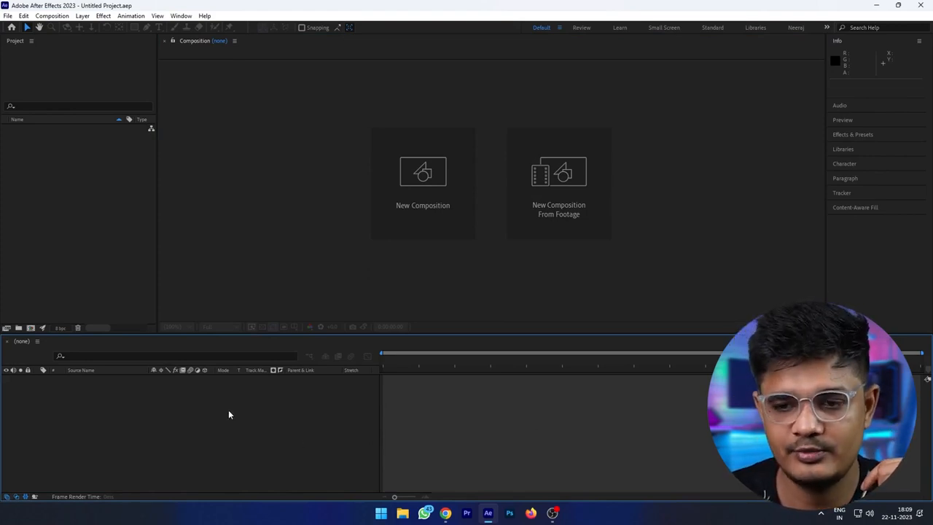
click(86, 255)
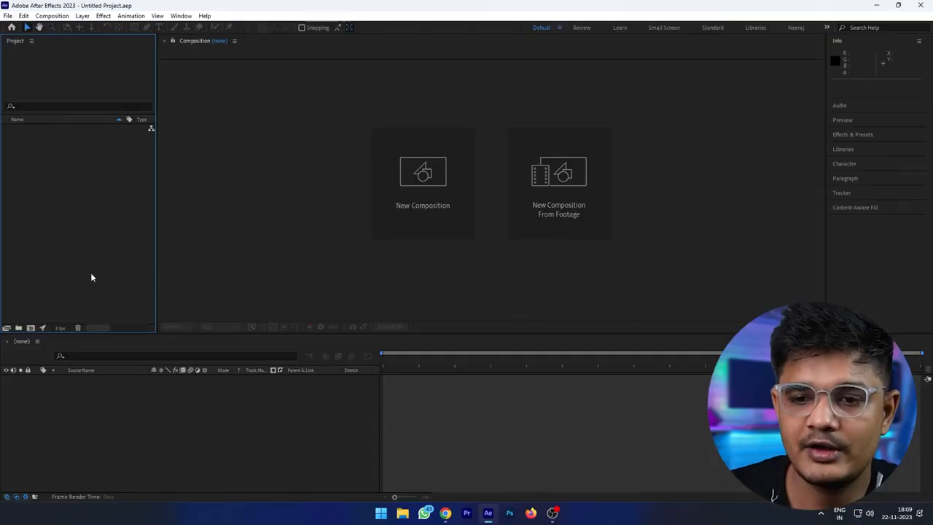
right_click(65, 201)
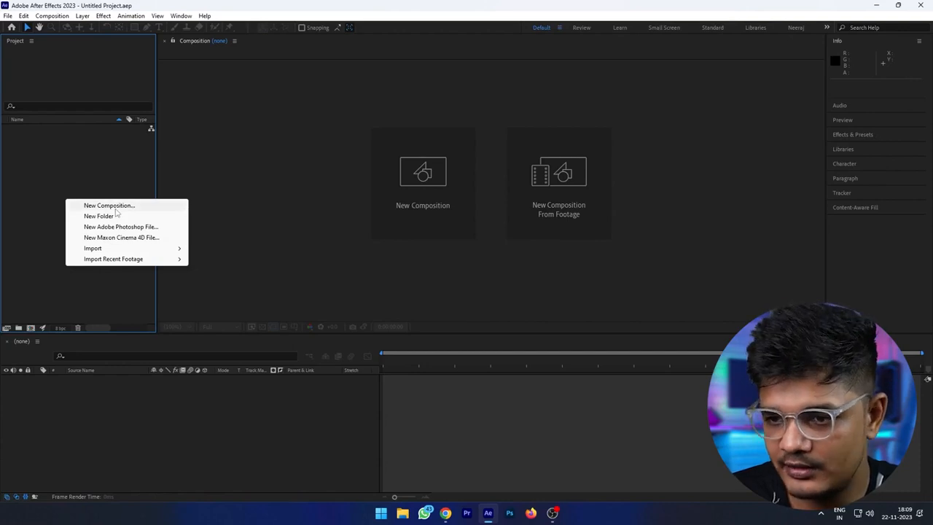
click(44, 235)
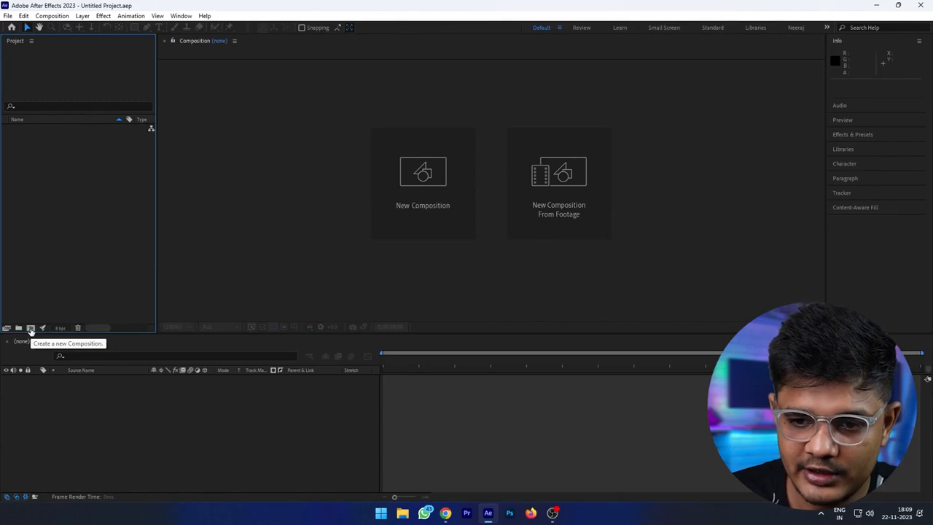
- Begin a new composition and name it "My First AE Project"
click(31, 329)
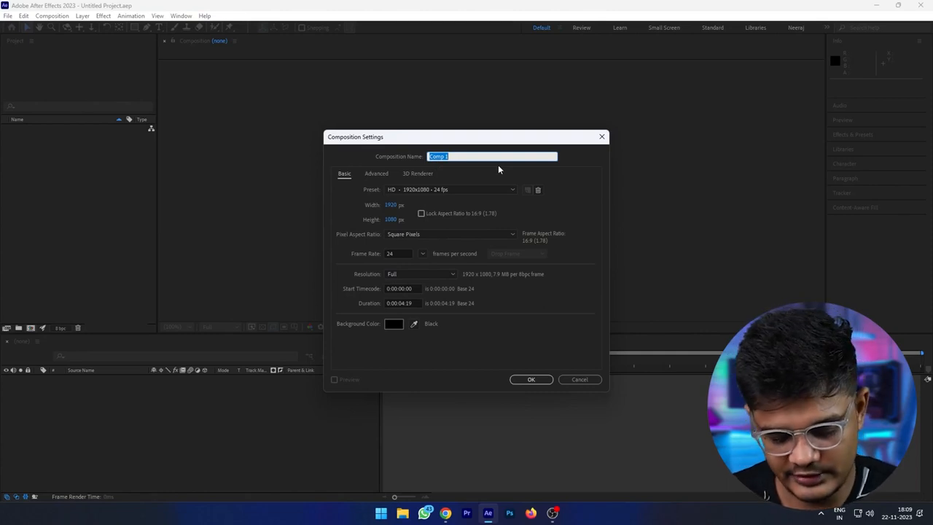
text(My First AE )
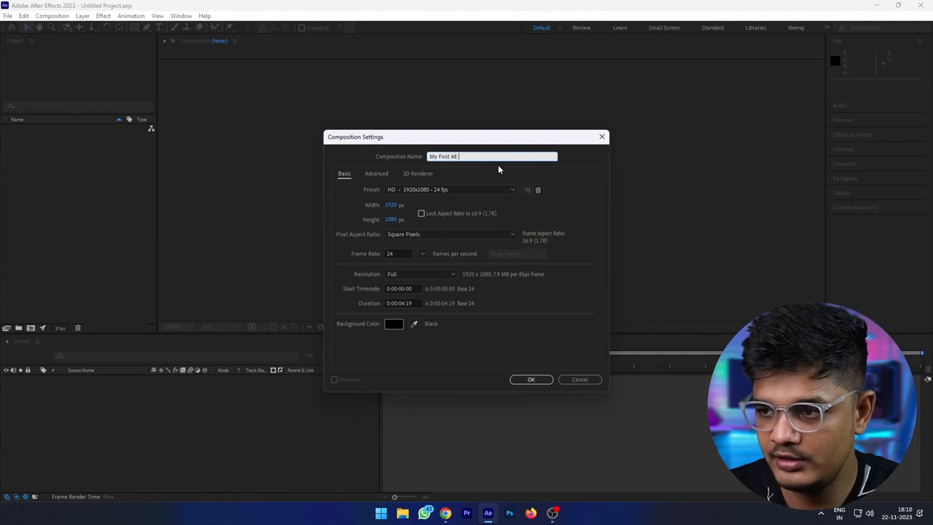
text(Project)
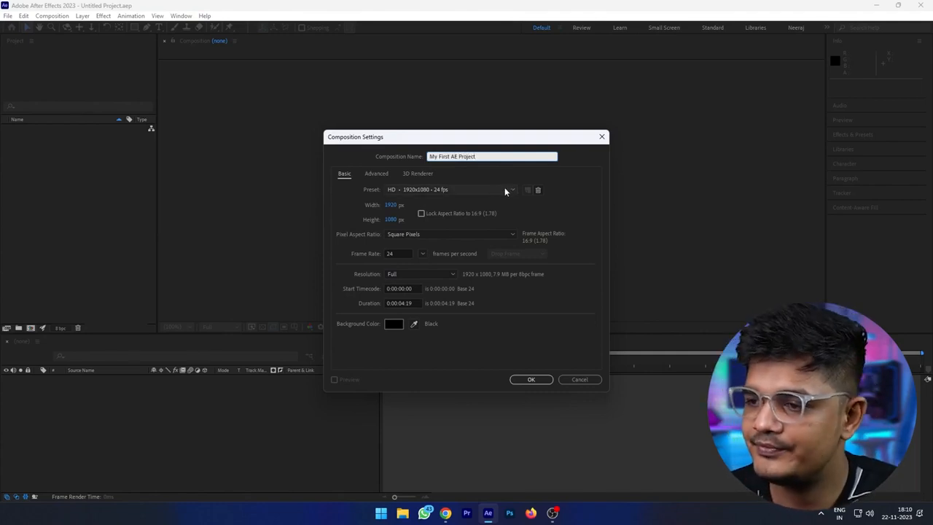
click(506, 189)
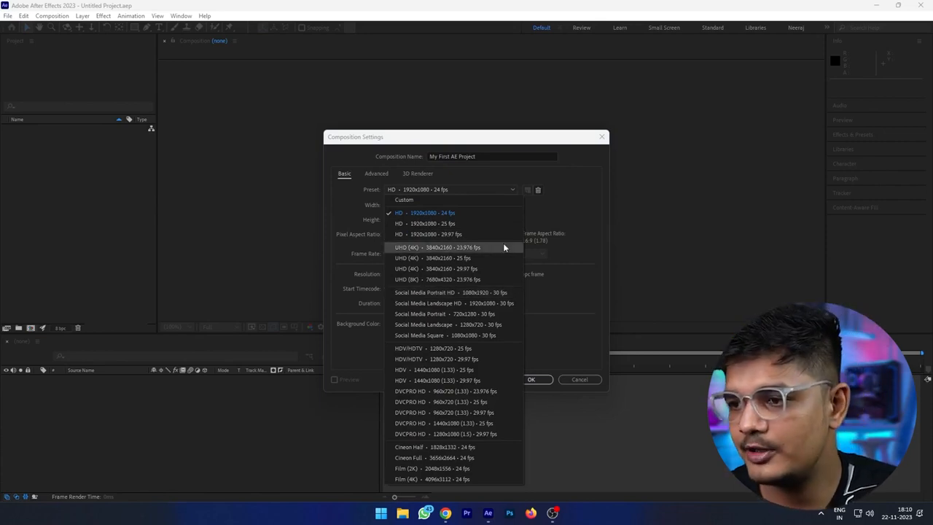
click(580, 209)
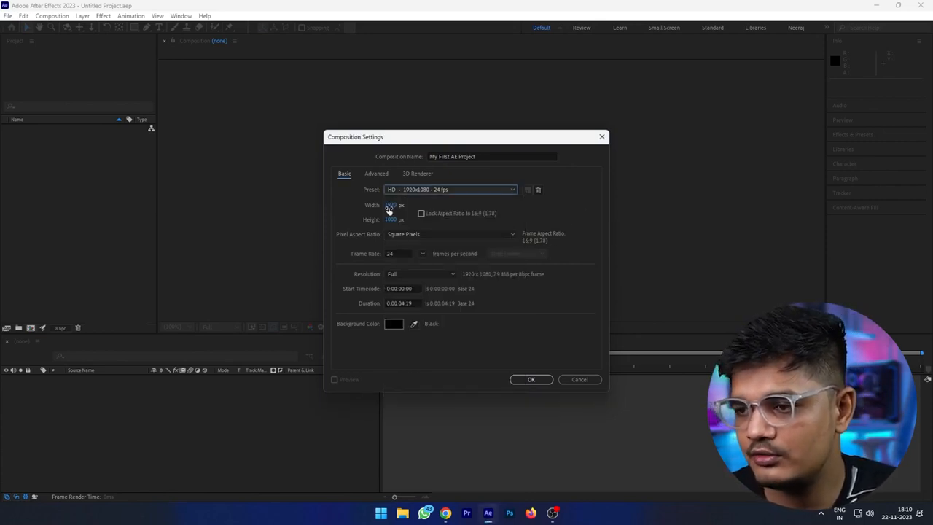
- Try a composition width of about 2202 px and set it back to 1920 px
drag(389, 208, 516, 201)
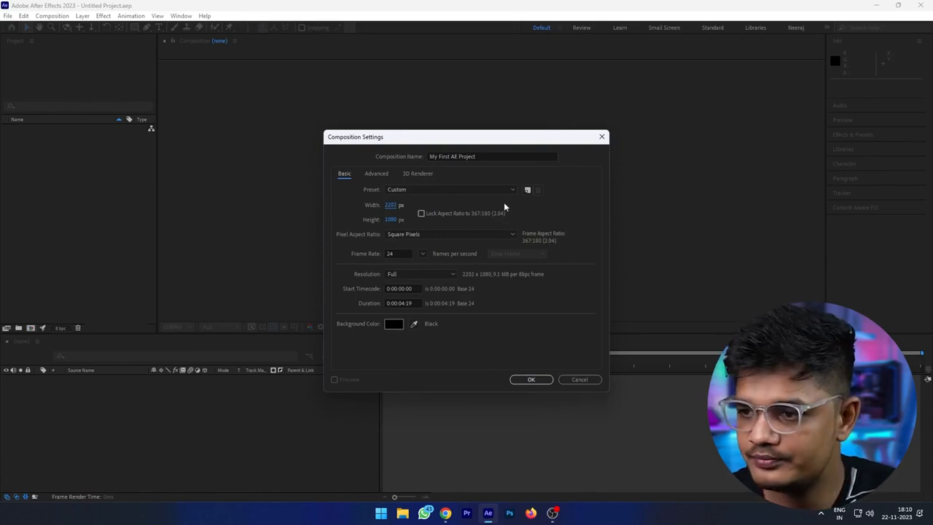
click(390, 205)
text(4920)
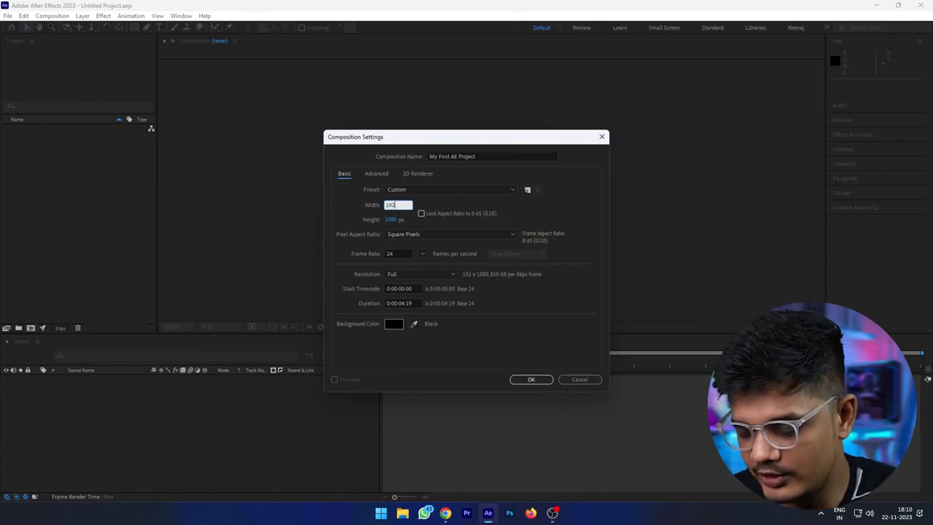
click(524, 242)
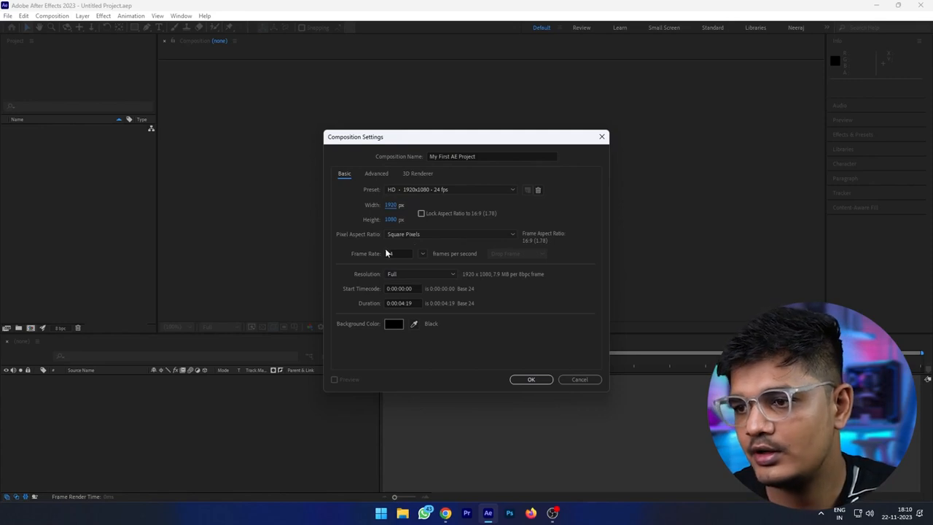
- Set the composition's duration to 10 seconds (0:00:10:00)
click(404, 303)
key(BackSpace)
key(BackSpace)
text(10)
key(Right)
key(Delete)
key(Delete)
text(00)
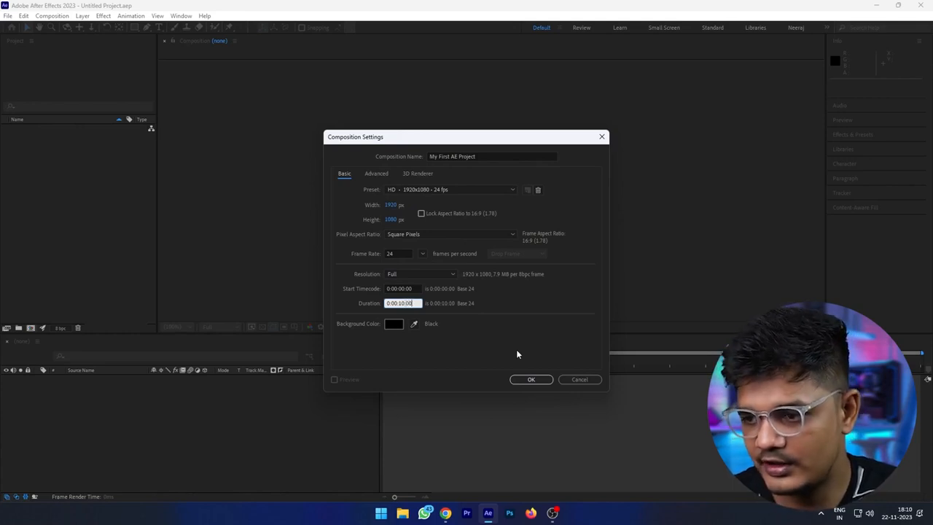
click(570, 309)
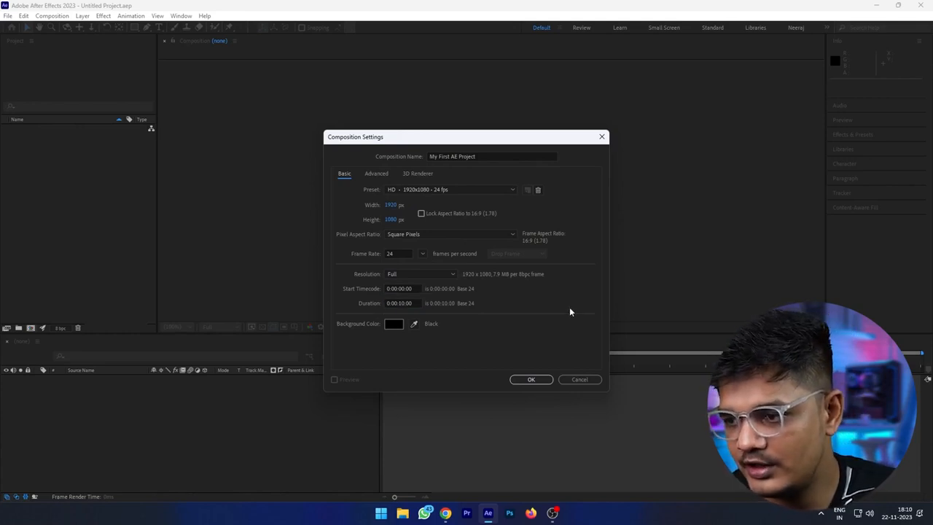
- Accept black as the background color and create the composition
click(393, 325)
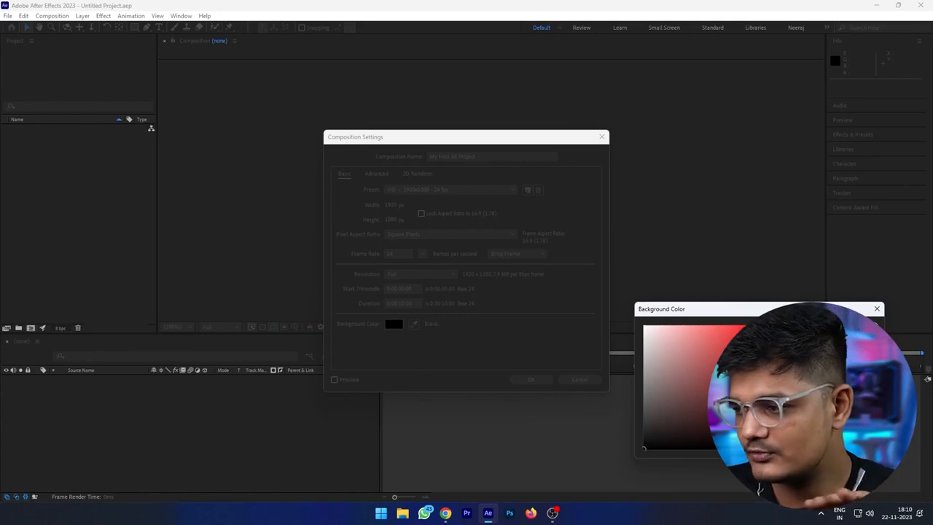
click(854, 332)
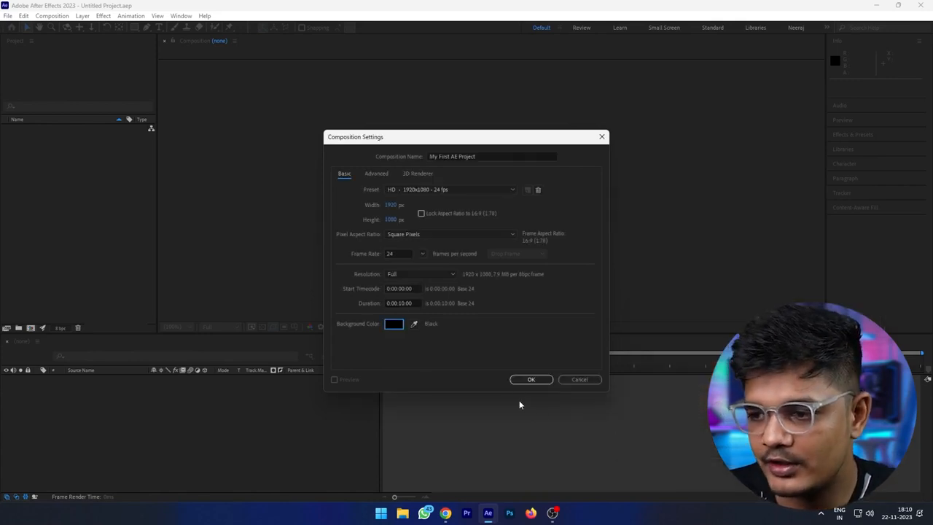
click(534, 379)
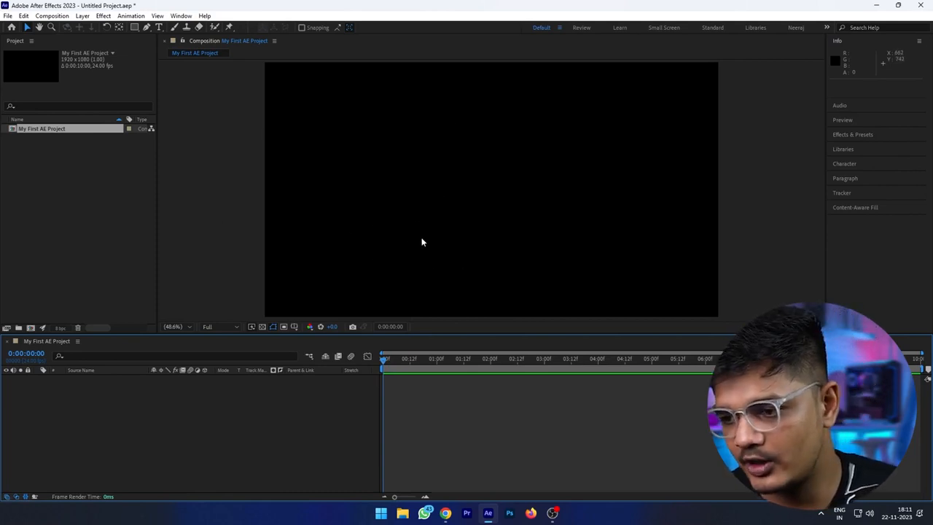
- Move the playhead to 0:00:00:14 and add a text layer reading "Hi" near the middle of the frame
drag(417, 360, 514, 360)
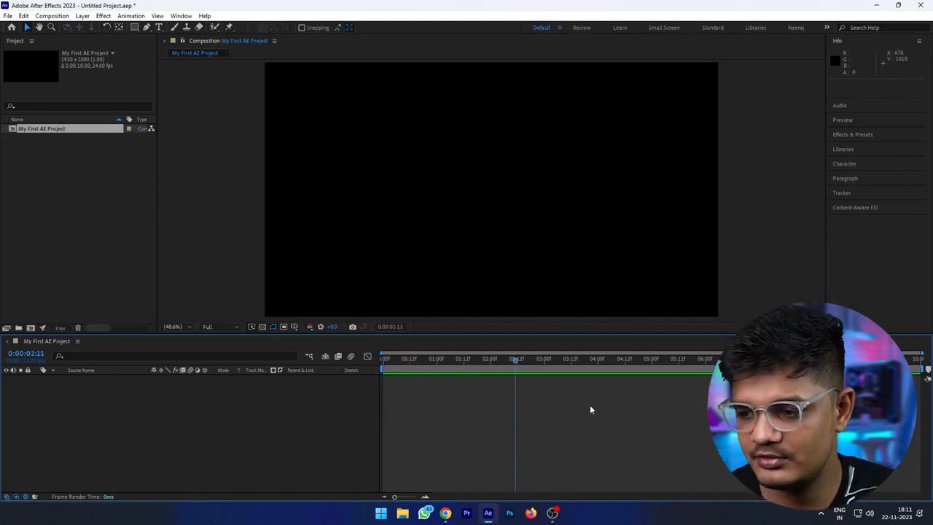
click(416, 360)
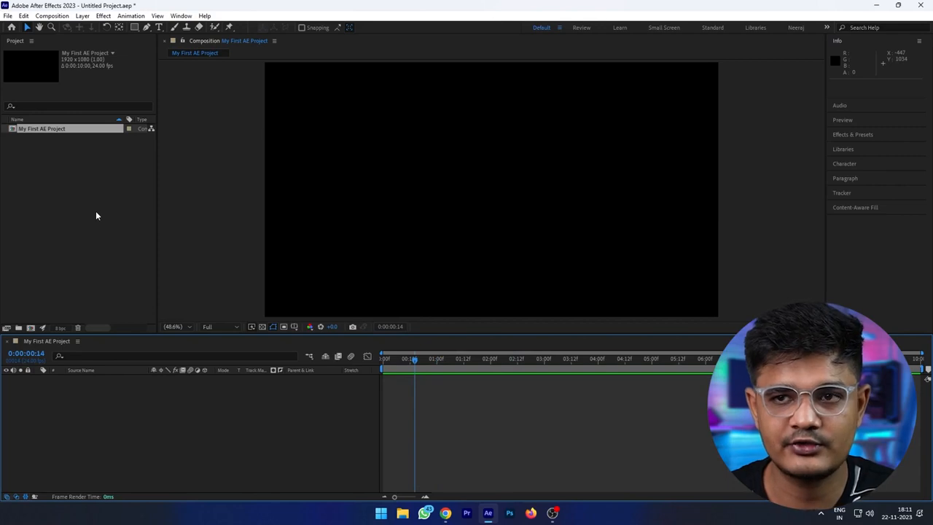
click(158, 27)
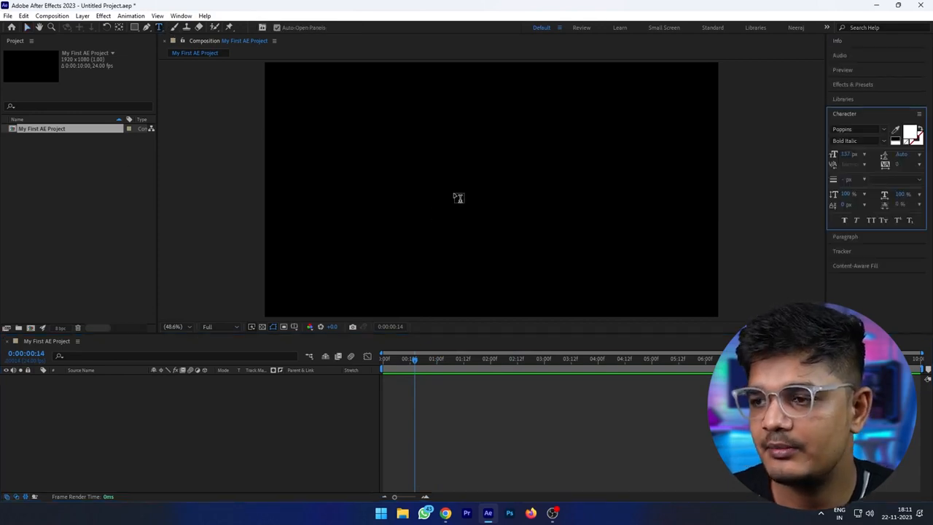
click(466, 198)
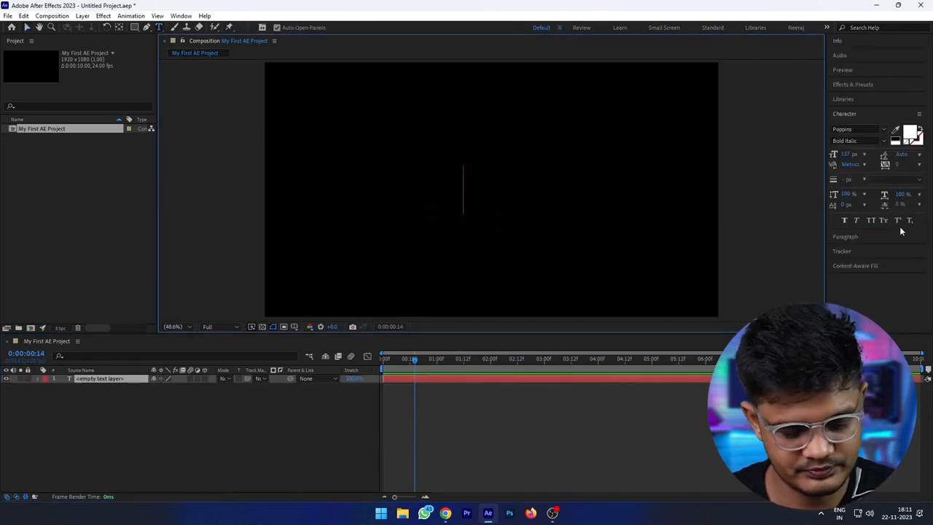
text(Hi)
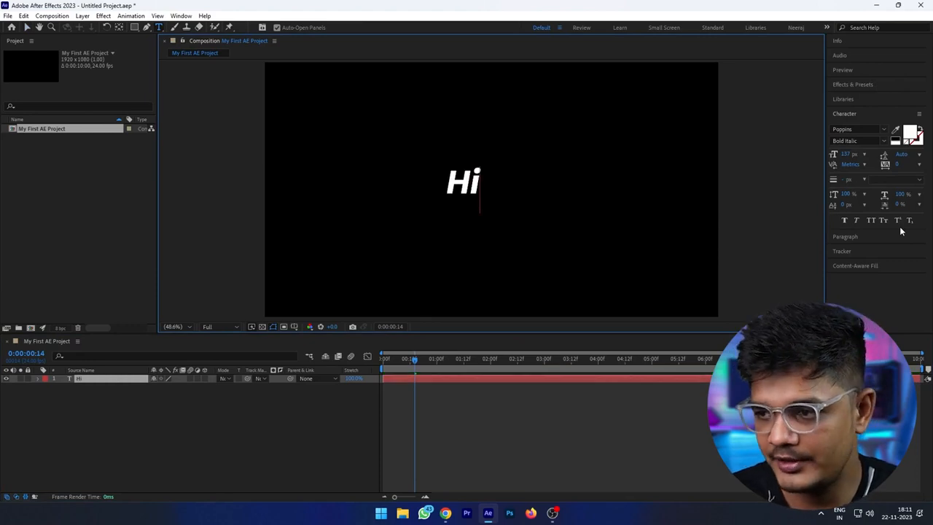
click(115, 432)
click(108, 379)
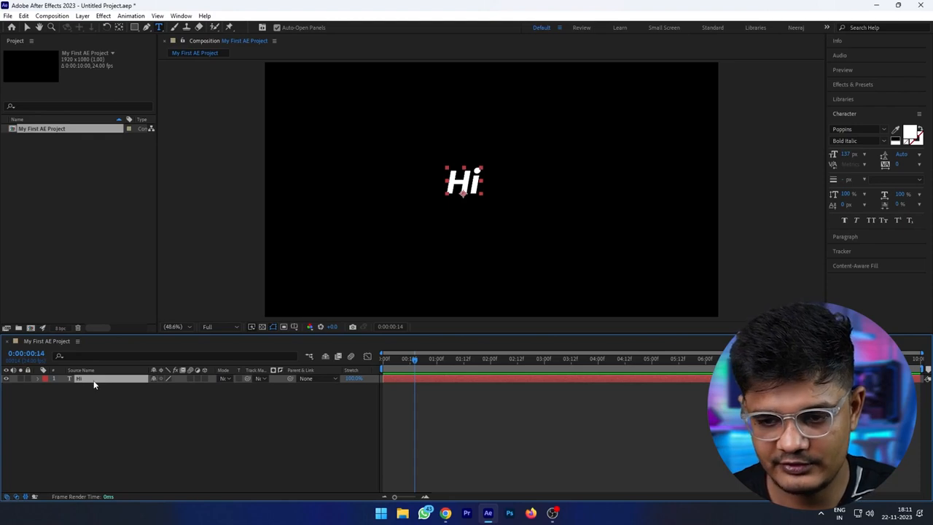
click(109, 430)
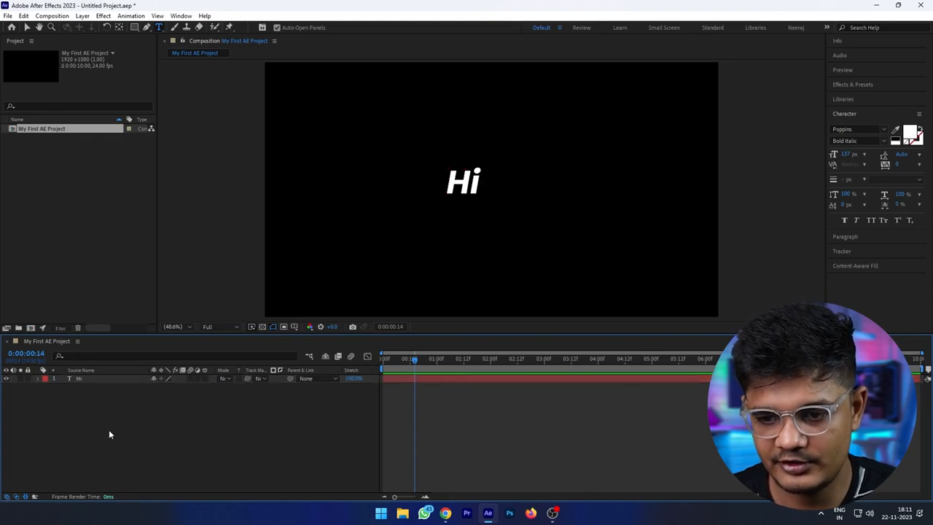
- Draw a white rectangle on a new shape layer just right of the frame's center, partly covering the "Hi" text
click(137, 29)
drag(628, 130, 460, 255)
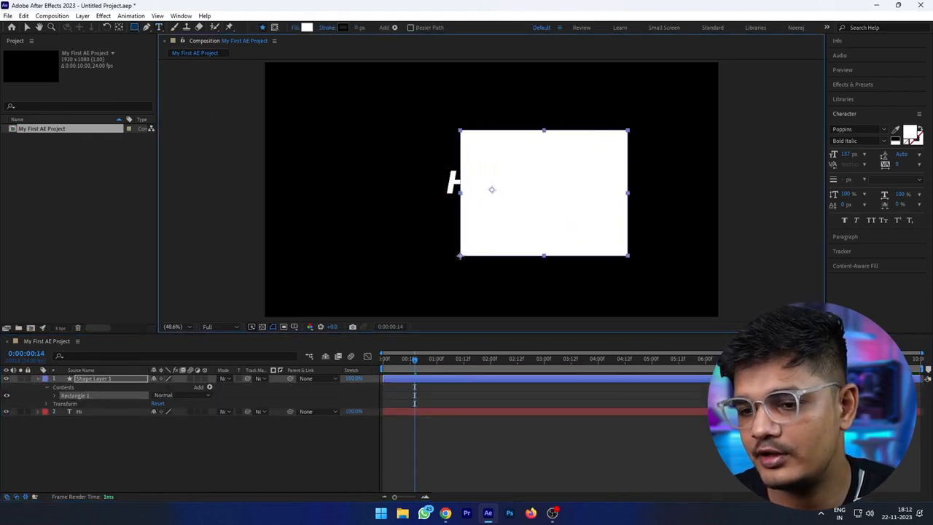
click(143, 450)
- Draw a white, nearly circular ellipse on its own shape layer, overlapping the rectangle's left edge
click(134, 28)
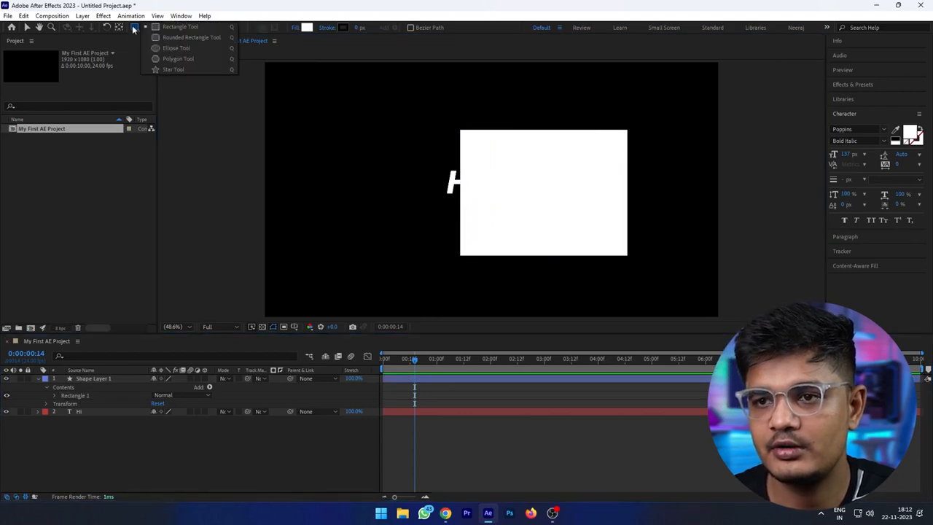
click(175, 48)
drag(342, 127, 483, 273)
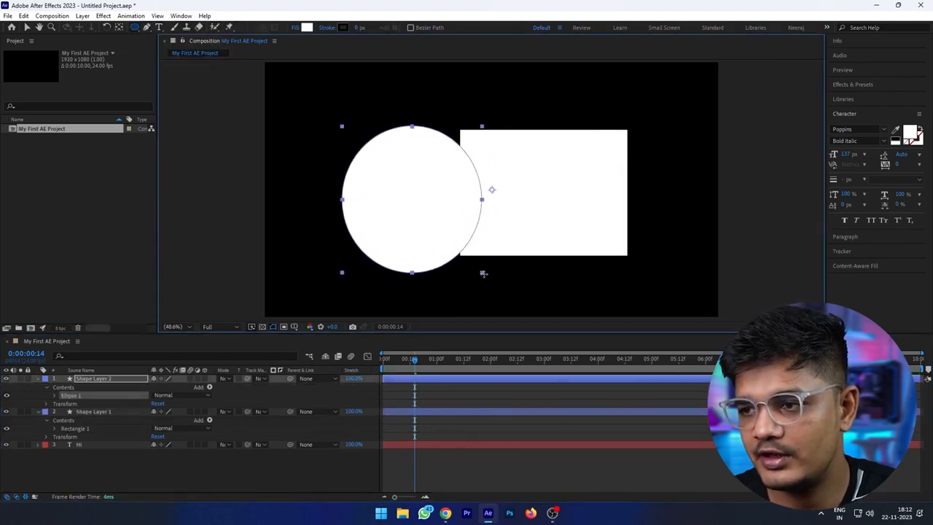
click(139, 484)
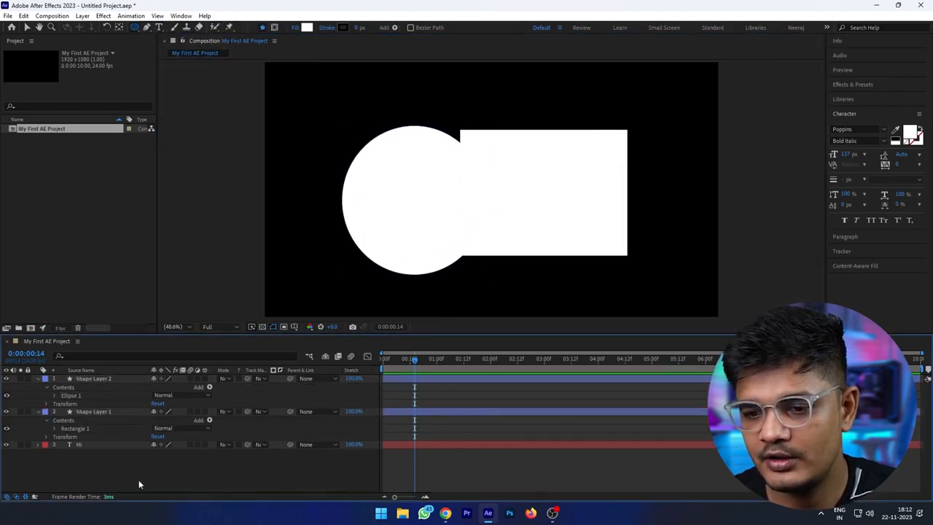
click(91, 447)
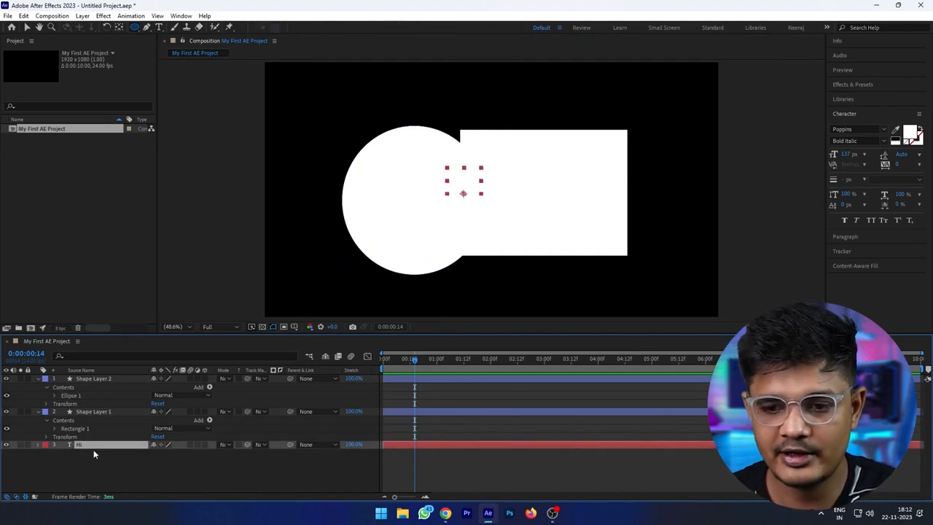
click(84, 412)
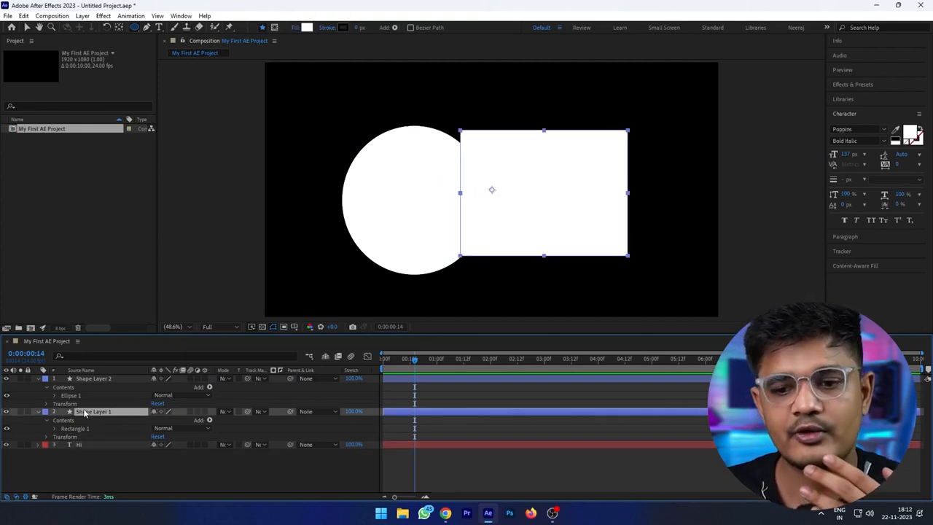
click(86, 379)
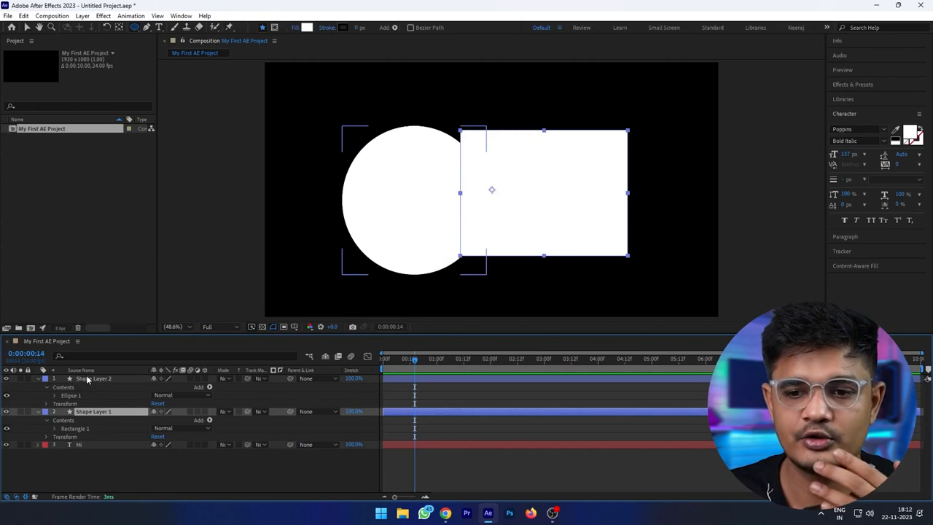
- Change the circle's fill color from white to red and deselect it
click(307, 28)
click(764, 328)
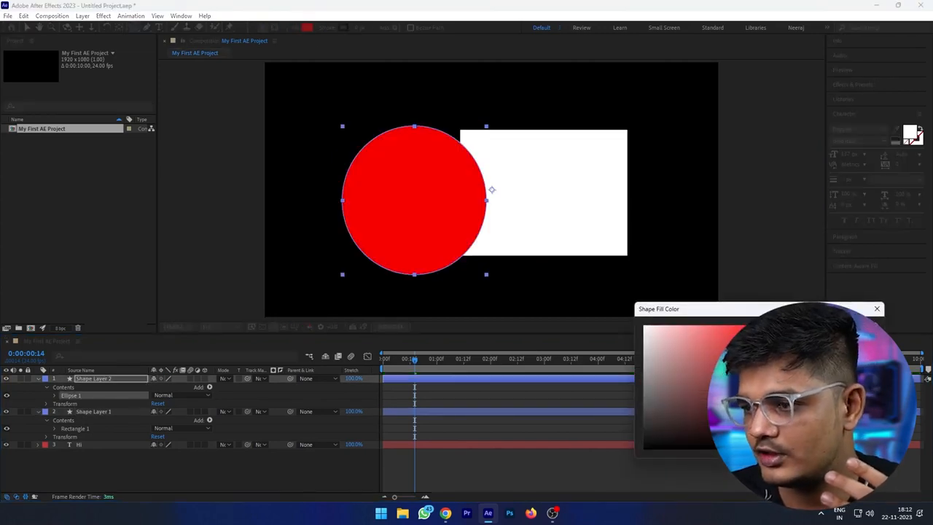
click(849, 331)
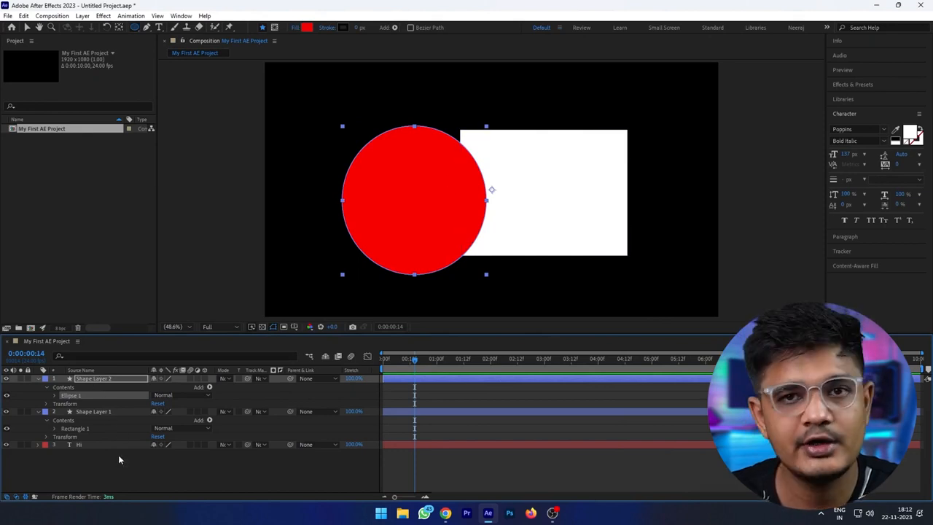
click(124, 476)
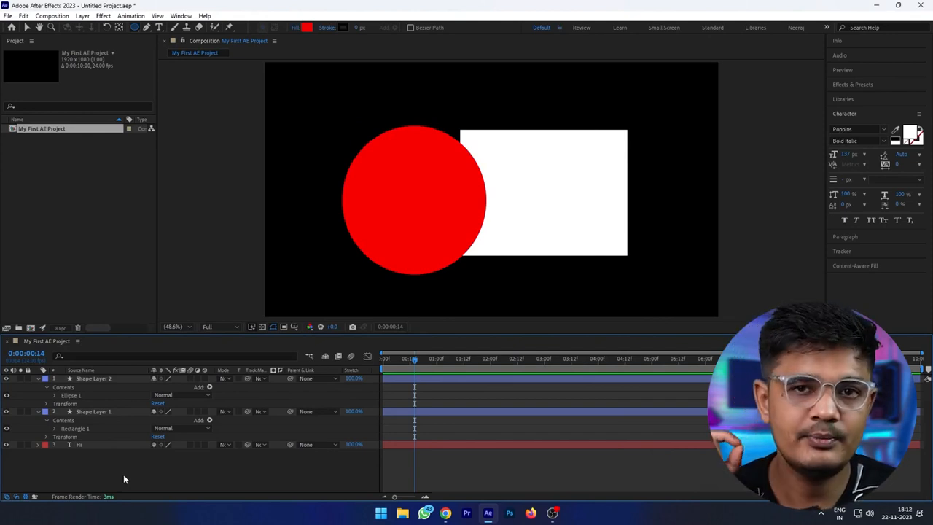
- Undo the red fill and the drawing of the circle and rectangle, keeping only the "Hi" text layer
key(ctrl+z)
key(ctrl+z)
key(ctrl+z)
key(ctrl+z)
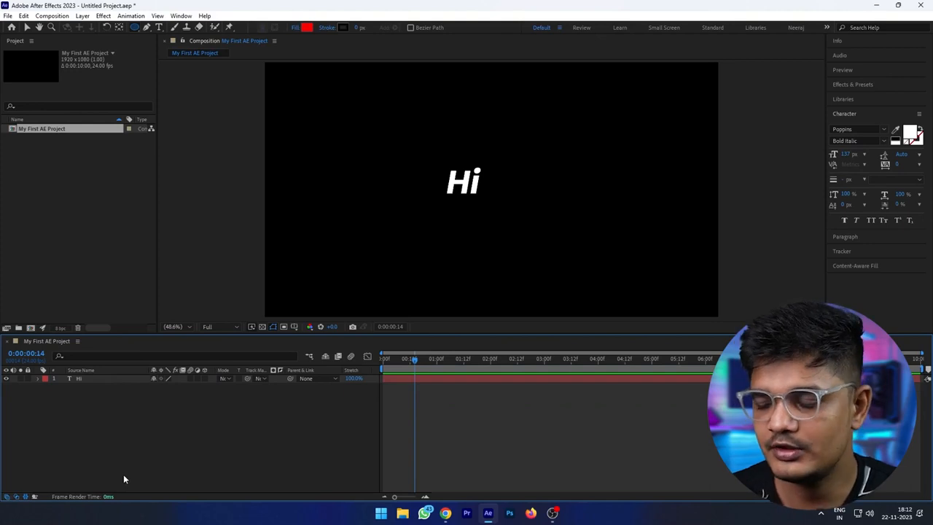
- Select the "Hi" text layer and open its Effect Controls
click(83, 382)
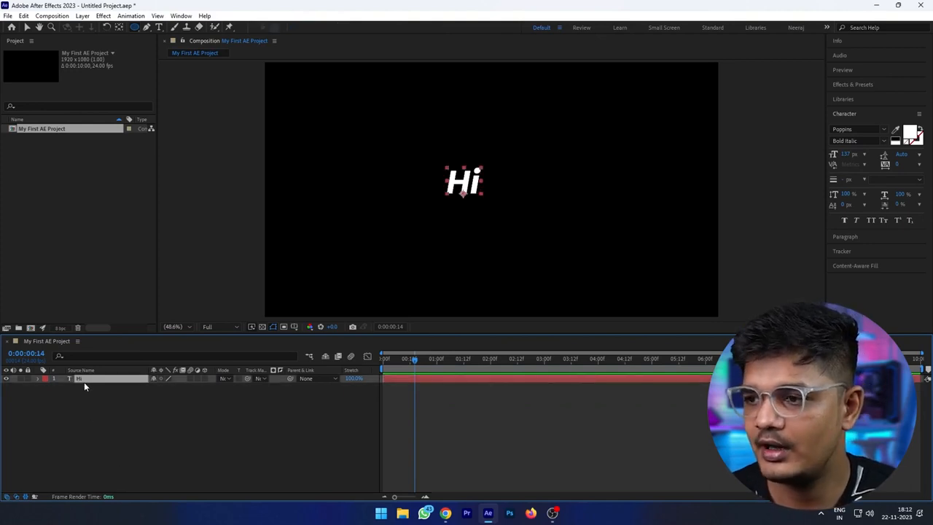
click(138, 413)
click(81, 380)
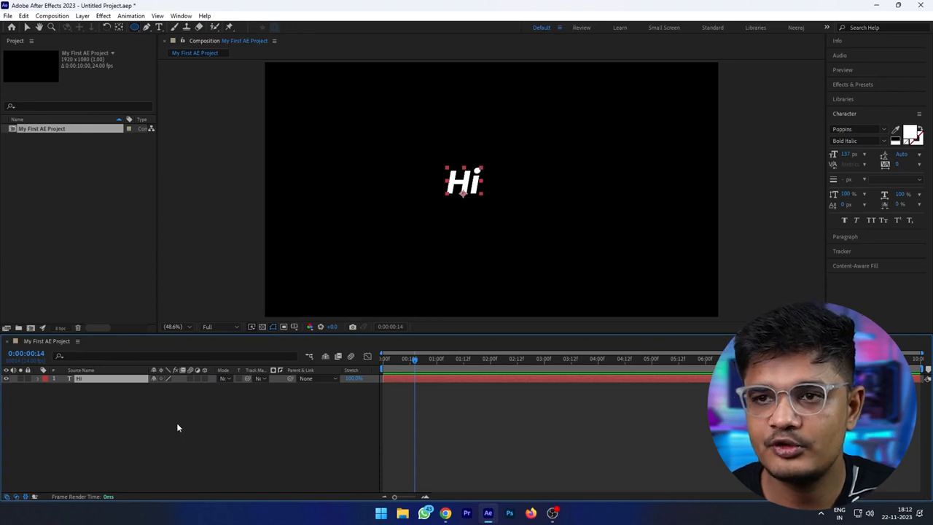
click(181, 16)
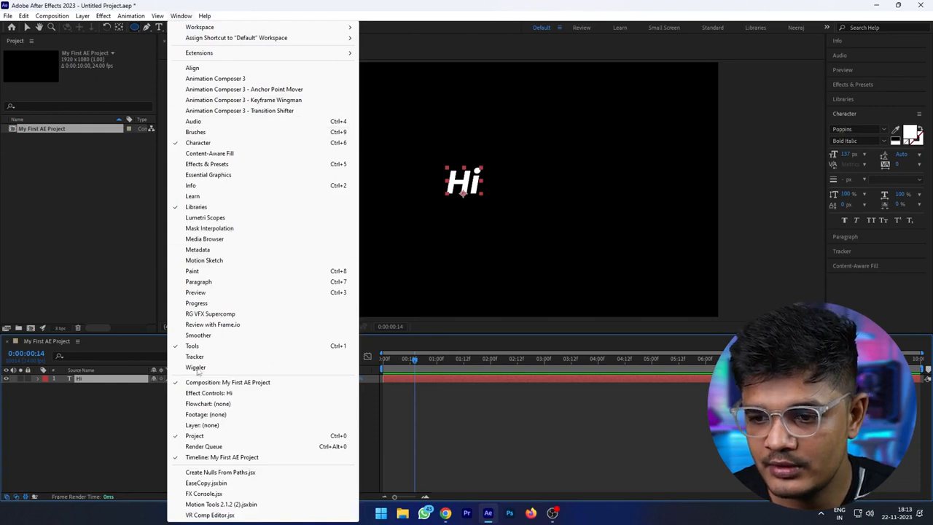
click(206, 392)
- Reselect the "Hi" layer and expand its properties down to the Transform group
click(97, 396)
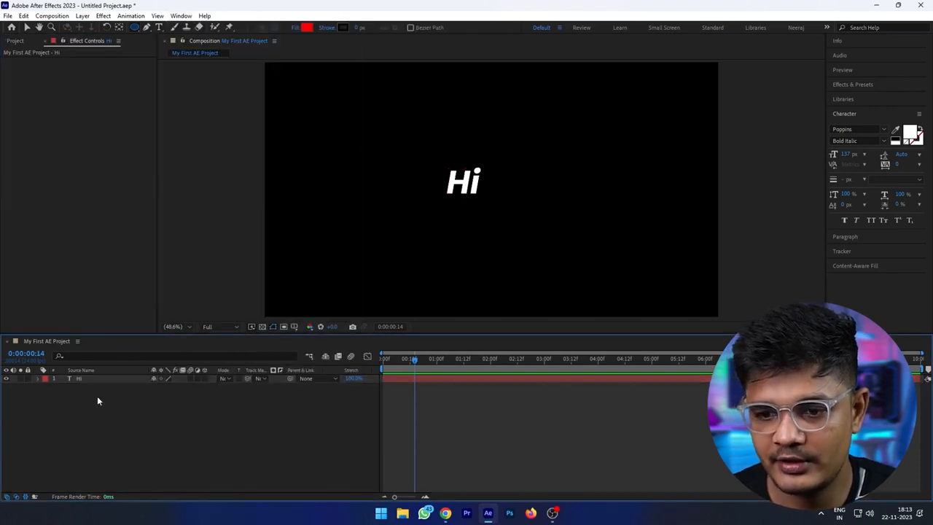
click(97, 379)
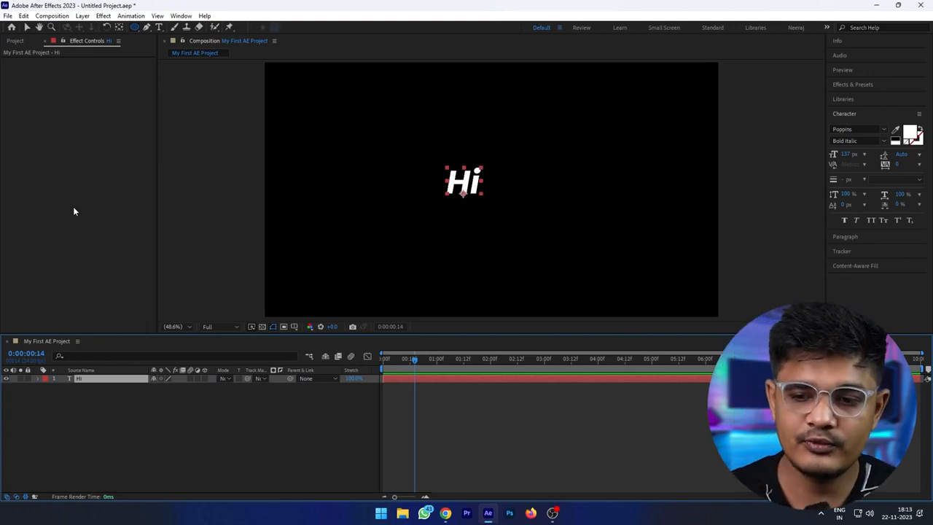
click(113, 401)
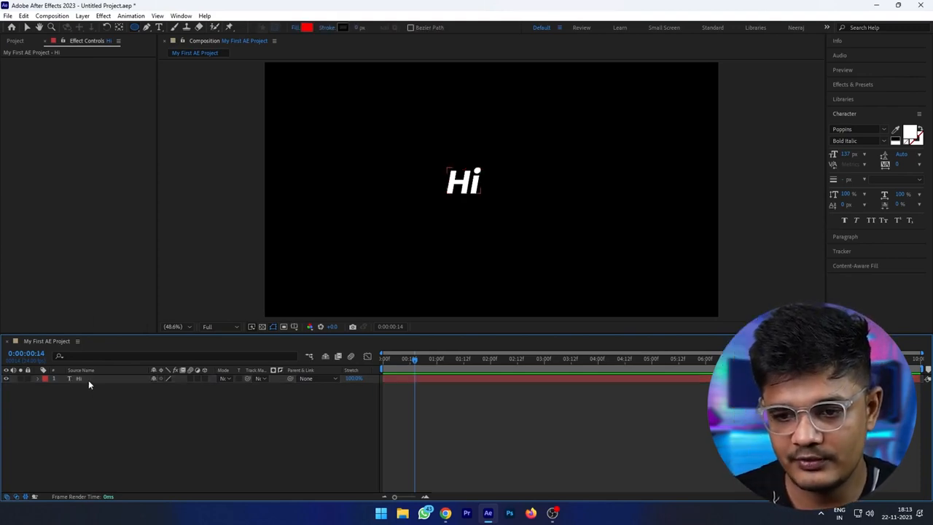
click(88, 379)
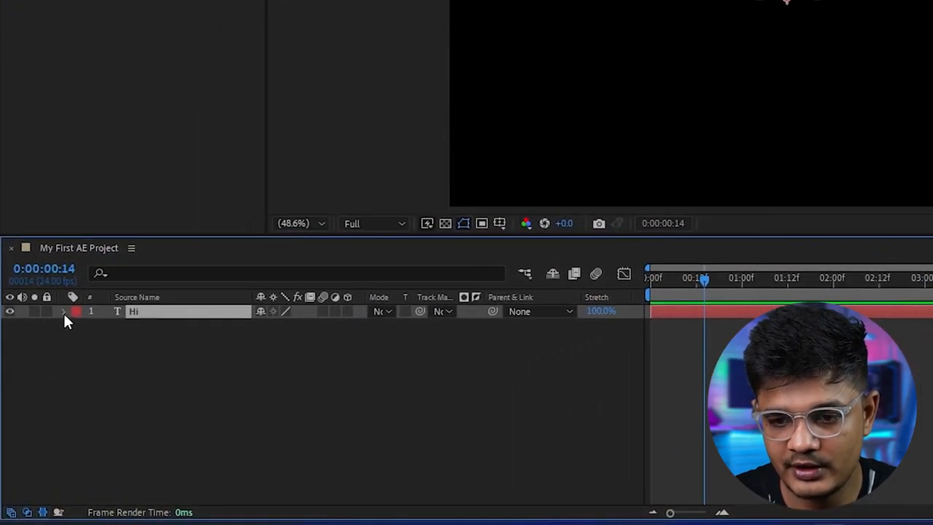
click(64, 311)
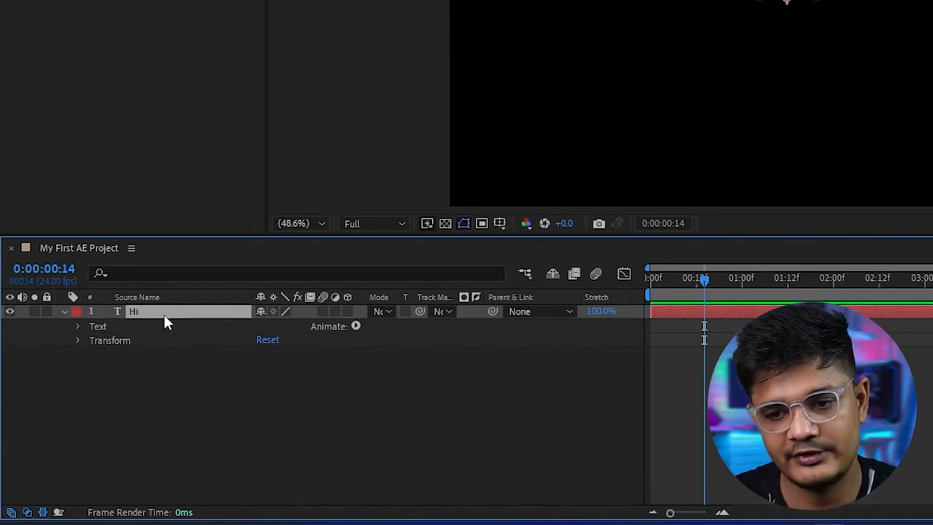
click(98, 326)
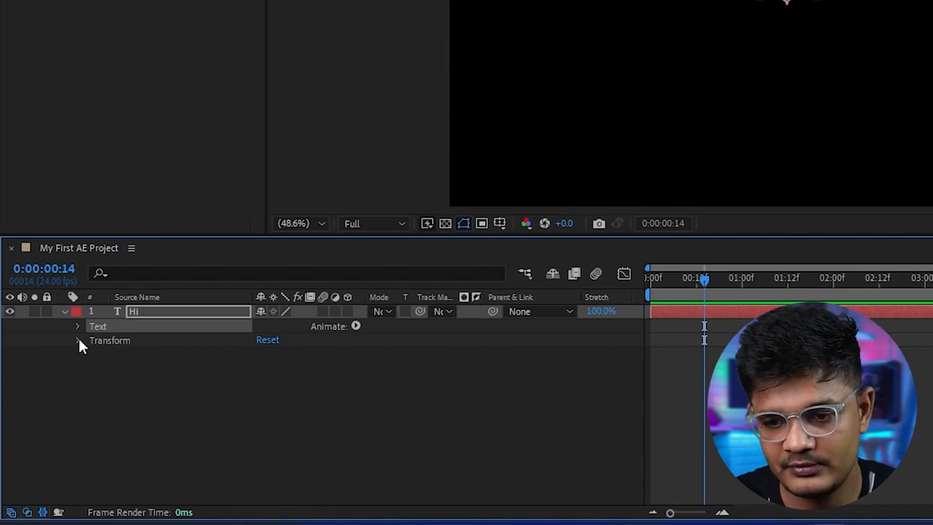
click(78, 340)
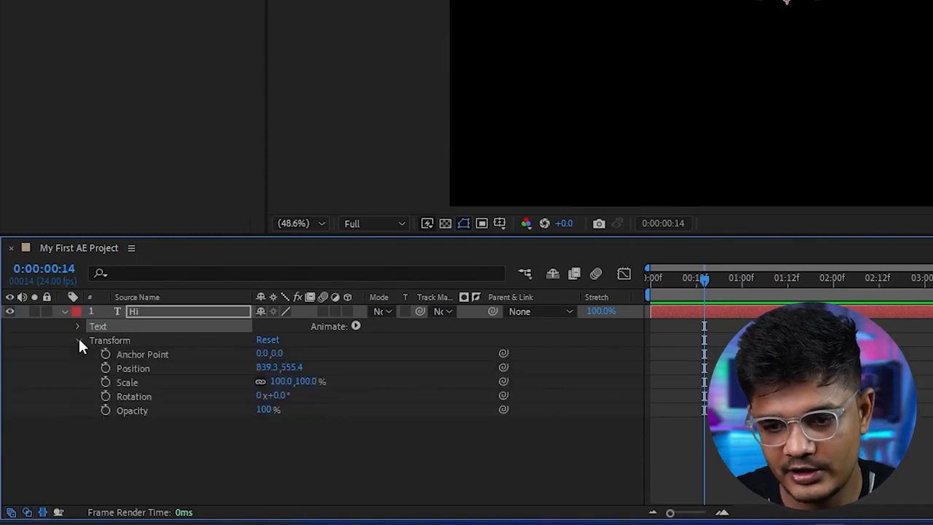
- Go through the text layer's Anchor Point, Position, Scale, Rotation and Opacity properties one by one
click(157, 355)
click(141, 367)
click(142, 383)
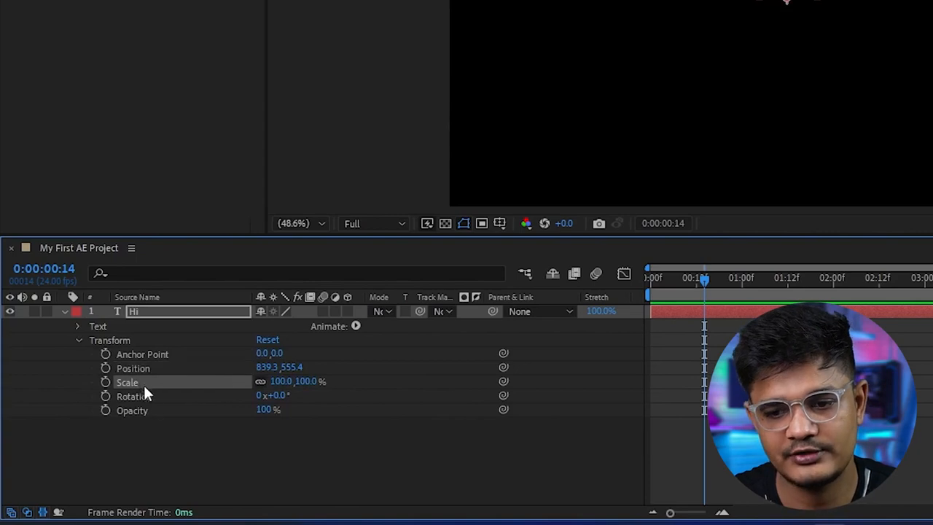
click(147, 396)
click(142, 411)
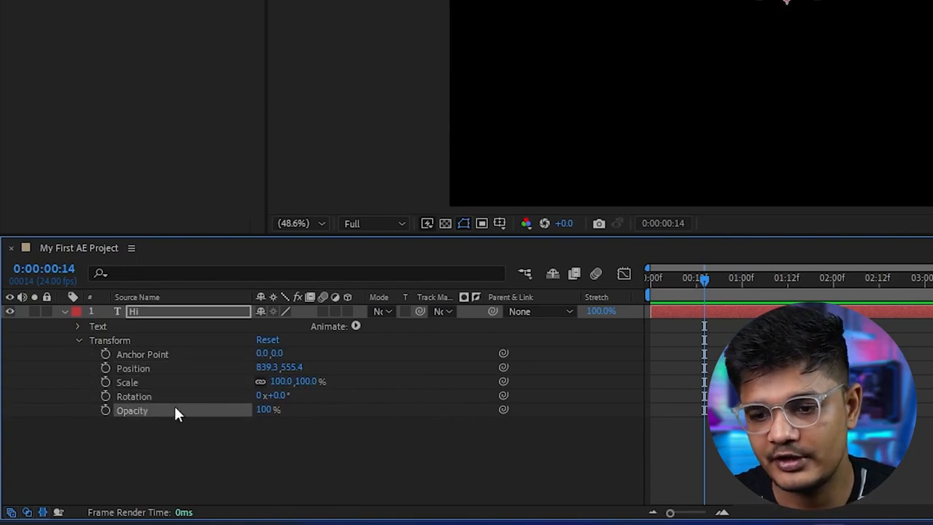
- Try out the text's transform values by shifting it horizontally to 1097.3, scaling it to 505% and rotating it slightly counterclockwise
click(169, 412)
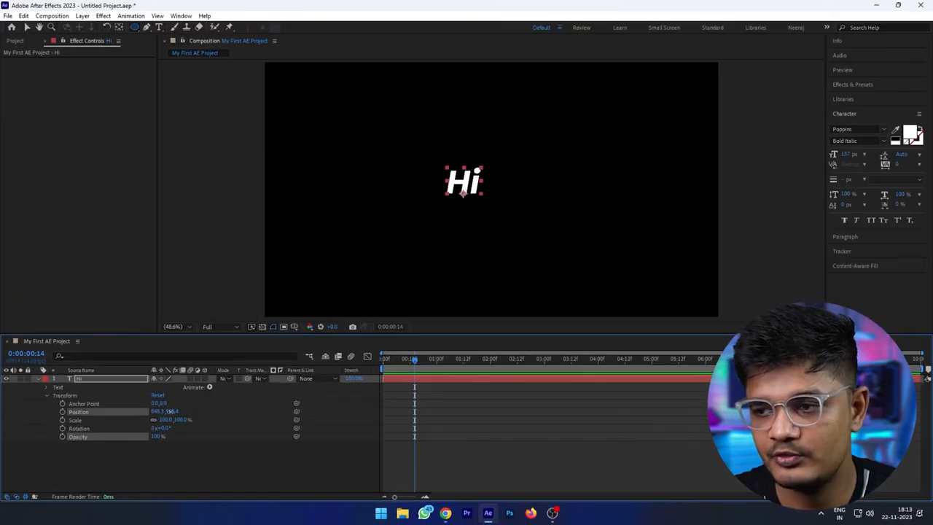
drag(169, 412, 358, 401)
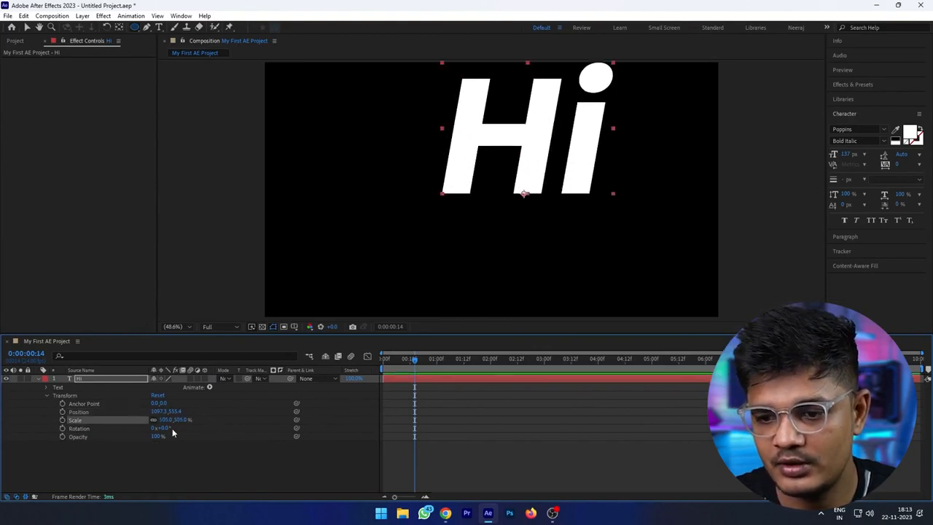
mouse_move(166, 428)
mouse_down()
mouse_move(193, 430)
mouse_move(164, 433)
mouse_up()
- Undo the trial position, scale and rotation changes, redoing one action so the "Hi" text layer is kept
key(ctrl+z)
key(ctrl+z)
key(ctrl+z)
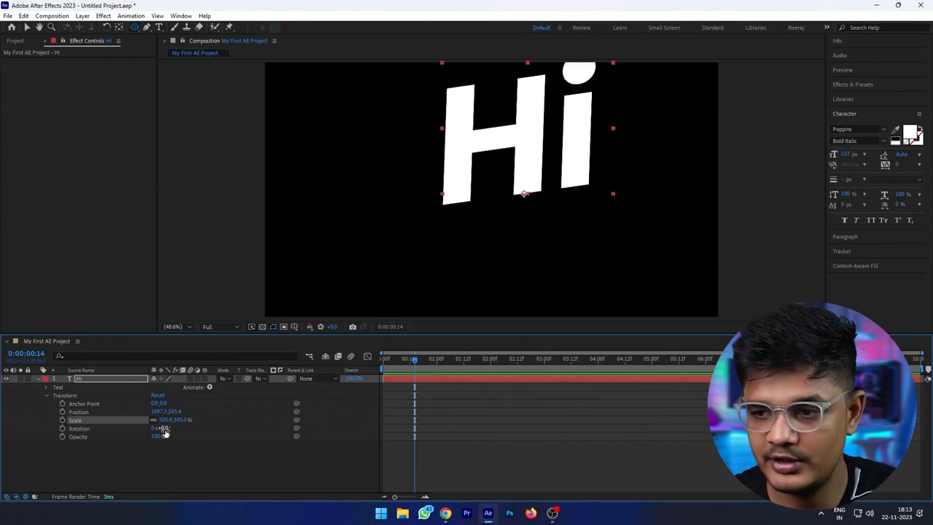
key(ctrl+z)
key(ctrl+z)
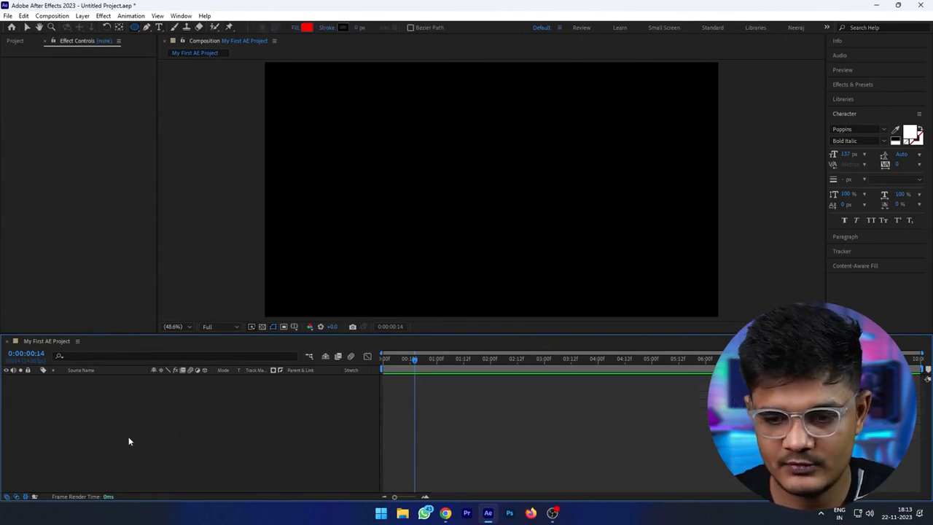
key(ctrl+shift+z)
- Select the "Hi" layer and reveal only its Position, Scale, Rotation, Opacity and Anchor Point in turn
click(76, 401)
click(87, 379)
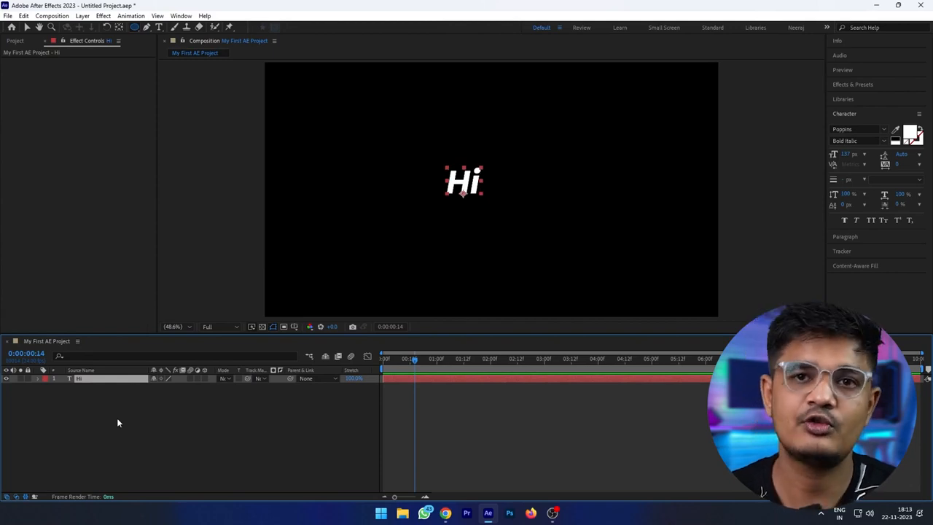
key(p)
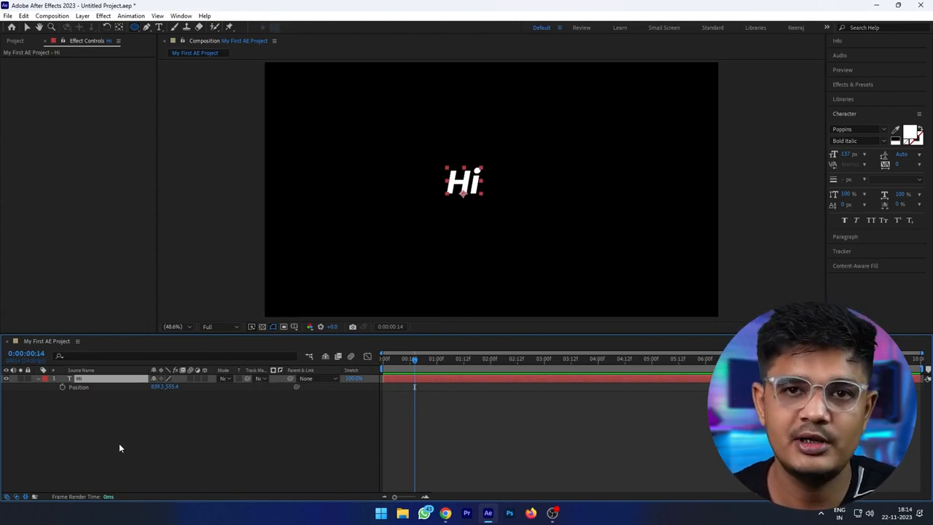
key(s)
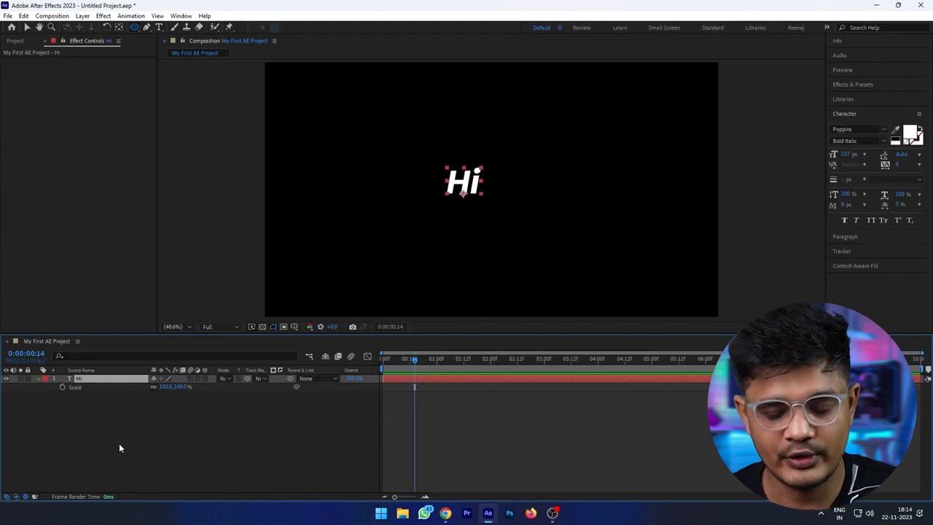
key(r)
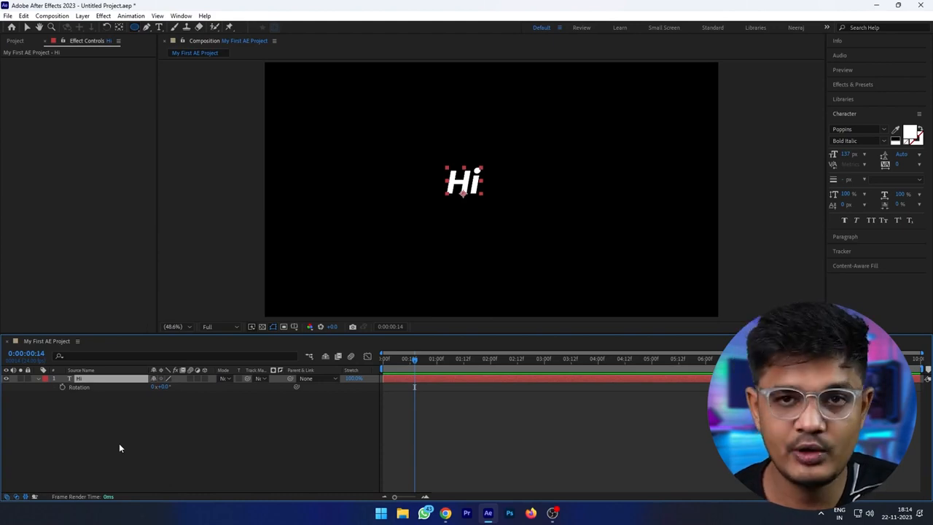
key(t)
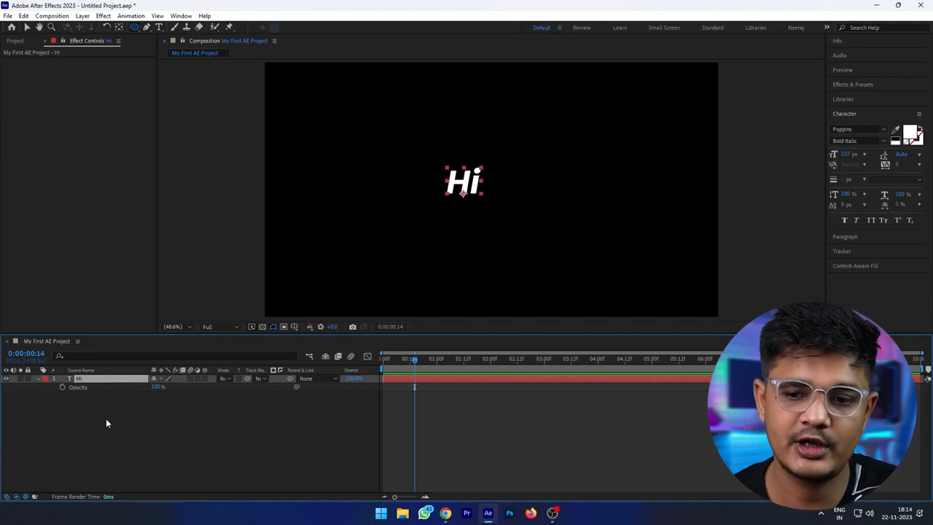
key(a)
- Move the "Hi" text with the Selection tool to the upper middle of the frame, slightly right of its original place
click(108, 421)
click(92, 381)
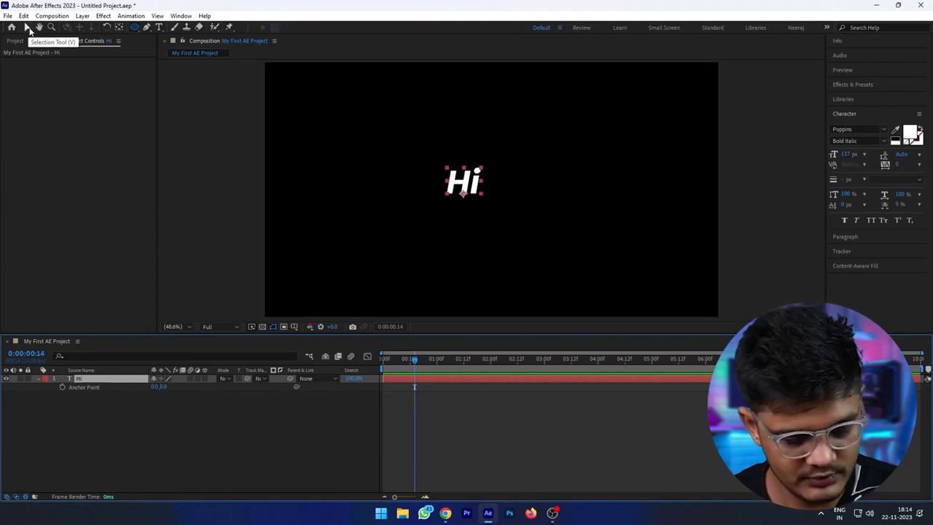
key(v)
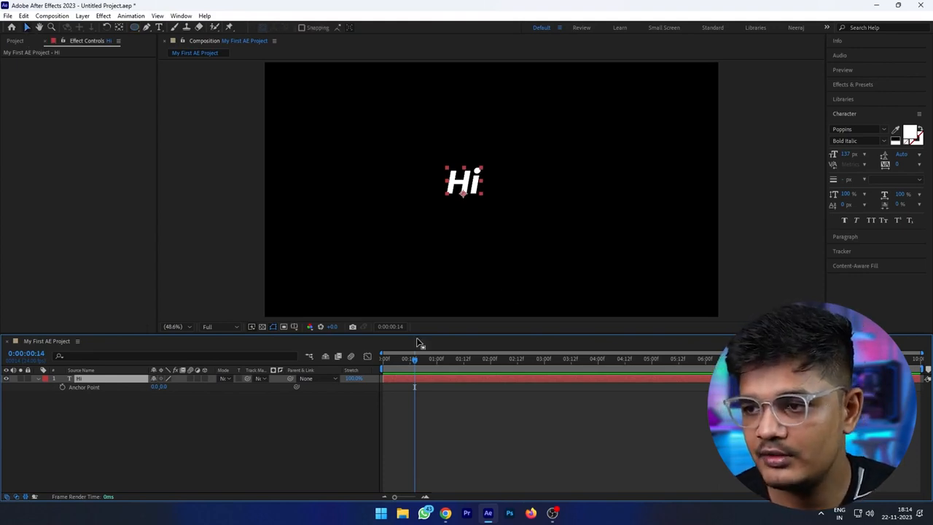
click(473, 183)
drag(473, 183, 525, 238)
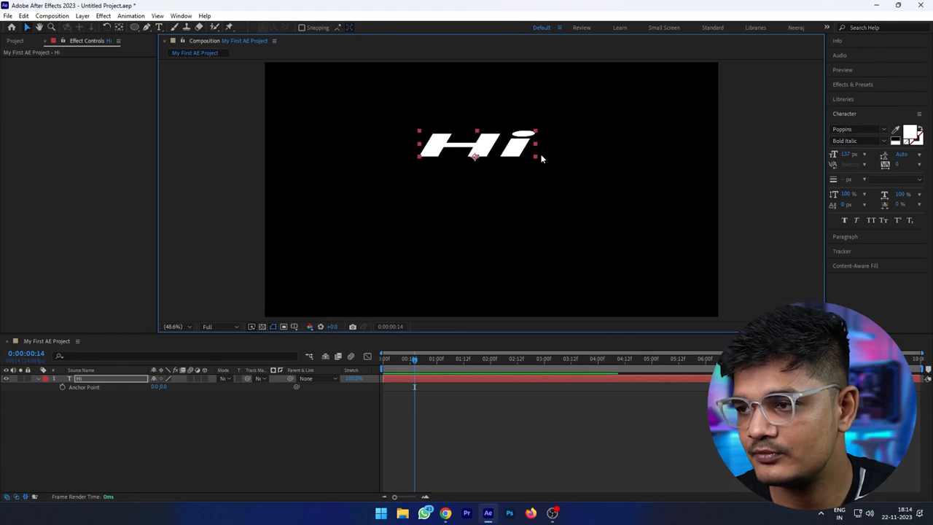
- Stretch the "Hi" text wider by its corner handle, then resize it to a larger size with regular letter proportions
drag(536, 157, 575, 159)
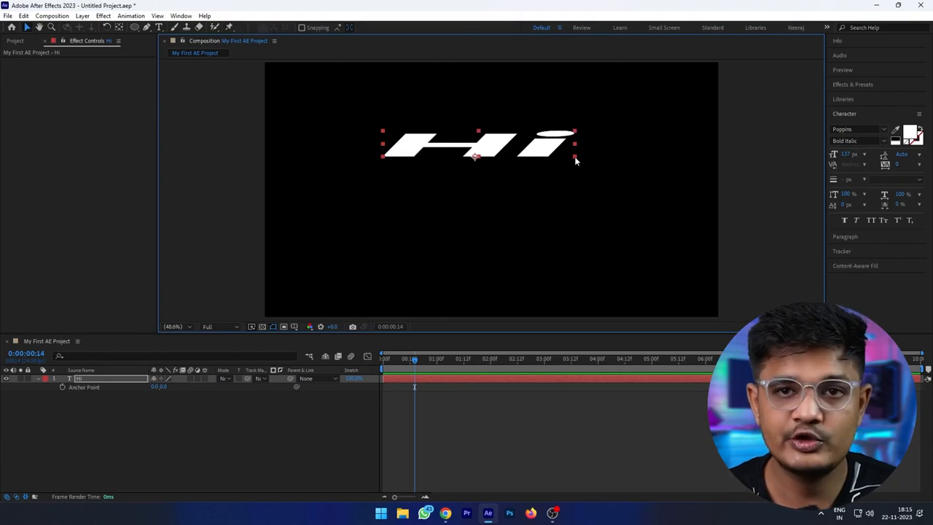
drag(575, 159, 528, 202)
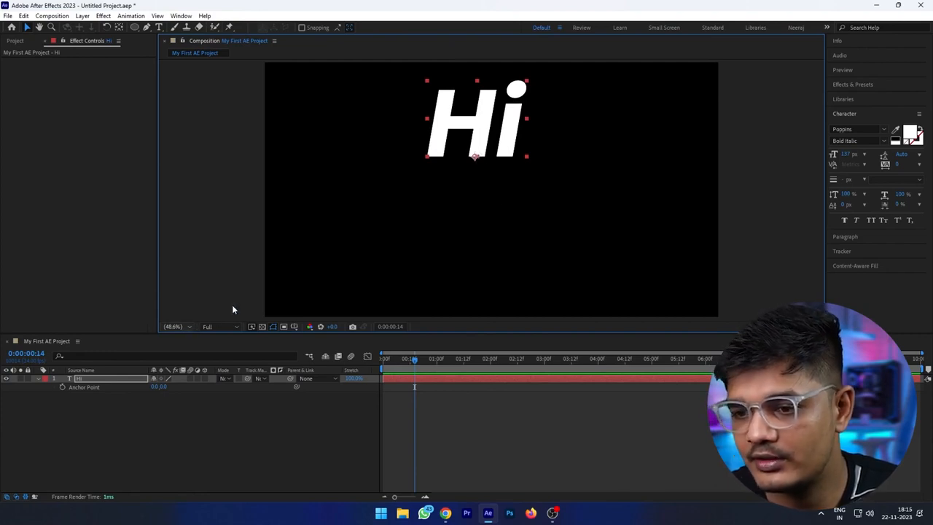
- Zoom the composition view to 200% and pan around the lower edge of the "Hi" text
scroll(481, 187, up, 5)
key(space)
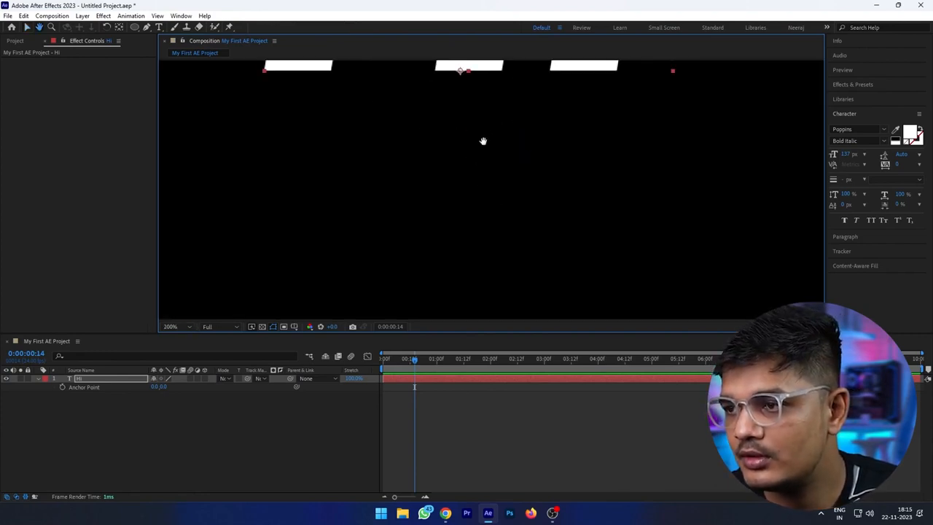
drag(482, 141, 481, 219)
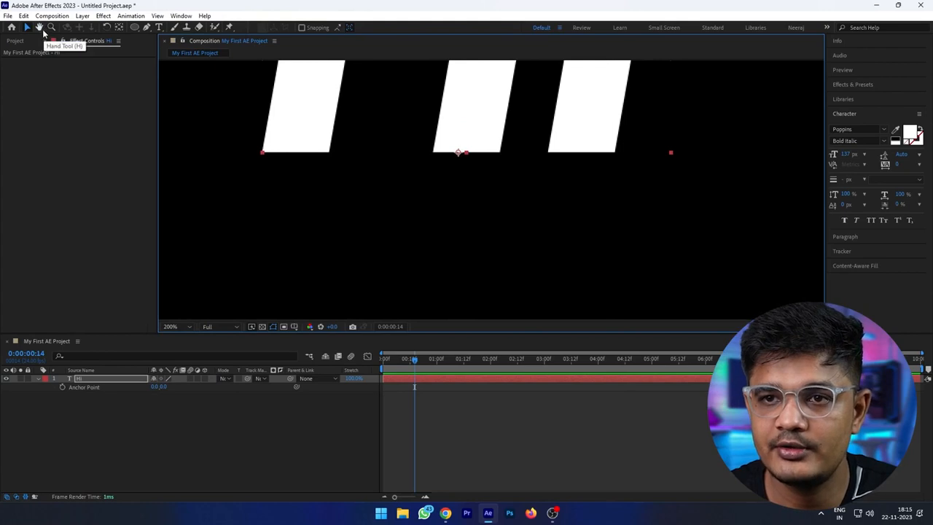
key(space)
drag(410, 193, 446, 236)
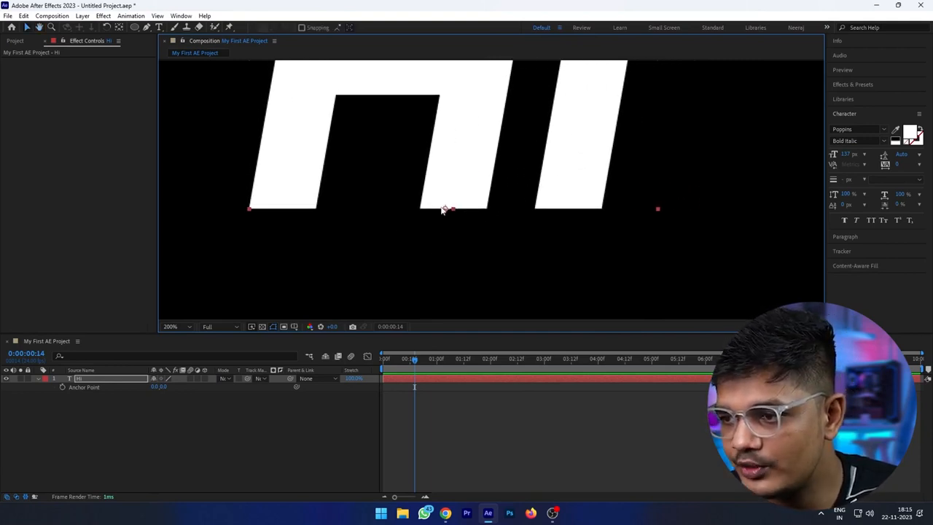
drag(658, 211, 687, 236)
- Undo the resizing of the "Hi" text and fit the whole composition in the view
click(105, 379)
key(ctrl+z)
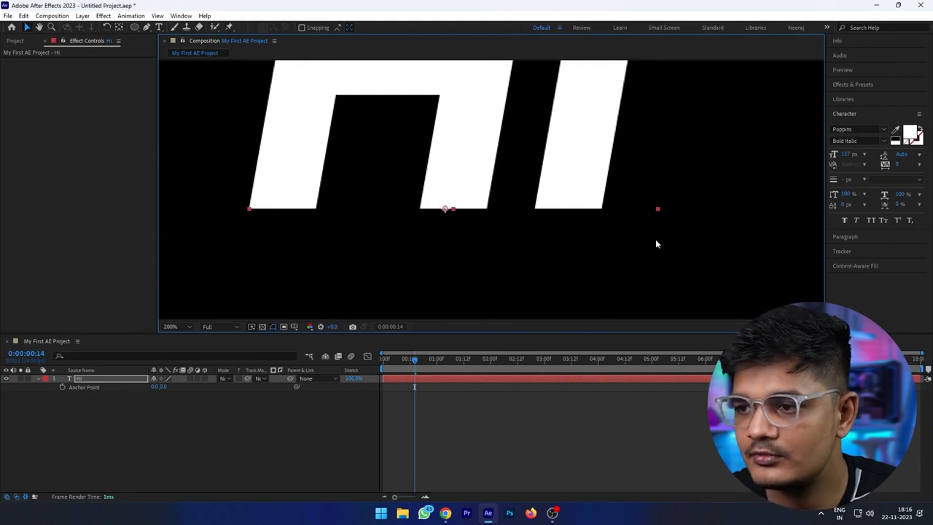
click(172, 326)
click(175, 154)
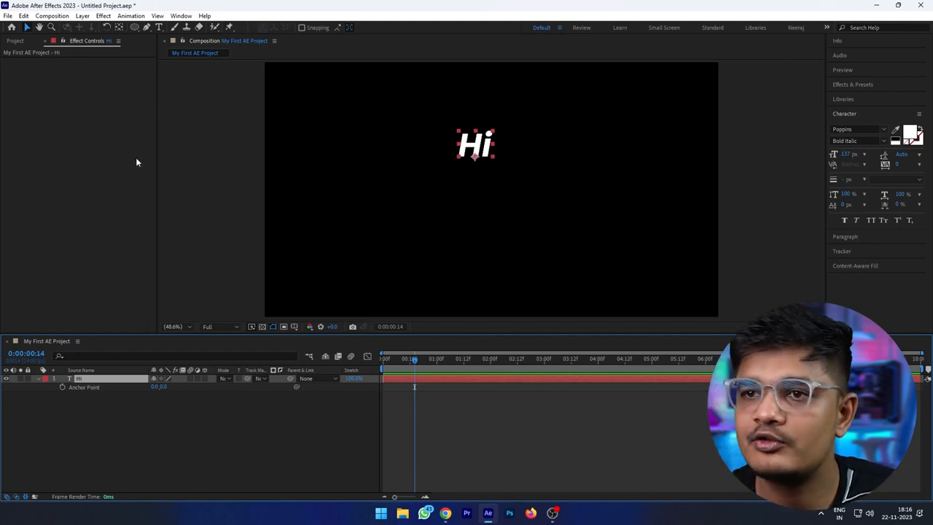
- Show the Align options and align the "Hi" text in turn to the composition's left, horizontal center, right, top, vertical center and bottom
click(181, 16)
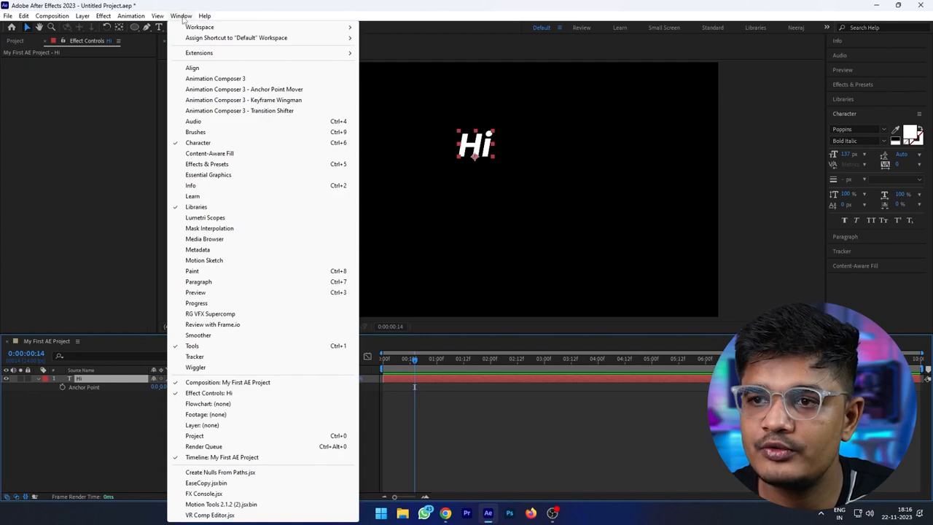
click(201, 70)
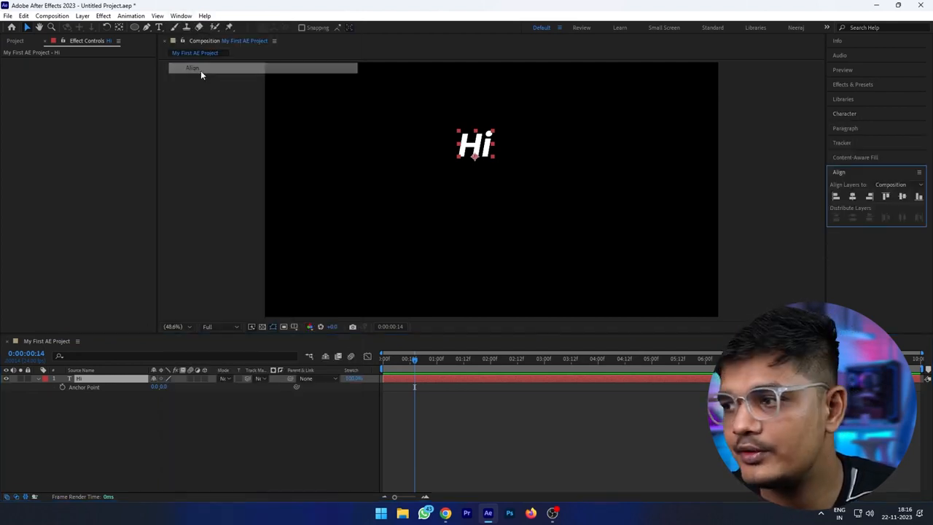
click(836, 196)
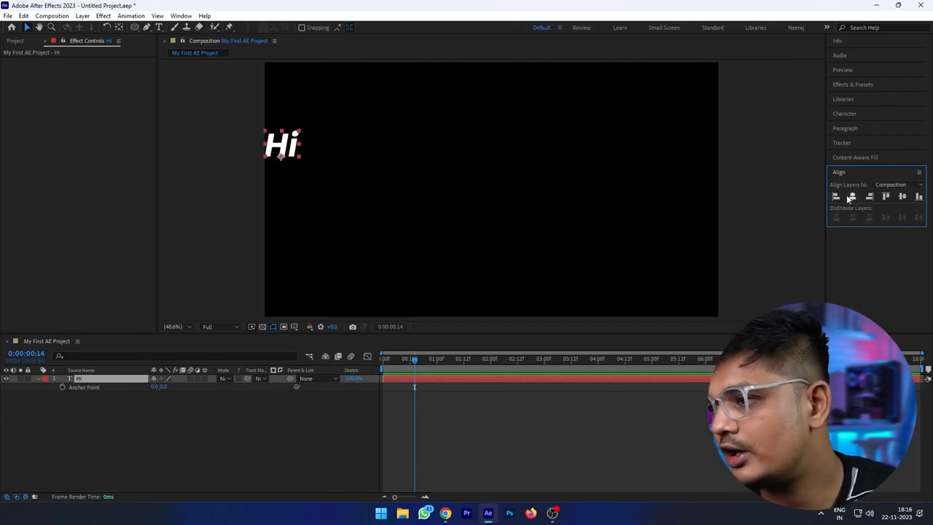
click(853, 198)
click(869, 197)
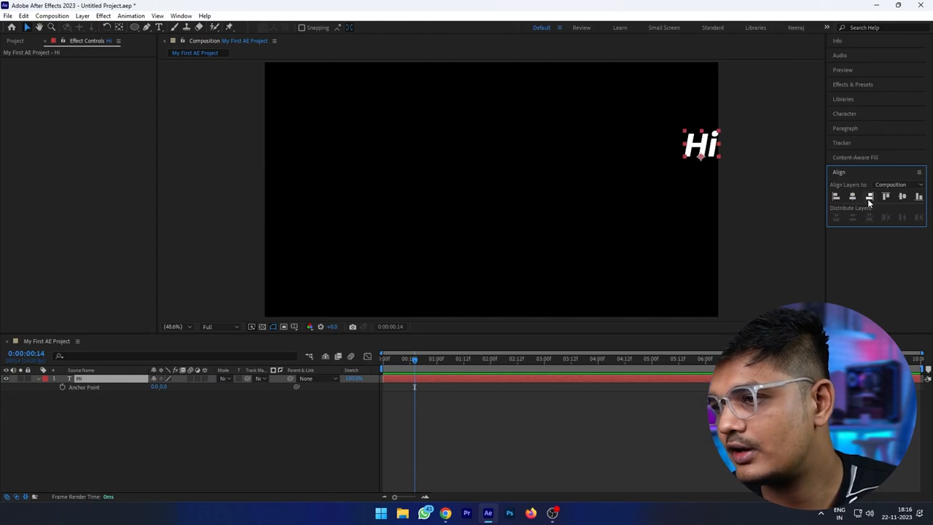
click(886, 197)
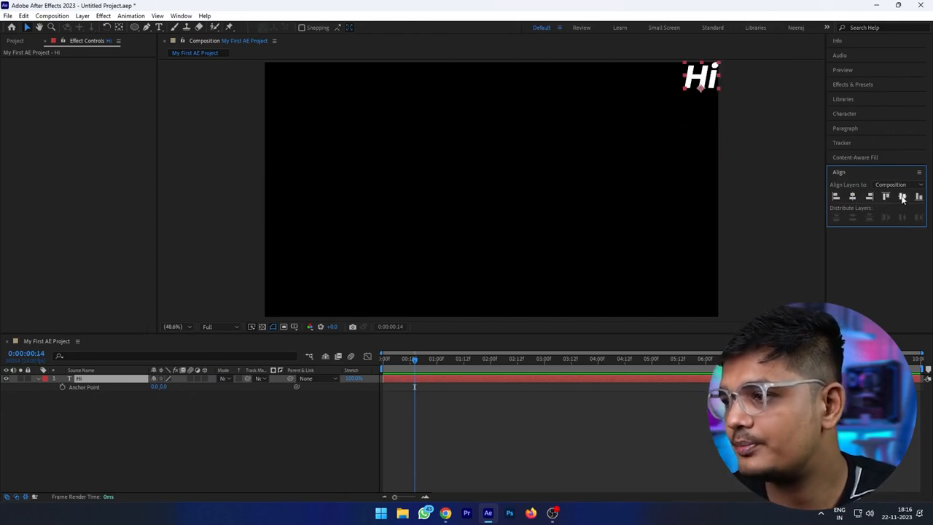
click(903, 198)
click(919, 197)
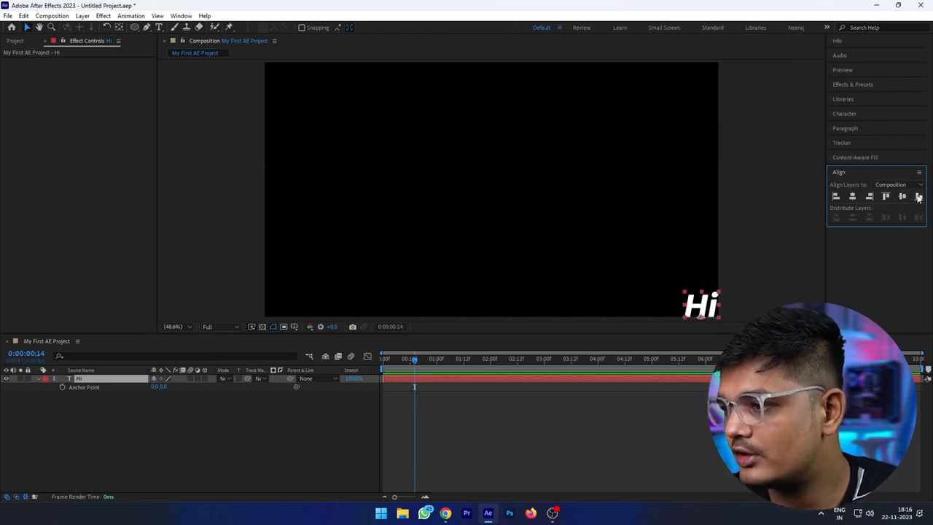
- Align the "Hi" text to the horizontal and vertical center of the composition
click(853, 198)
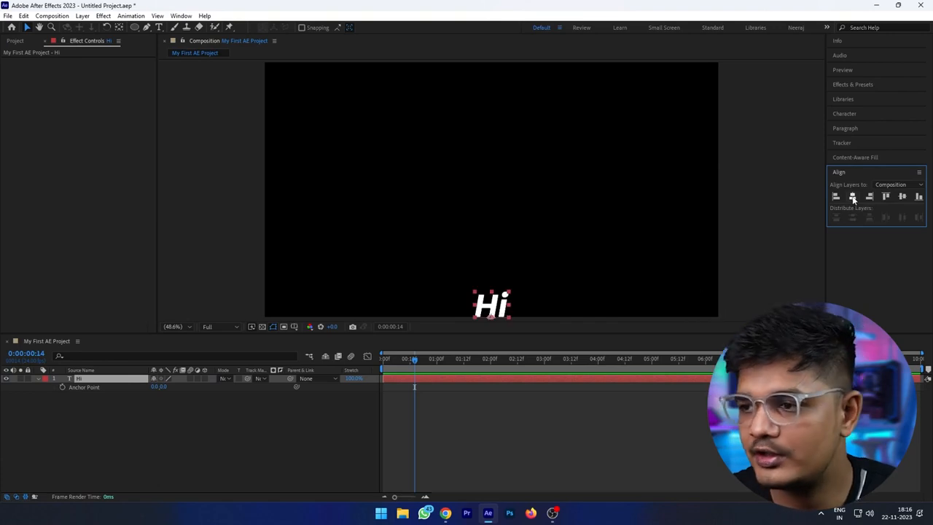
click(902, 198)
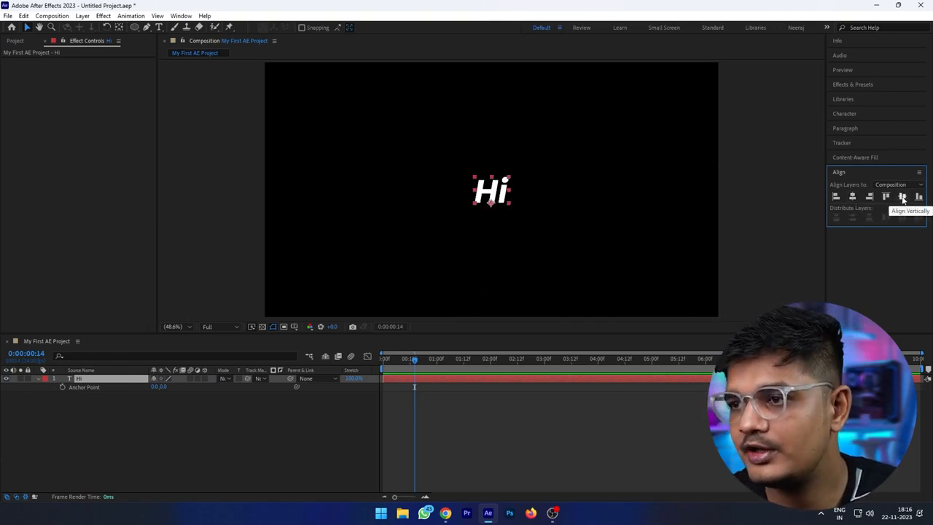
- Examine the anchor point of the "Hi" text up close, then fit the whole composition in the view
click(84, 448)
click(92, 382)
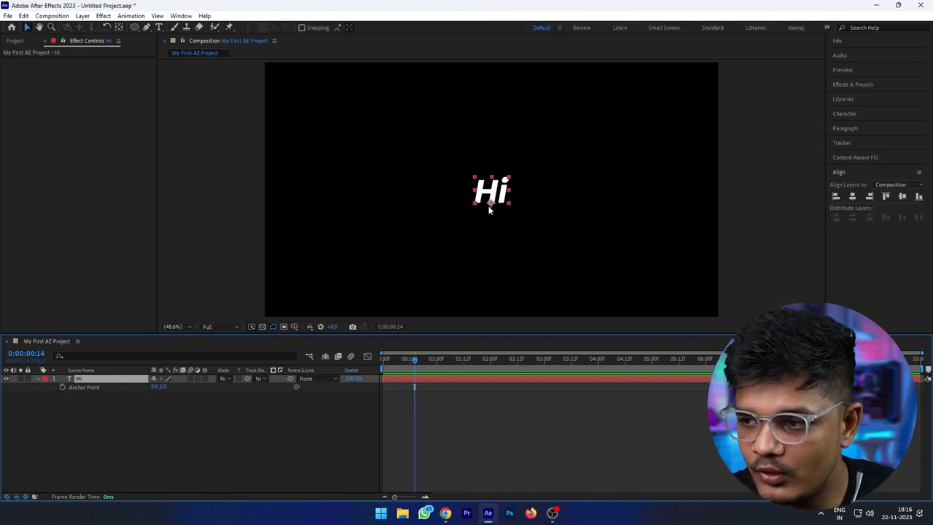
scroll(497, 215, up, 5)
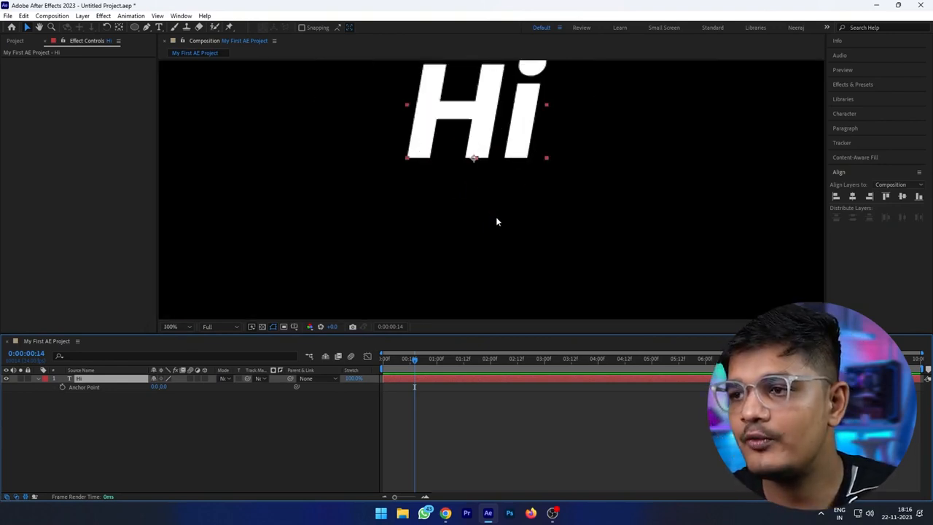
scroll(497, 219, down, 2)
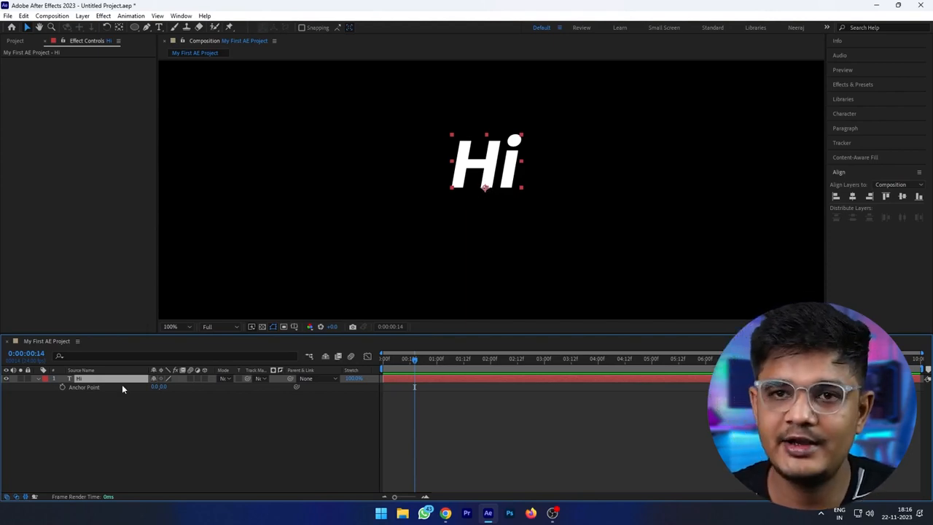
click(176, 326)
click(187, 164)
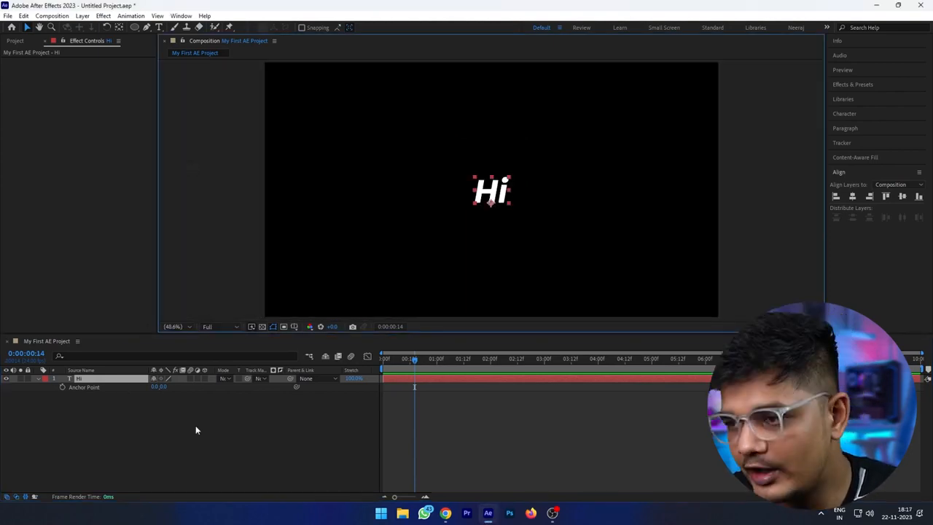
- Rotate the "Hi" text to about 101° through its Rotation property, then undo the rotation
click(153, 411)
click(128, 379)
key(s)
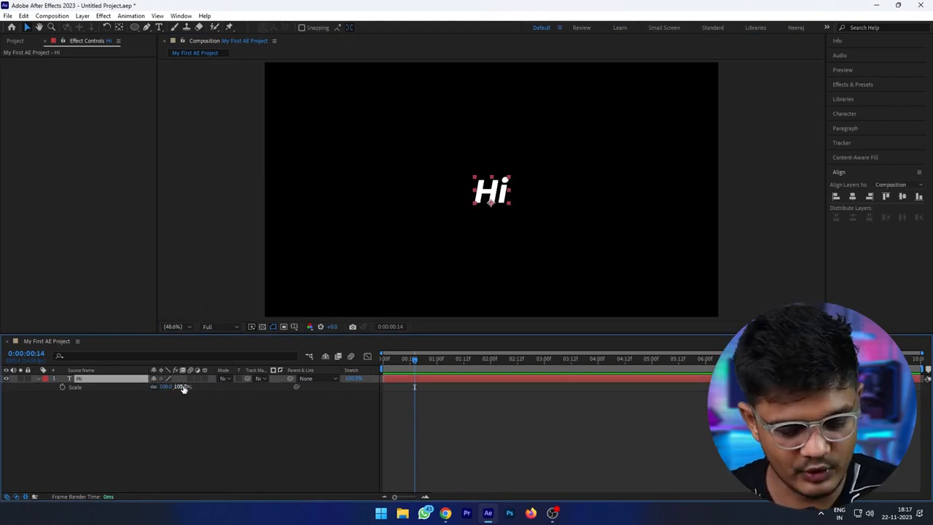
key(r)
drag(165, 386, 209, 381)
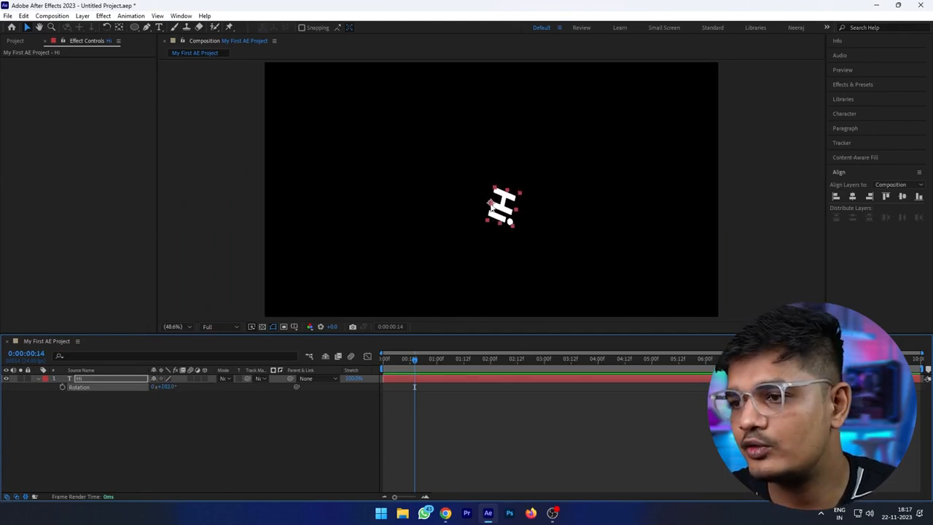
key(ctrl+z)
click(185, 444)
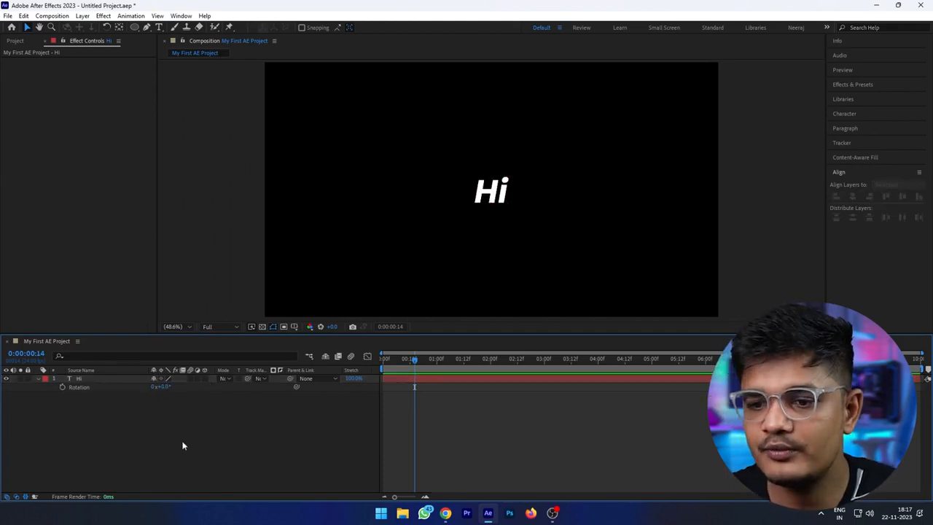
- Move the anchor point of the "Hi" text by hand to about the middle of the letters with the Pan Behind tool
click(115, 380)
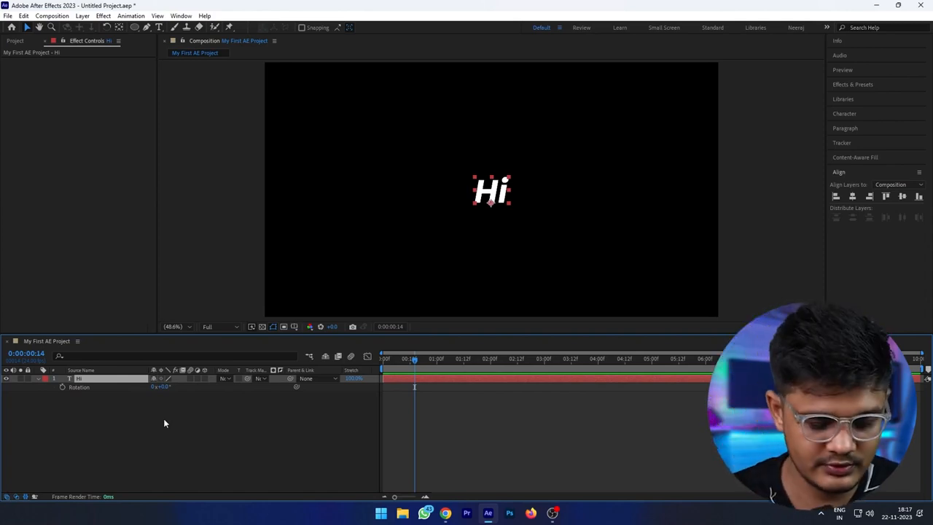
key(y)
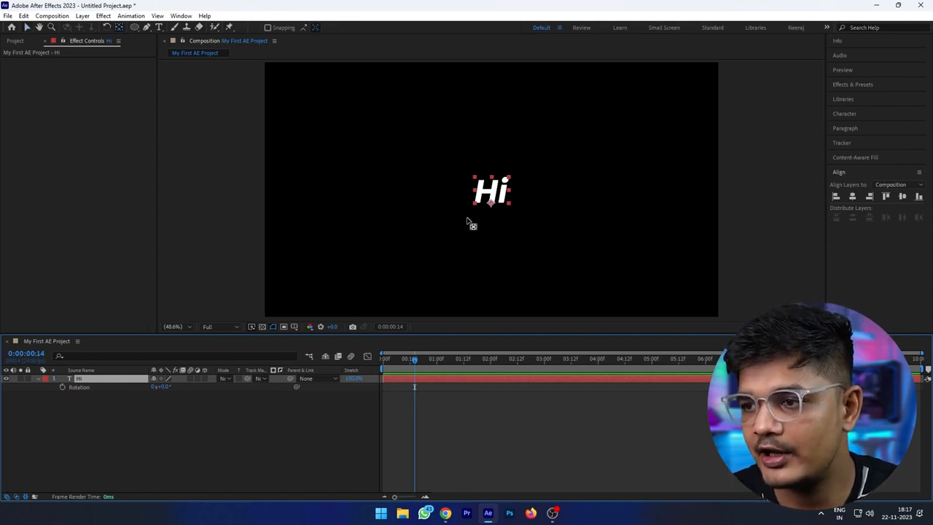
mouse_move(490, 203)
mouse_down()
mouse_move(489, 181)
mouse_move(503, 186)
mouse_move(492, 191)
mouse_move(504, 199)
mouse_move(492, 202)
mouse_up()
key(v)
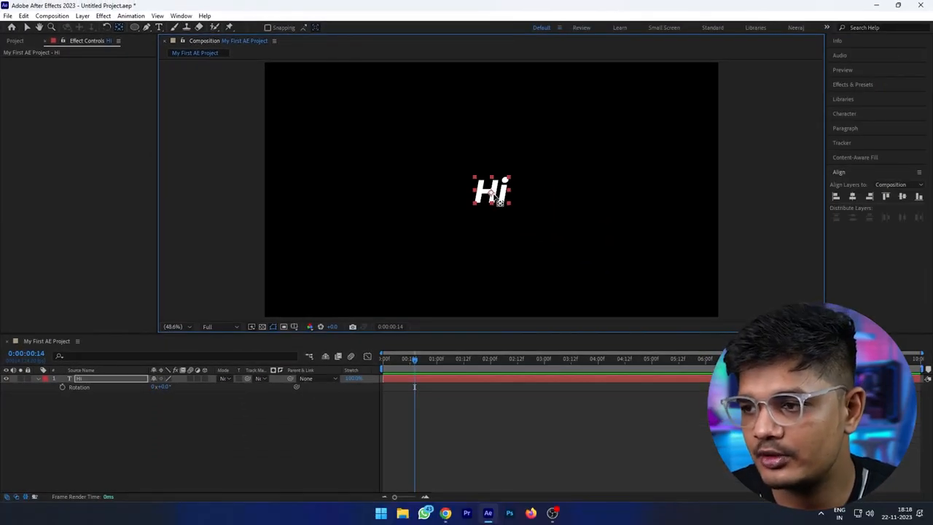
key(v)
- Center the anchor point exactly within the content of the "Hi" text layer
click(239, 417)
click(99, 379)
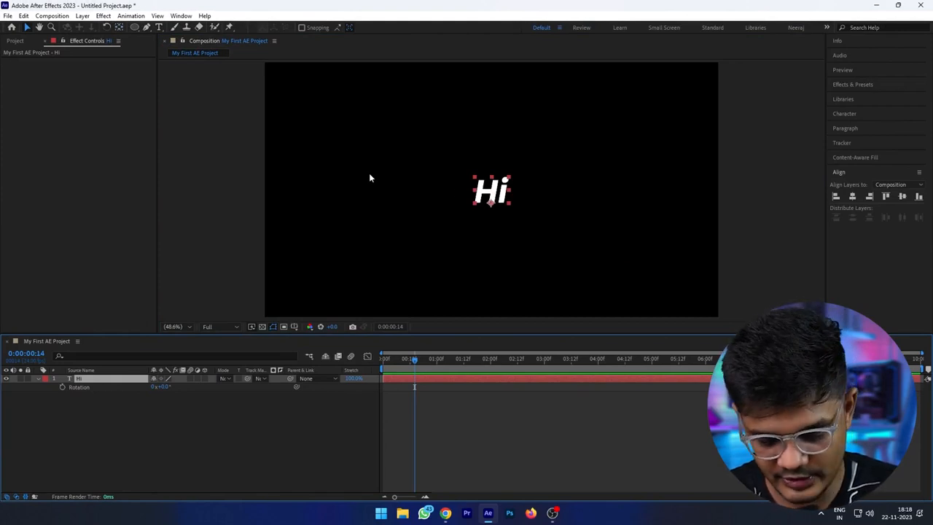
key(ctrl+alt+Home)
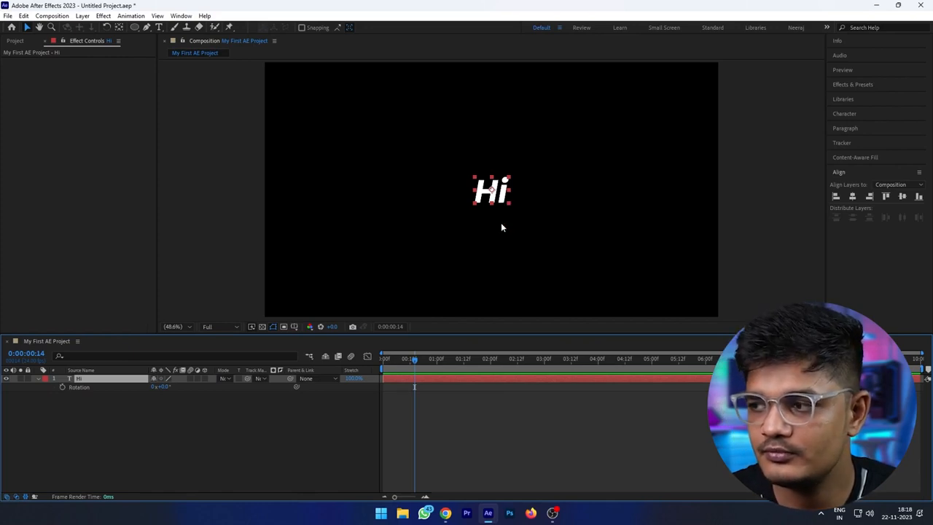
- Move the "Hi" text toward the lower right of the frame, then center the layer in the composition
drag(506, 195, 656, 273)
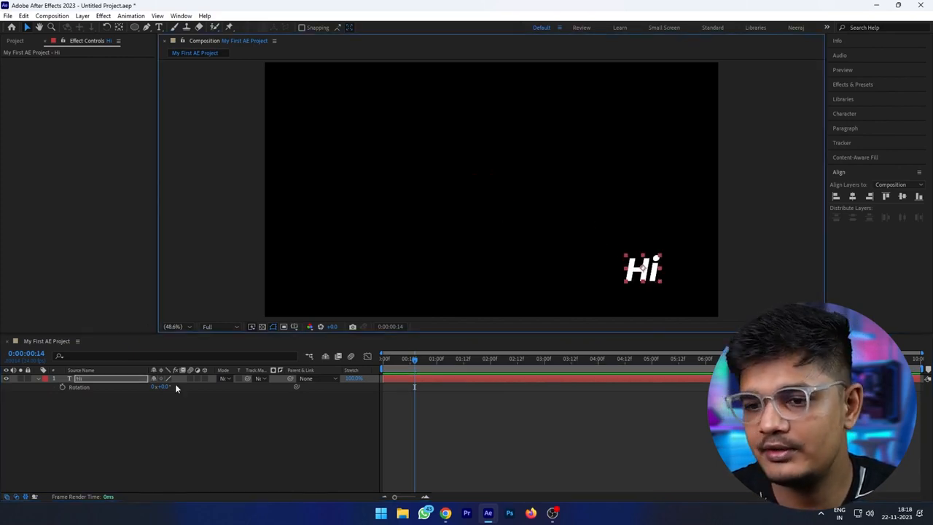
click(122, 402)
click(111, 380)
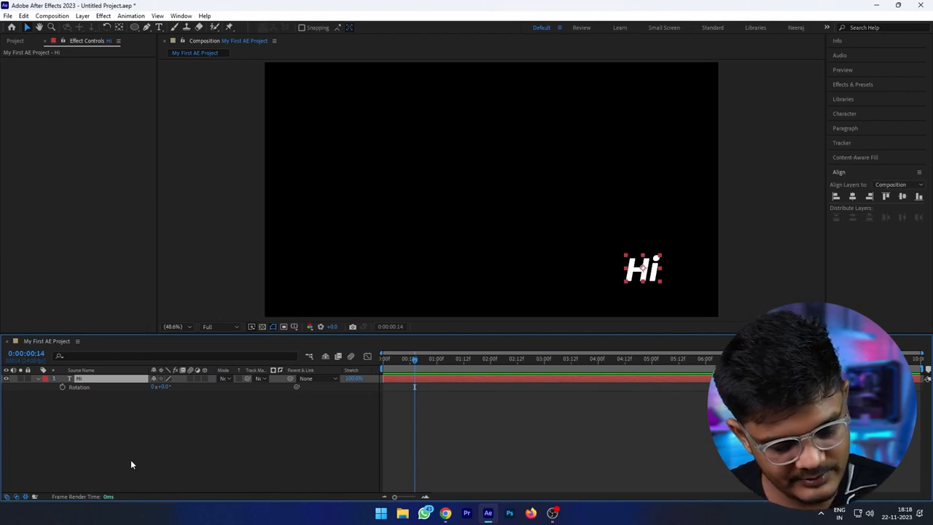
key(ctrl+Home)
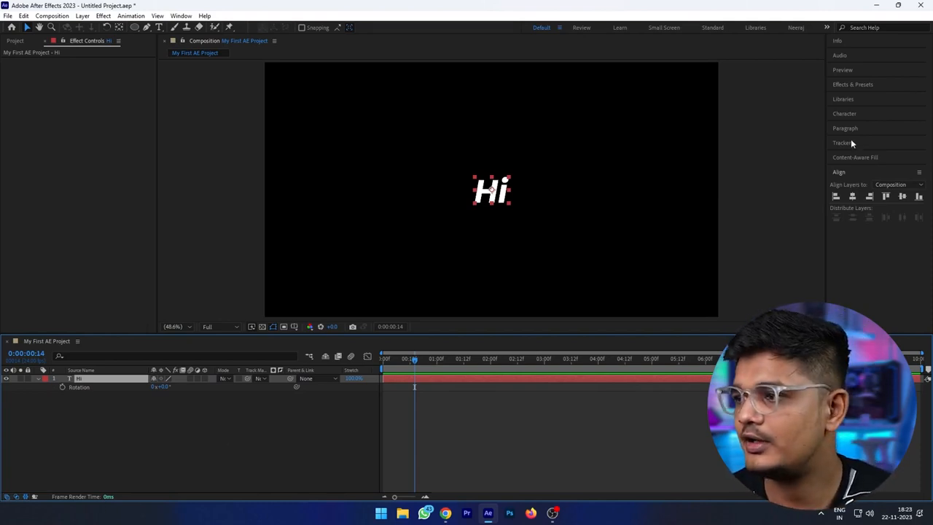
- Set the font size of the "Hi" text to 246 px in the character settings
click(841, 115)
drag(844, 155, 903, 154)
- Center the anchor point within the enlarged "Hi" text and center the text in the composition
click(125, 407)
click(110, 380)
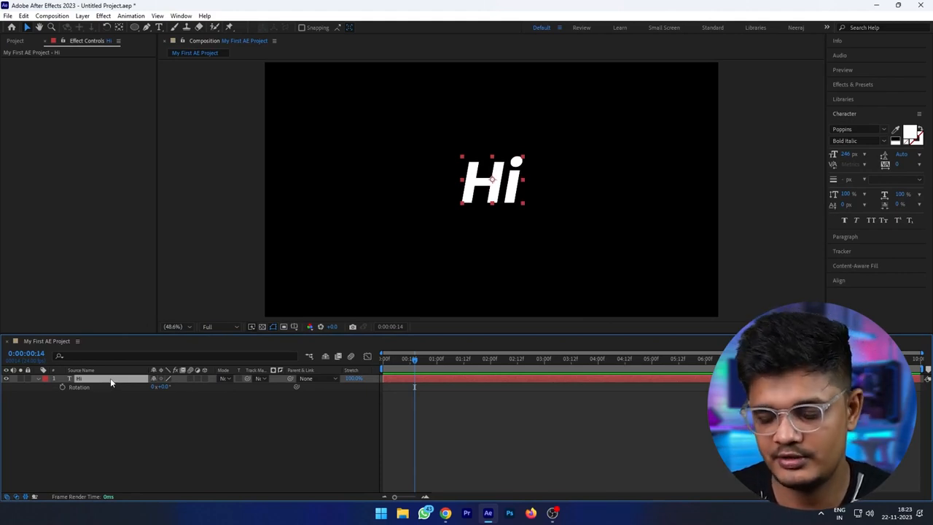
key(shift+Down)
key(shift+Down)
key(shift+Down)
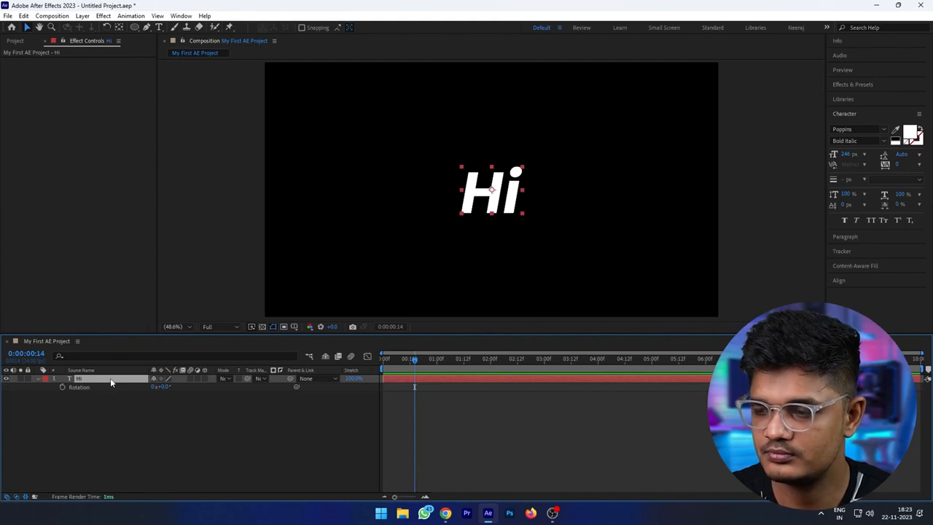
- Browse the installed fonts and change the "Hi" text to Akira Expanded
click(885, 130)
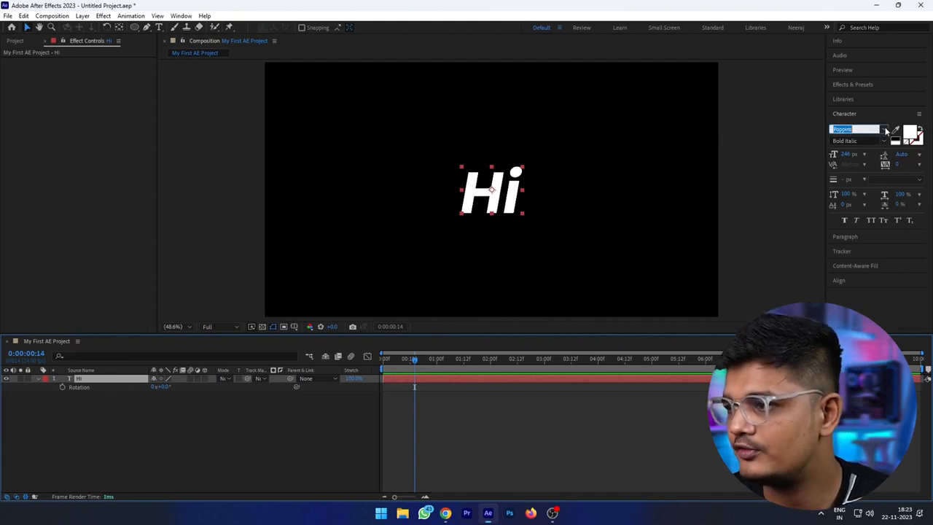
click(887, 129)
scroll(819, 237, up, 2)
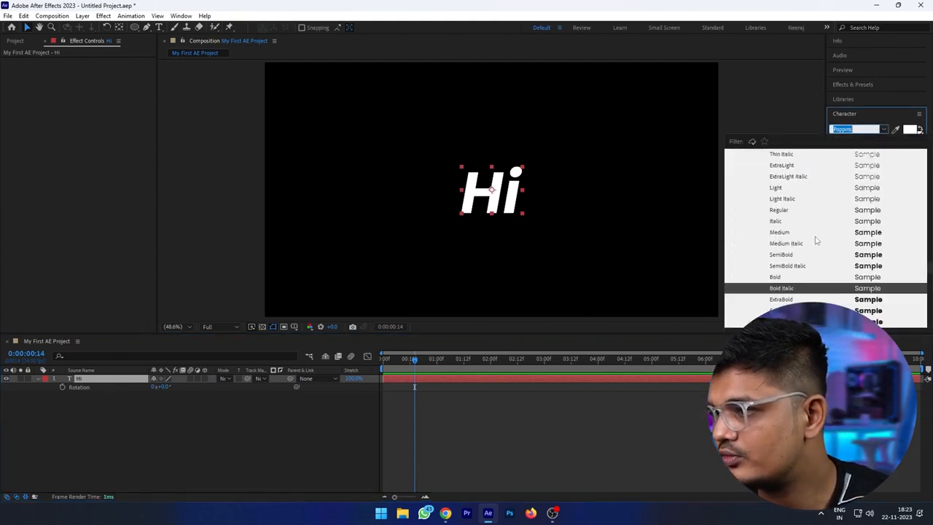
scroll(816, 240, up, 10)
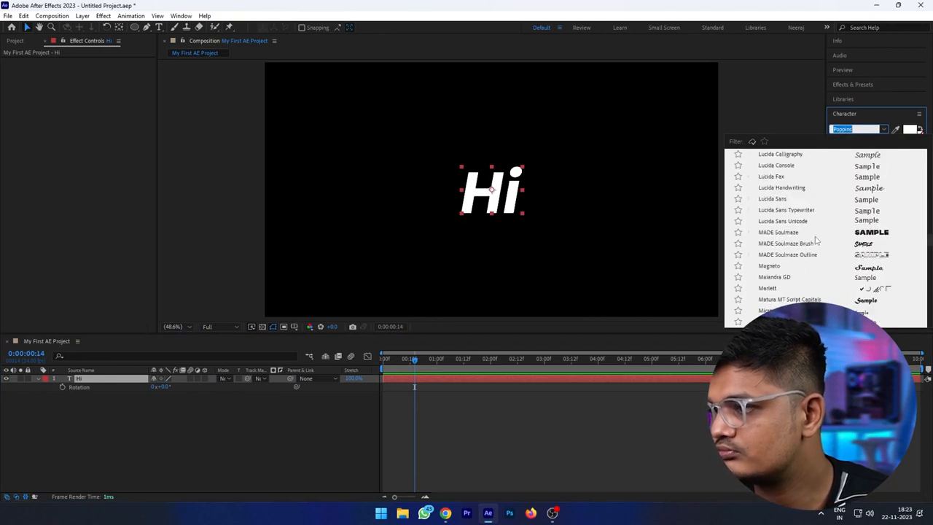
scroll(816, 240, up, 10)
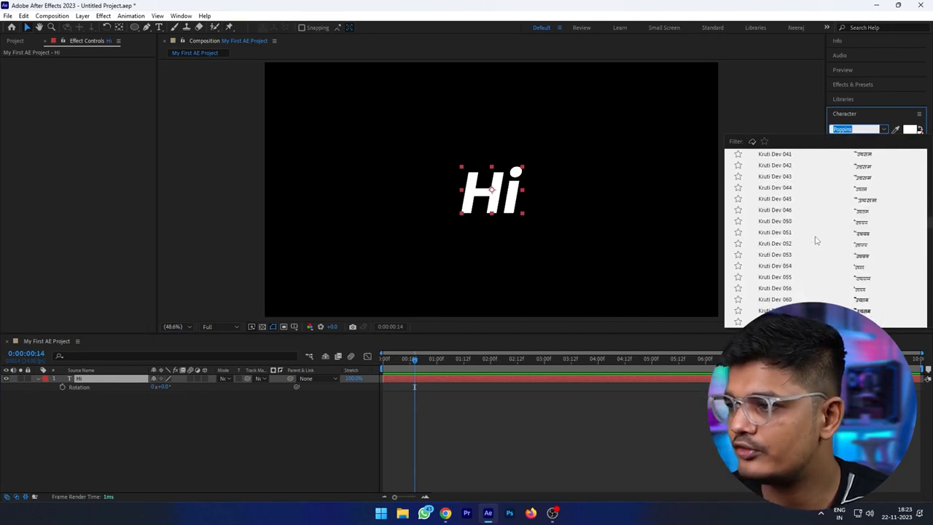
scroll(816, 240, up, 5)
scroll(816, 240, up, 10)
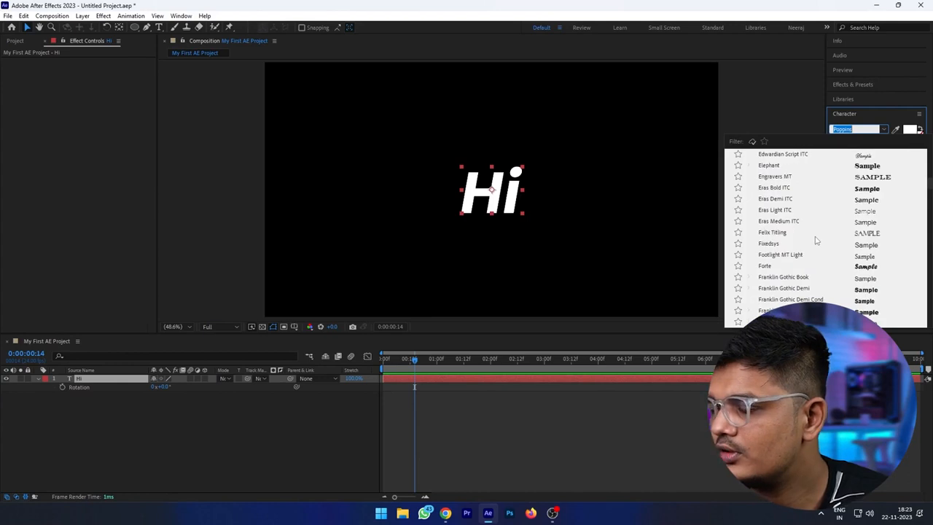
scroll(816, 240, up, 2)
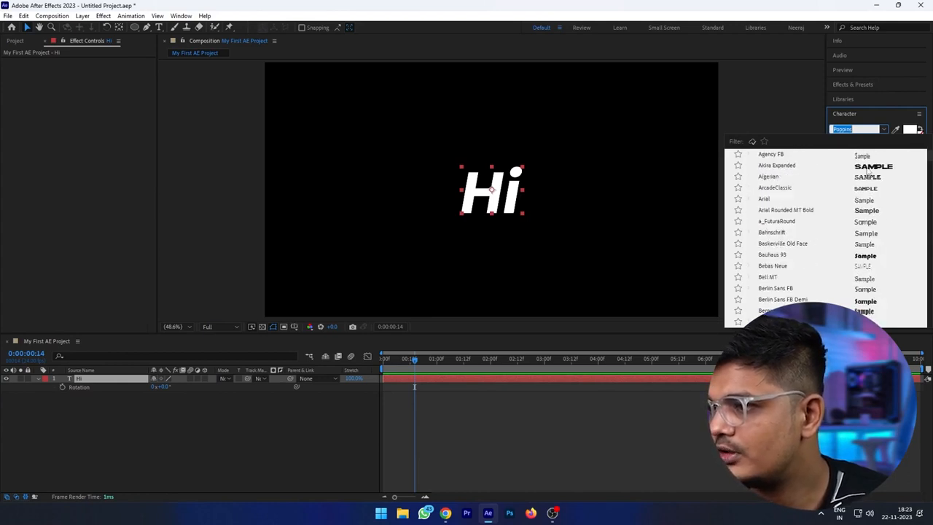
click(867, 167)
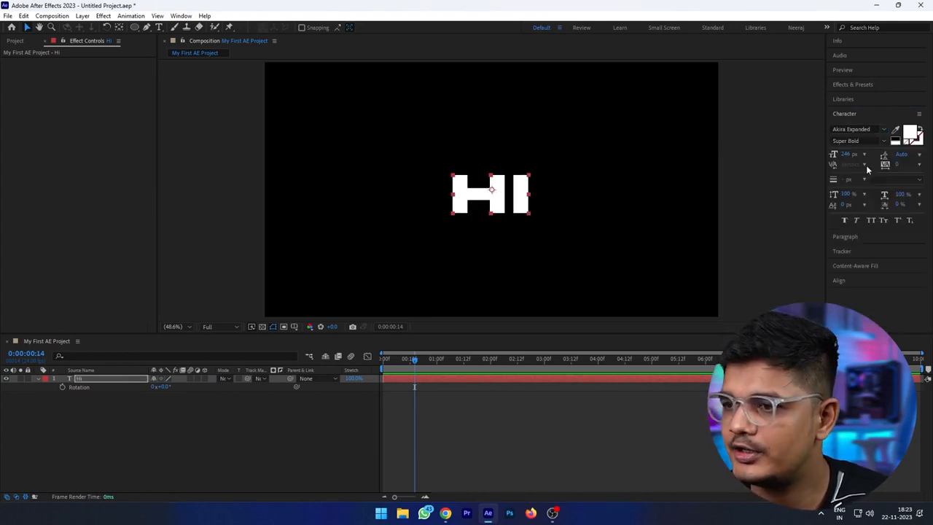
- Change the font of the "Hi" text to Forte
click(885, 129)
scroll(784, 244, down, 15)
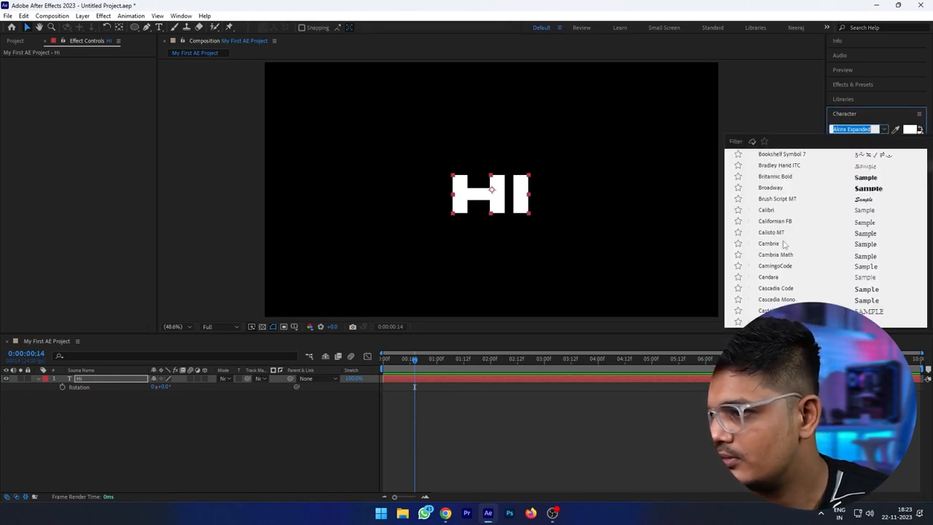
scroll(784, 245, down, 2)
scroll(784, 245, up, 2)
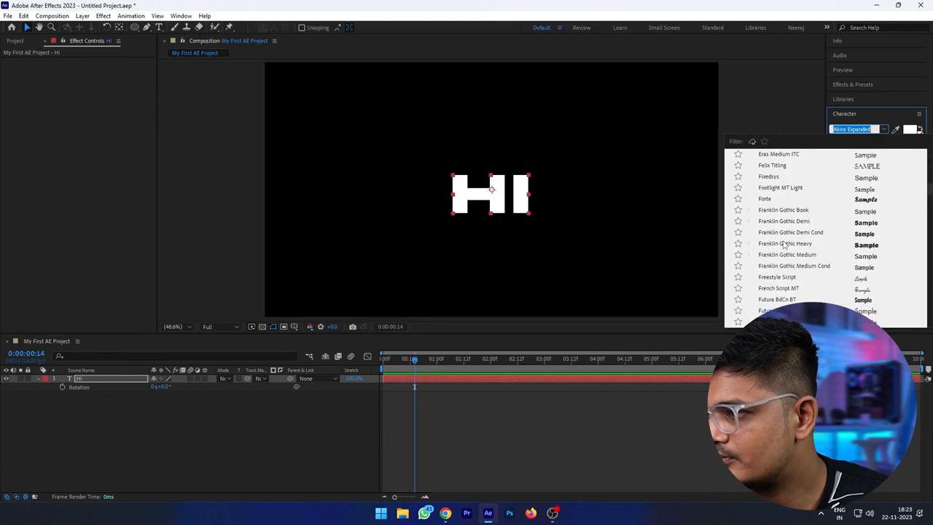
click(810, 199)
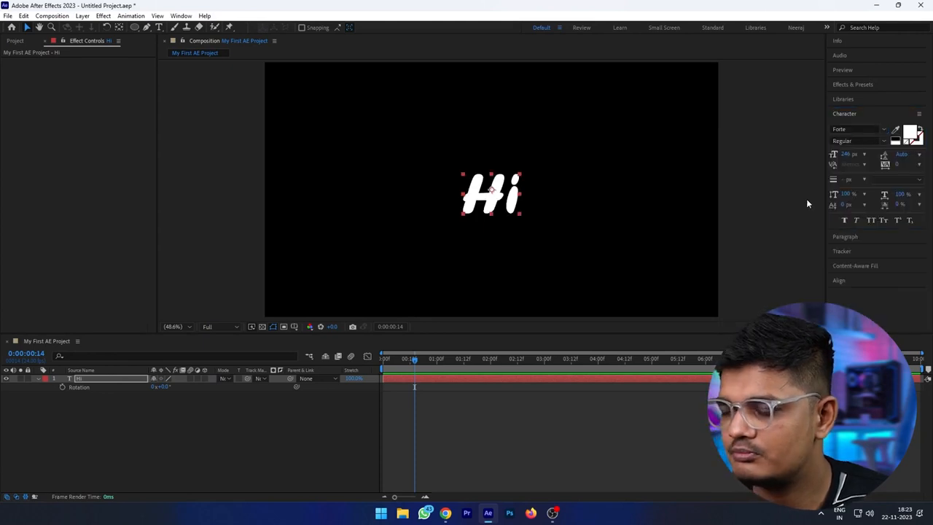
- Center the anchor point within the Forte "Hi" text and center the layer in the composition
click(214, 455)
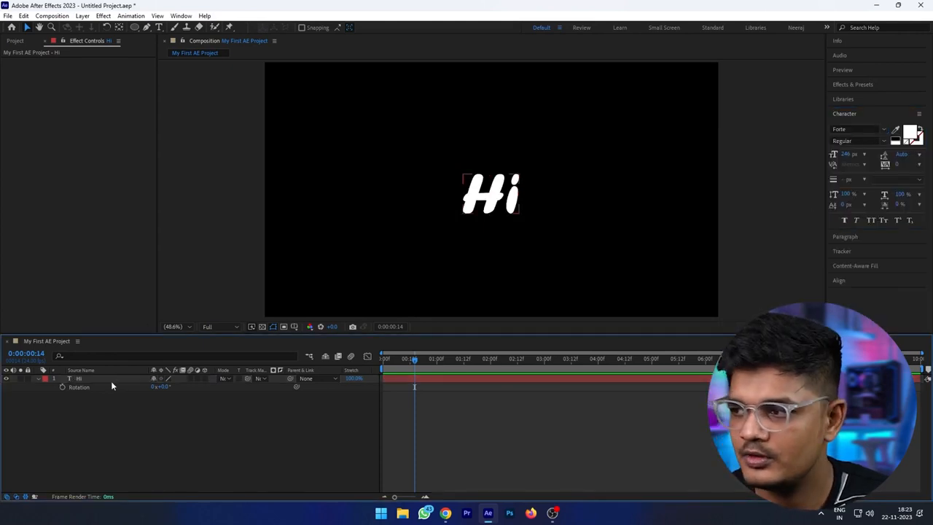
click(109, 379)
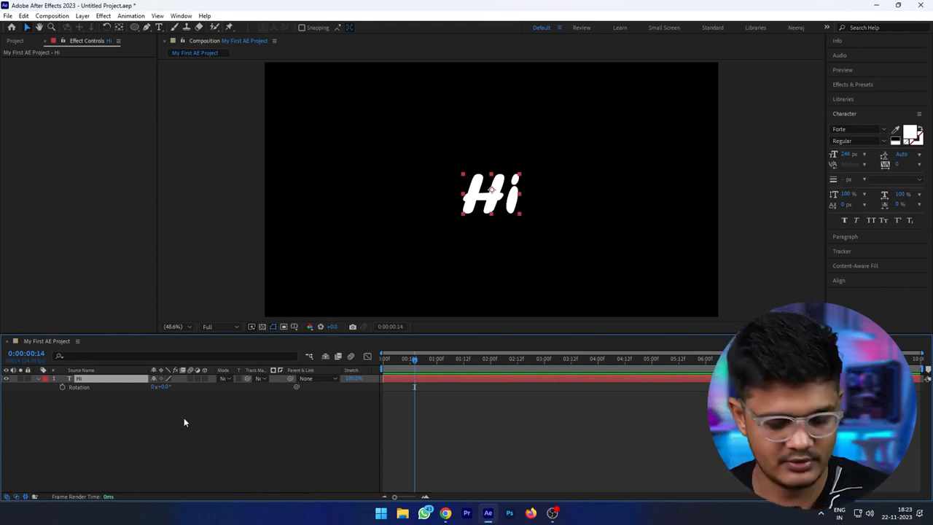
key(ctrl+alt+Home)
key(ctrl+Home)
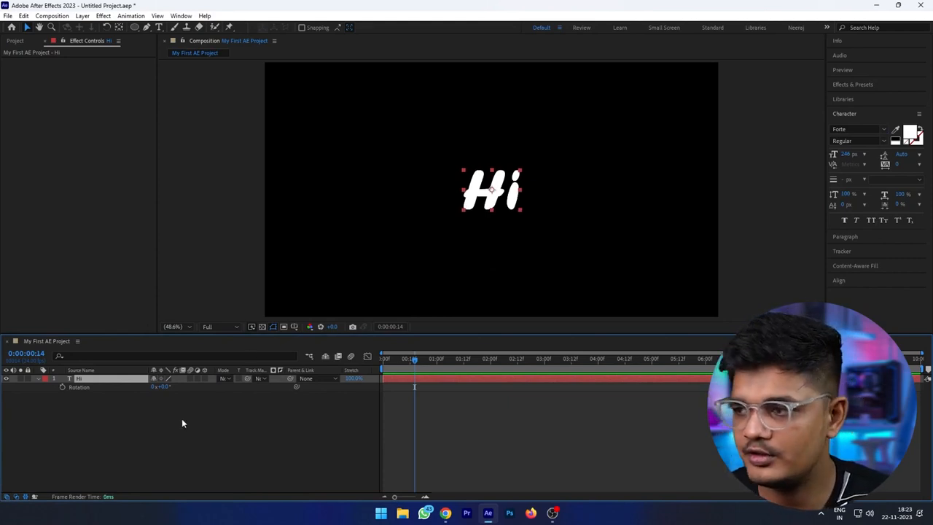
- Increase the font size of the "Hi" text to 301 px
drag(846, 154, 872, 153)
click(157, 472)
click(88, 379)
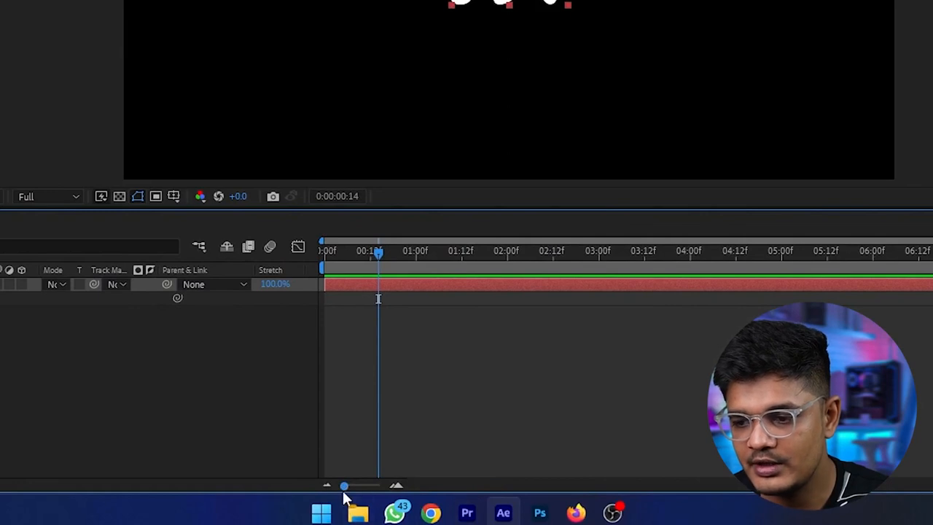
drag(345, 486, 373, 486)
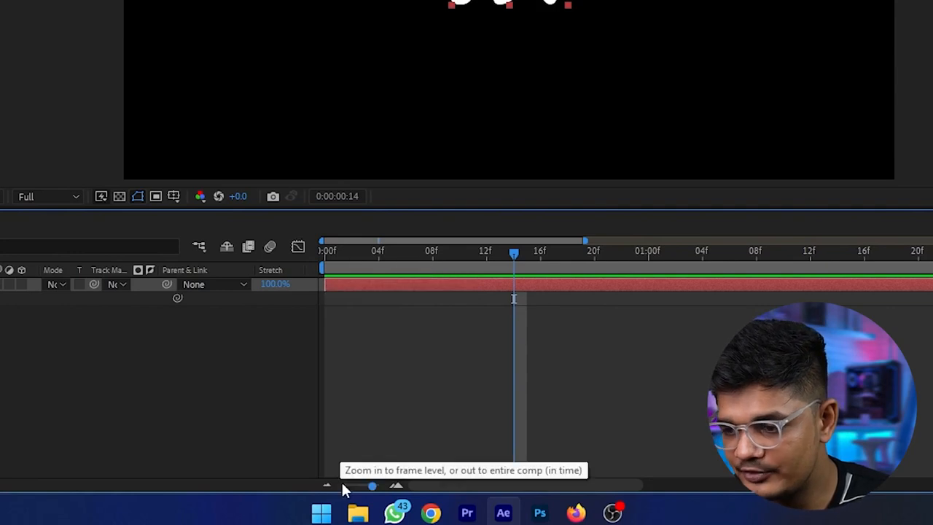
drag(371, 487, 313, 497)
click(314, 499)
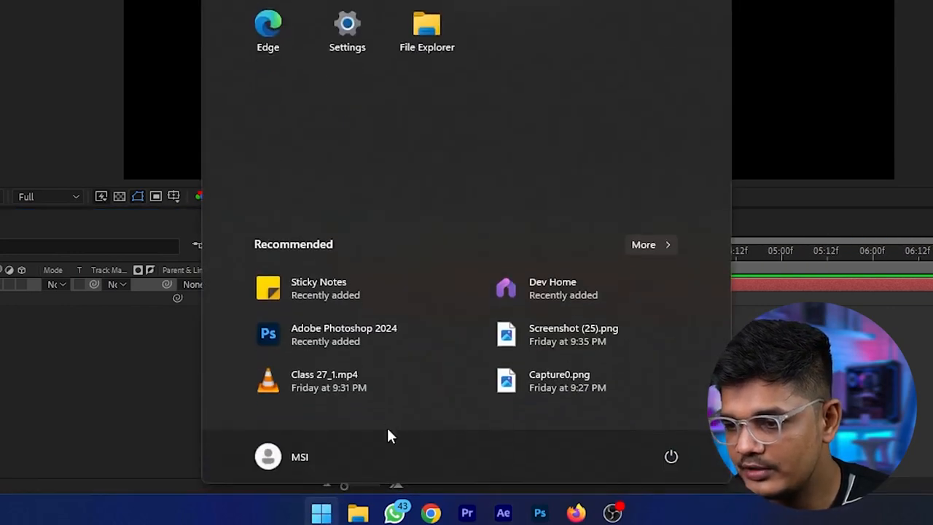
click(171, 394)
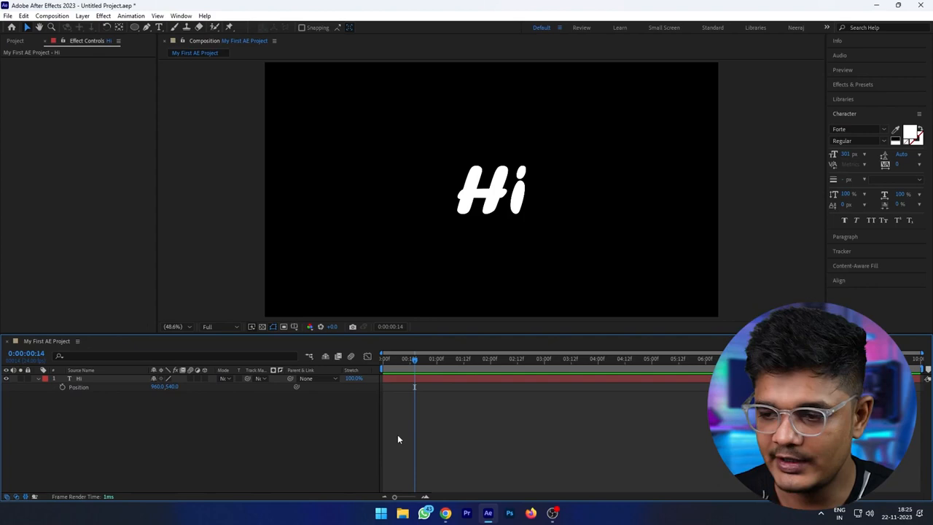
- Add a Position keyframe to the "Hi" text at 0:00:00:00
drag(412, 361, 359, 364)
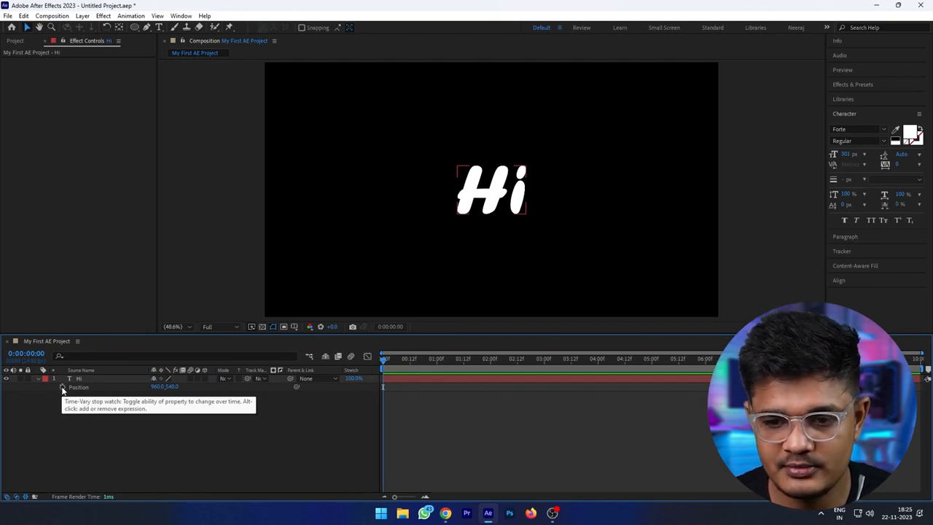
click(63, 388)
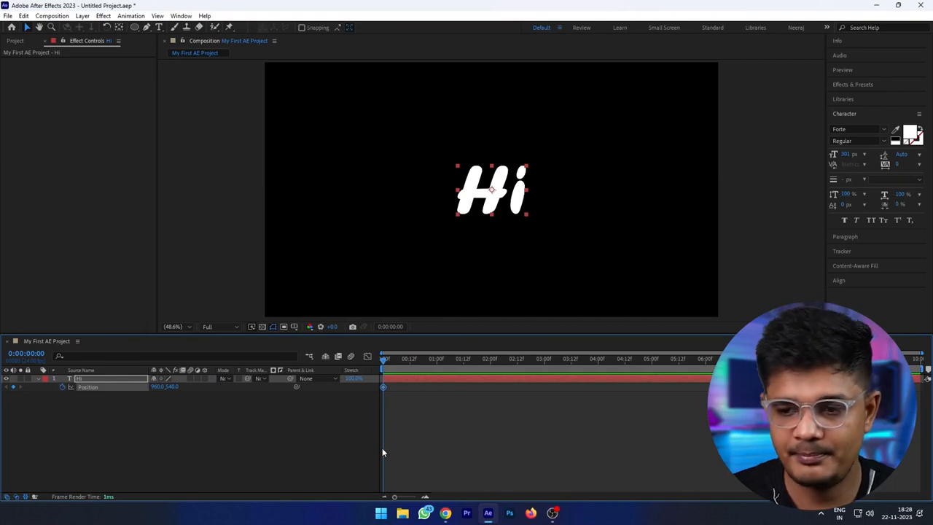
- Step the playhead forward frame by frame to frame 6 and back to the first frame
key(Page_Down)
key(Page_Down)
key(Page_Down)
key(Page_Down)
key(Page_Down)
key(Page_Down)
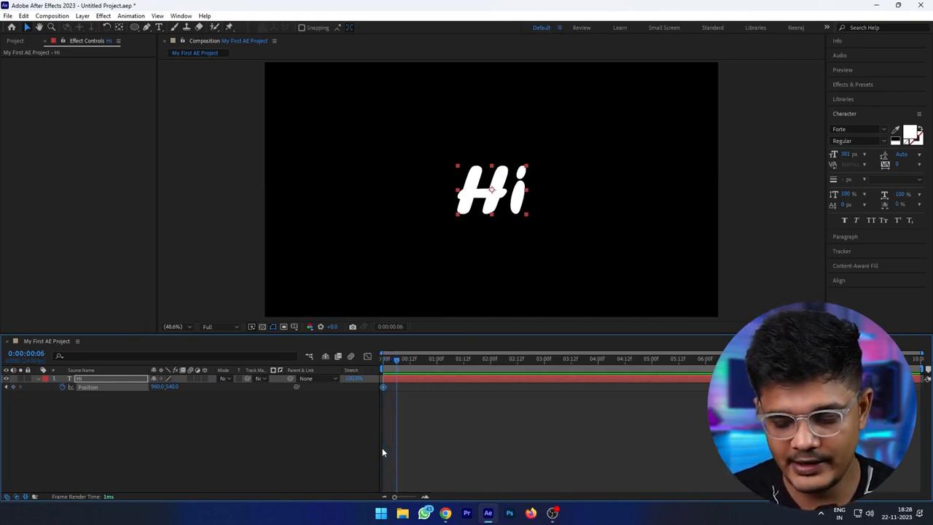
key(Page_Up)
key(Page_Up)
key(Page_Up)
key(Page_Up)
key(Page_Up)
key(Page_Up)
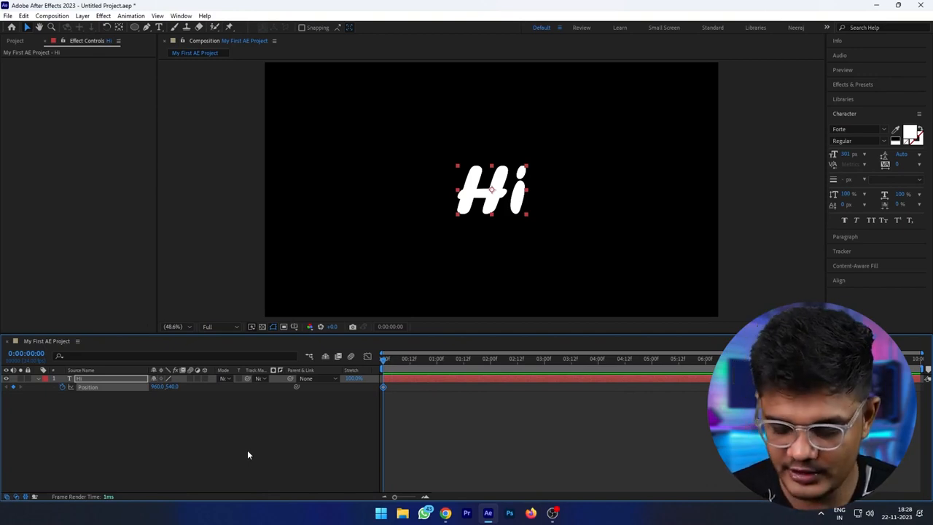
- Add a second Position keyframe for the "Hi" text at 0:00:00:15, keeping its centered position
key(shift+Page_Down)
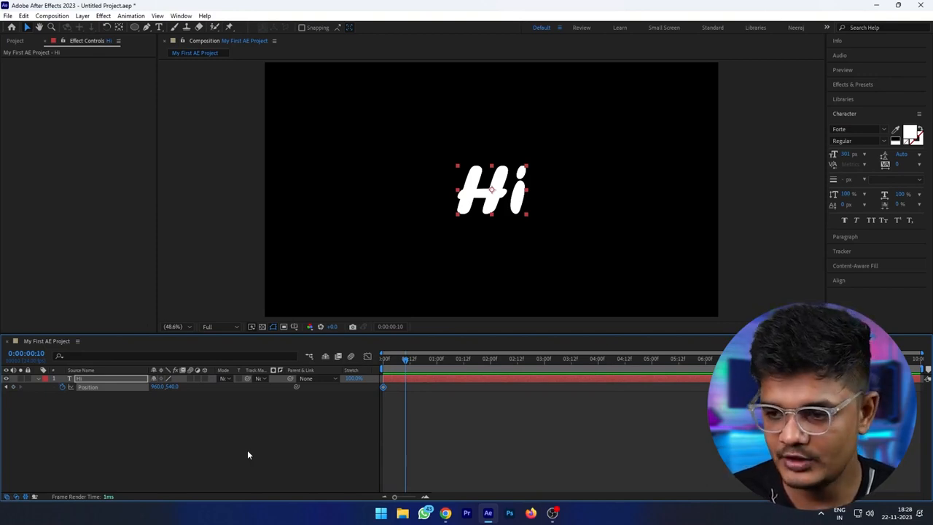
key(Page_Down)
key(Page_Down)
key(Page_Down)
key(Page_Down)
key(Page_Down)
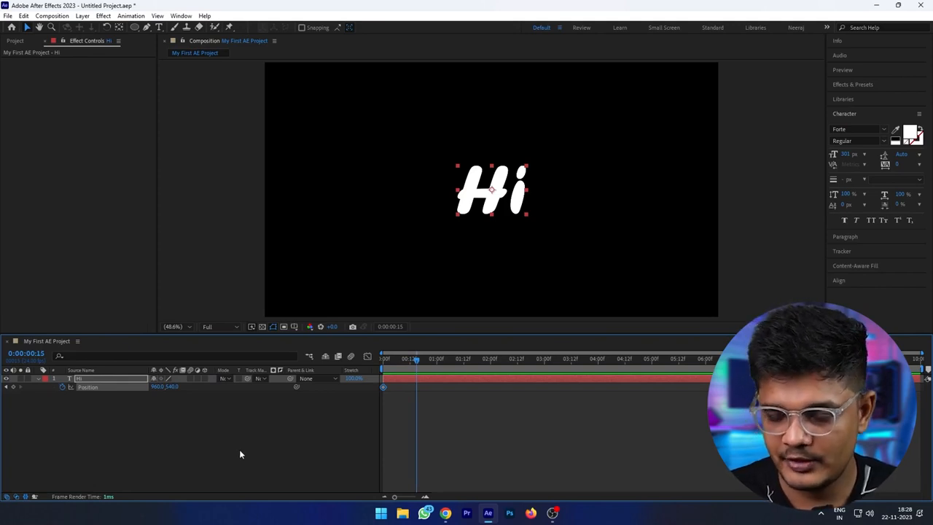
click(13, 388)
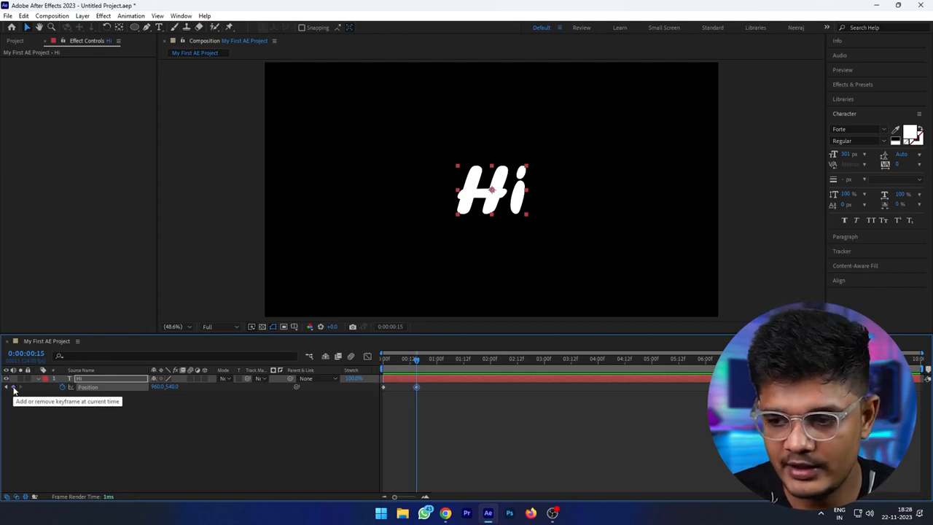
- Set the vertical position of the "Hi" text to 957 at the first keyframe and preview the animation
drag(394, 364, 382, 368)
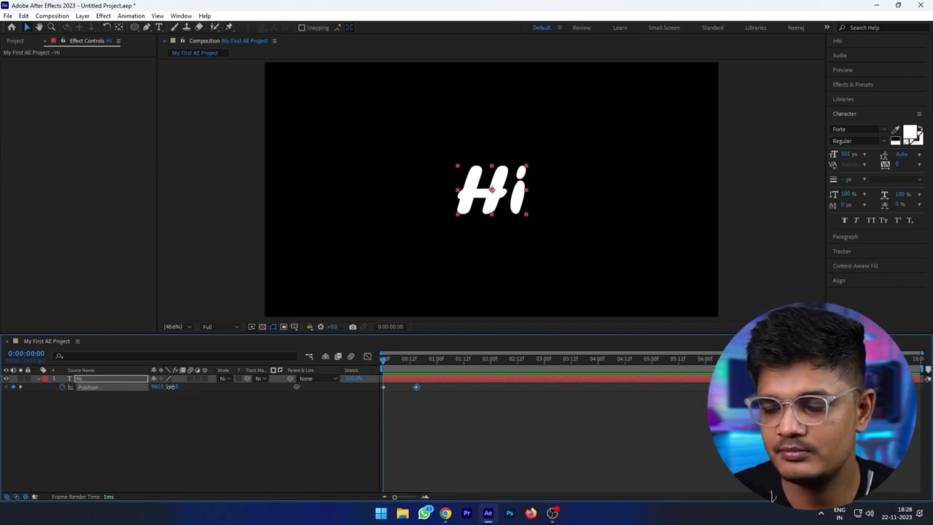
drag(174, 387, 345, 401)
click(205, 406)
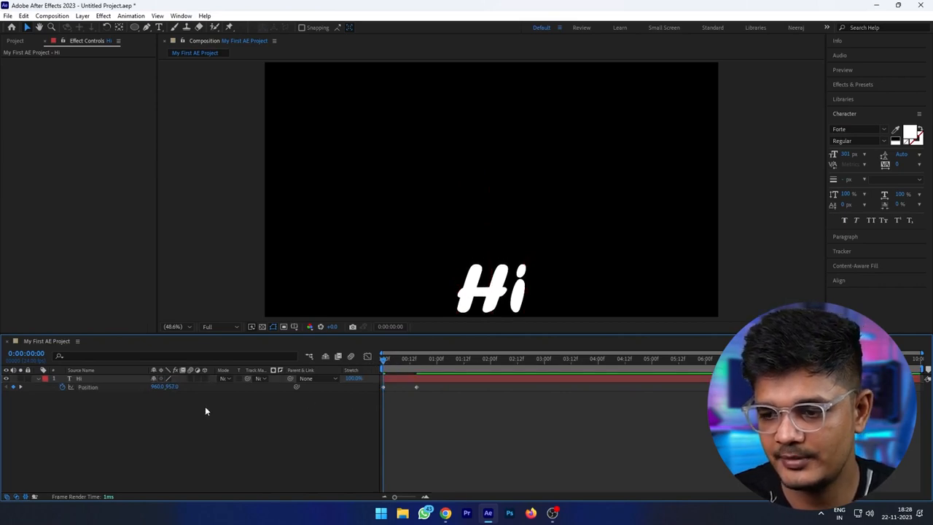
key(space)
key(space)
key(space)
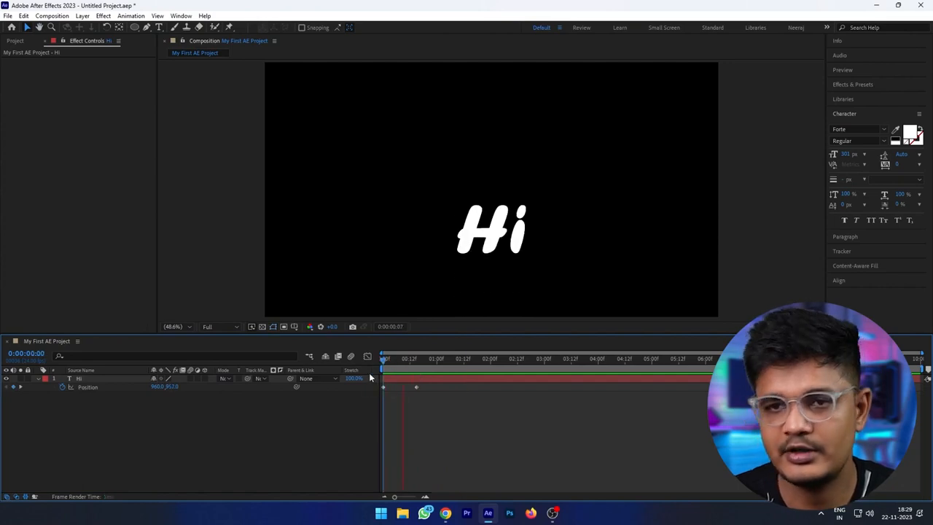
key(space)
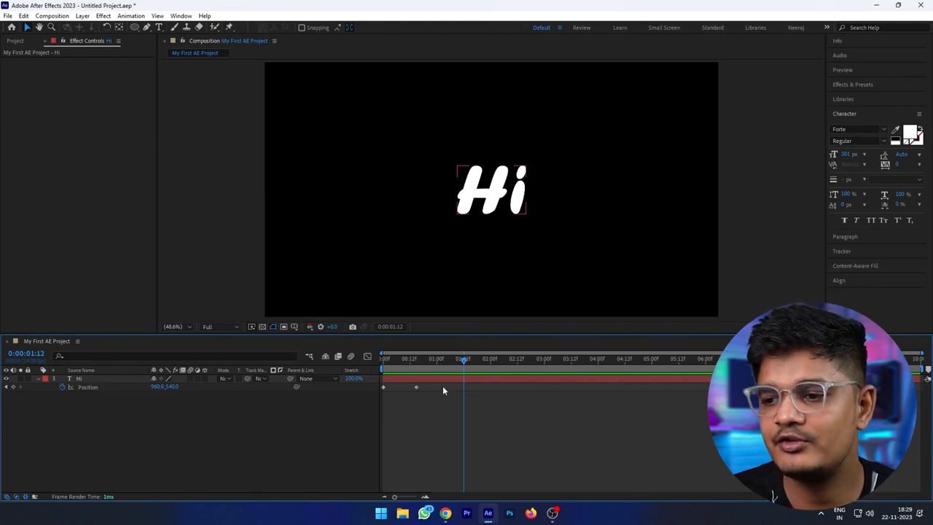
- Apply Easy Ease to both Position keyframes of the "Hi" text
drag(443, 386, 334, 399)
key(F9)
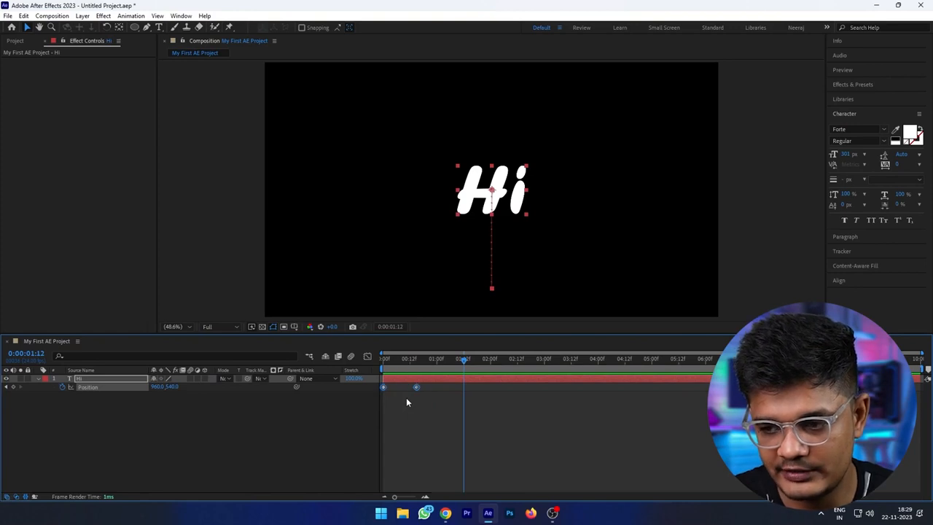
key(F9)
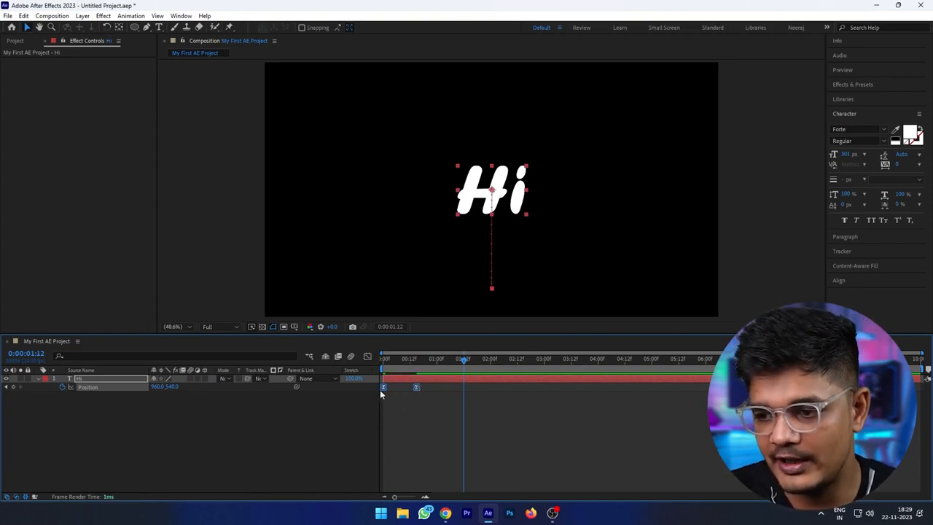
click(350, 414)
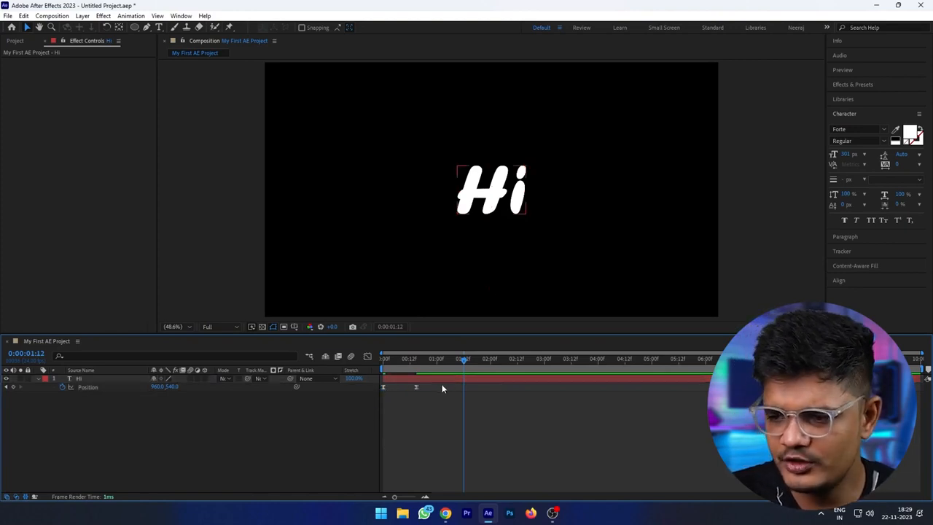
drag(443, 384, 376, 398)
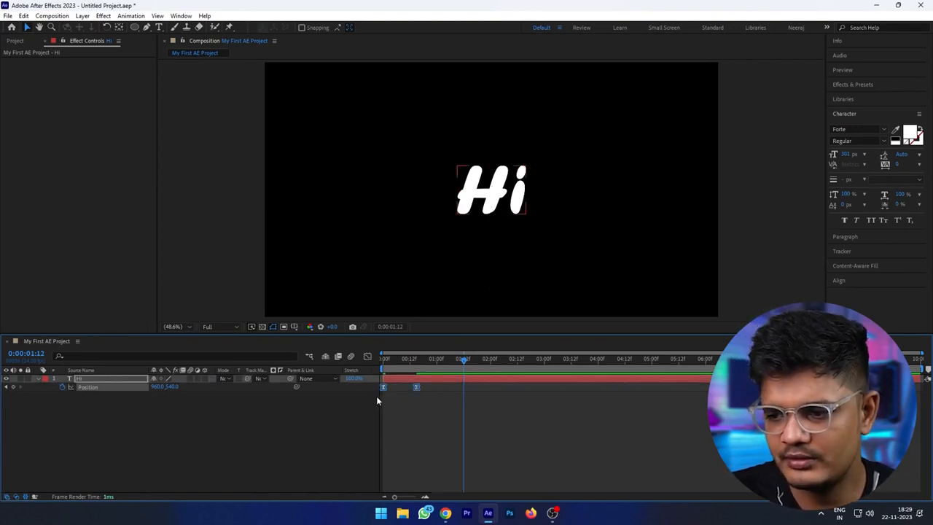
right_click(417, 388)
mouse_move(484, 381)
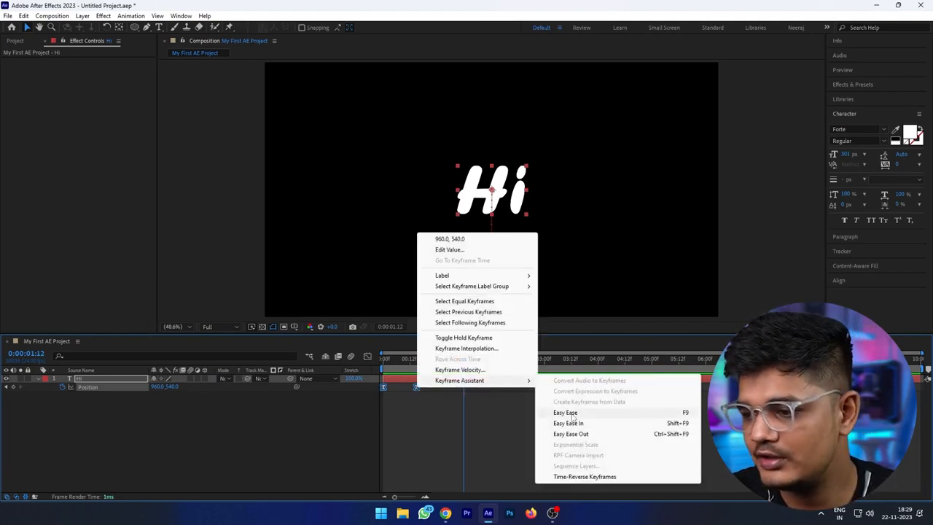
click(297, 443)
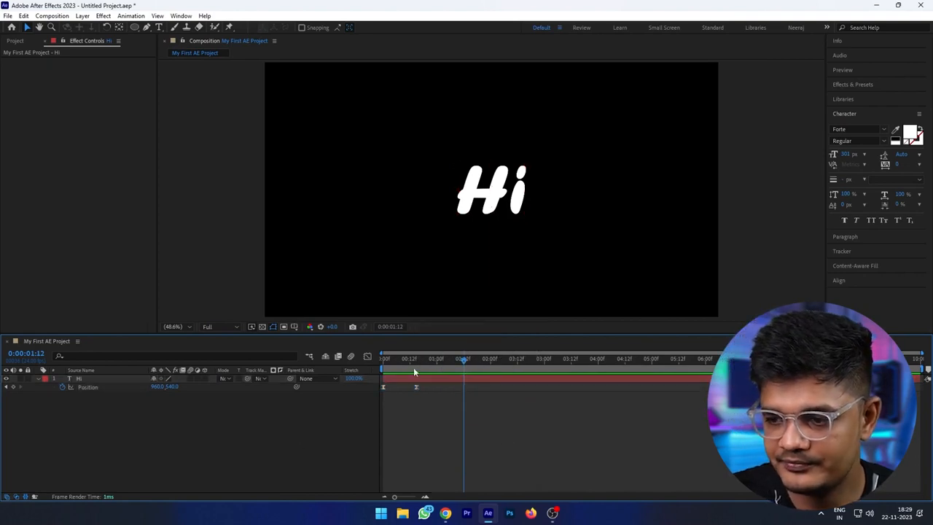
- Preview the eased "Hi" animation from the first frame
drag(399, 358, 373, 372)
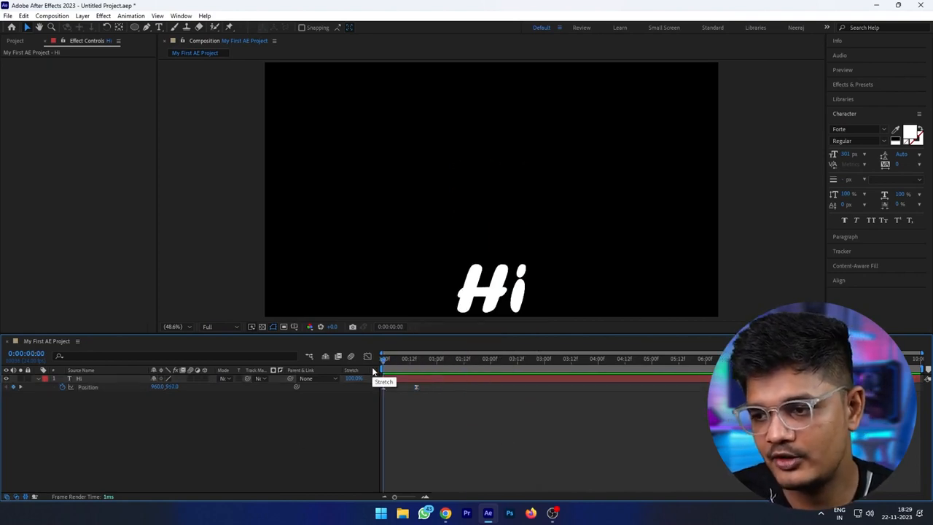
key(space)
key(space)
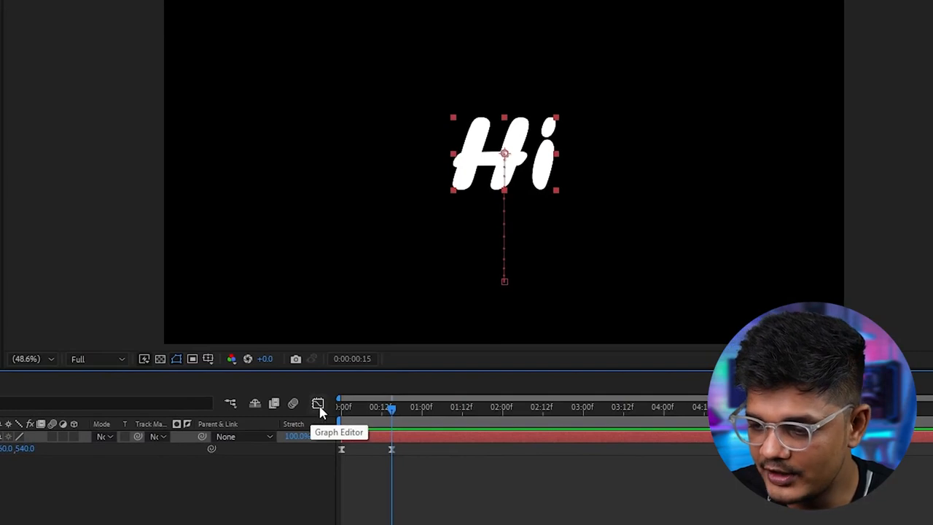
- Open the Position property in the Graph Editor and compare its value graph with its speed graph, ending on the speed graph
click(319, 404)
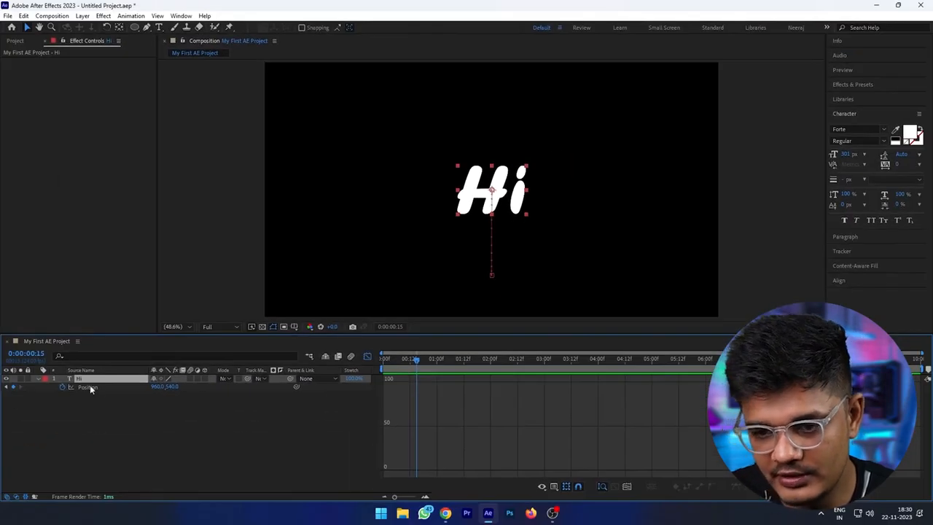
click(89, 387)
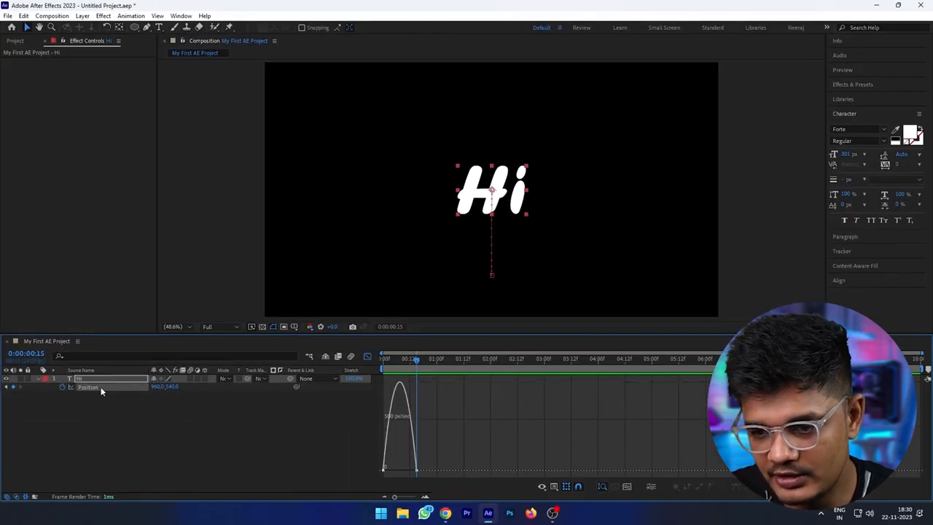
right_click(400, 407)
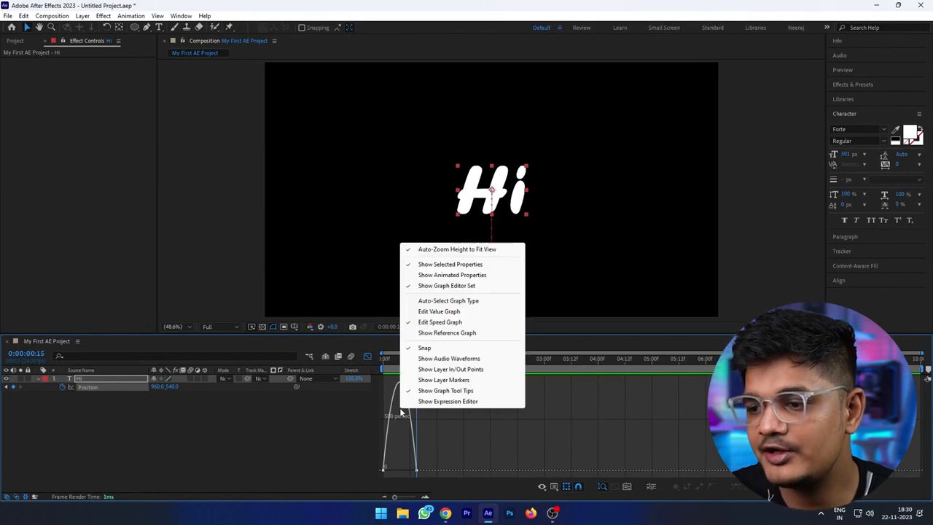
click(439, 311)
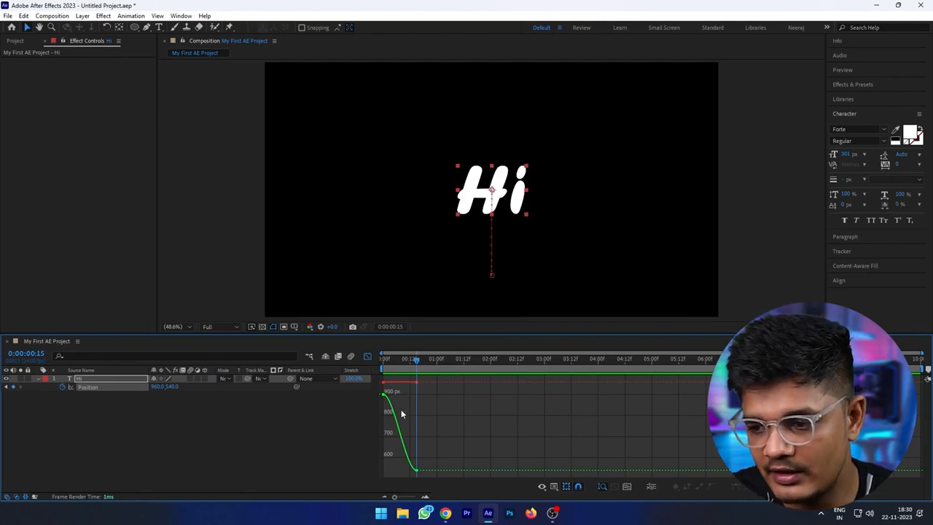
right_click(401, 413)
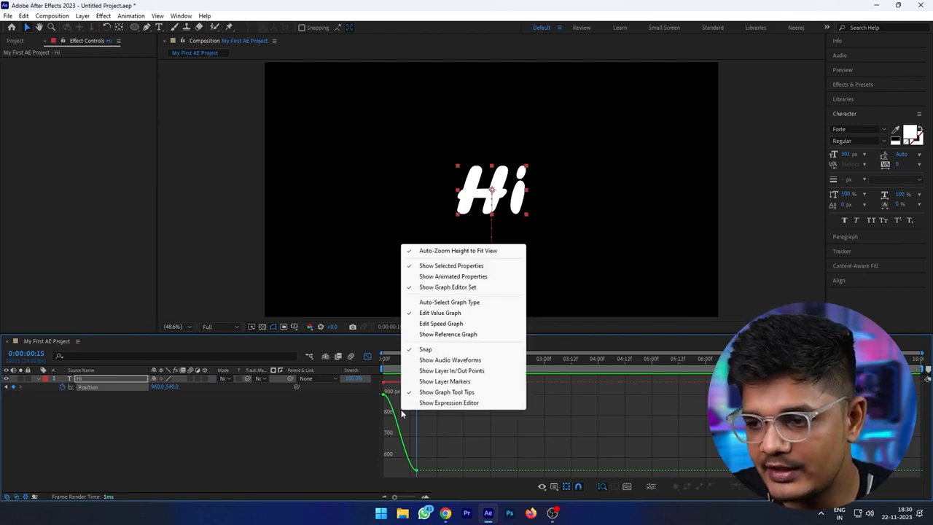
click(438, 325)
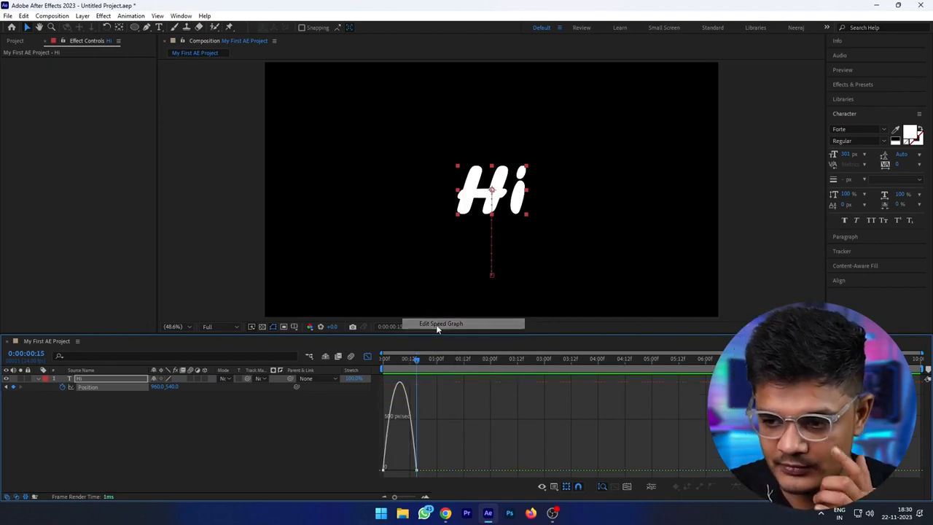
- Sharpen the "Hi" Position speed graph by extending the first keyframe's outgoing influence to about 76% and lengthening the last keyframe's incoming handle toward the middle
click(426, 497)
click(427, 497)
drag(482, 499, 452, 503)
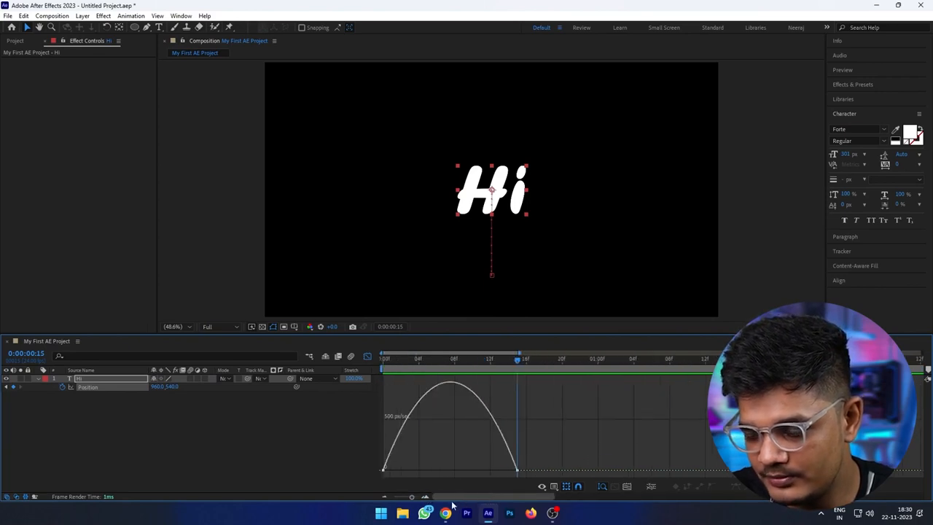
drag(430, 456, 370, 470)
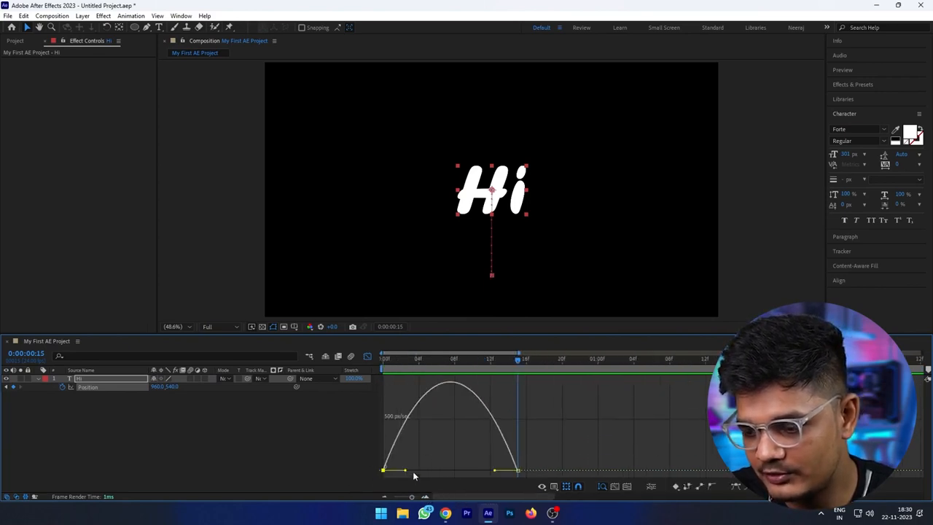
click(445, 360)
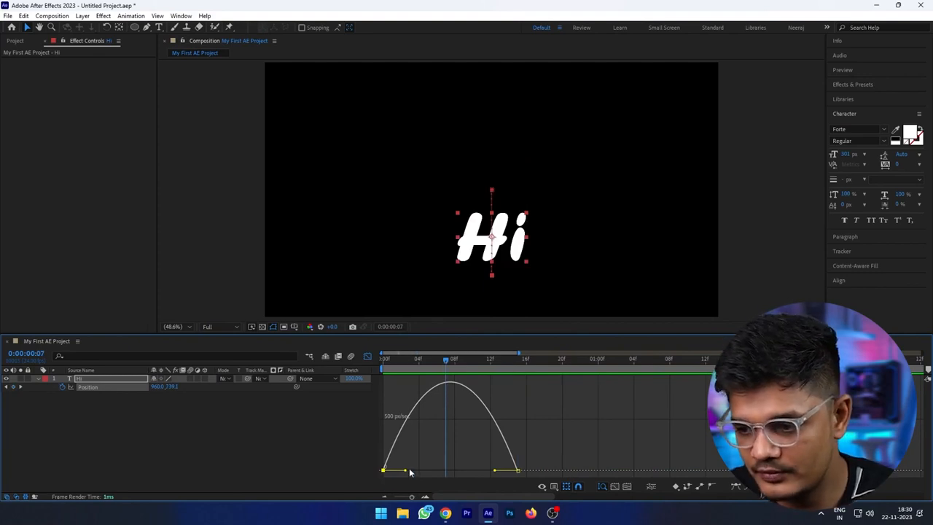
drag(405, 471, 434, 472)
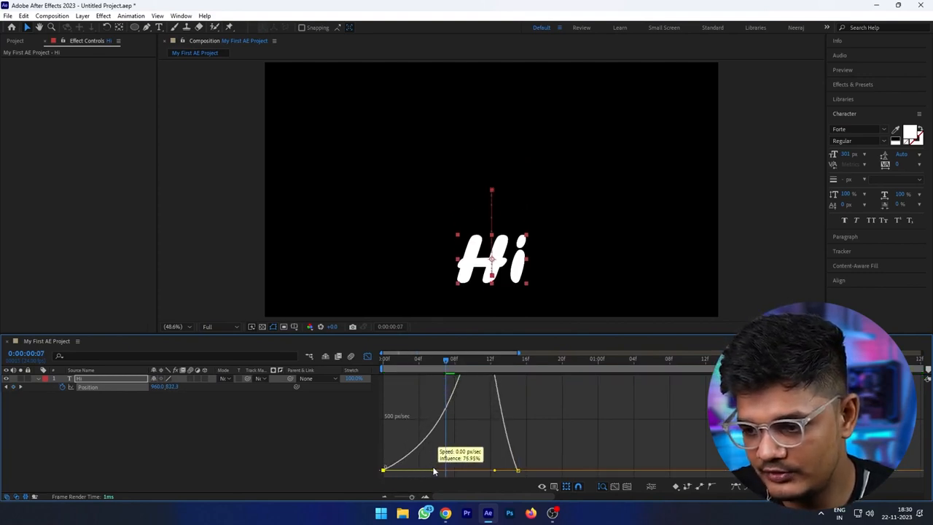
drag(494, 471, 455, 473)
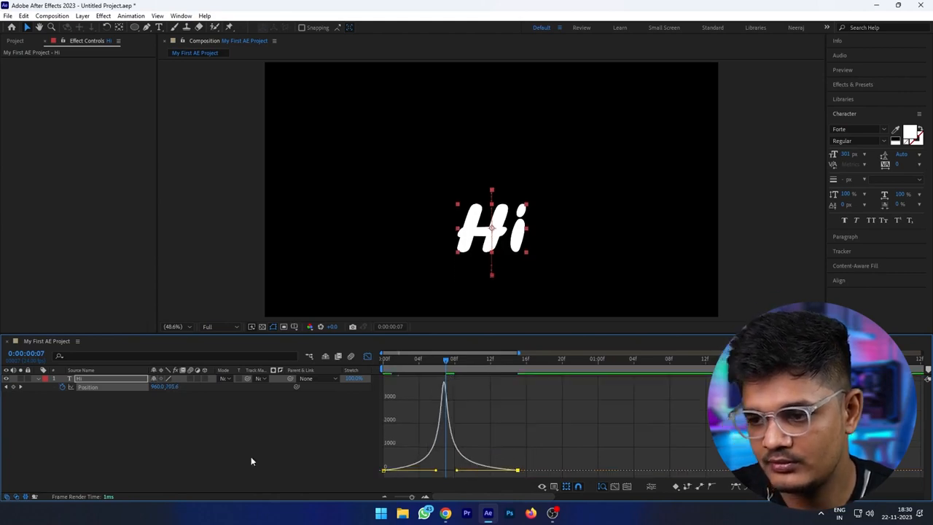
- Preview the reshaped "Hi" animation from the first frame and close the Graph Editor to return to the layer view
click(251, 461)
click(378, 366)
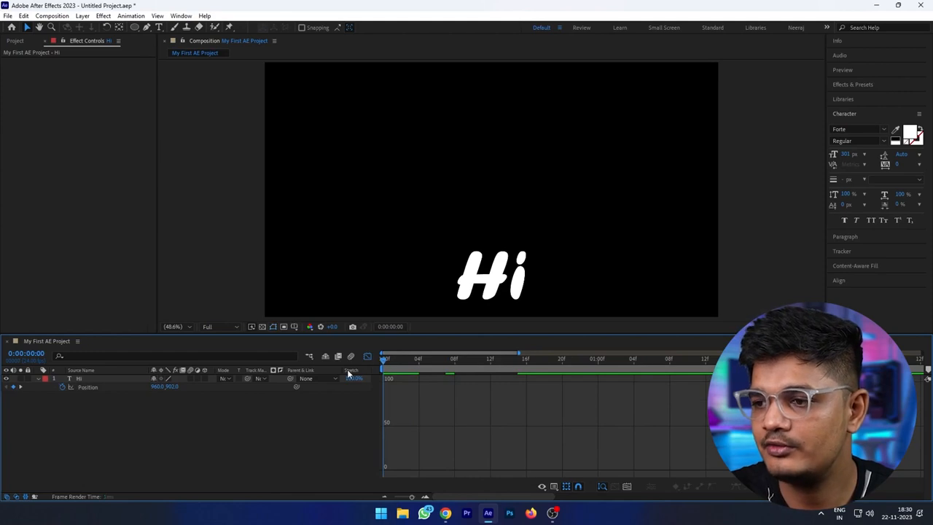
key(space)
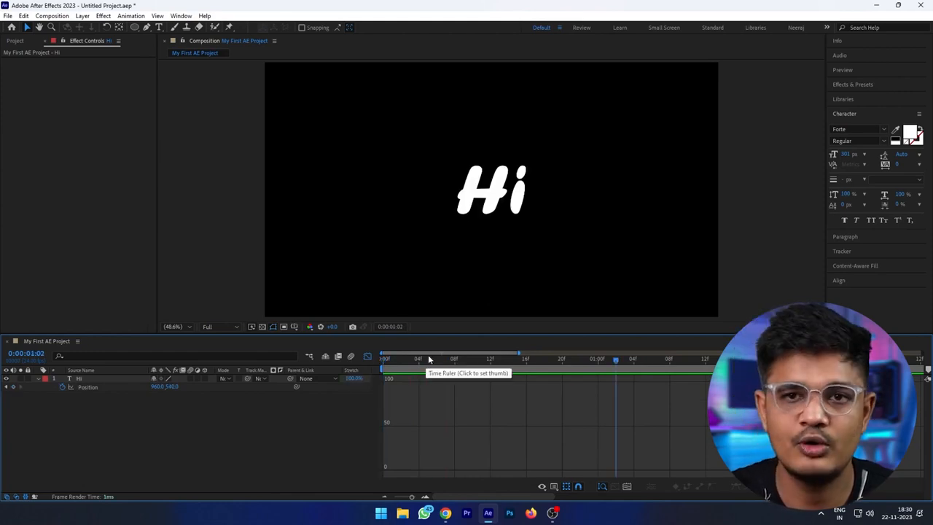
click(368, 356)
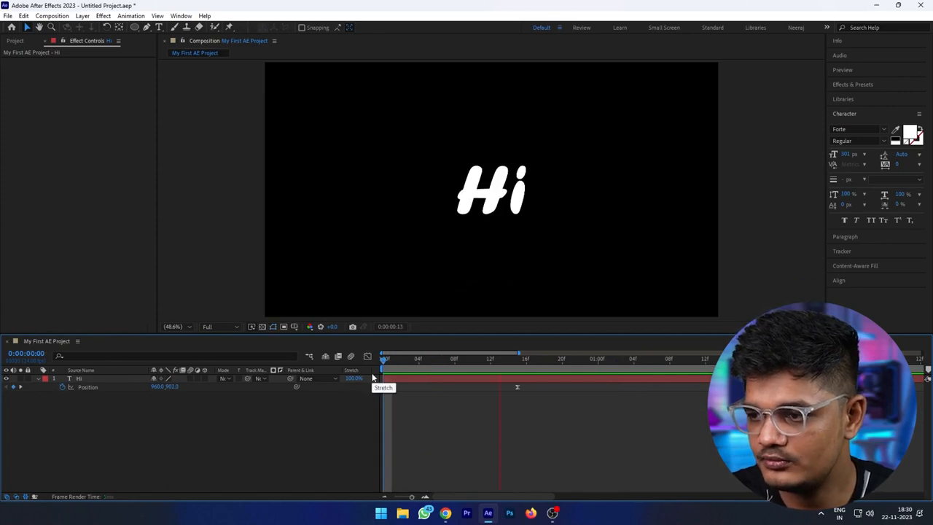
key(space)
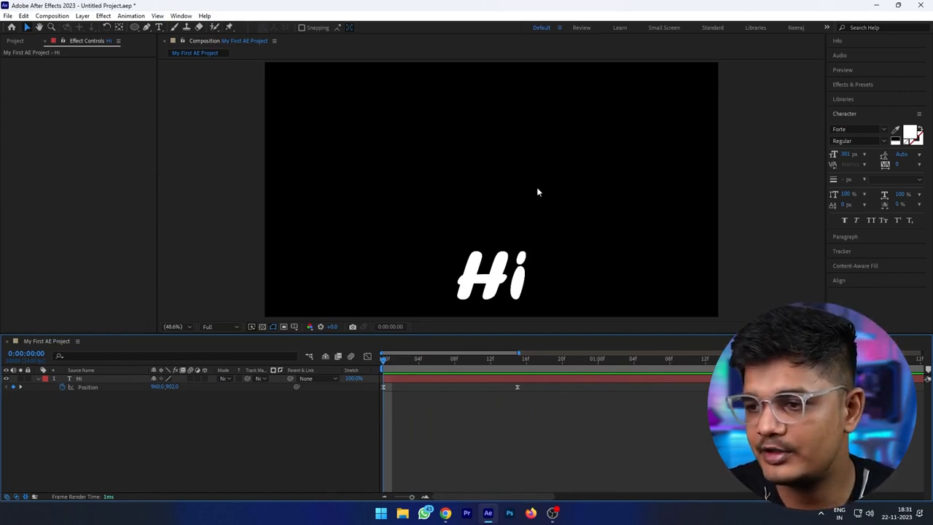
- Import the "4K Abstract Background Video_ No Copyright Video 11.mp4" footage from the Video folder in Downloads
click(402, 512)
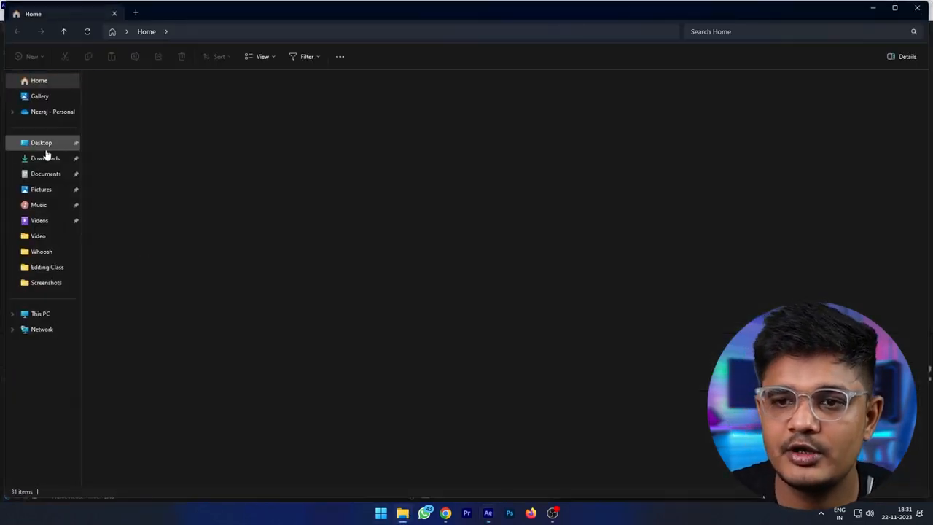
click(44, 158)
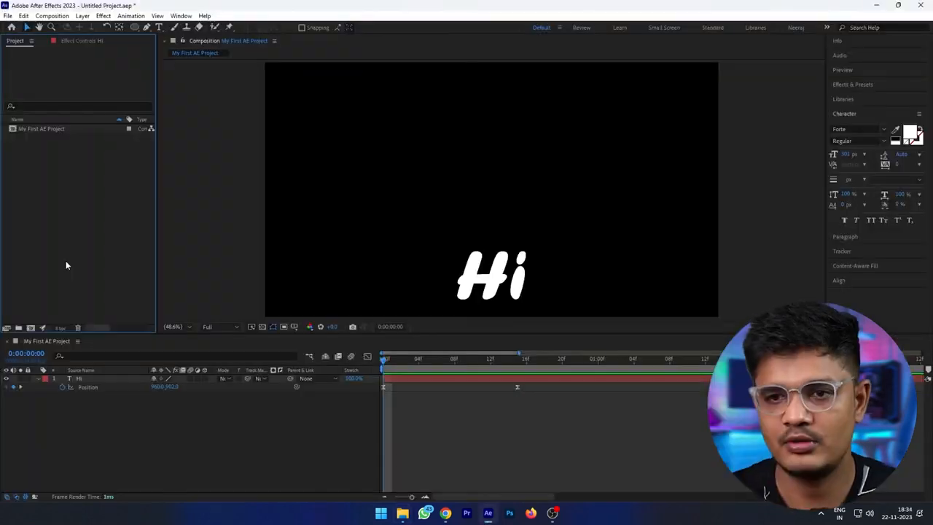
key(ctrl+i)
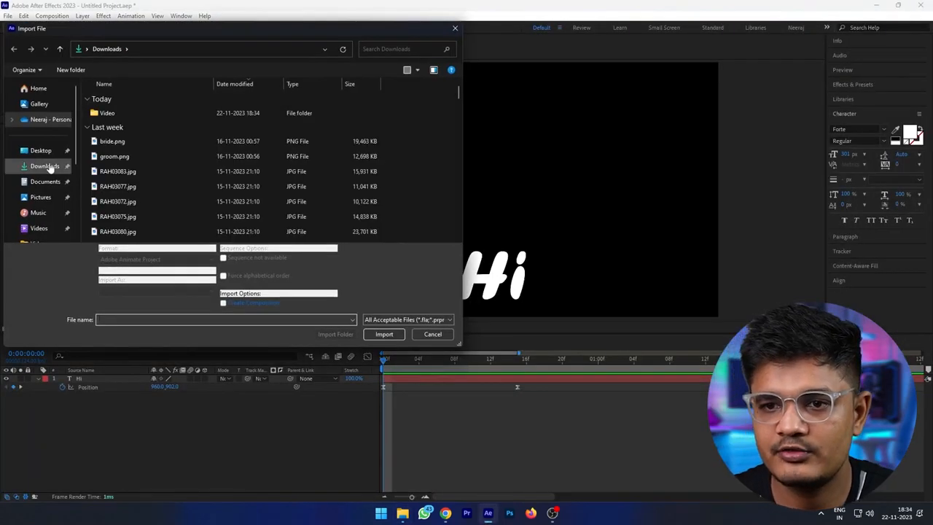
double_click(105, 114)
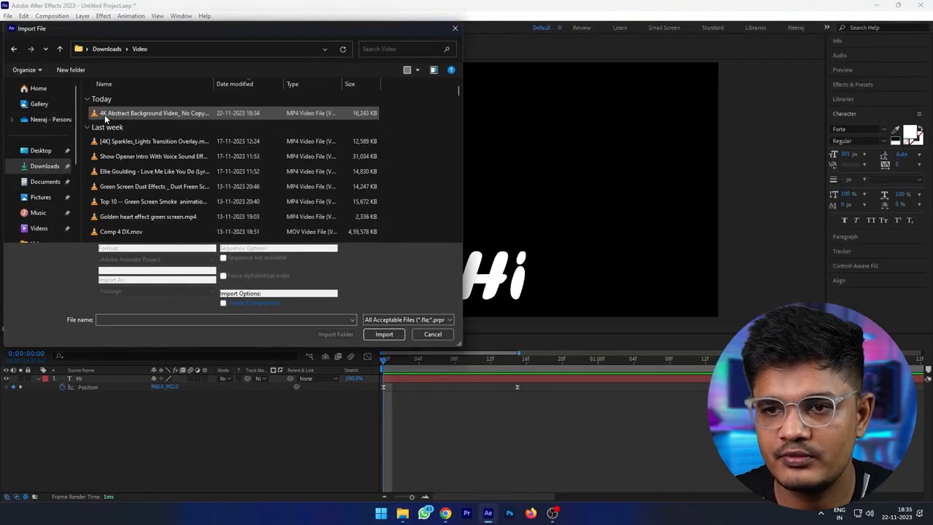
double_click(105, 114)
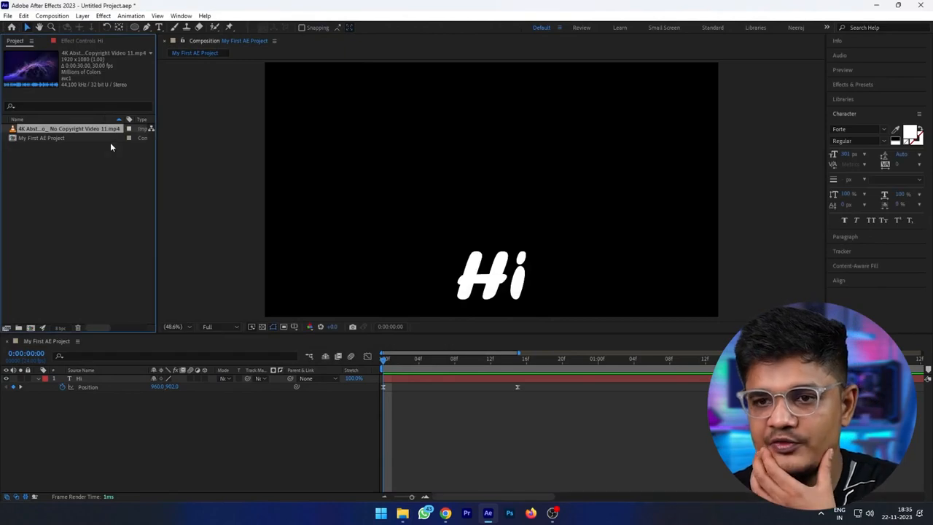
- Add the abstract background video to the My First AE Project timeline above the "Hi" layer and preview it
drag(49, 129, 108, 375)
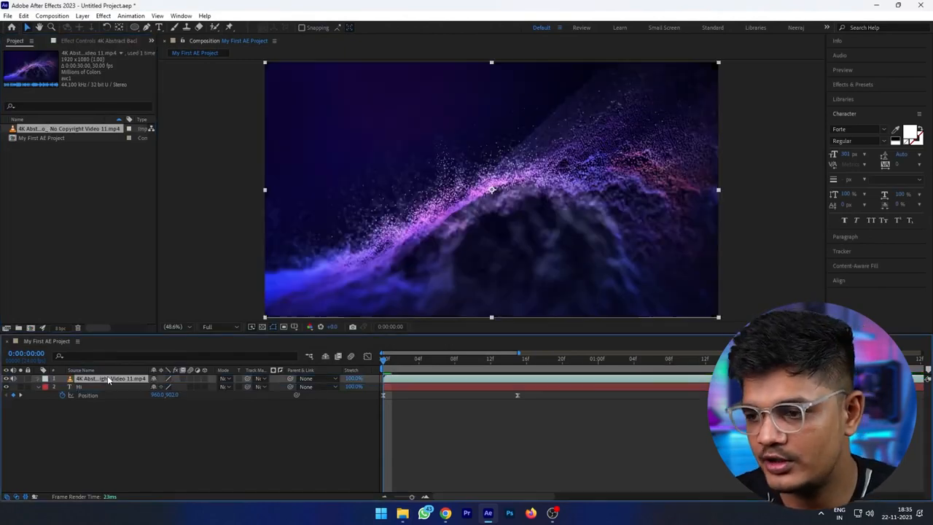
click(166, 454)
drag(387, 360, 437, 368)
key(space)
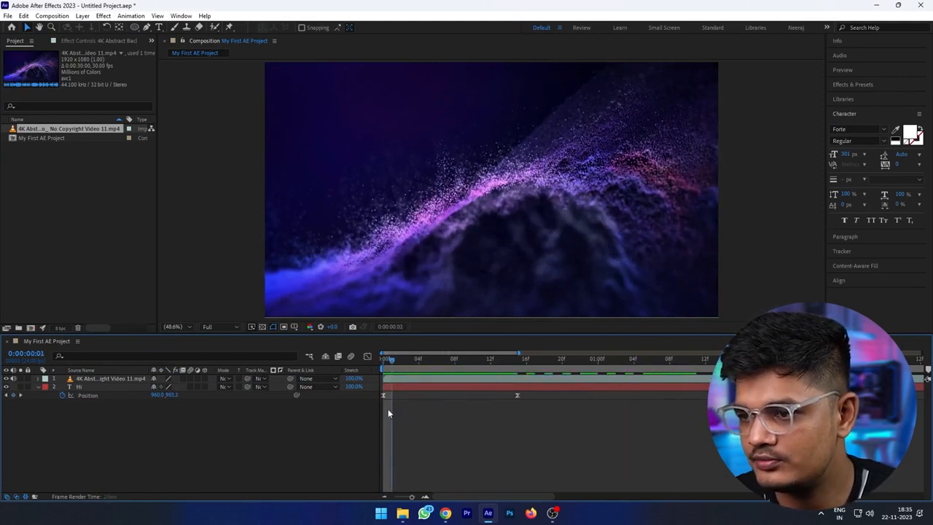
- Move the background video layer below the "Hi" text layer and preview the composition from the first frame
click(87, 378)
drag(86, 377, 92, 403)
click(109, 455)
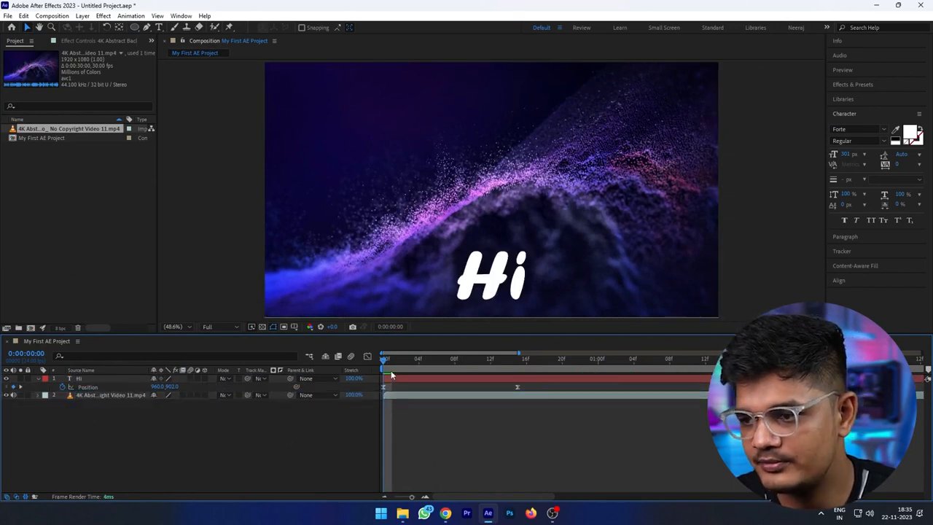
key(space)
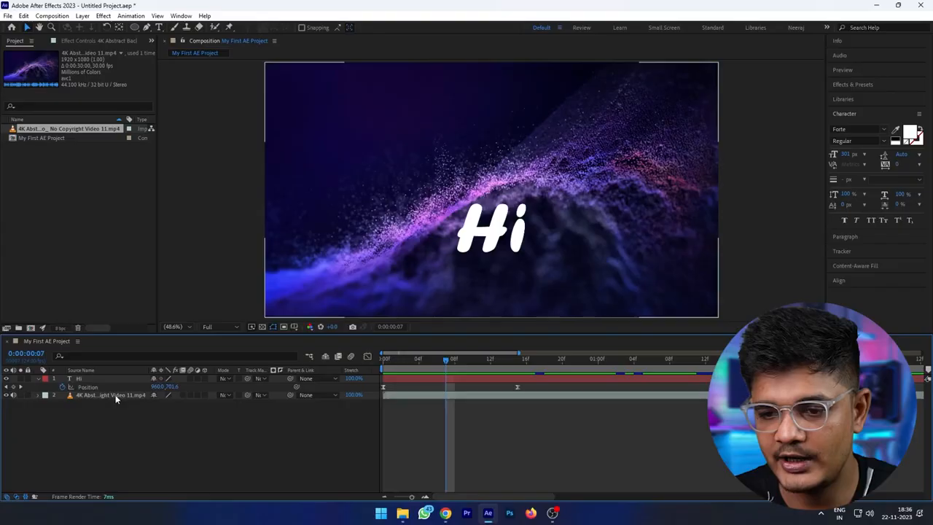
- Split the background video layer at 0:00:00:07 and check the two segments by selecting each and toggling the upper one's visibility
click(115, 396)
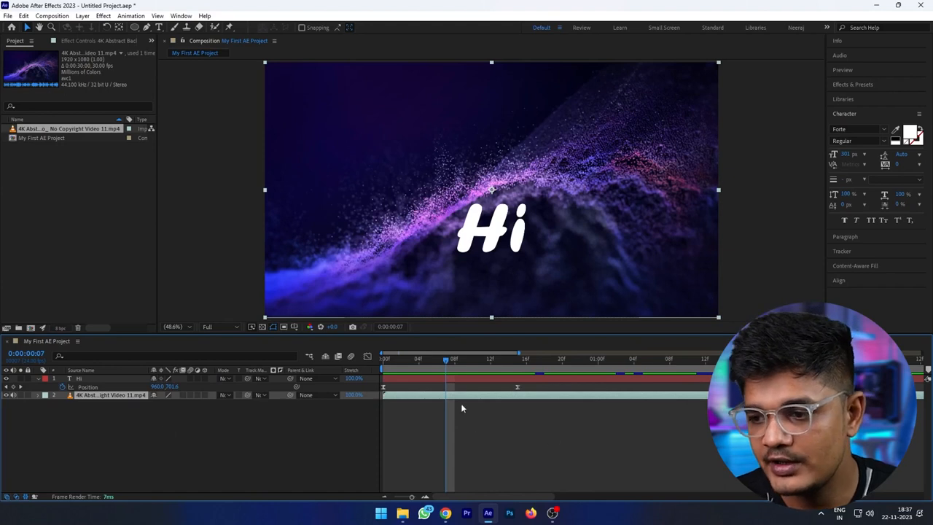
key(ctrl+shift+d)
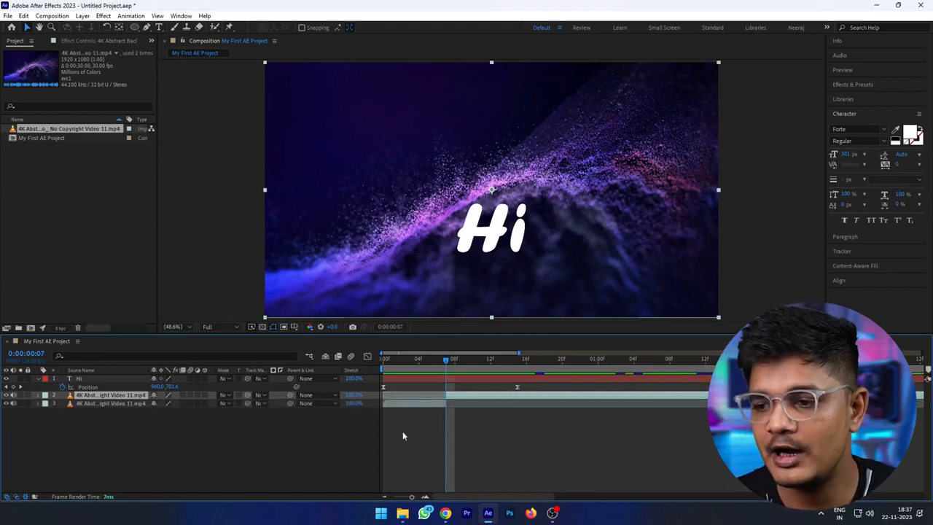
click(126, 404)
click(123, 396)
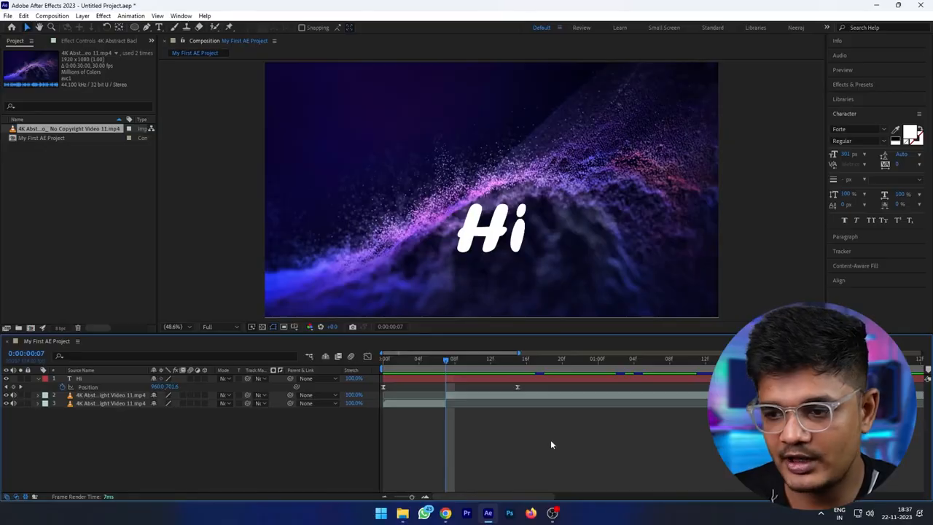
click(419, 406)
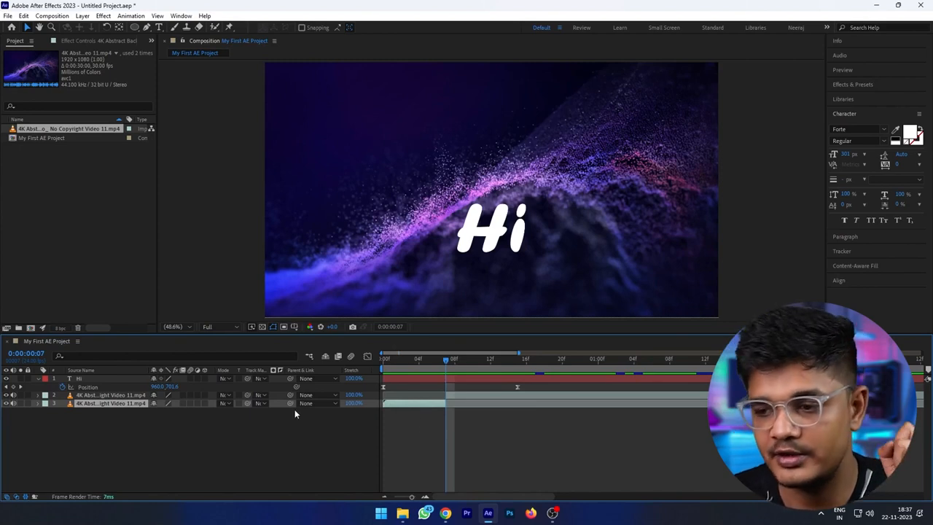
click(457, 396)
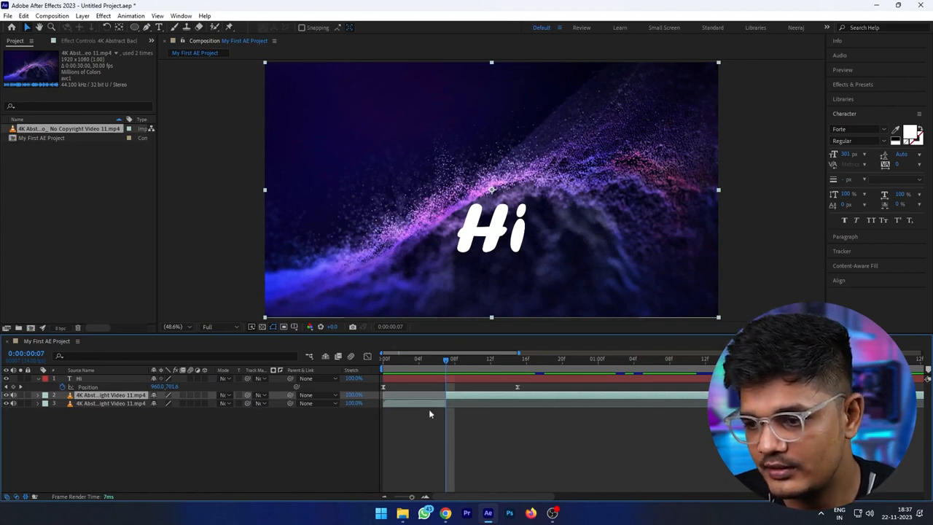
click(6, 394)
click(6, 394)
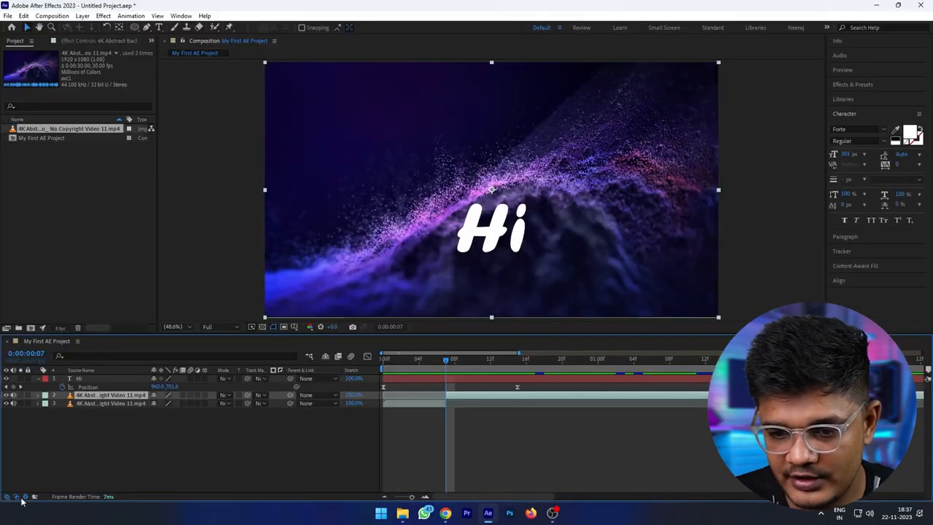
- Set the timeline columns to show the transfer controls while hiding the layer switches and the In, Out, Duration and Stretch columns
click(17, 497)
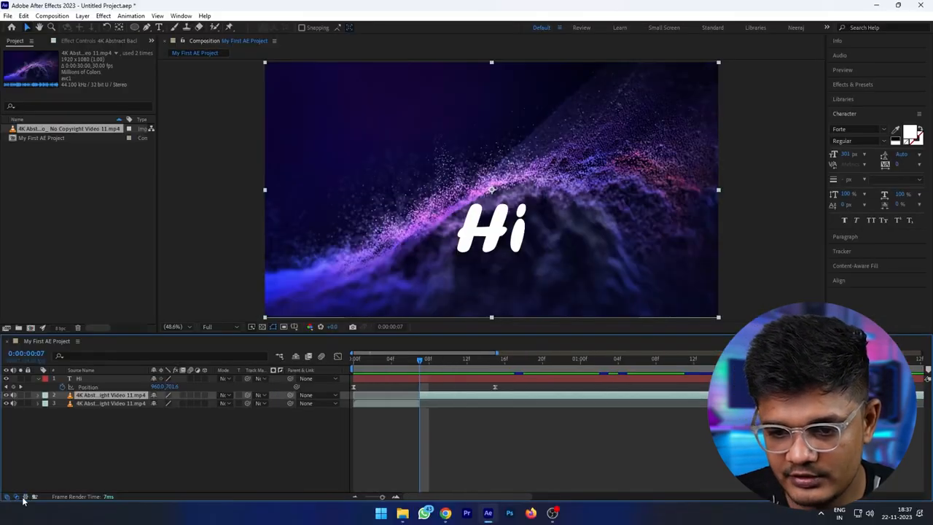
click(17, 498)
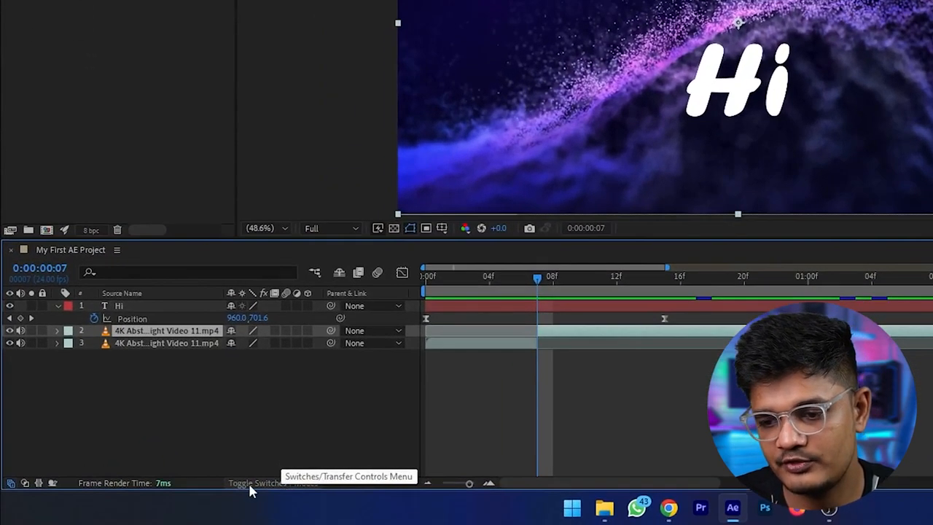
click(167, 498)
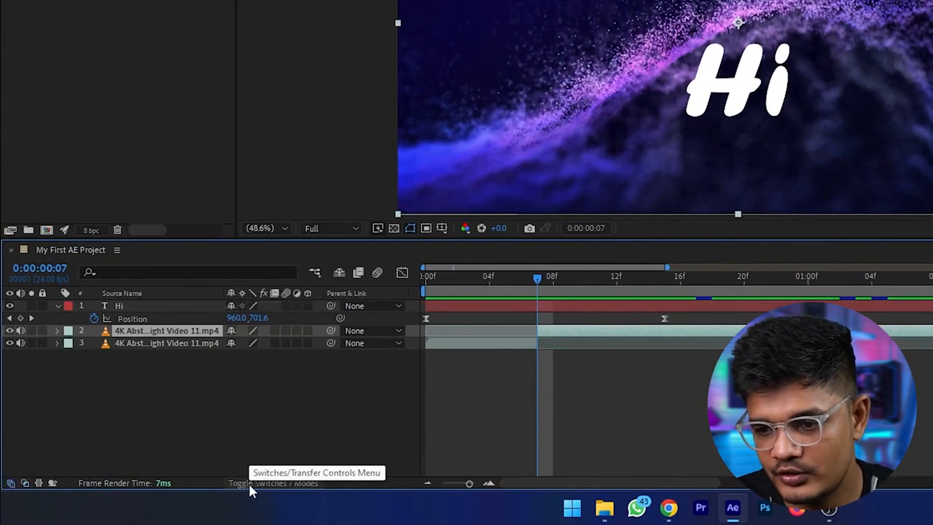
click(11, 483)
click(38, 483)
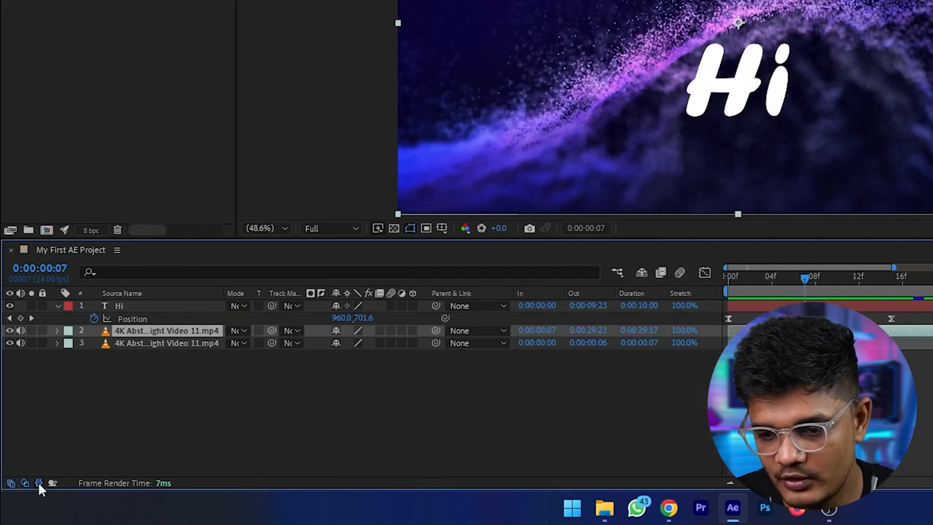
click(11, 483)
click(38, 483)
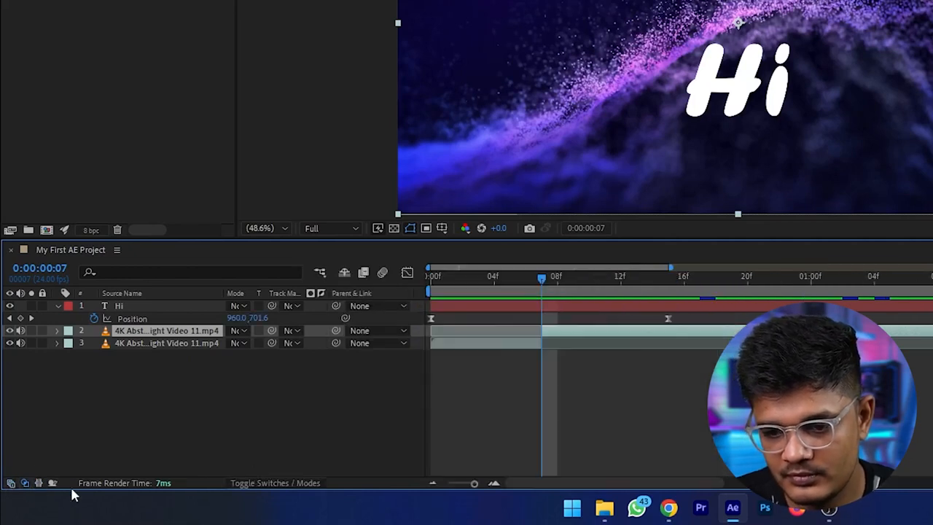
click(275, 483)
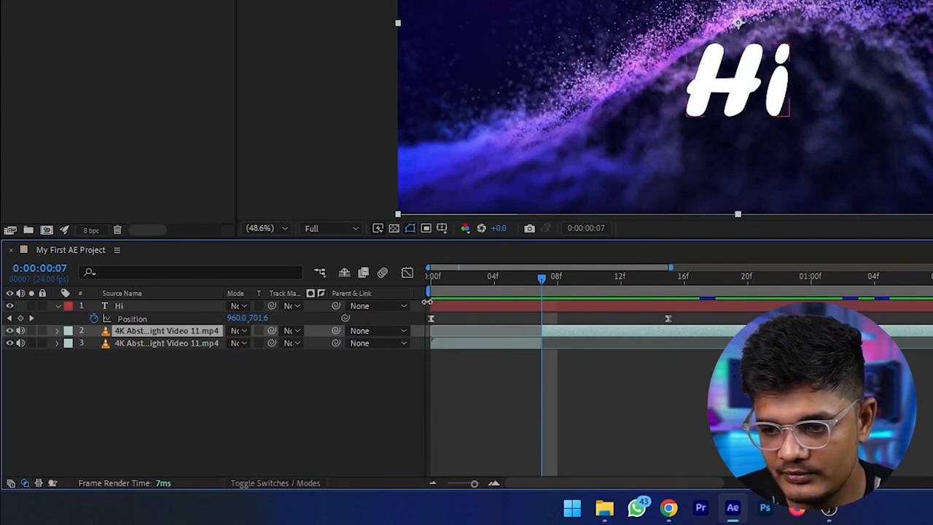
- Set the "Hi" layer as the track matte of the upper background video segment and scrub to 0:00:00:15 to check it
click(364, 386)
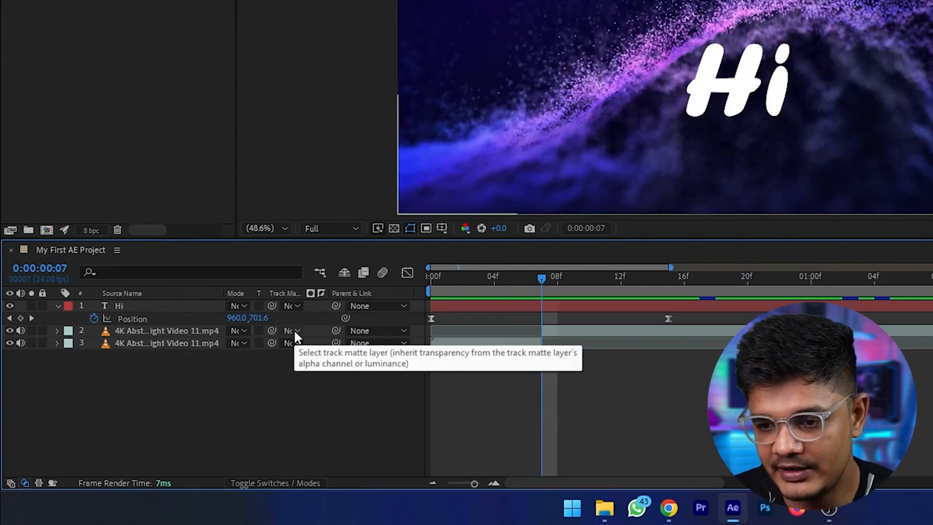
click(295, 334)
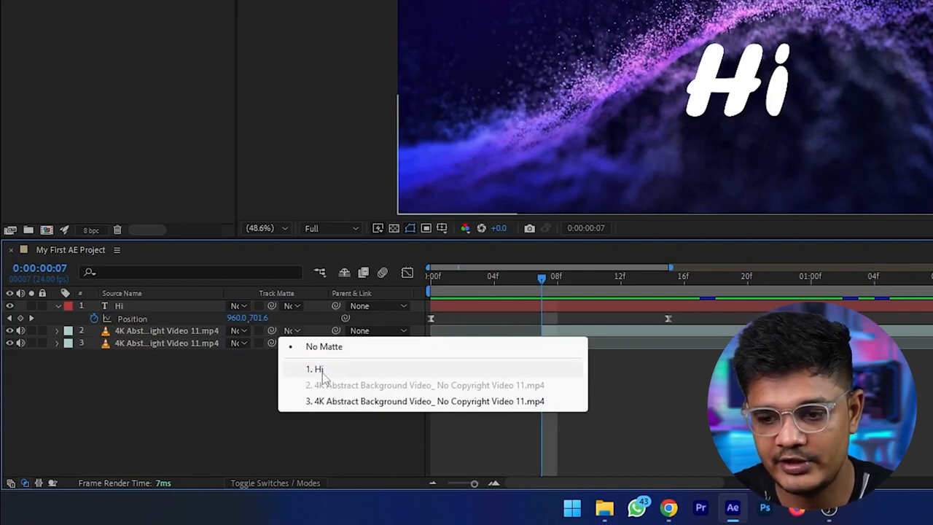
click(321, 372)
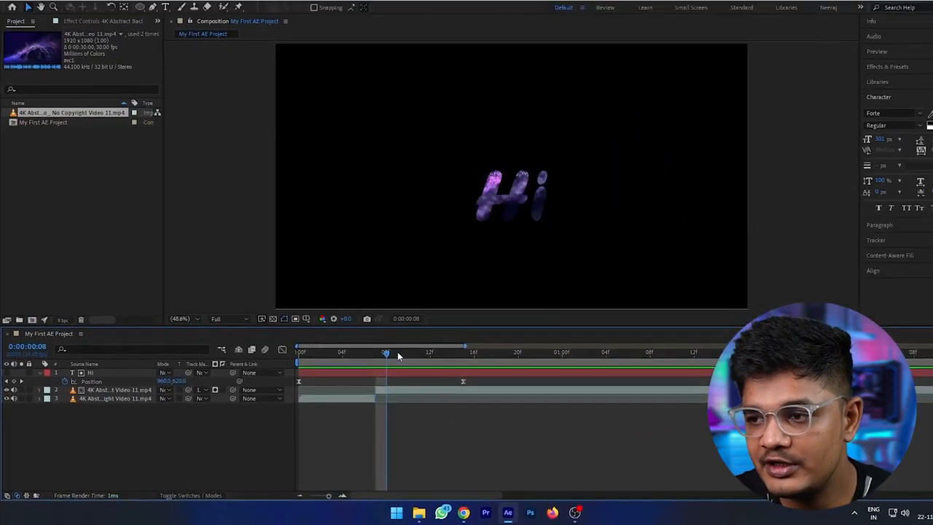
drag(398, 355, 434, 354)
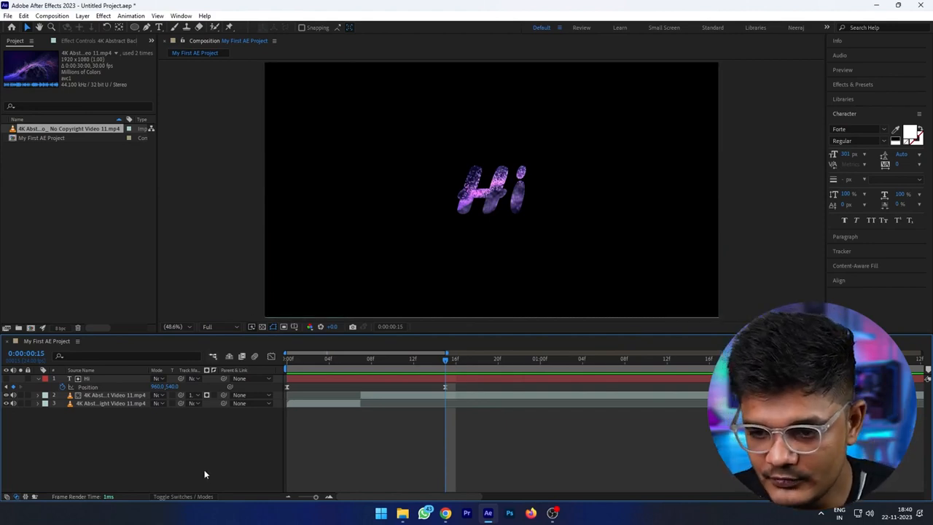
- Remove the upper background video segment's track matte and reassign the "Hi" layer as its matte with the Track Matte pick whip
click(191, 399)
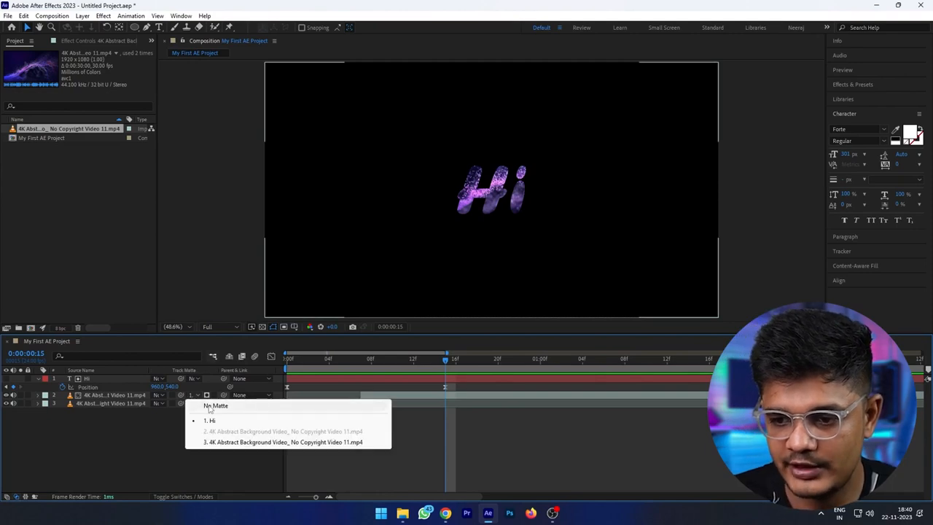
click(208, 405)
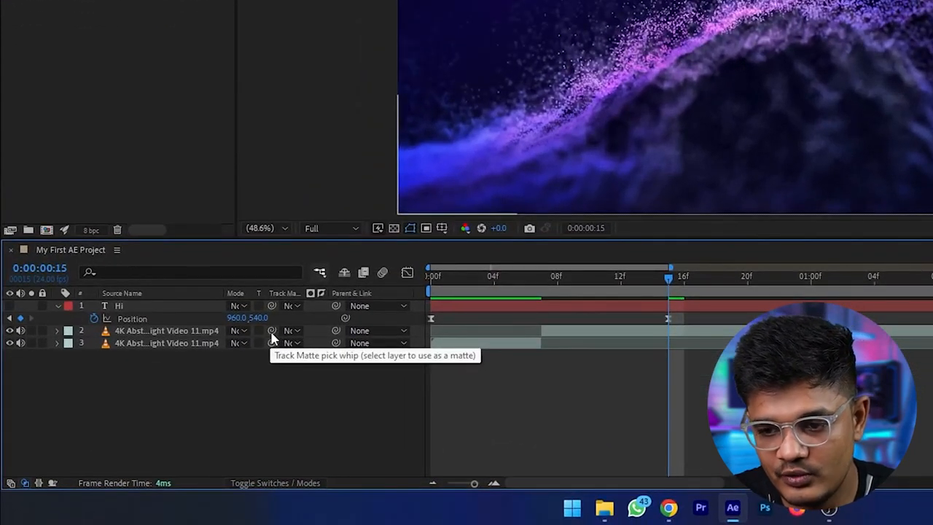
drag(237, 337, 124, 310)
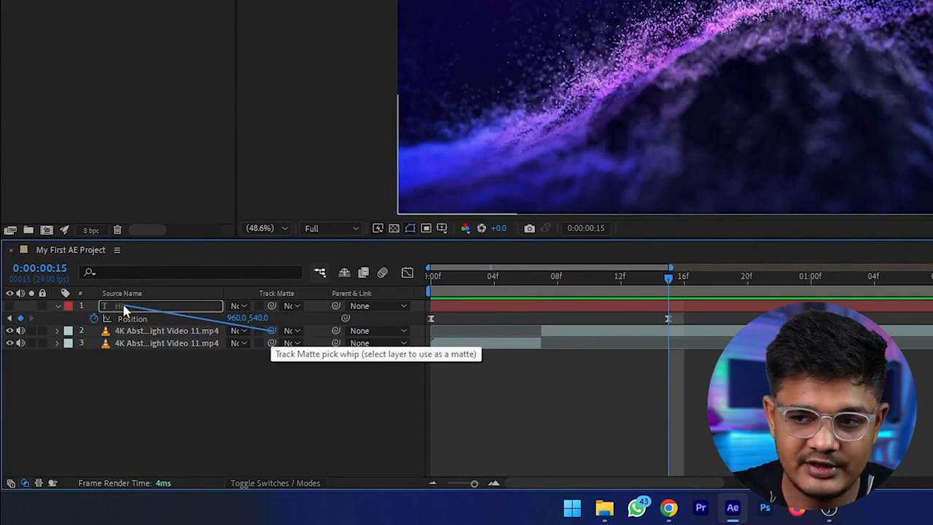
drag(124, 310, 123, 309)
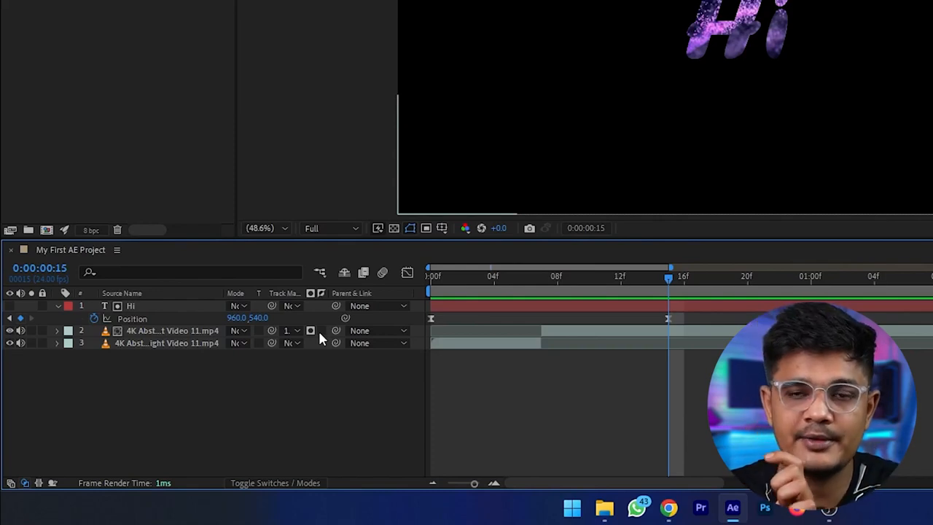
- Invert the upper background segment's track matte to compare the effect, and restore the non-inverted matte
click(319, 330)
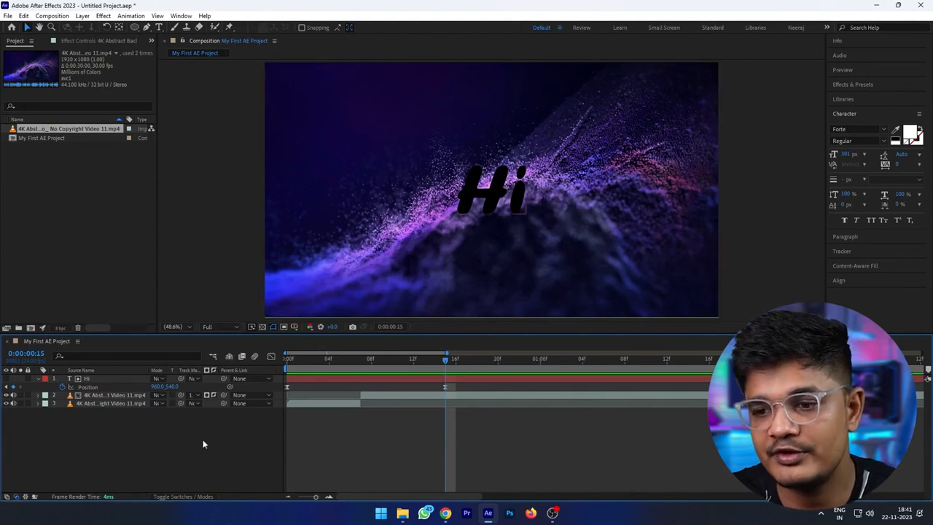
click(215, 395)
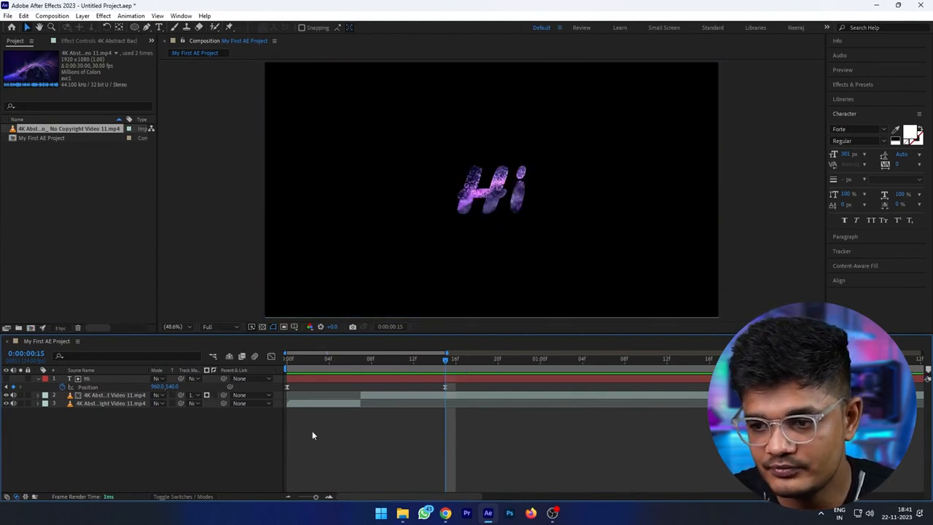
- Scrub to 0:00:00:07 and back to 0:00:00:03 to examine the "Hi" text and background before and after the split
click(360, 359)
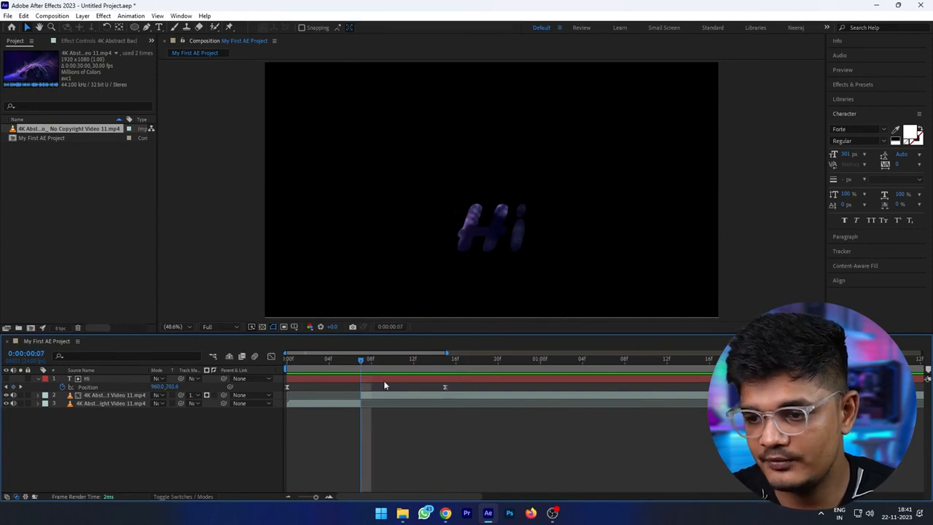
right_click(208, 476)
click(178, 465)
drag(351, 364, 322, 370)
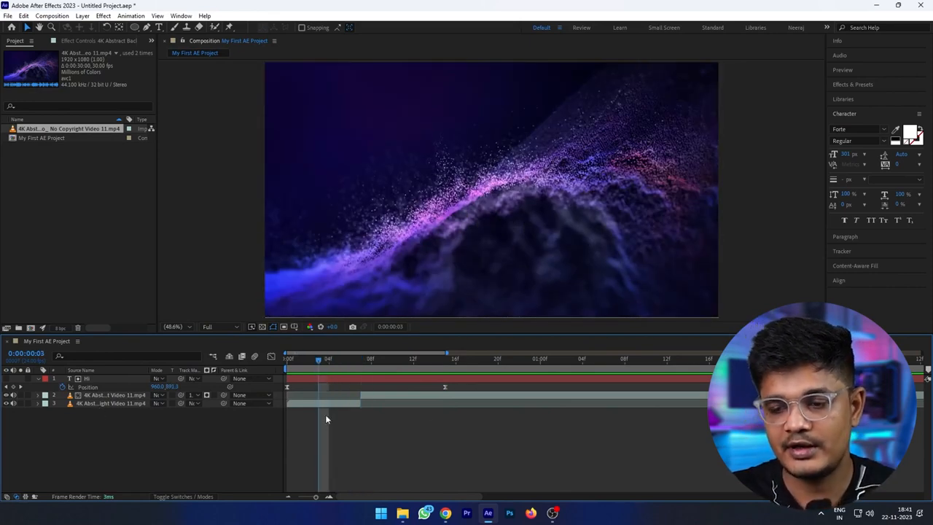
click(73, 378)
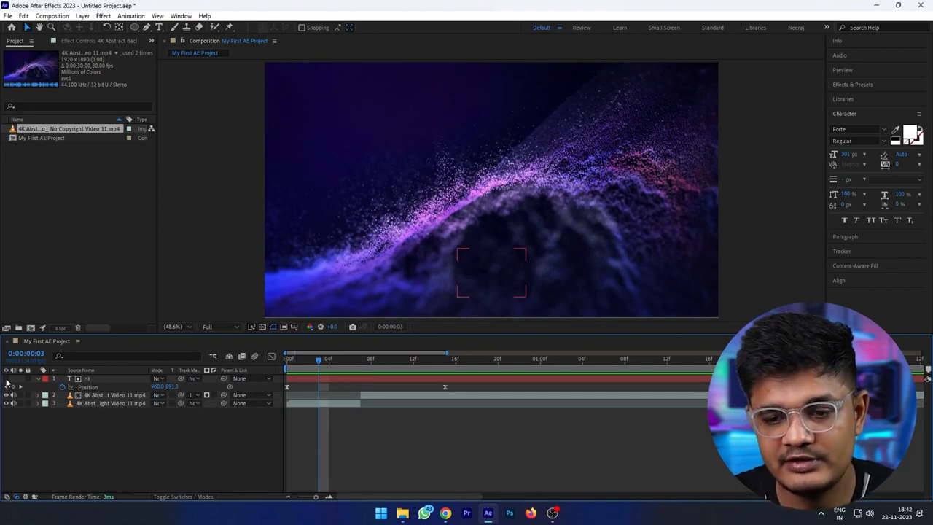
click(191, 449)
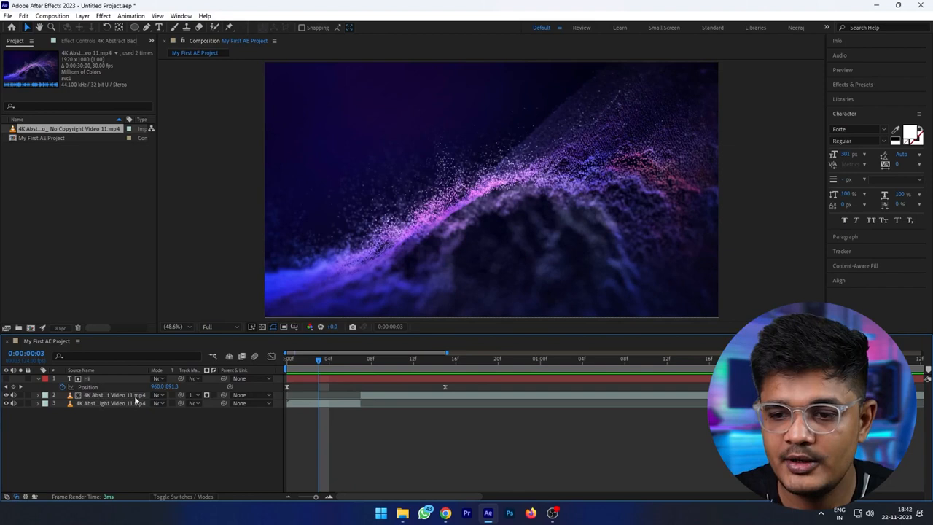
click(119, 378)
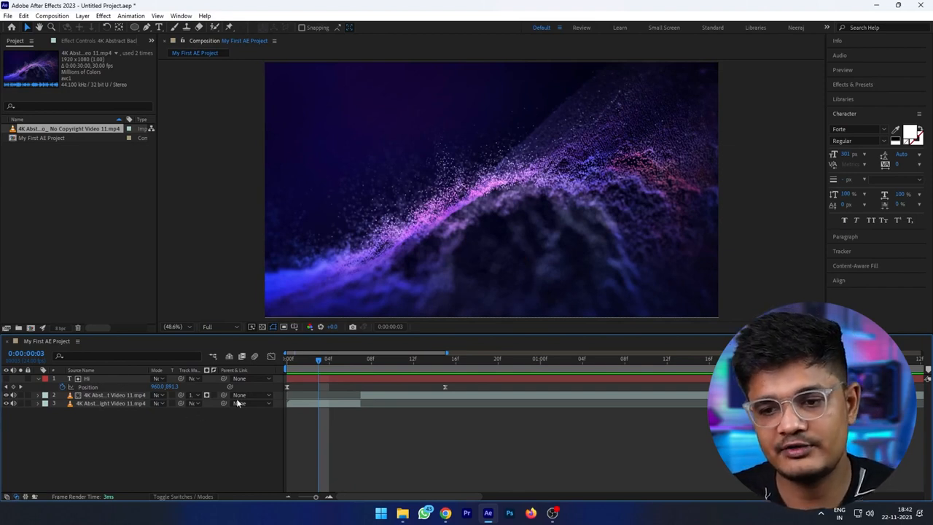
drag(180, 395, 123, 382)
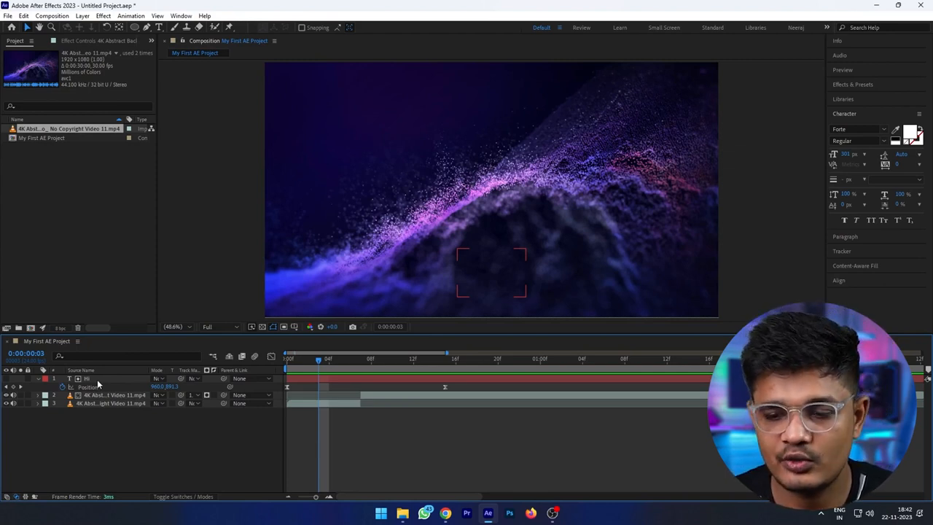
- Duplicate the "Hi" text layer and cut off the duplicate's part after 0:00:00:07
click(97, 379)
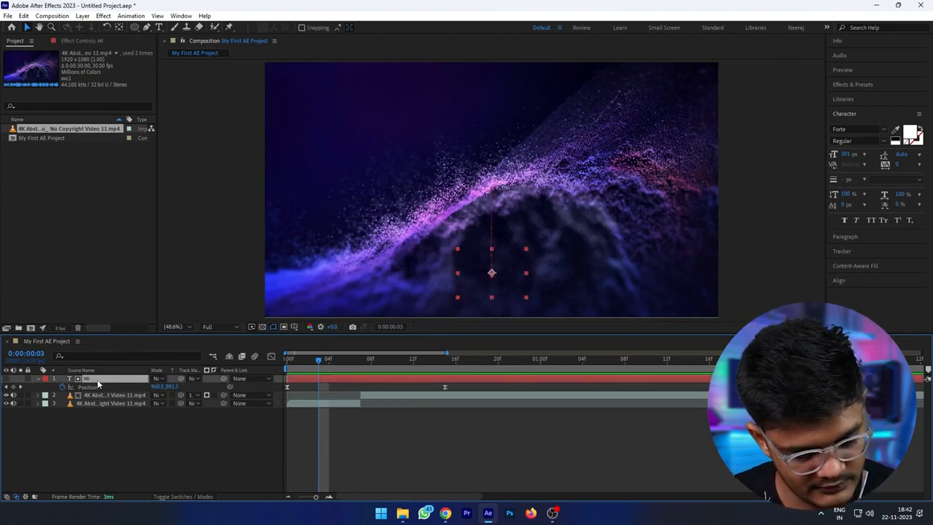
key(ctrl+d)
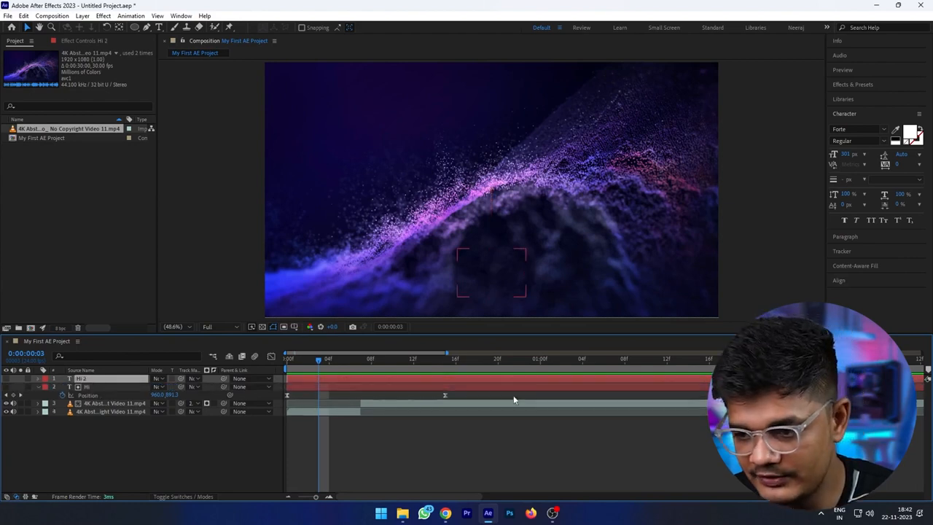
click(357, 359)
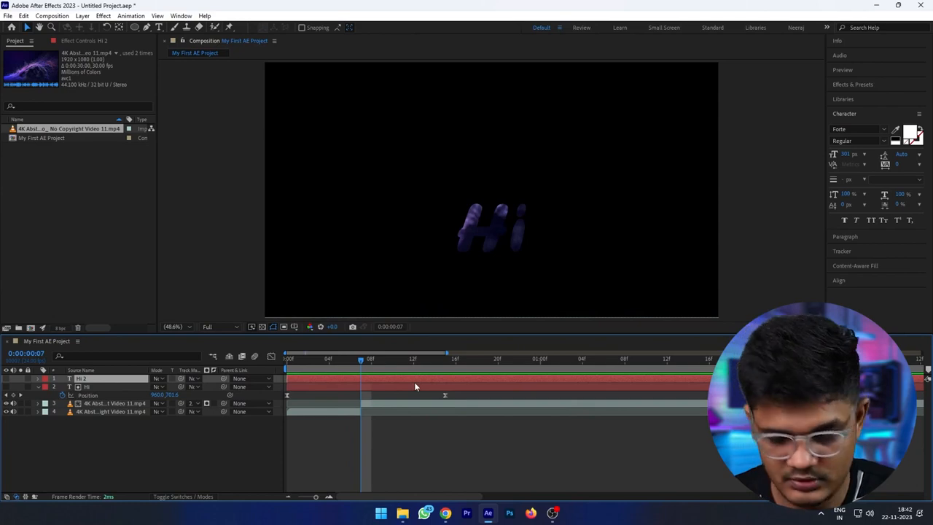
key(ctrl+d)
key(Delete)
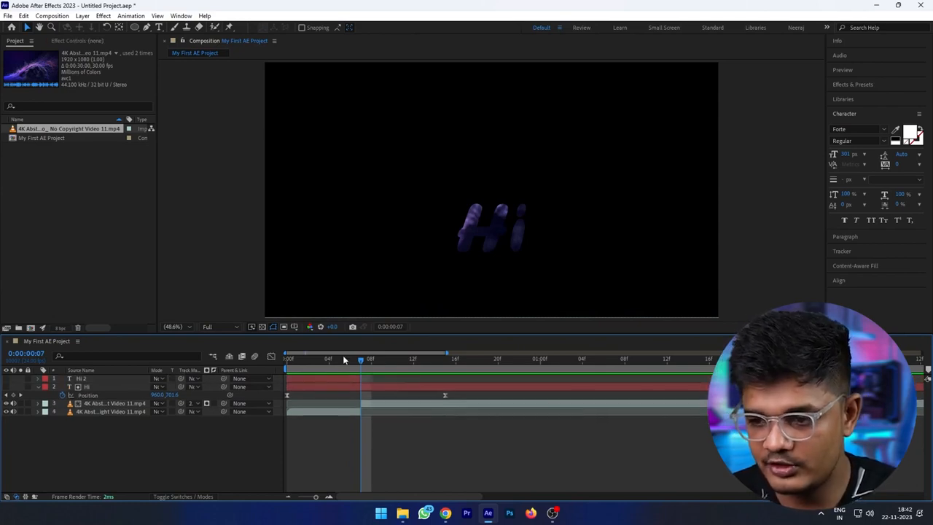
- Make the trimmed duplicate of the "Hi" layer visible and preview the composition from the first frame
click(342, 359)
click(338, 379)
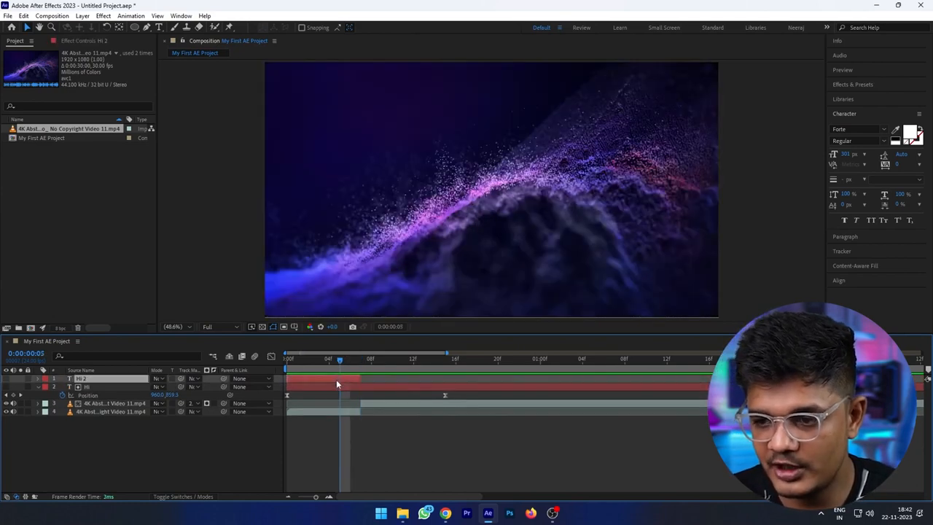
click(6, 379)
drag(294, 363, 253, 372)
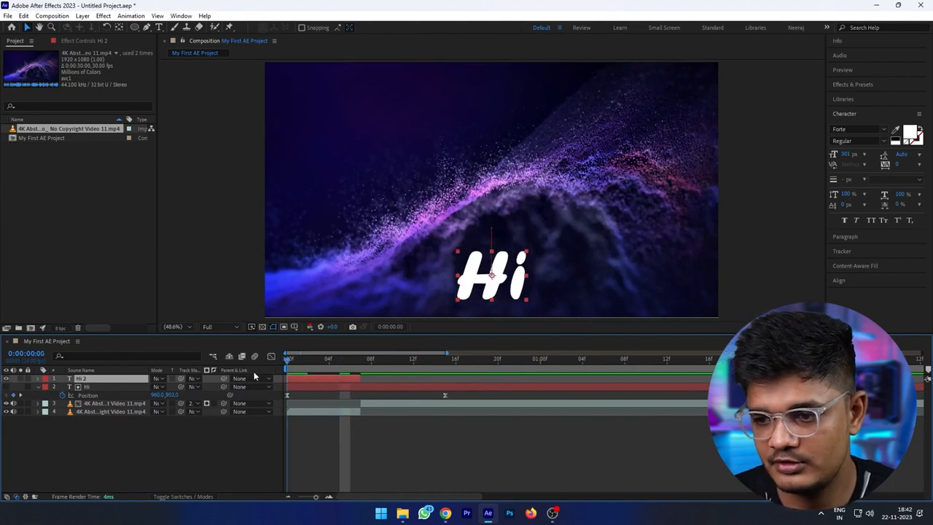
key(space)
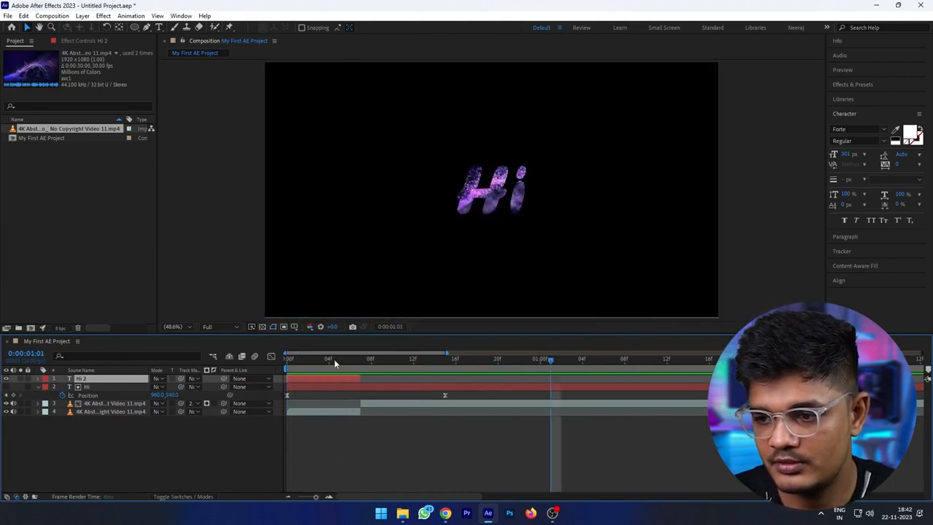
- Create a pale yellow solid layer at the full composition size
right_click(161, 445)
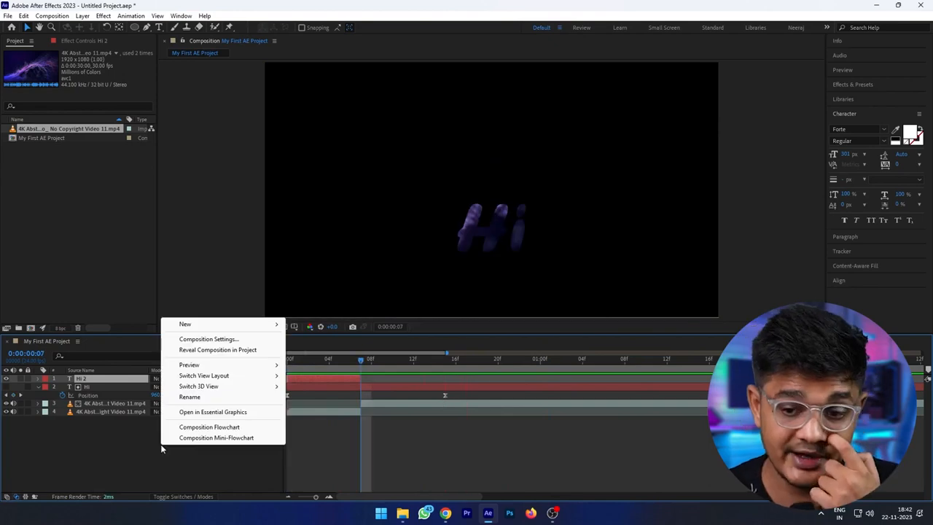
right_click(114, 460)
mouse_move(189, 336)
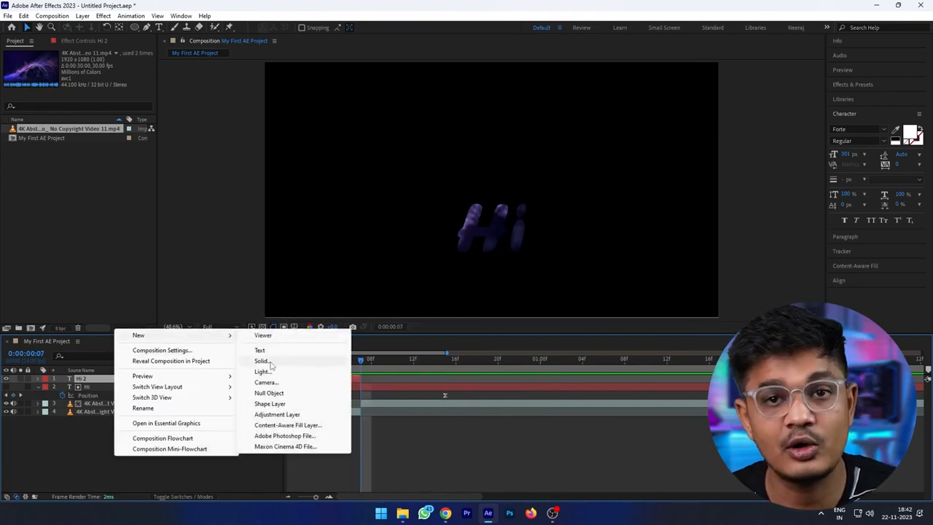
click(264, 361)
drag(481, 168, 700, 120)
click(680, 276)
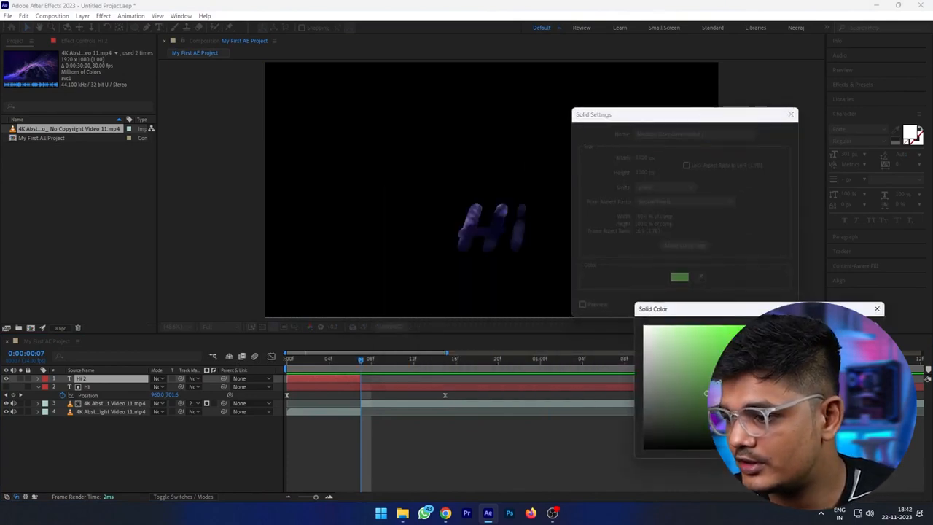
click(779, 428)
click(667, 343)
click(672, 333)
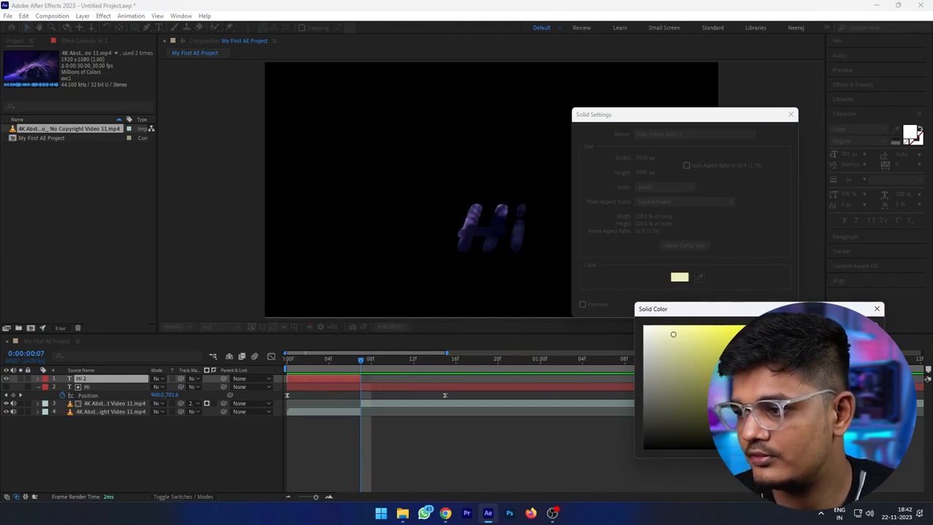
click(853, 331)
click(720, 306)
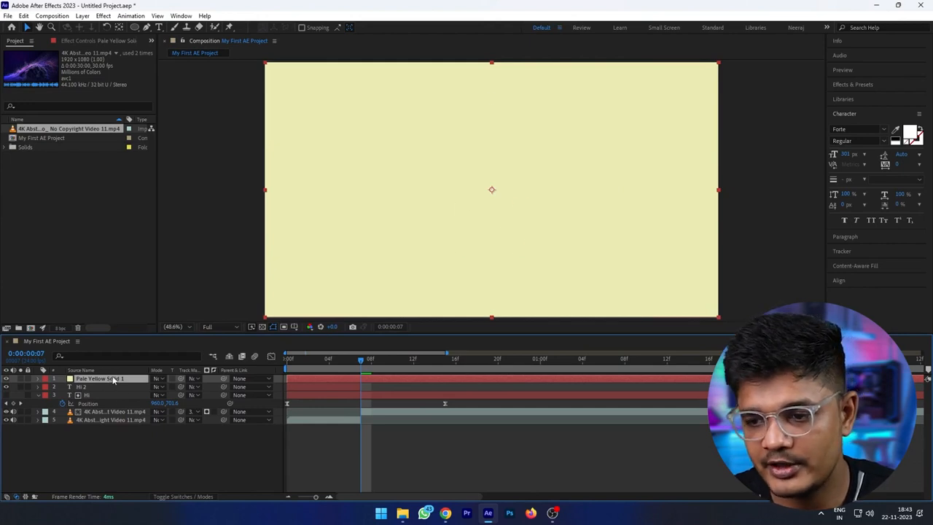
- Move the pale yellow solid beneath all other layers and preview the animation repeatedly from the first frame
drag(113, 380, 113, 434)
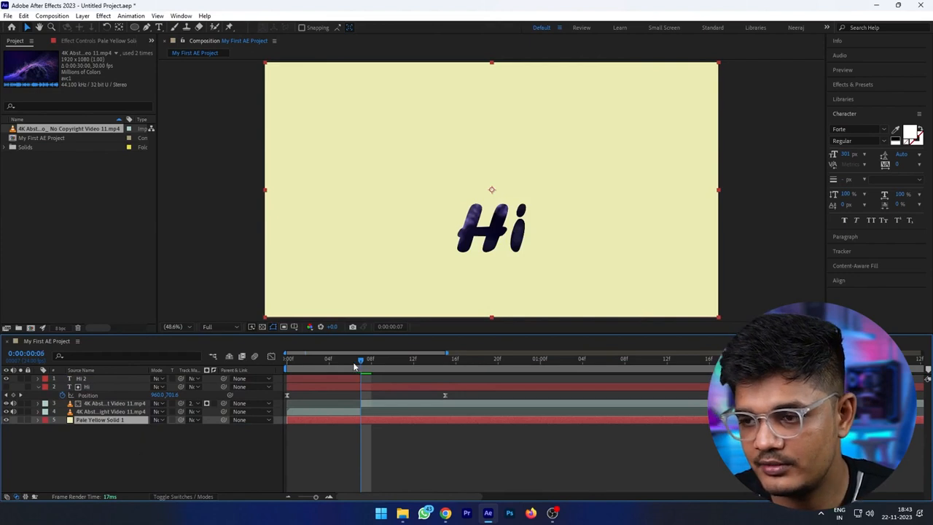
drag(358, 362, 281, 371)
key(space)
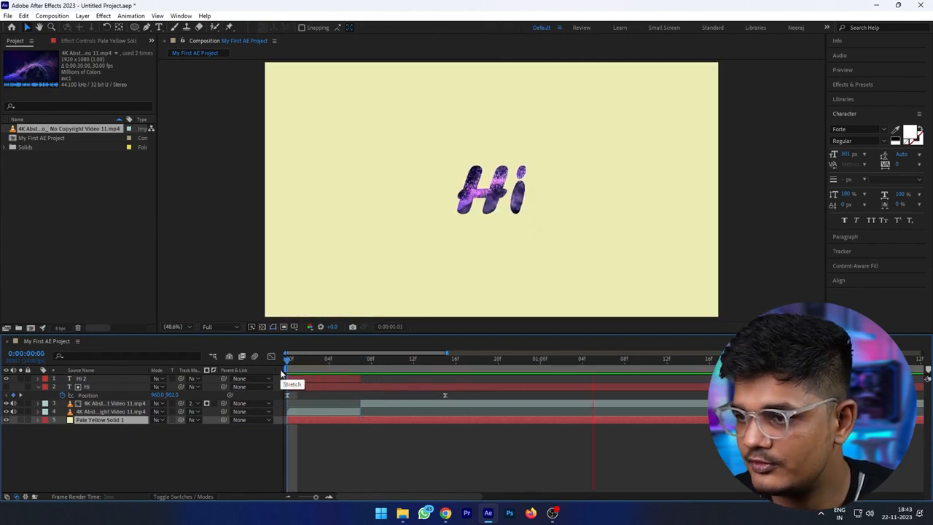
key(space)
key(space)
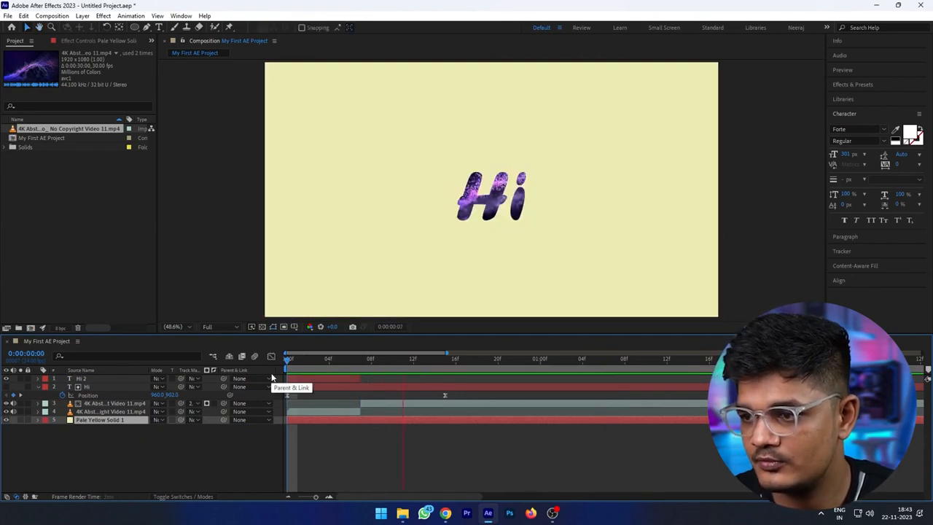
key(space)
key(space)
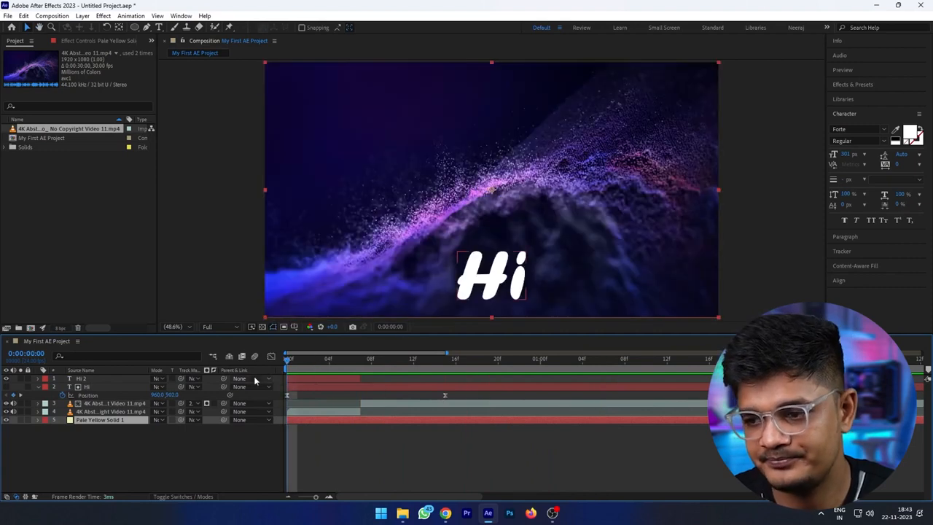
key(space)
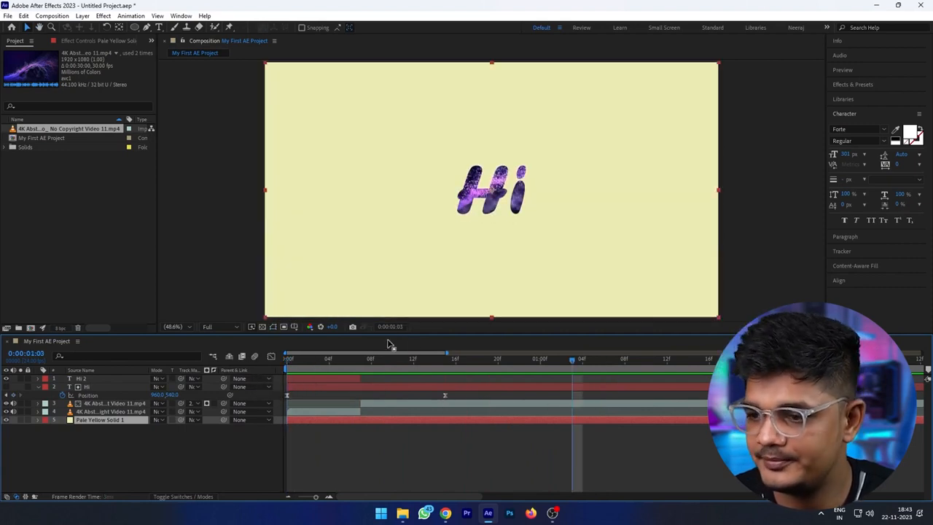
key(space)
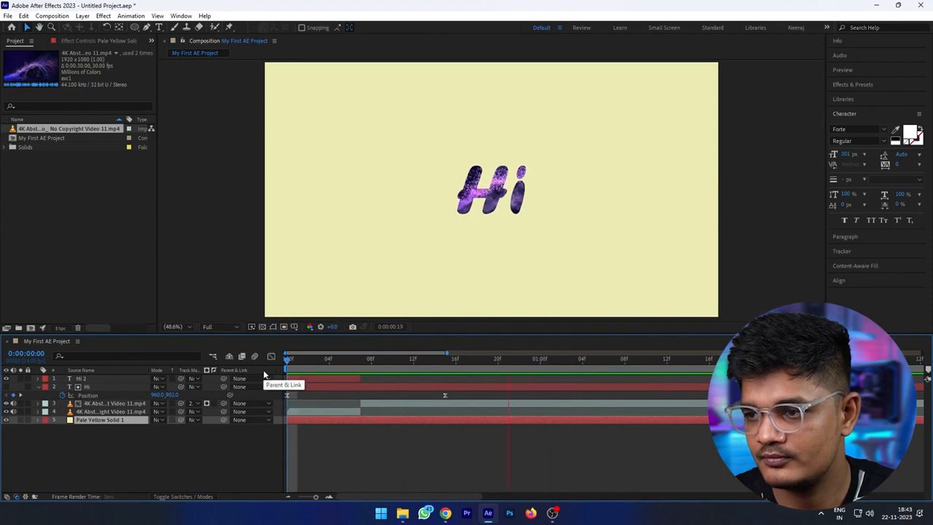
key(space)
key(space)
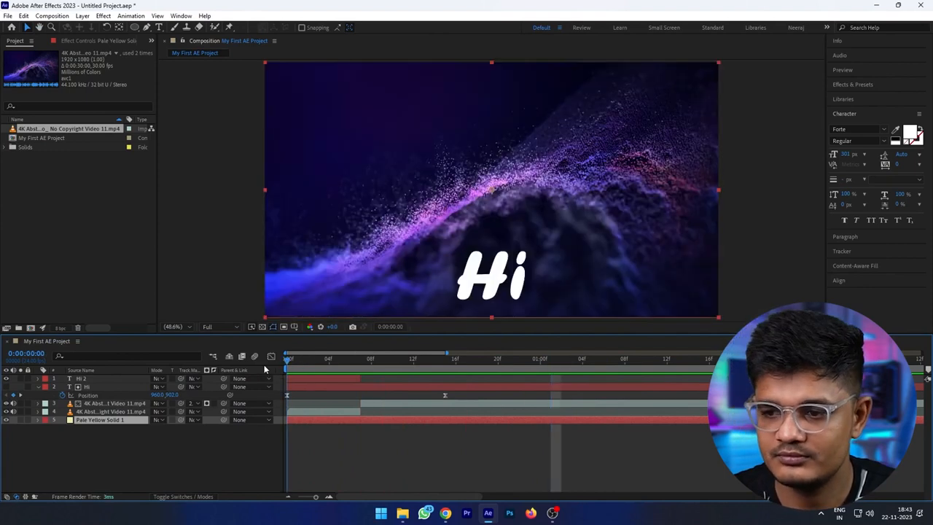
key(space)
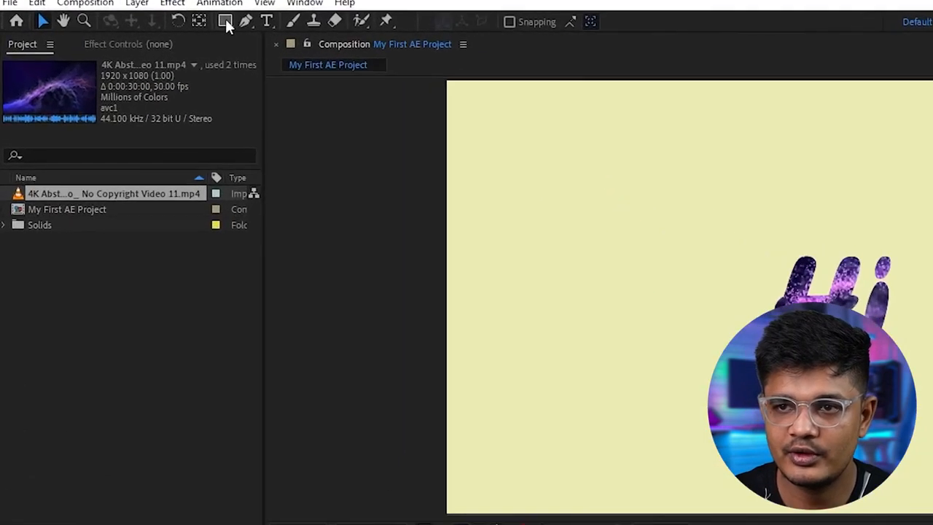
- Draw a wide red rectangle below the "Hi" text with the Rectangle Tool
click(134, 27)
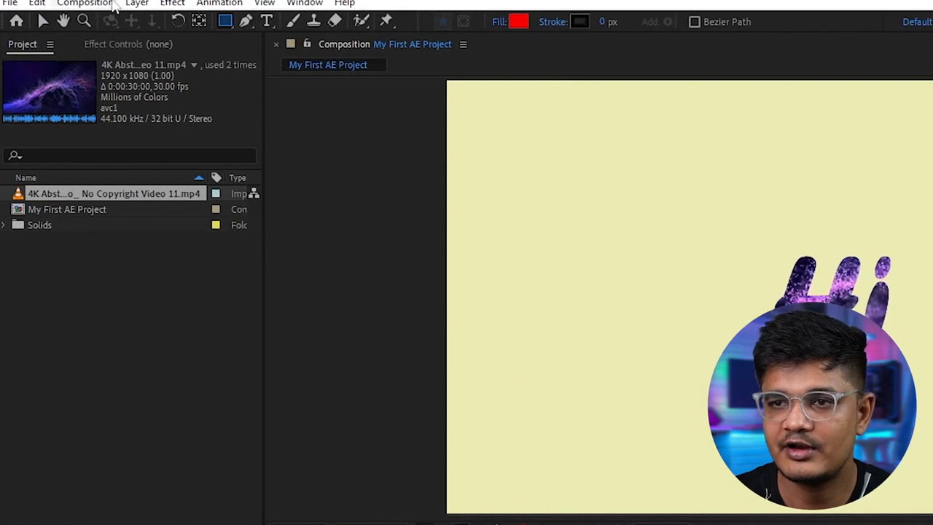
click(226, 25)
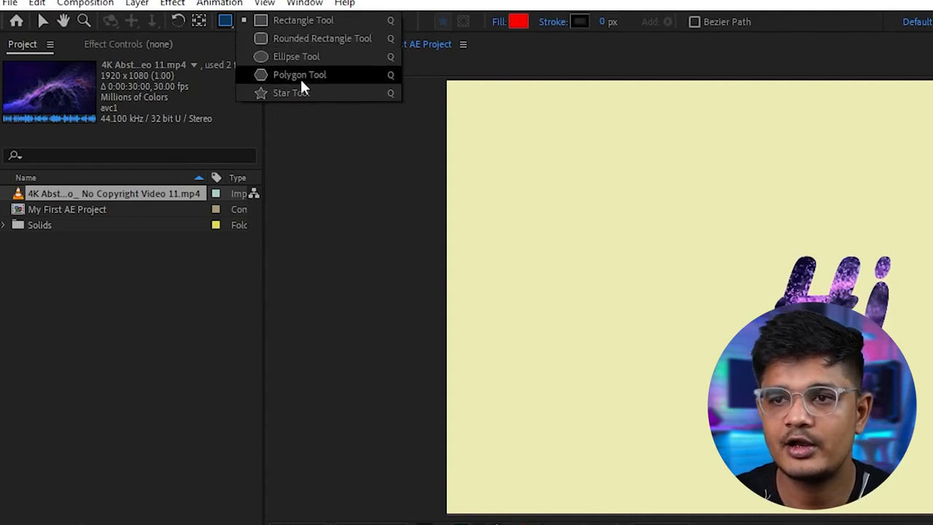
click(282, 21)
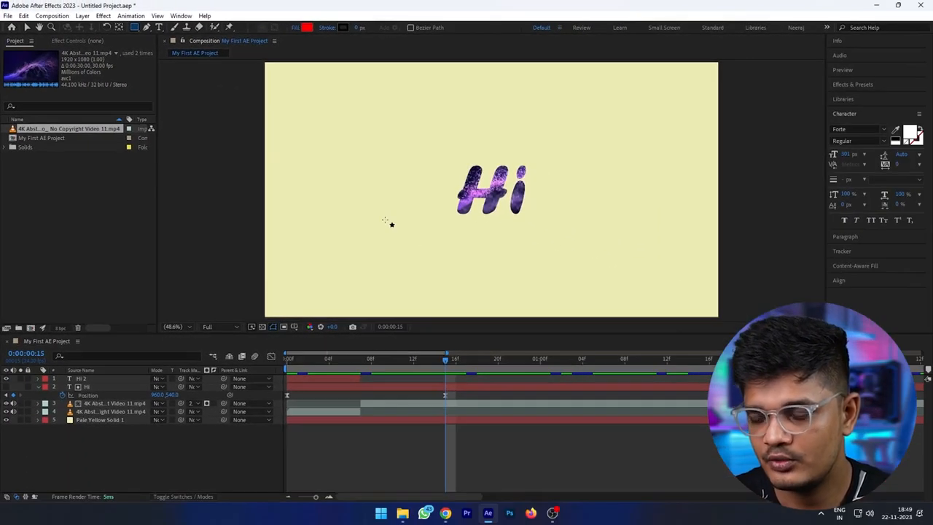
drag(591, 320, 592, 320)
drag(384, 220, 591, 288)
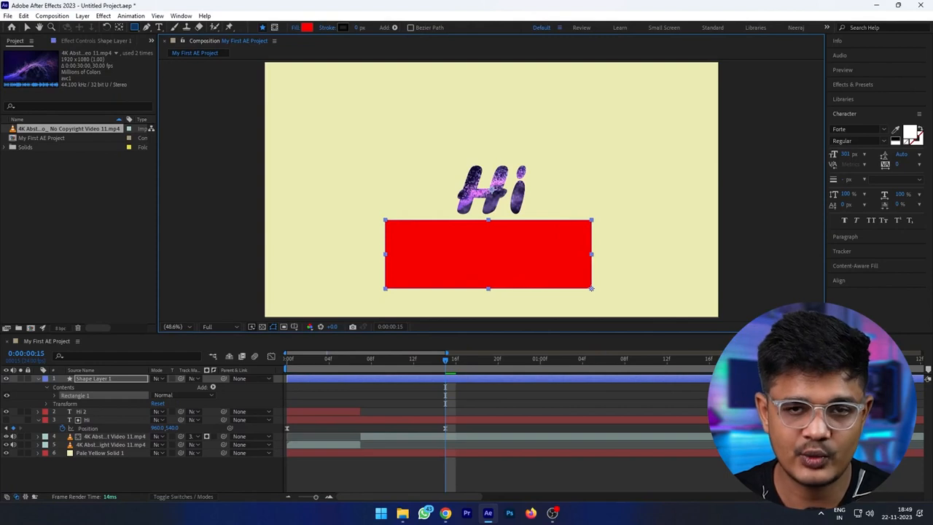
- Try other rectangle proportions, undo the trial rectangle, and draw a red square below the "Hi" text instead
drag(591, 289, 431, 174)
drag(431, 211, 489, 256)
key(ctrl+z)
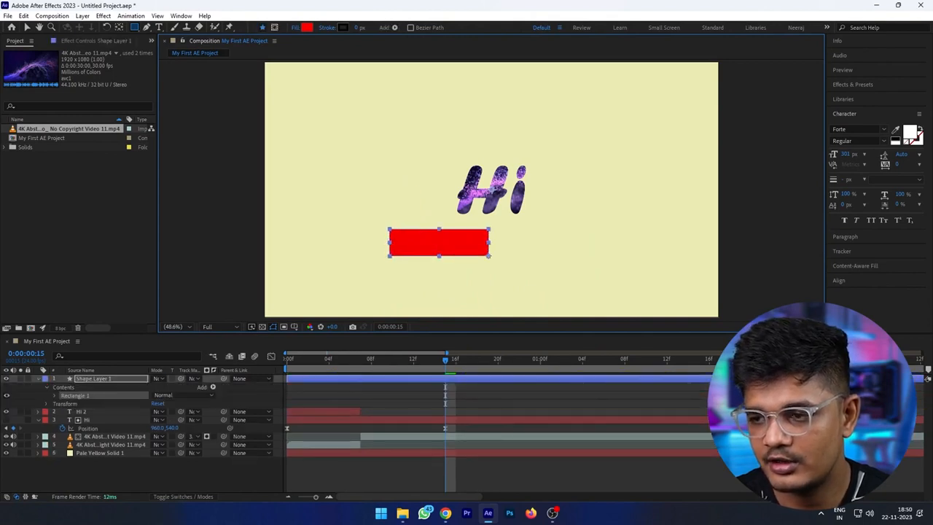
key(ctrl+z)
drag(403, 239, 457, 260)
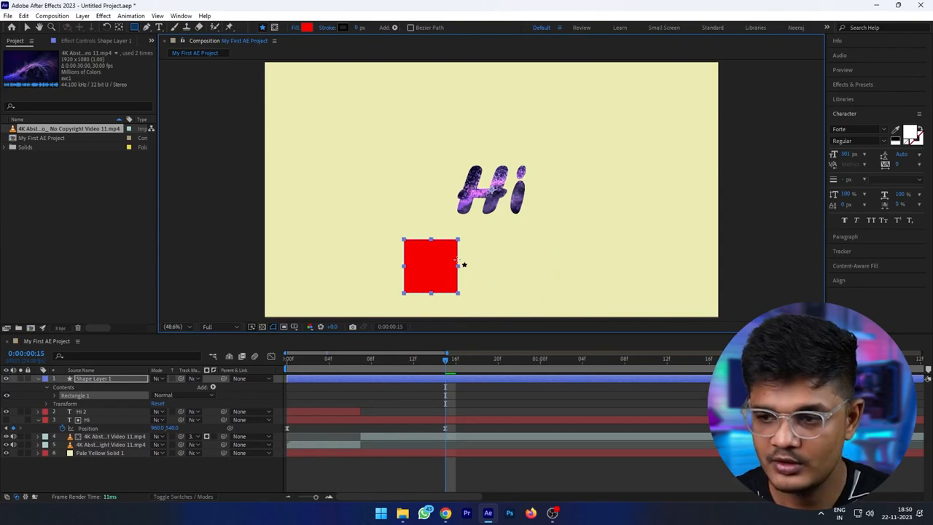
key(v)
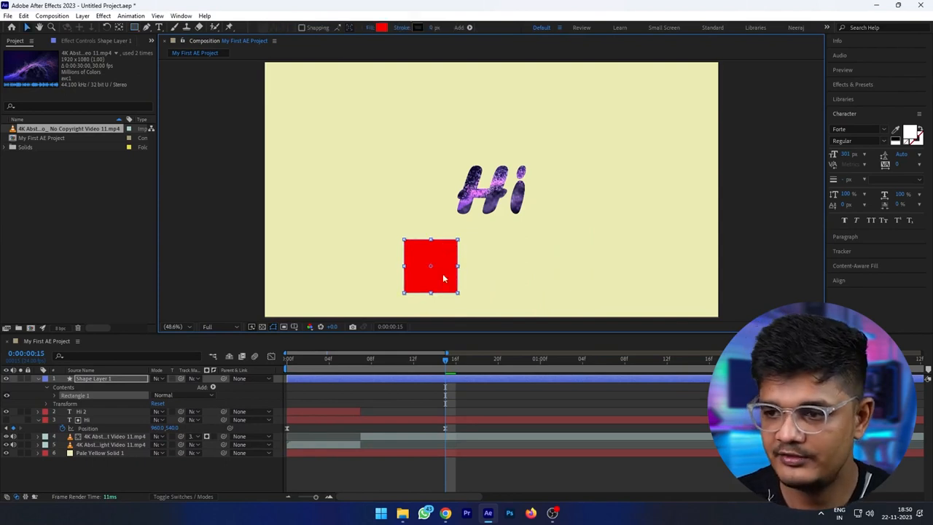
- Change the square's fill to a dark purple sampled from the "Hi" text
click(102, 379)
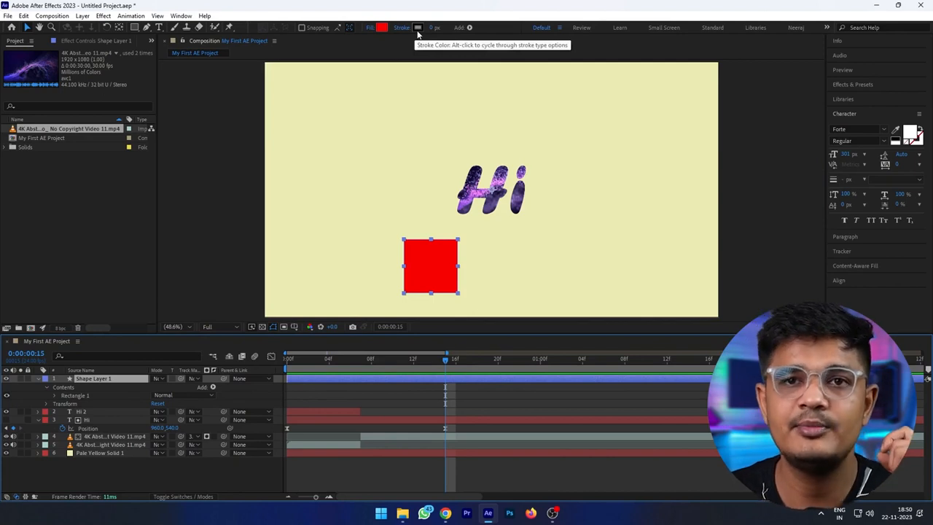
click(382, 28)
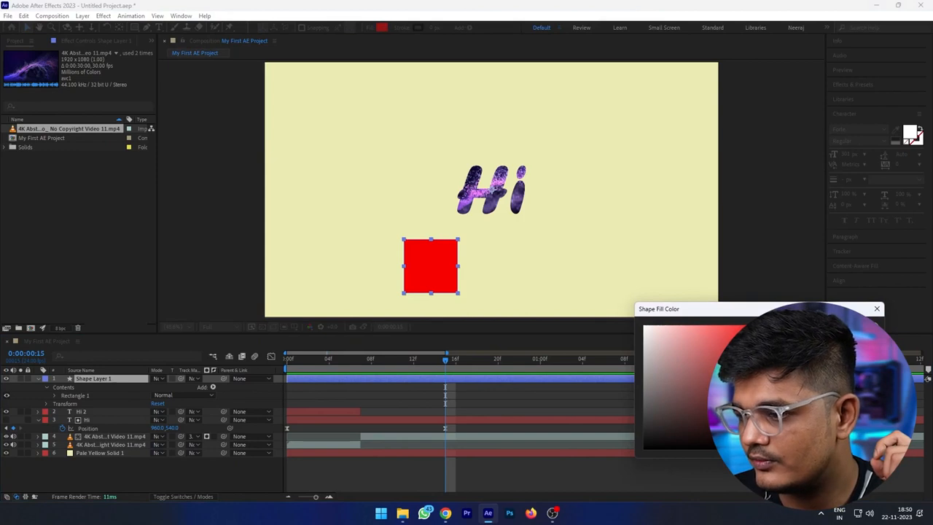
click(837, 437)
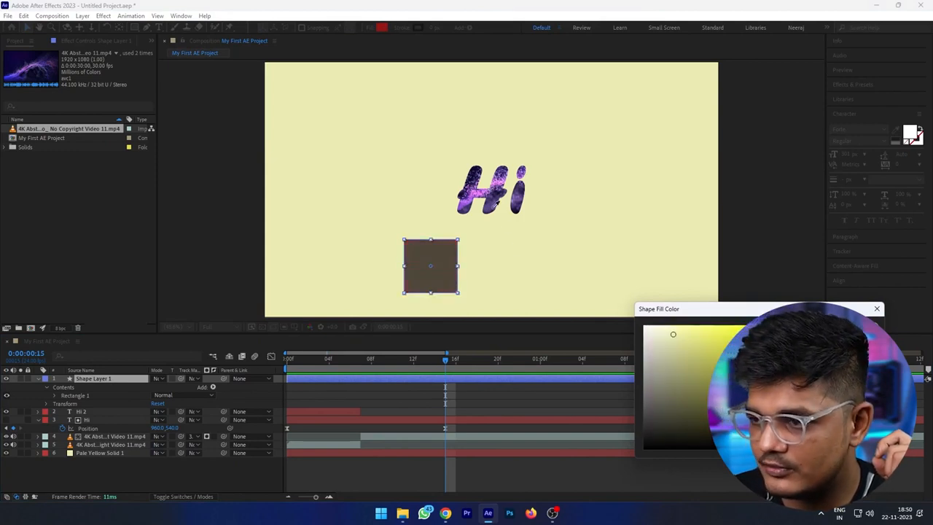
click(494, 196)
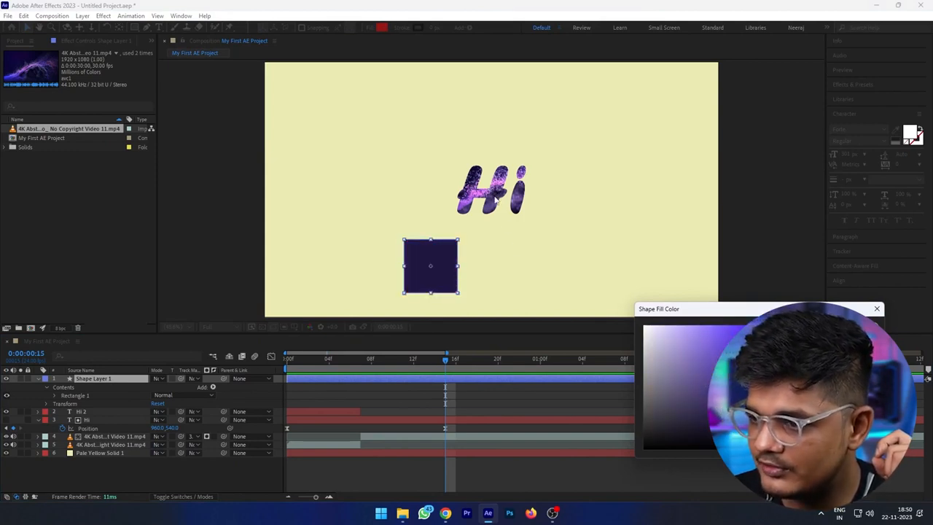
click(851, 331)
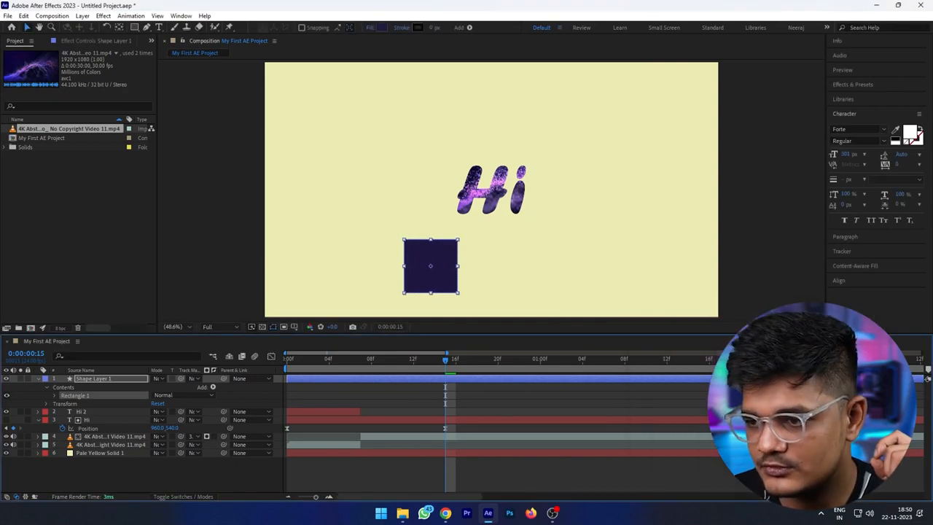
click(156, 476)
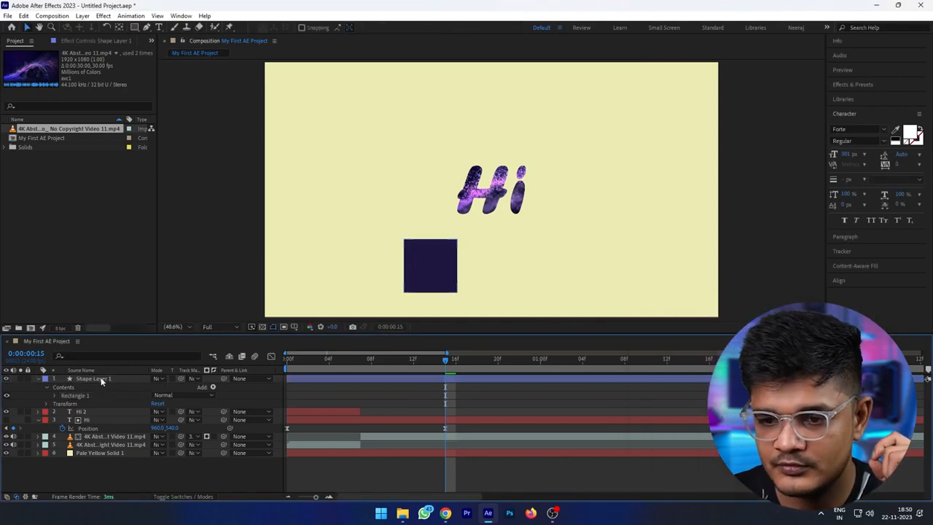
- Switch the square's fill to a linear gradient and angle it diagonally from the upper-left to the lower-right corner
click(97, 379)
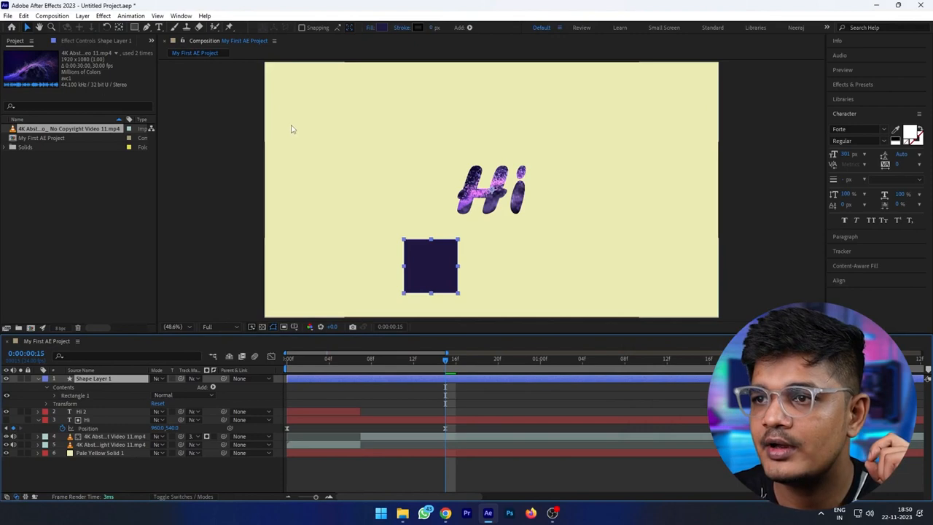
alt+click(380, 29)
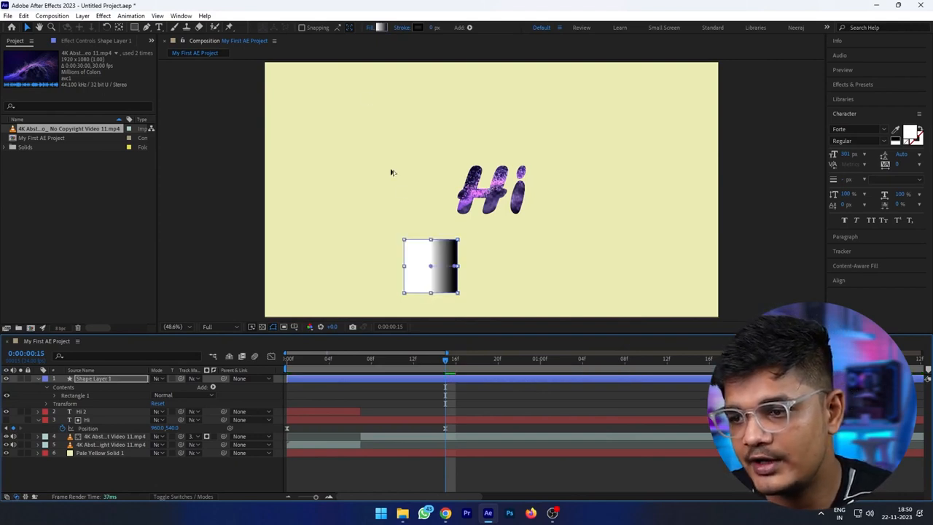
drag(430, 266, 443, 287)
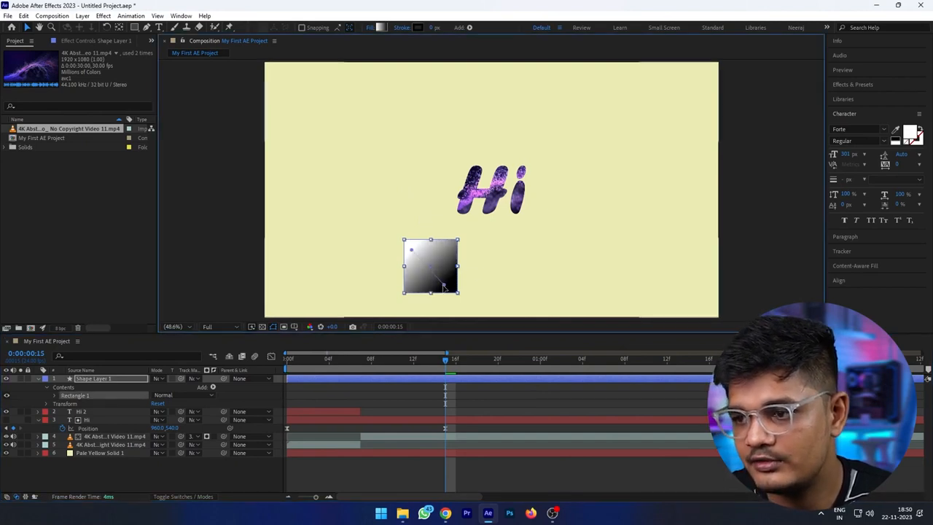
- Try gradient colors sampled from the "Hi" text, with pink at the start and dark navy at the end
click(379, 27)
drag(453, 141, 719, 117)
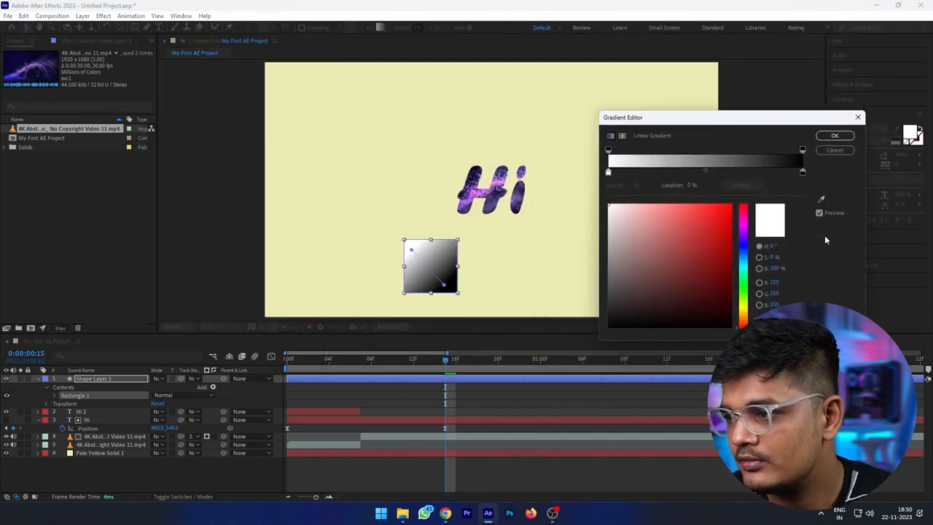
click(820, 200)
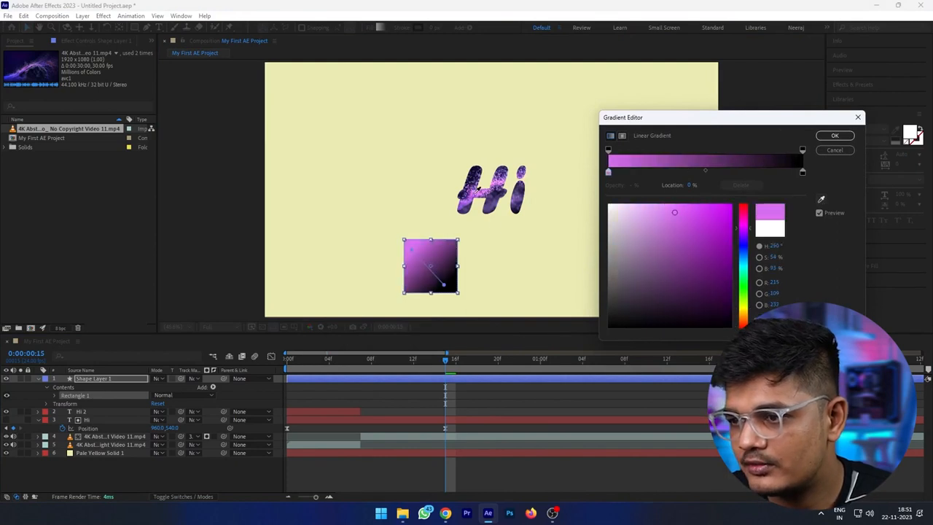
click(802, 174)
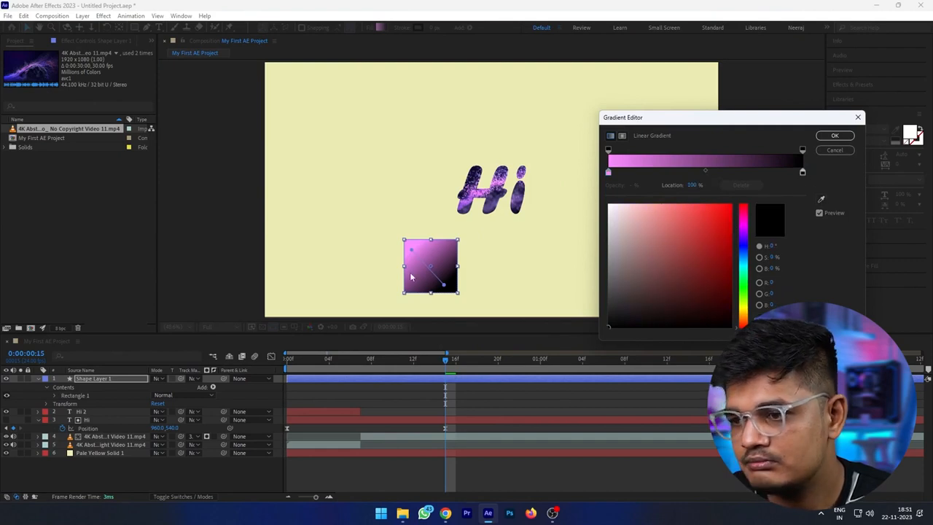
click(822, 199)
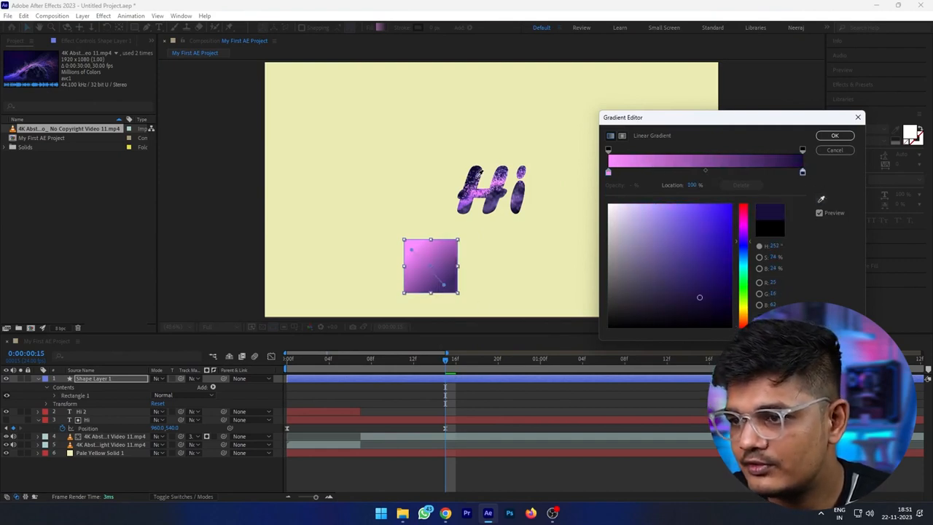
click(473, 177)
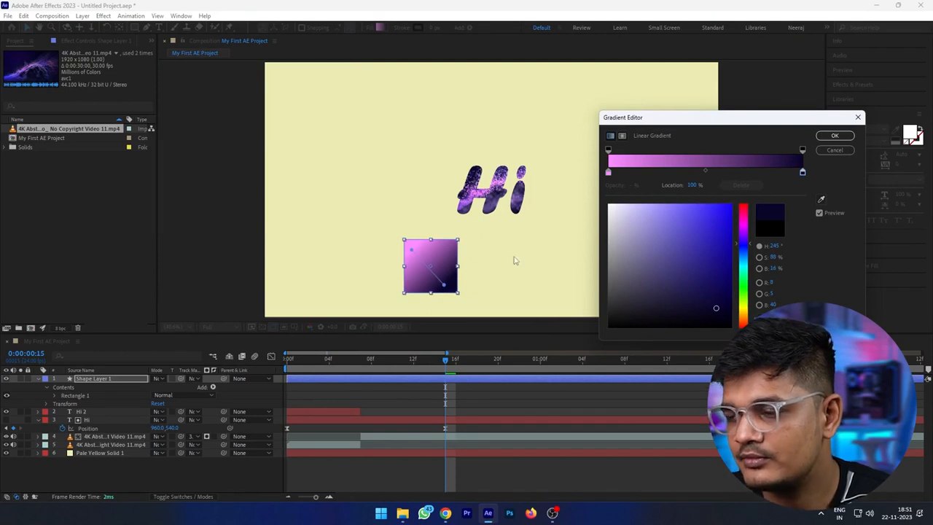
click(839, 152)
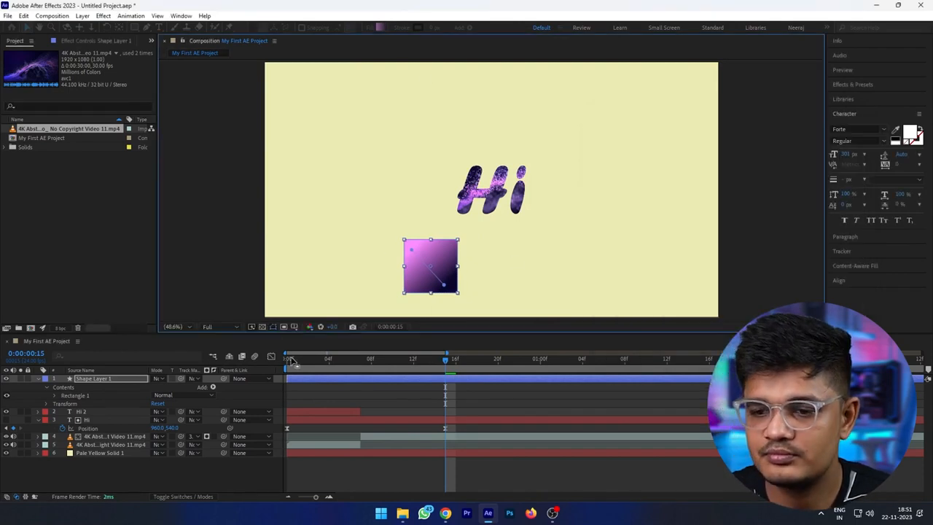
- Undo the gradient changes back to the square's solid dark purple fill
click(259, 470)
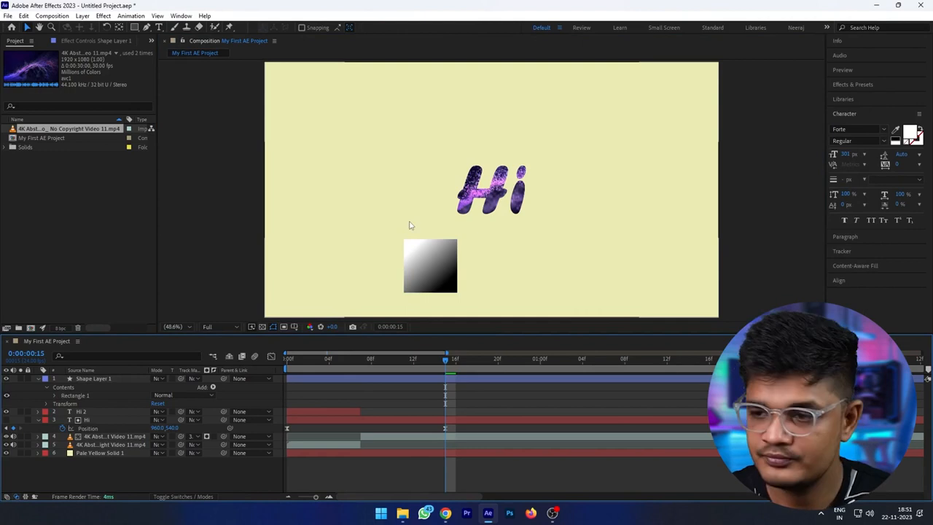
key(ctrl+z)
key(ctrl+z)
key(ctrl+z)
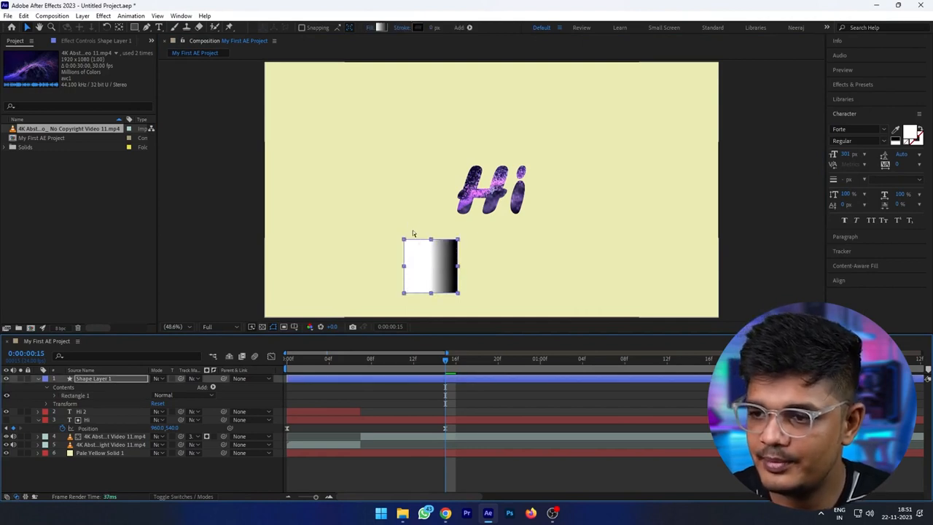
key(ctrl+z)
click(193, 473)
- Center the shape layer's anchor point on the square and center the square in the composition
click(110, 377)
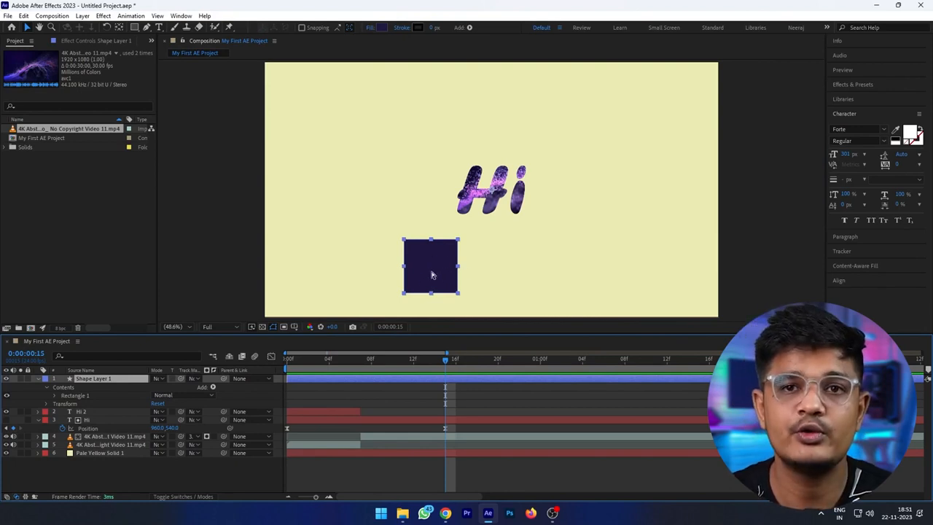
key(ctrl+alt+Home)
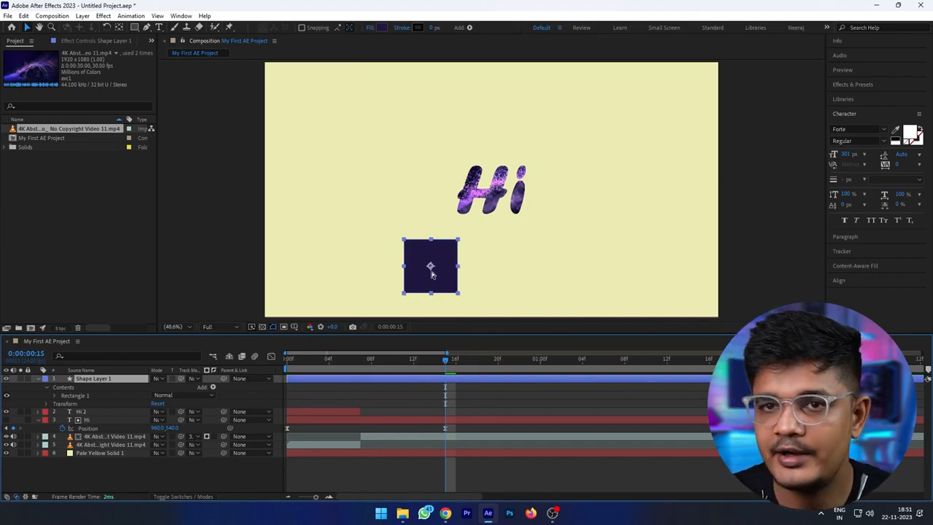
key(ctrl+Home)
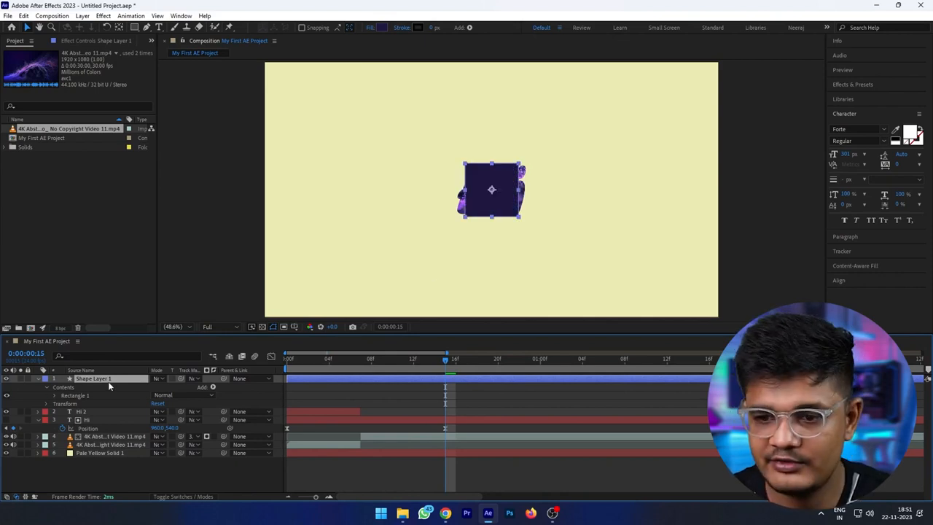
- Scale the square's shape layer to 126% and hide the layer
key(s)
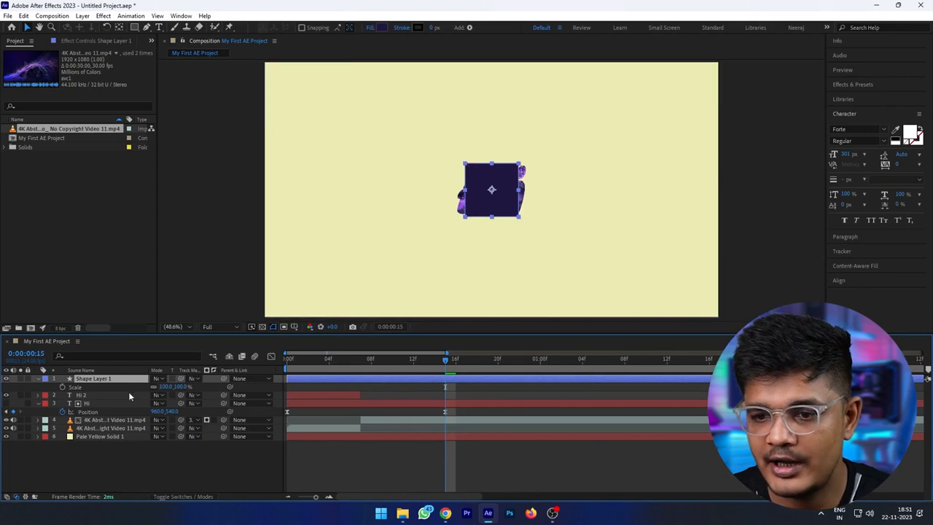
drag(187, 386, 193, 388)
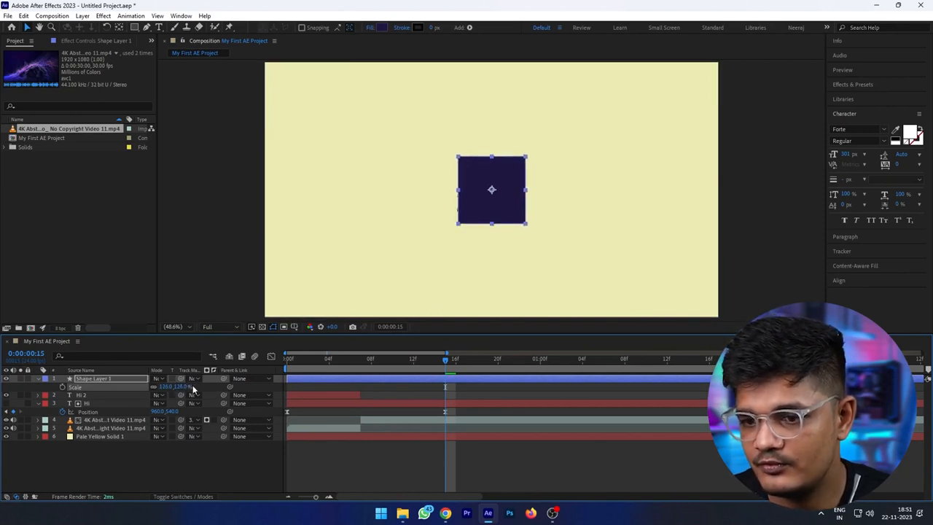
click(118, 449)
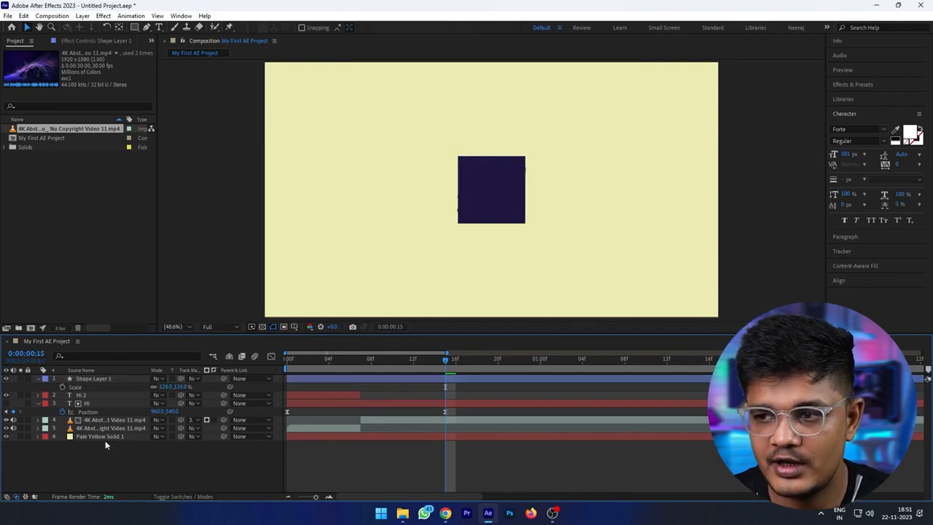
click(6, 379)
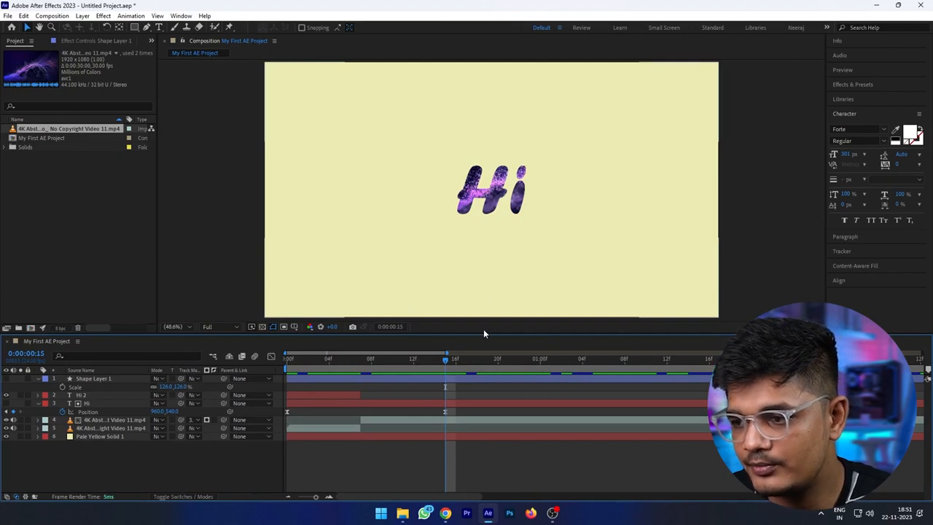
- Add a Position keyframe to the "Hi" layer at 0:00:00:16 and slide the text horizontally to about 392, 540 at 0:00:01:02
click(451, 371)
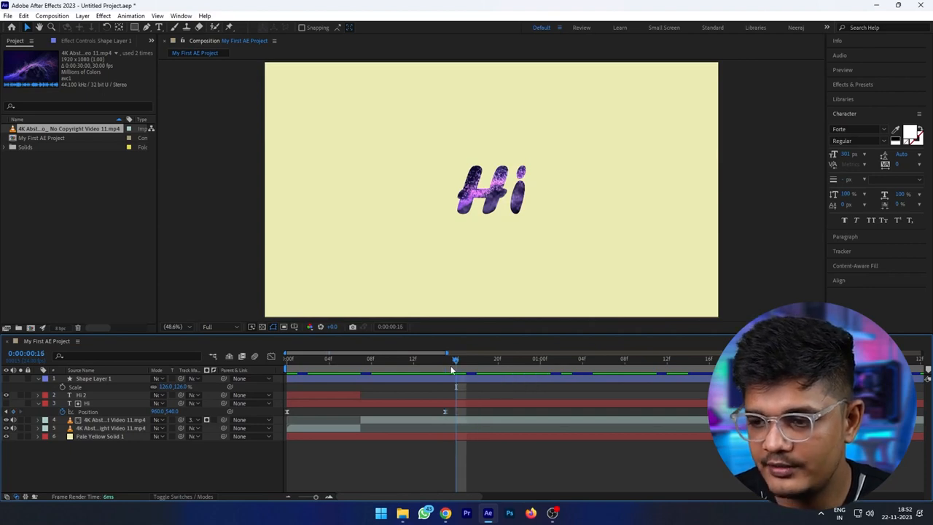
click(13, 411)
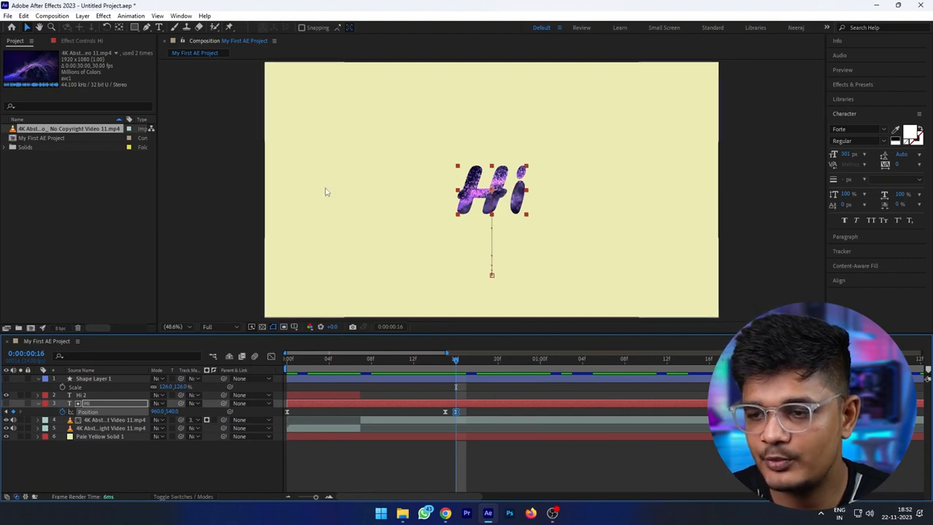
key(space)
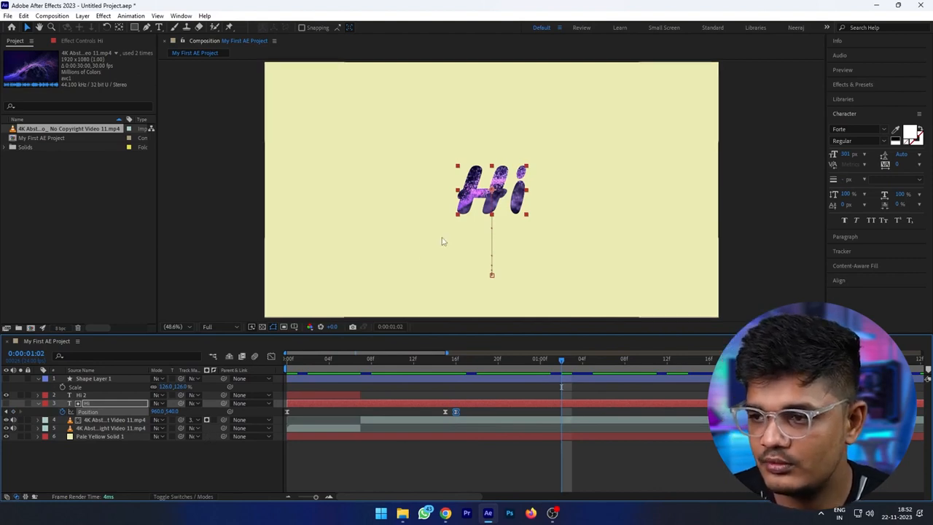
click(481, 194)
drag(481, 194, 347, 227)
key(shift)
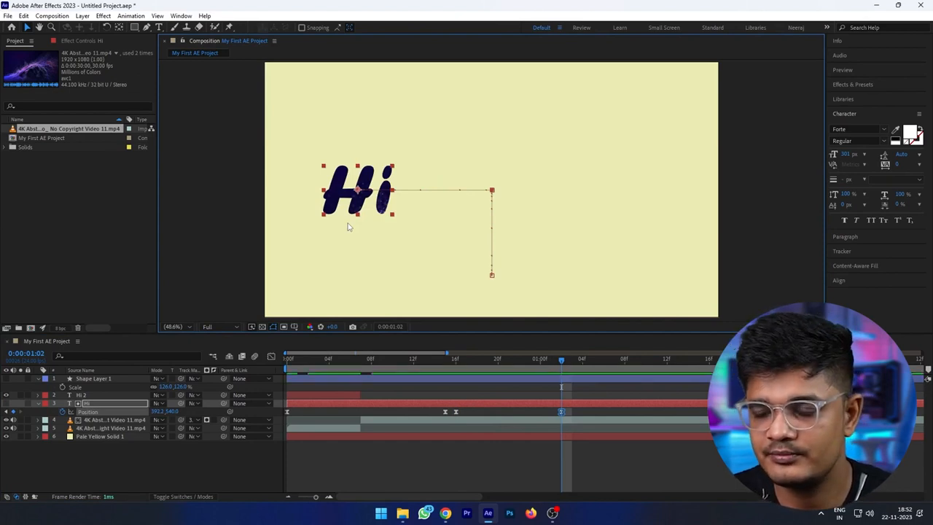
- Steepen the speed graph between the "Hi" layer's last two Position keyframes into a sharp peak at 0:00:00:21
click(246, 467)
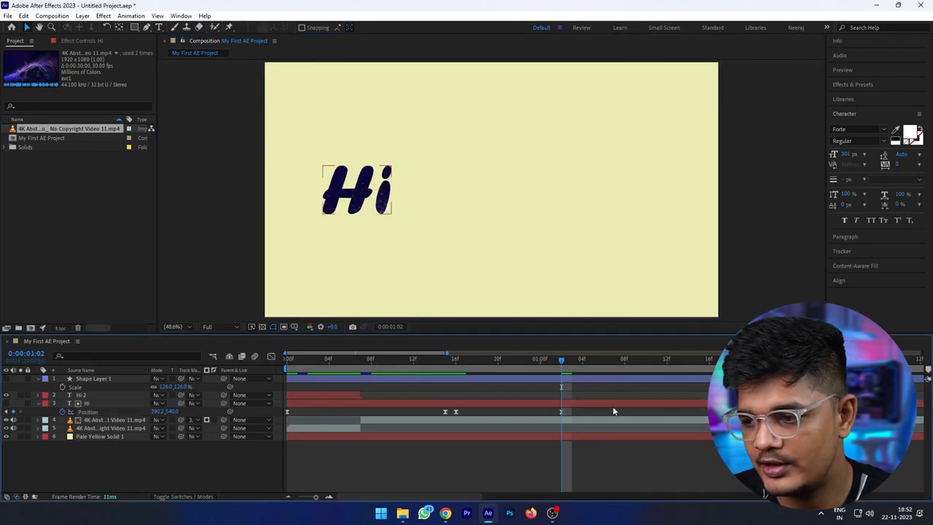
drag(608, 414, 453, 420)
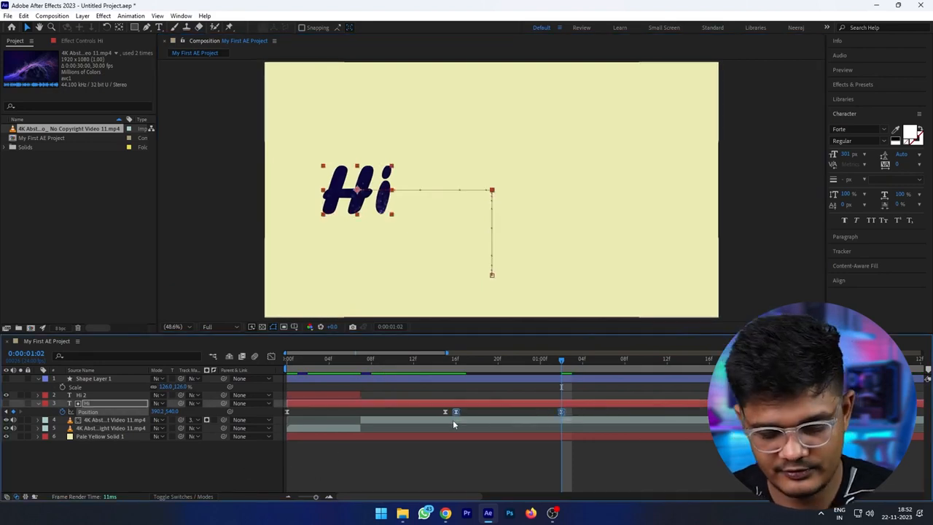
click(271, 355)
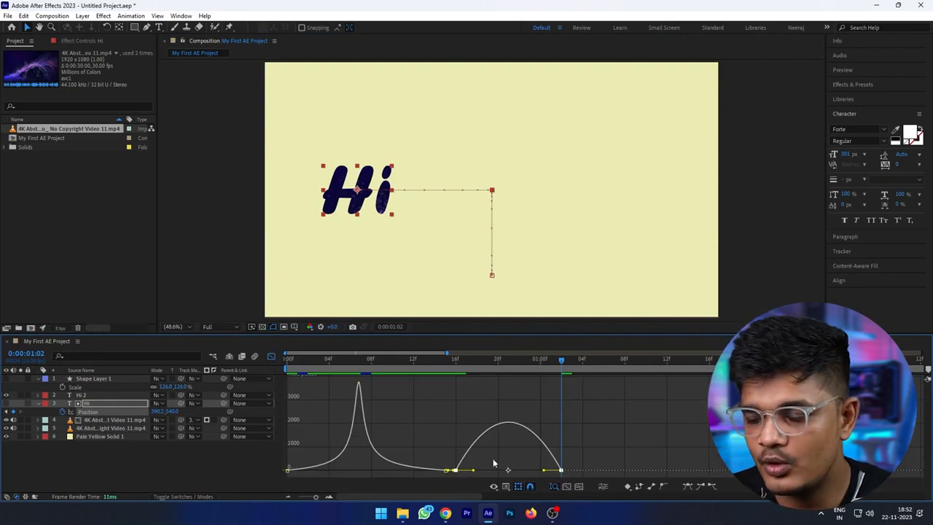
click(508, 363)
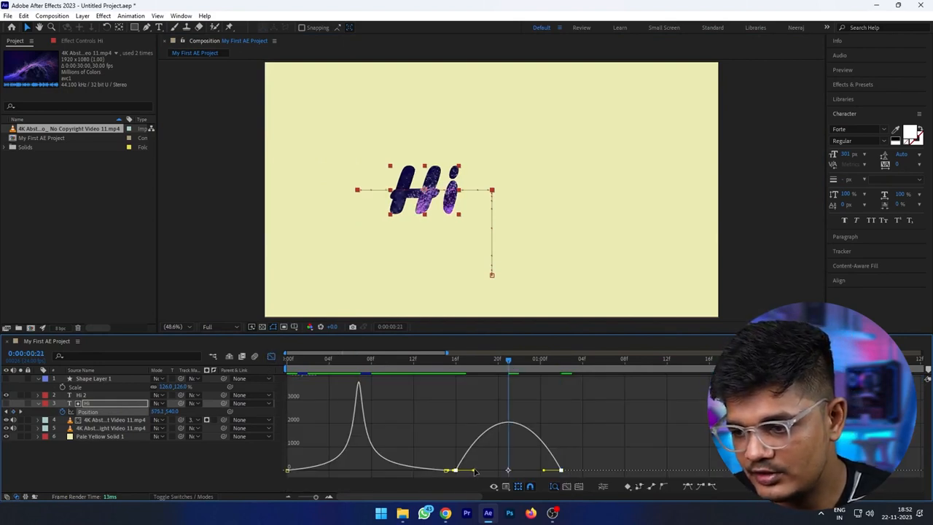
drag(473, 470, 513, 470)
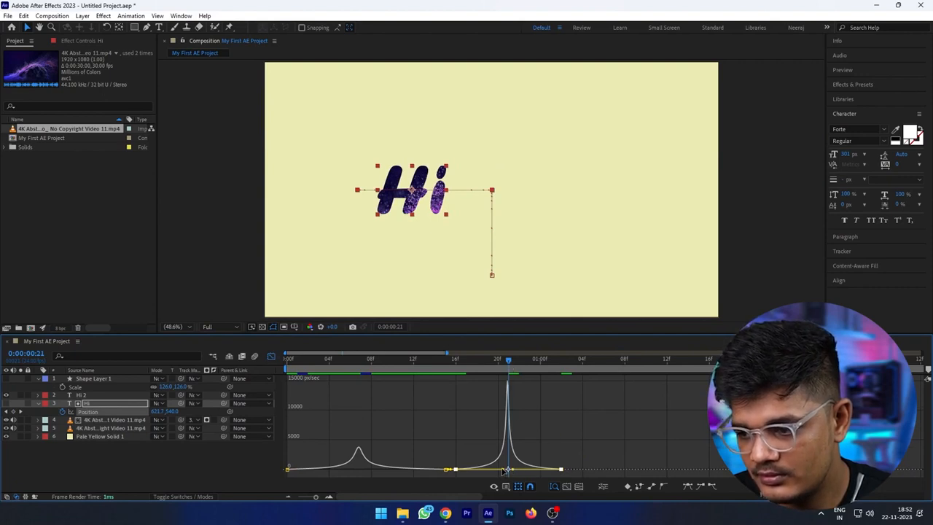
drag(507, 471, 515, 467)
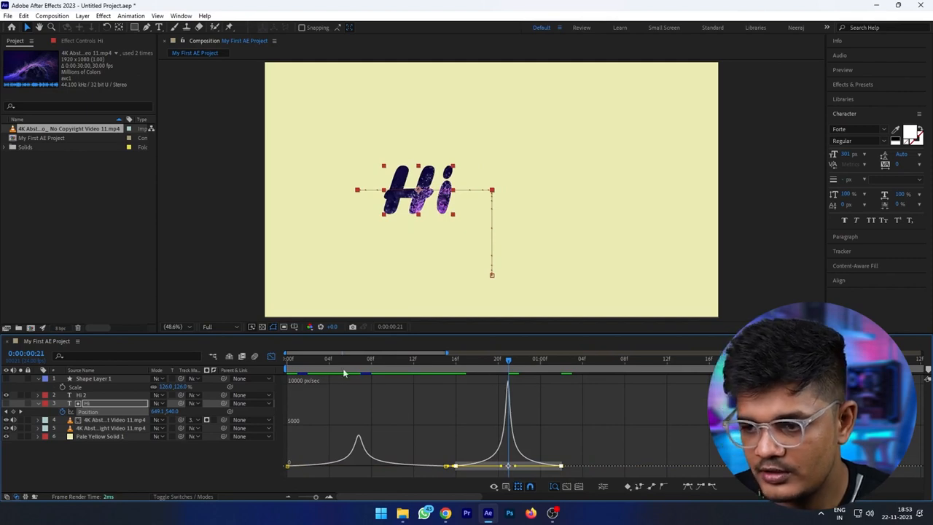
click(271, 357)
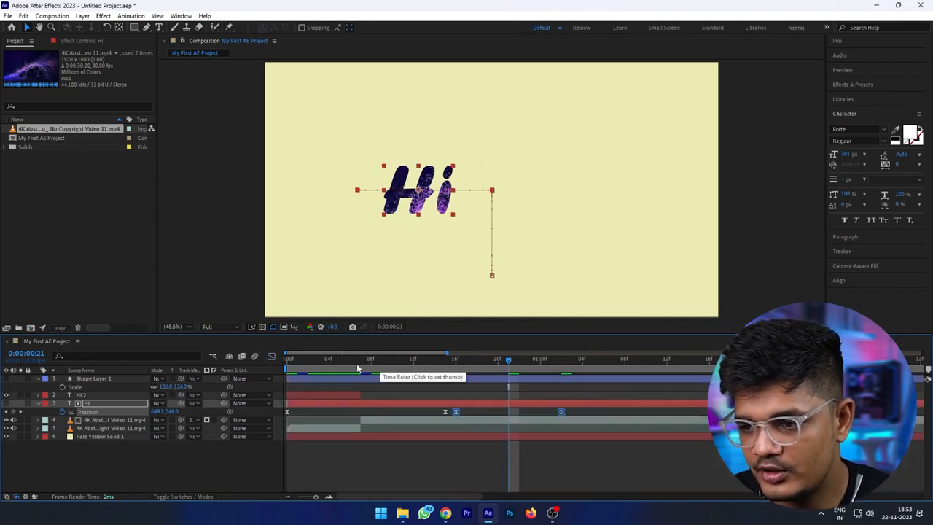
- Preview the eased text animation and inspect the "Hi" text's slide at 0:00:00:21
key(space)
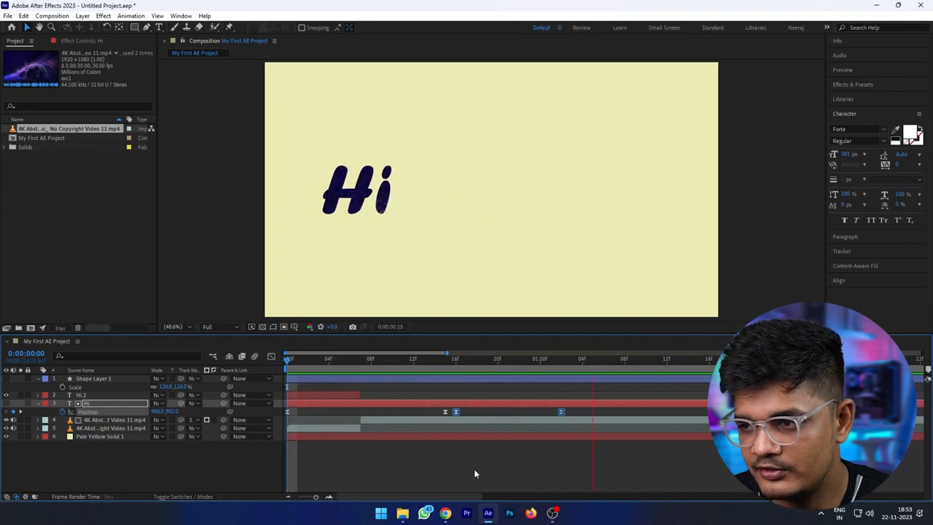
key(space)
click(465, 360)
drag(480, 366, 509, 369)
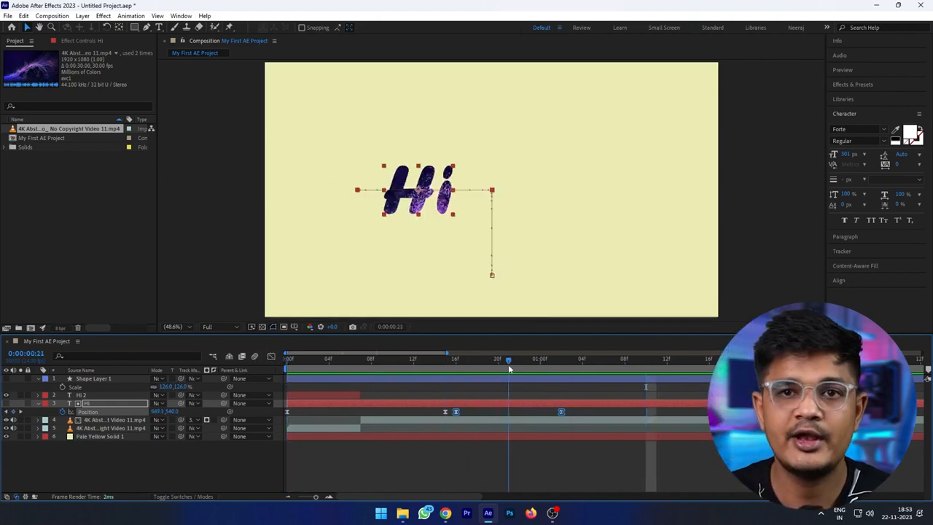
- Show the square's shape layer and copy the "Hi" layer's last two Position keyframes onto it at 0:00:00:16
click(196, 479)
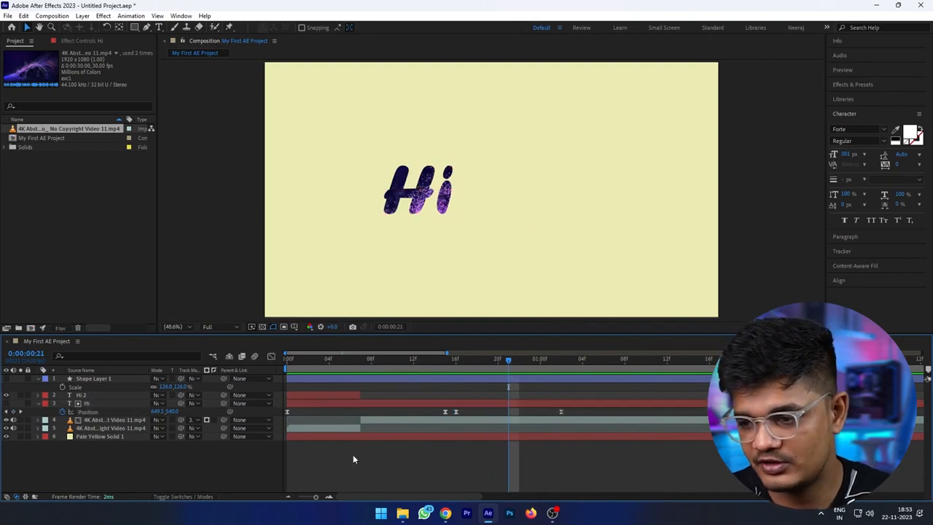
click(513, 379)
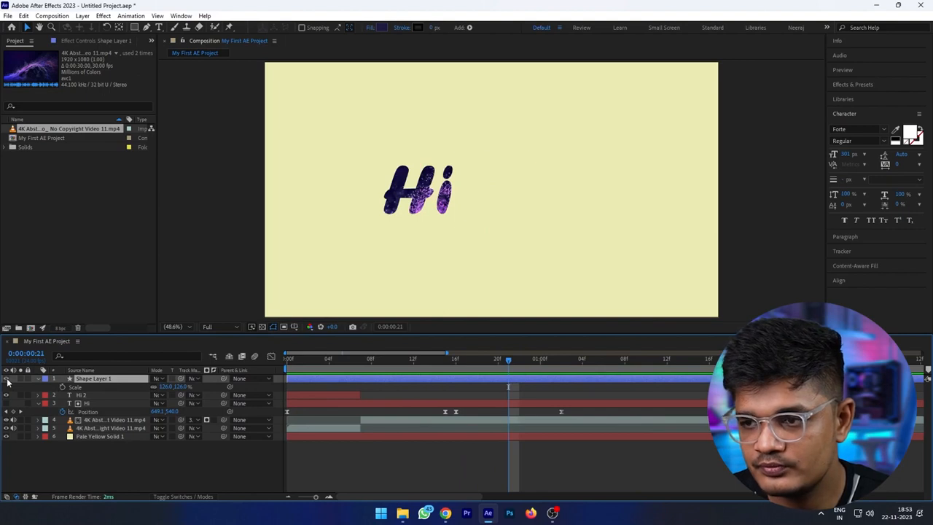
click(6, 379)
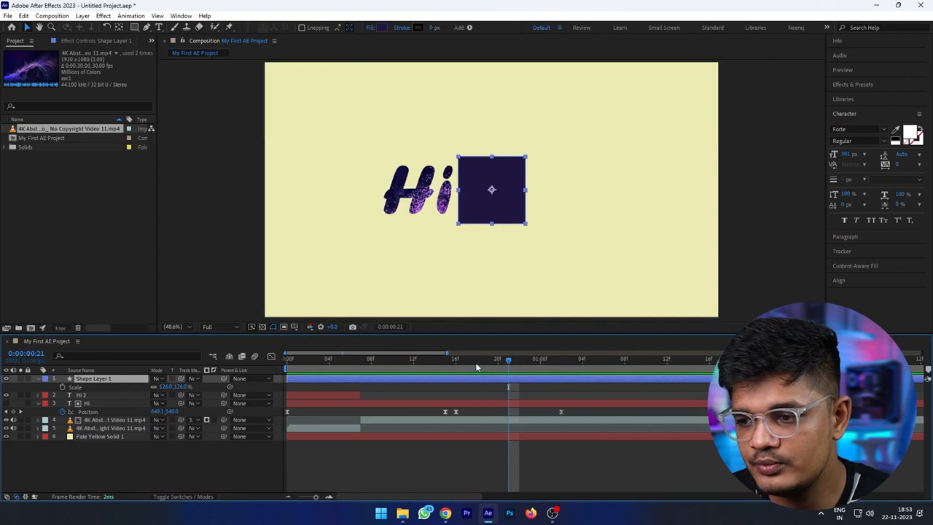
click(455, 367)
click(573, 413)
drag(572, 413, 452, 419)
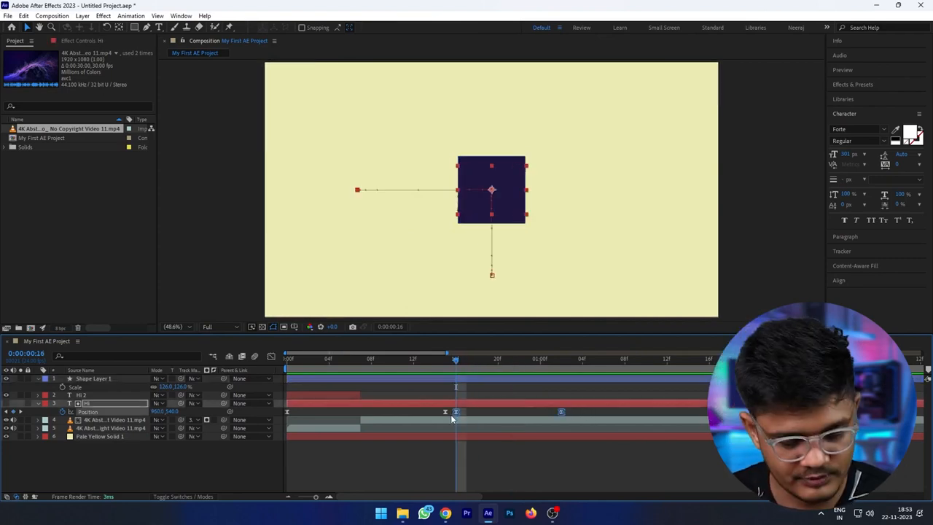
click(476, 379)
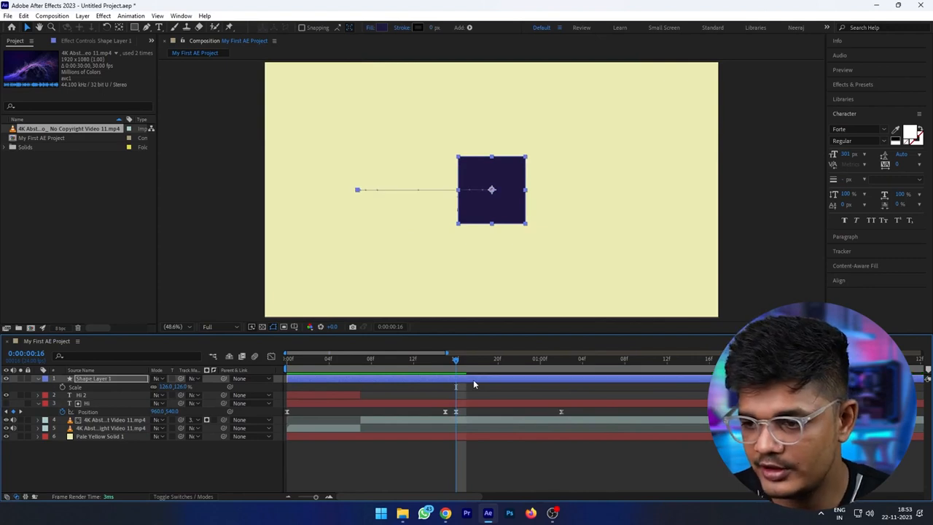
- Trim the shape layer to start at 0:00:00:21, split the "Hi" layer at that frame and delete its remainder
drag(458, 360, 513, 362)
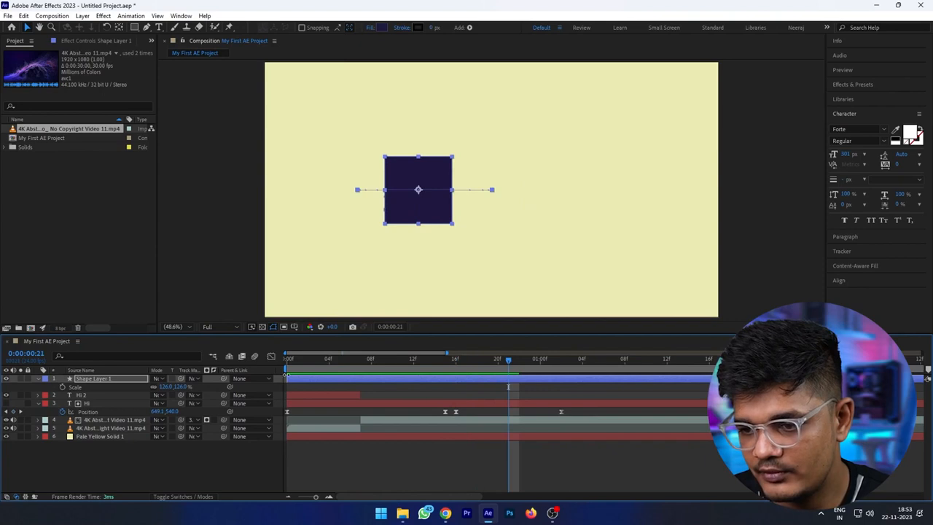
drag(288, 378, 508, 366)
click(525, 400)
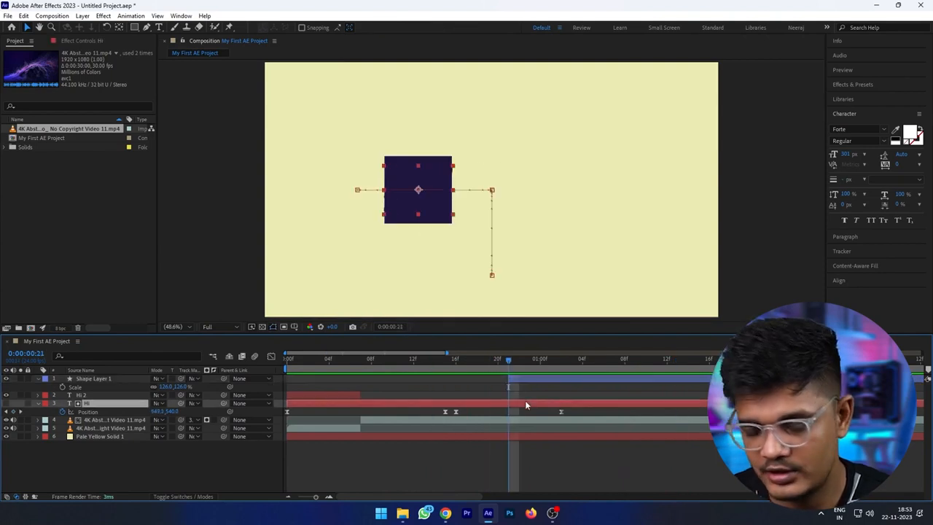
key(ctrl+shift+d)
key(Delete)
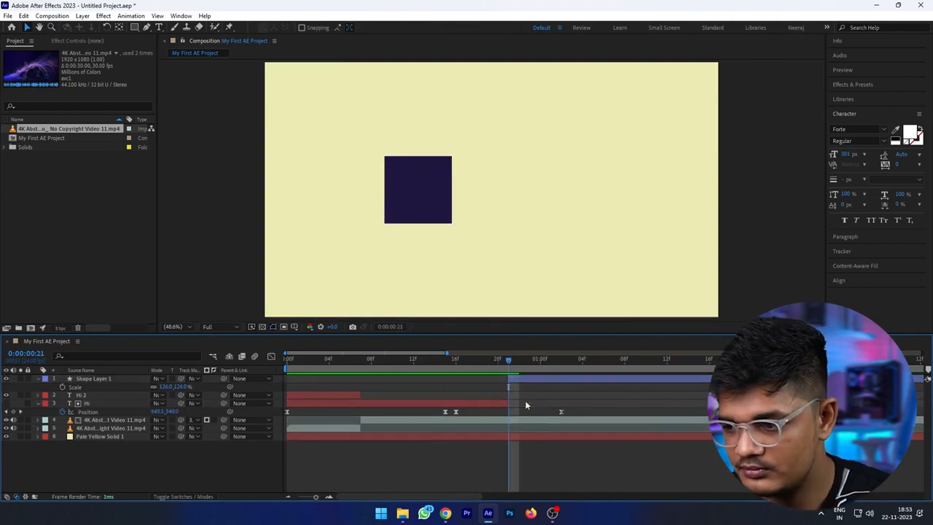
- Play and scrub through the transition from the "Hi" text to the square around 0:00:00:21
drag(472, 359, 410, 383)
key(space)
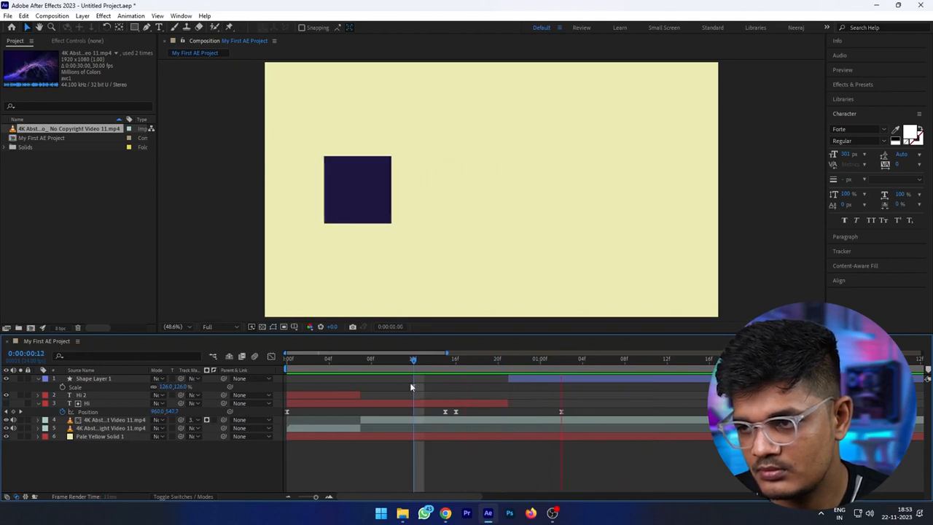
drag(505, 364, 457, 370)
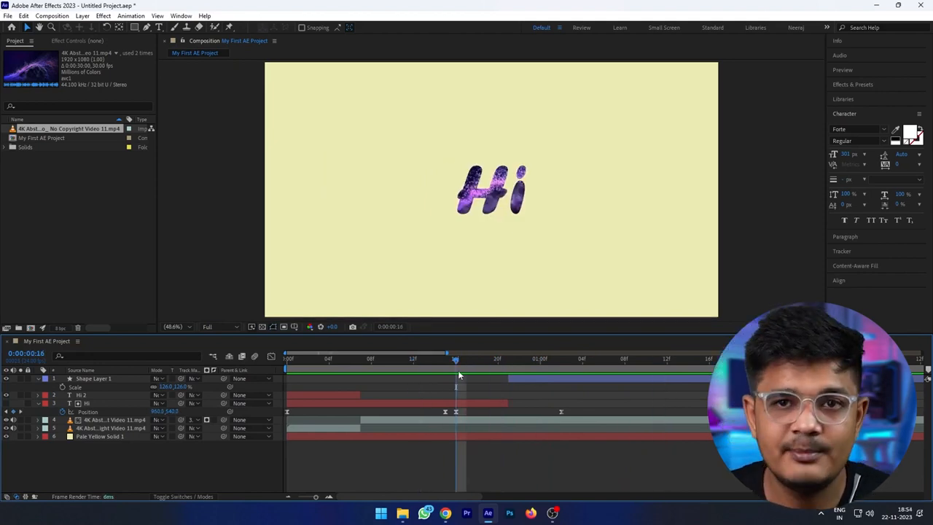
click(434, 360)
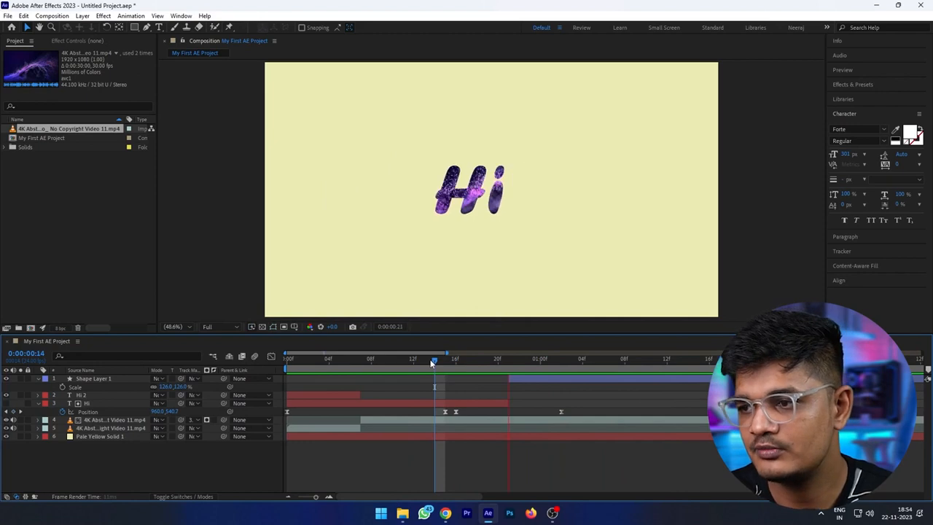
mouse_move(508, 357)
mouse_down()
mouse_move(497, 363)
mouse_move(505, 362)
mouse_up()
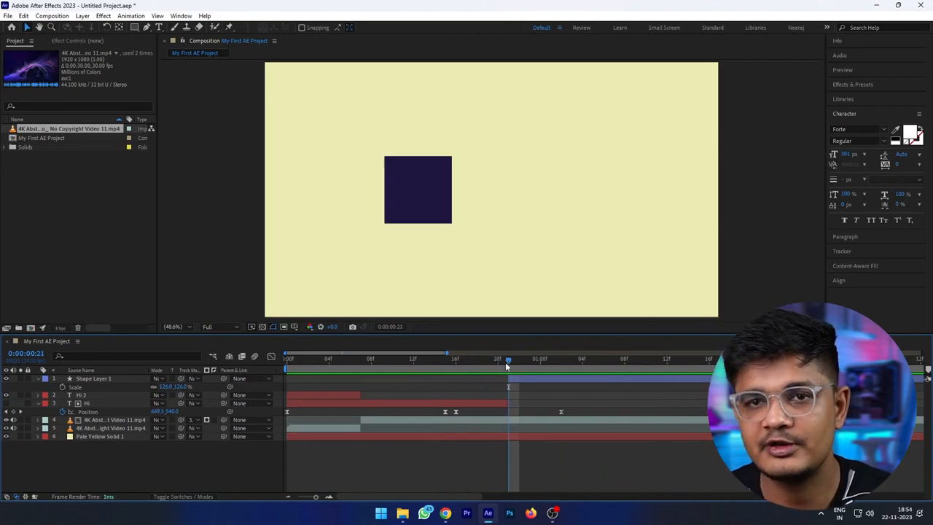
drag(505, 361, 480, 403)
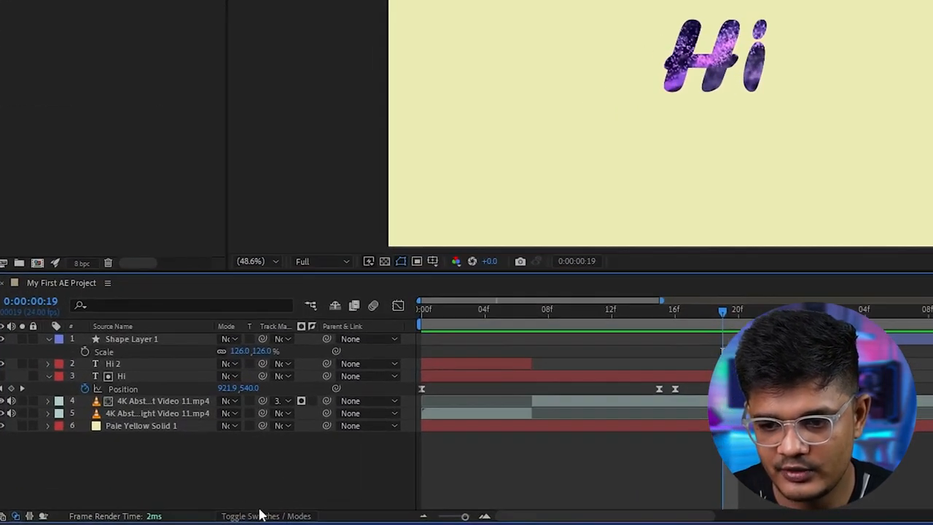
- Enable motion blur for the composition and for the Shape Layer 1, Hi 2 and Hi layers
click(267, 516)
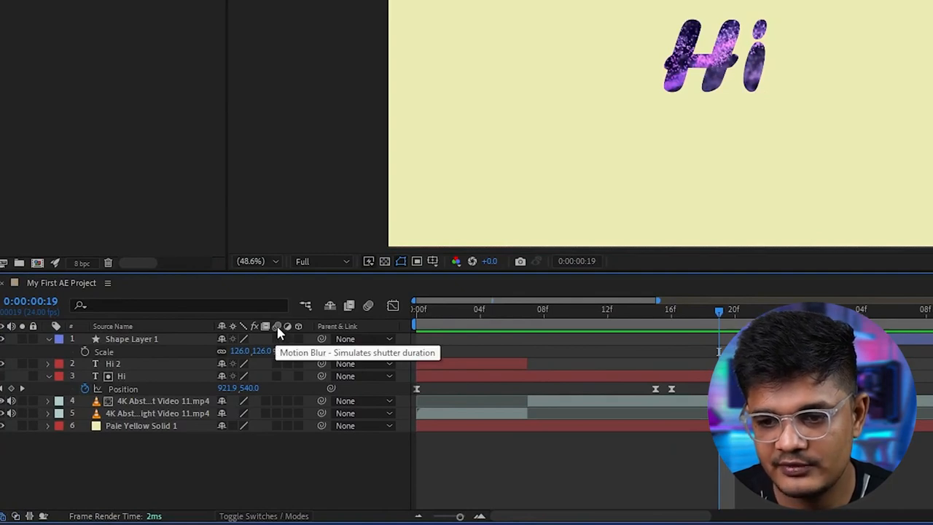
click(277, 362)
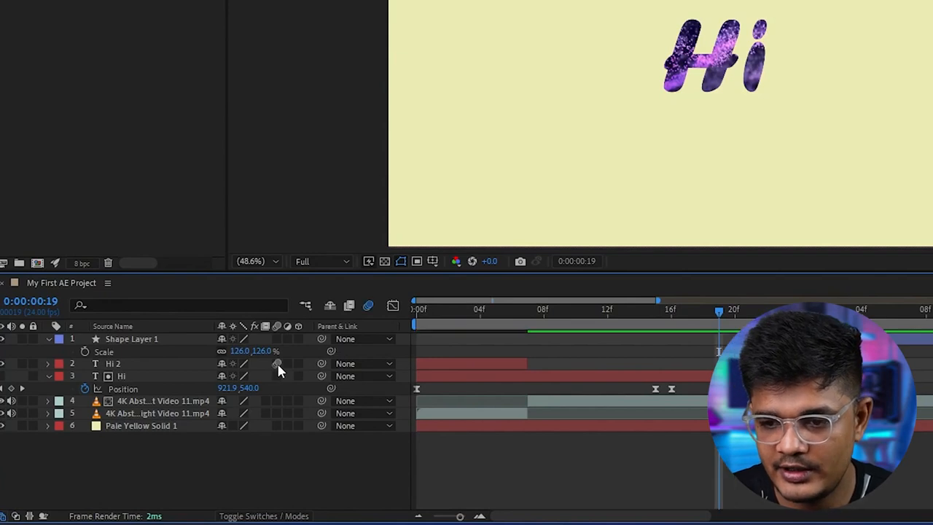
click(277, 376)
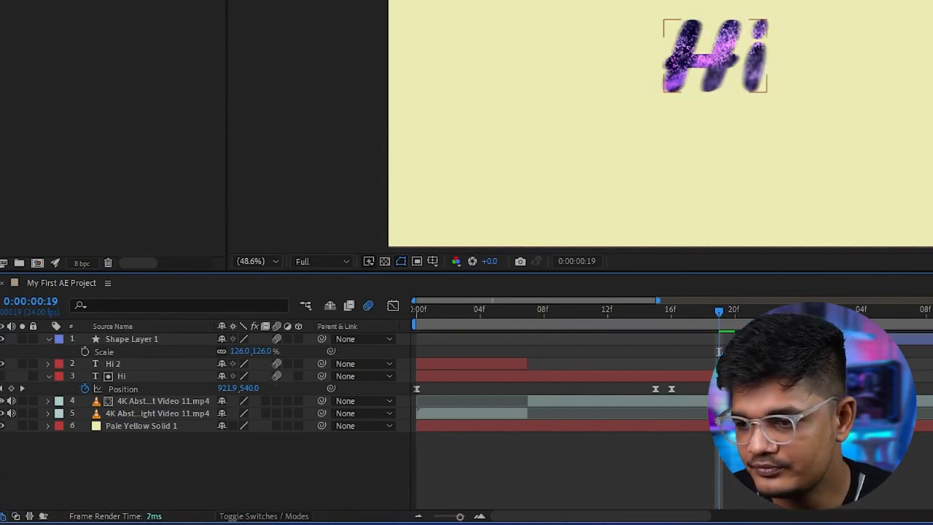
click(368, 306)
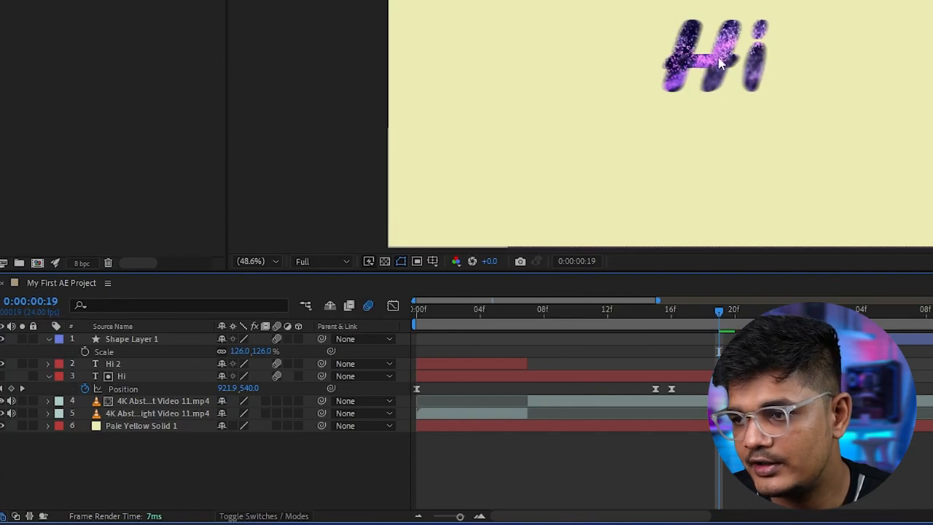
- Preview the text-to-square transition with motion blur and inspect the frame at 0:00:00:20
drag(703, 322, 646, 337)
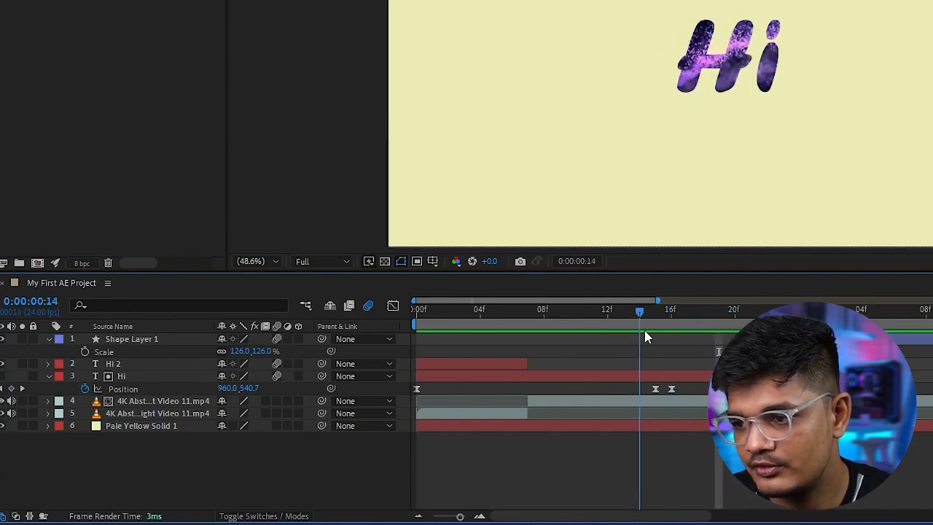
click(618, 331)
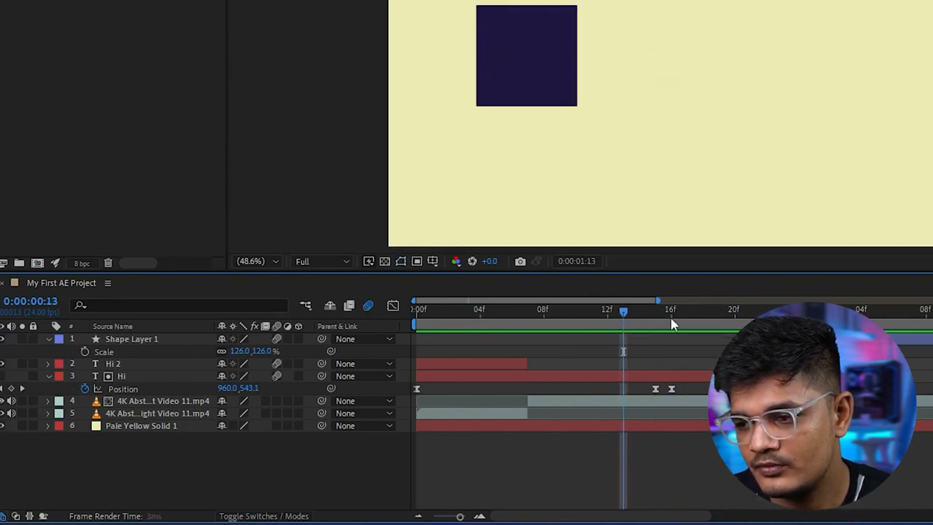
mouse_move(624, 328)
mouse_down()
mouse_move(669, 316)
mouse_move(635, 323)
mouse_up()
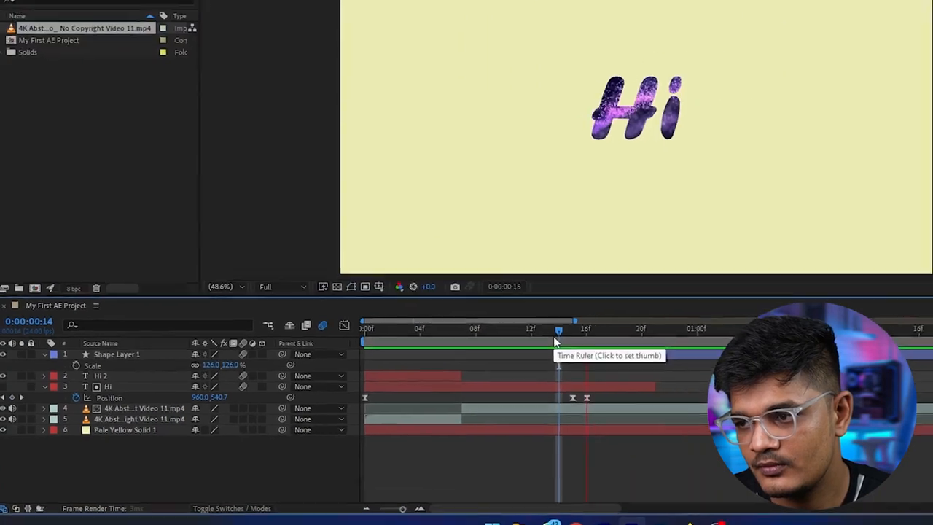
key(space)
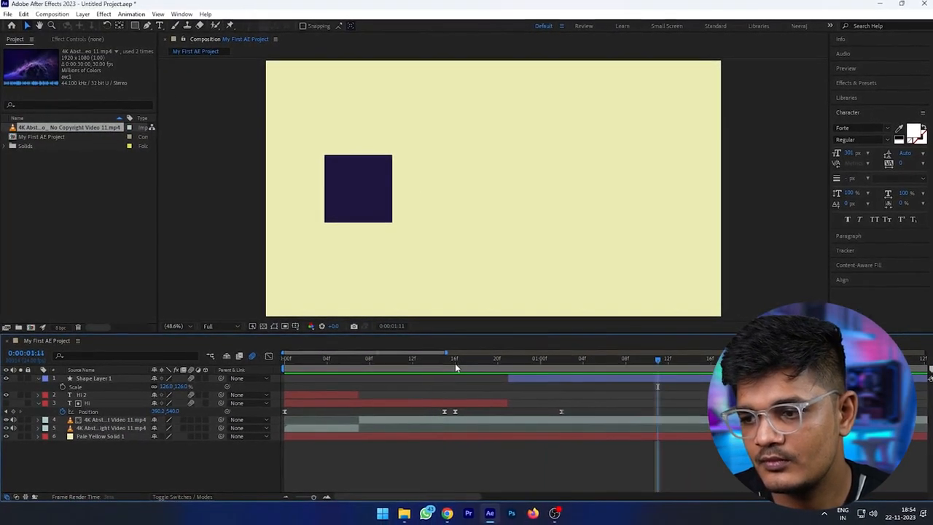
click(497, 358)
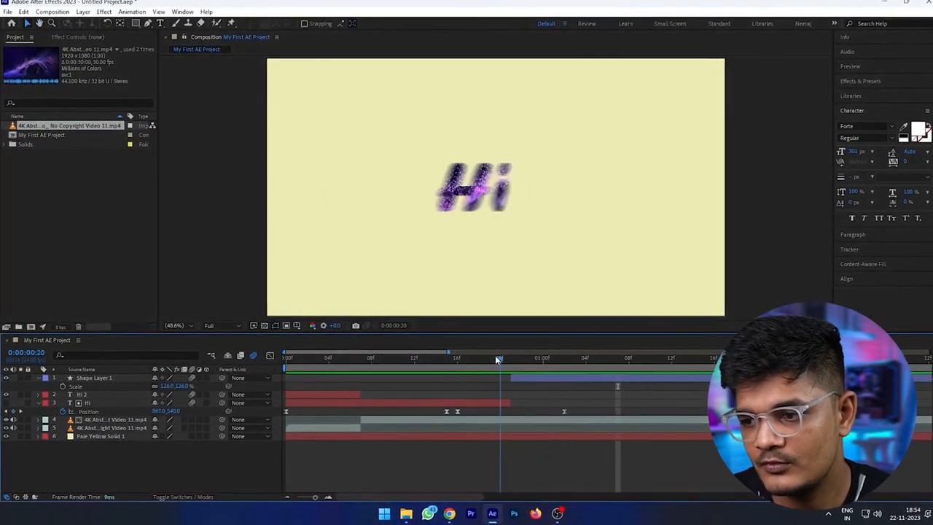
- Turn off the composition's motion blur and replay the text-to-square transition for comparison
click(255, 355)
drag(506, 360, 471, 385)
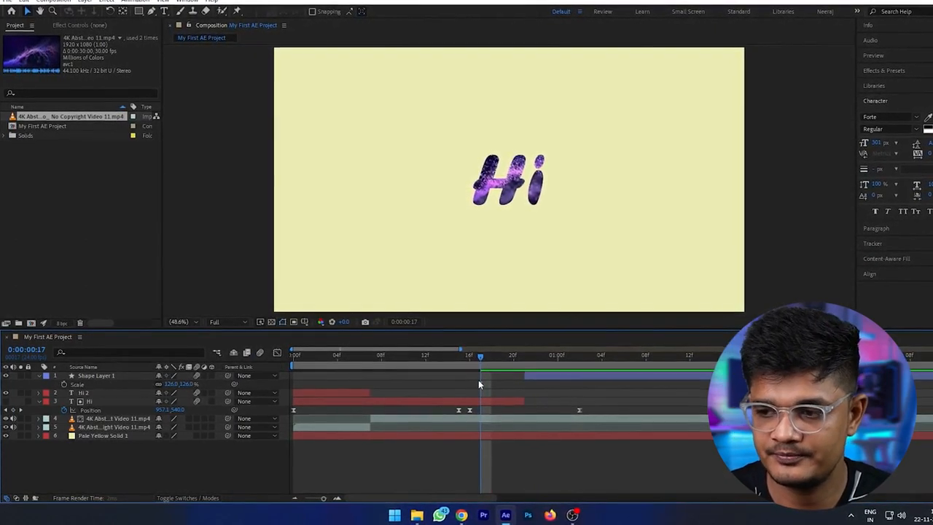
key(space)
key(space)
drag(475, 362, 447, 366)
key(space)
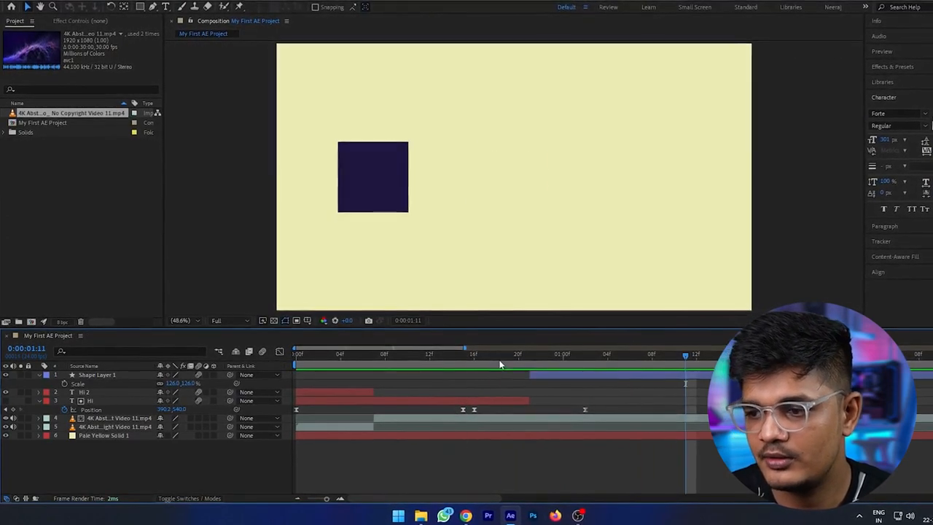
click(473, 355)
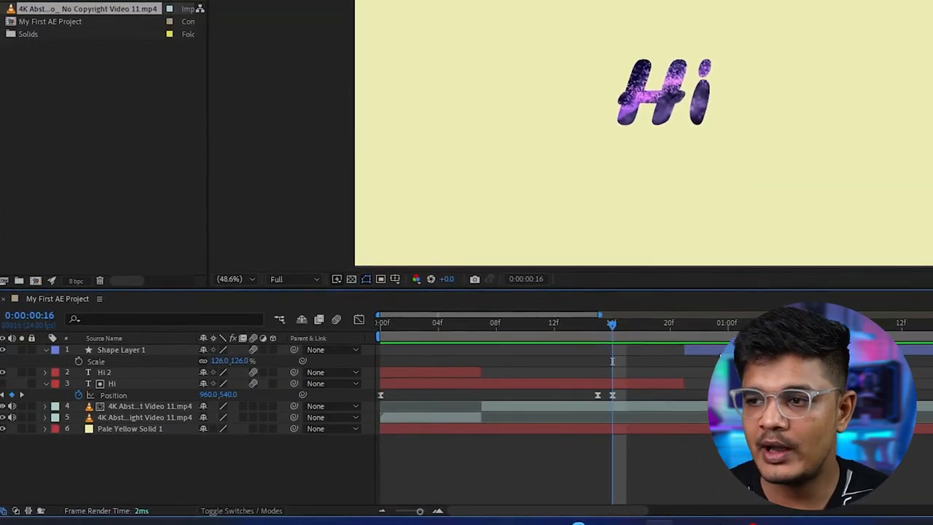
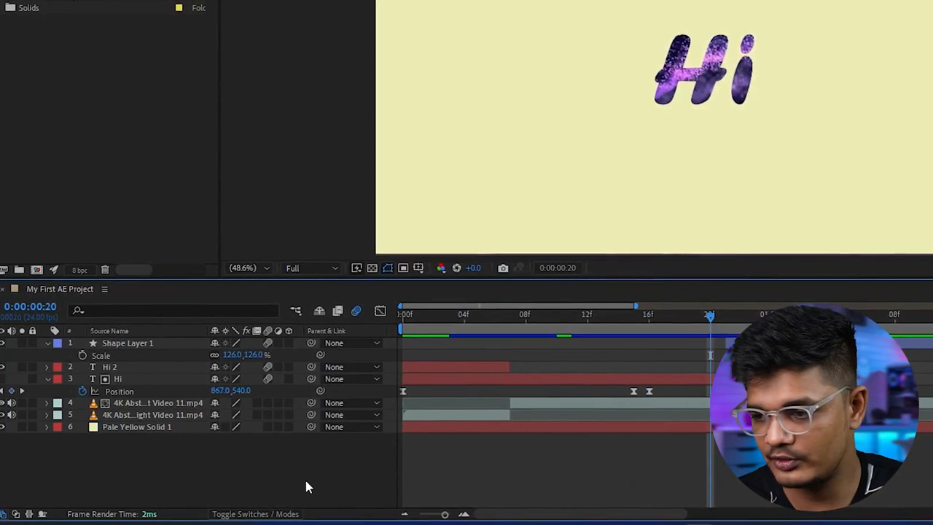
- Undo the motion blur and layer trims, and show Shape Layer 1's Position property at the 0:00:00:16 keyframe
key(Page_Up)
key(ctrl+z)
key(ctrl+z)
key(ctrl+z)
key(ctrl+z)
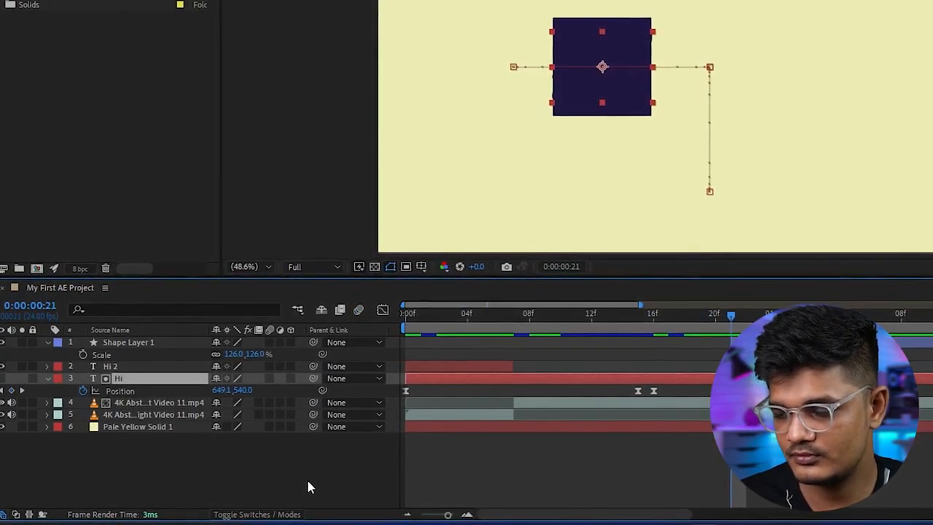
key(ctrl+z)
key(p)
key(j)
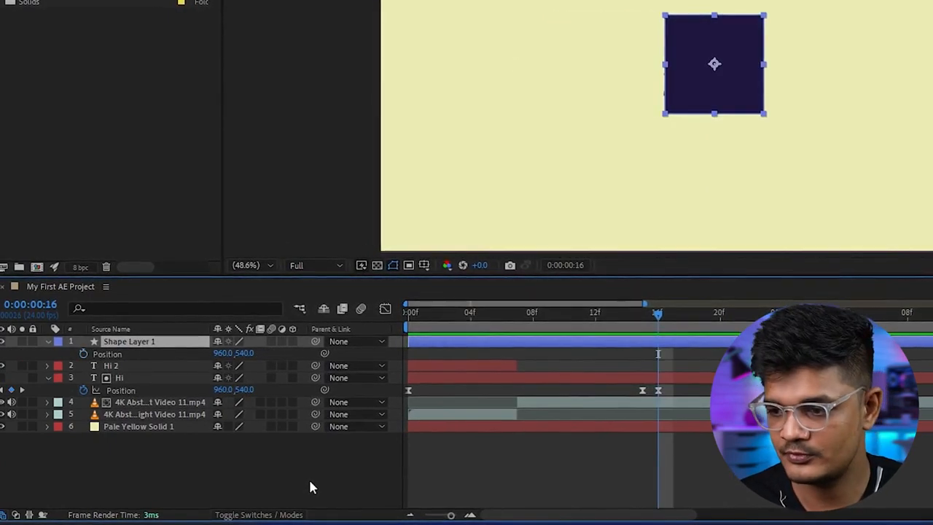
- Play the section from 0:00:00:16 repeatedly to compare the motion of the "Hi" text and the square
key(space)
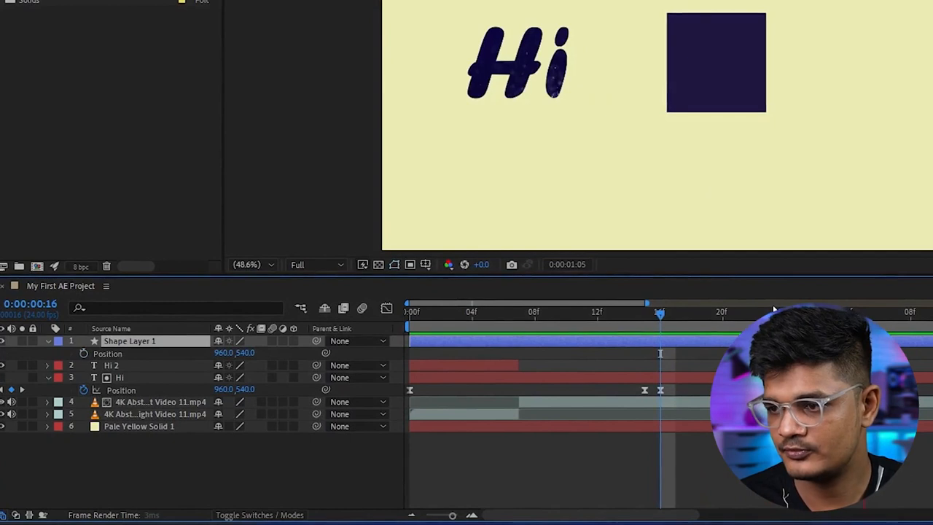
key(space)
click(670, 318)
key(space)
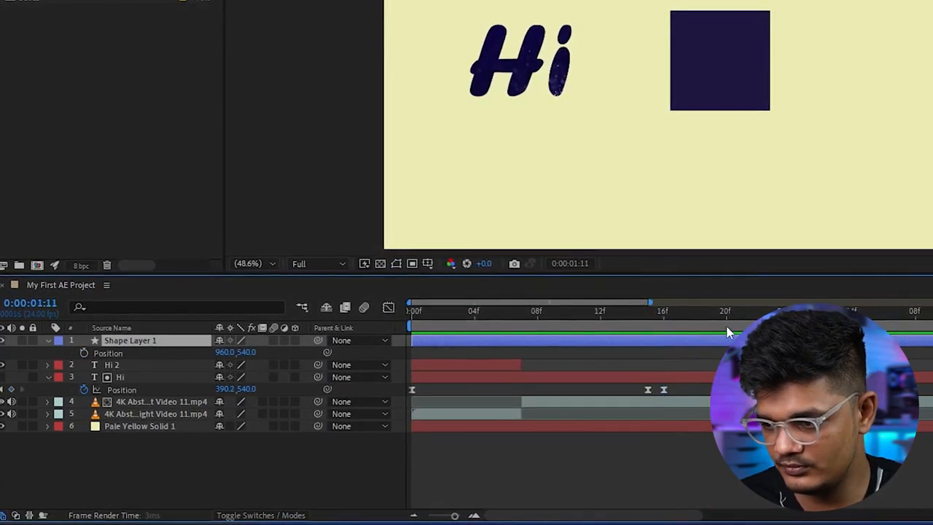
key(space)
drag(736, 316, 664, 329)
key(space)
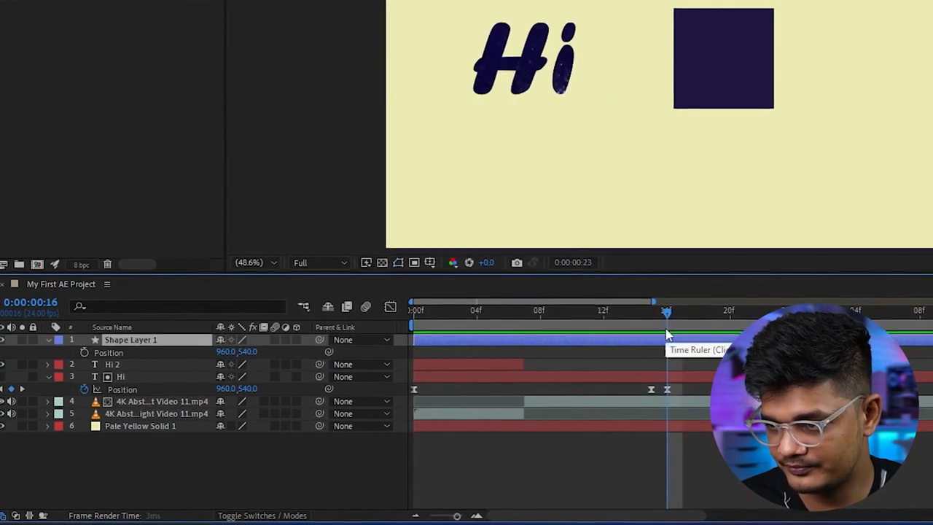
key(space)
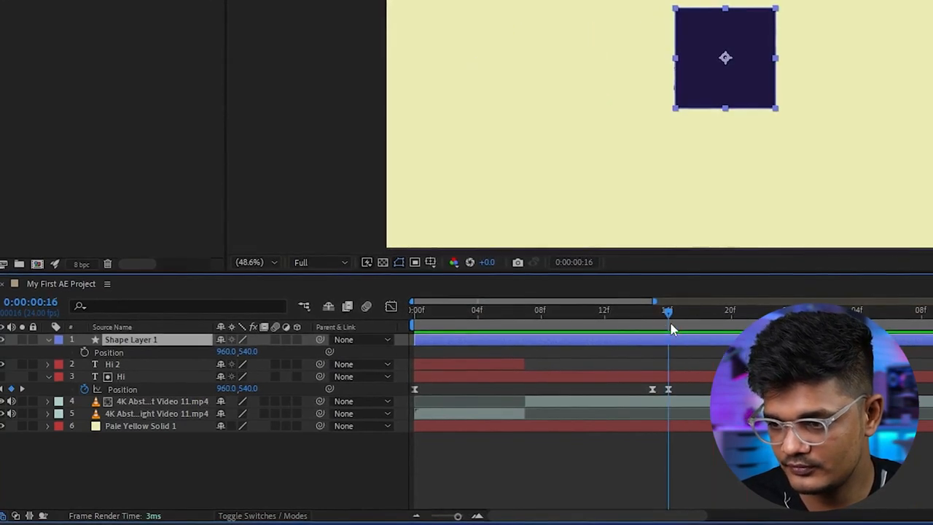
- Parent Shape Layer 1 to the Hi layer and play the linked movement
click(335, 476)
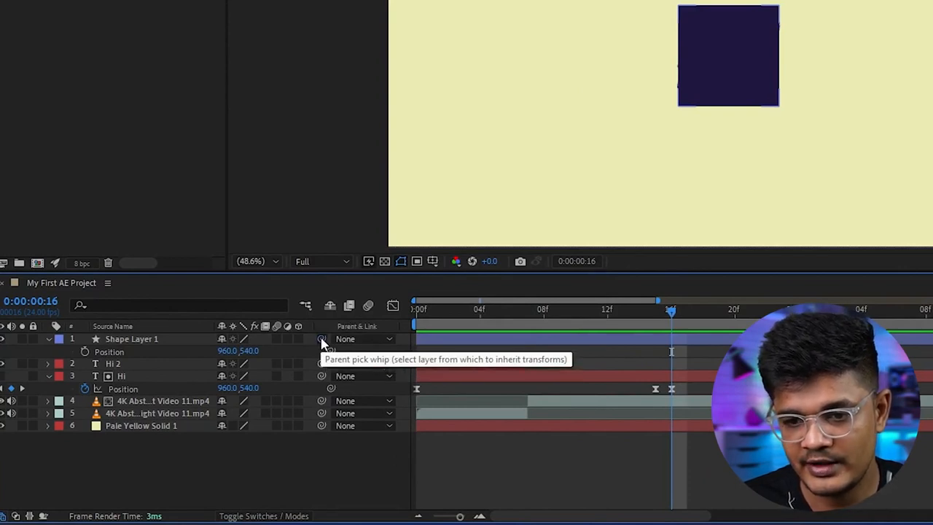
drag(224, 360, 131, 383)
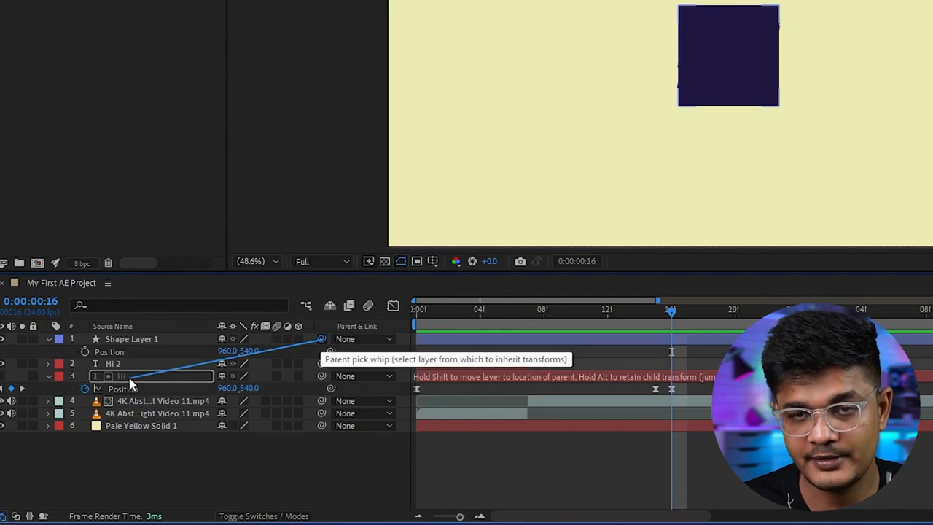
drag(131, 383, 119, 384)
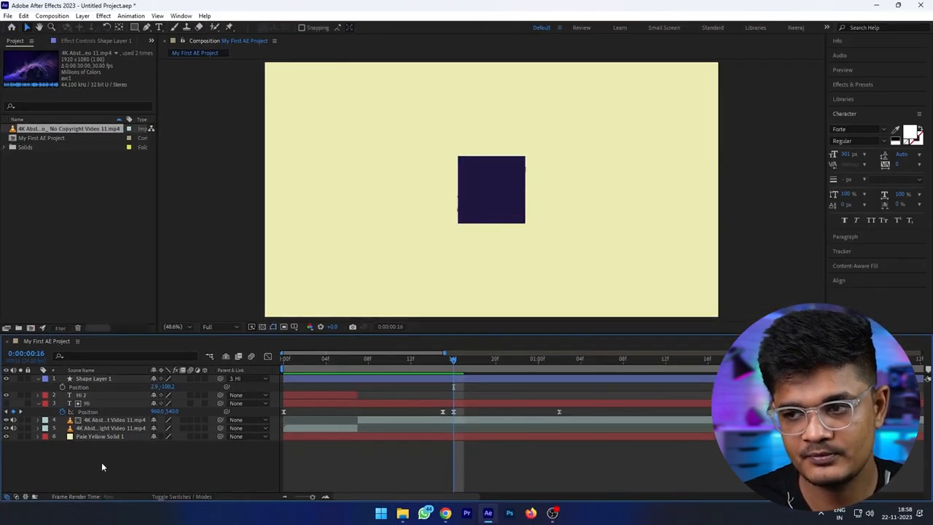
key(space)
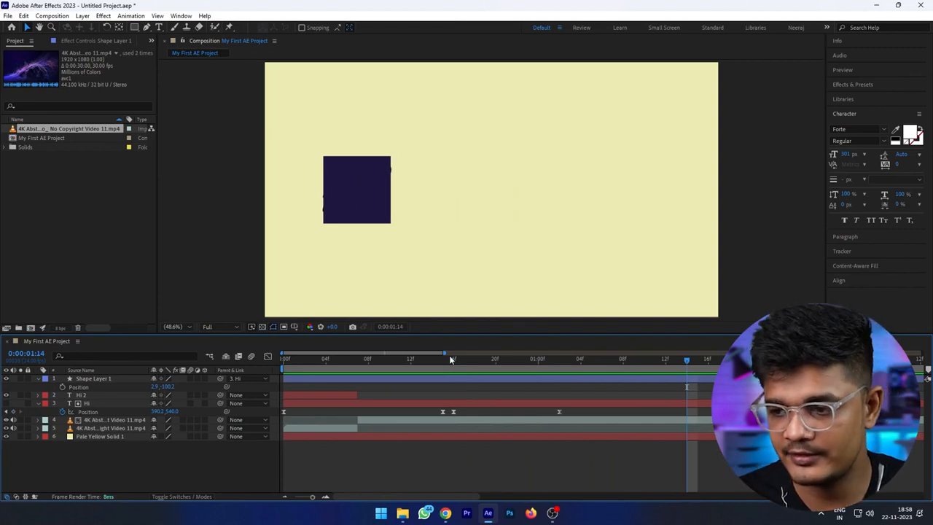
- Trim Shape Layer 1 to start at 0:00:00:21, then split the Hi layer there and delete its later part
drag(434, 361, 504, 360)
drag(286, 379, 508, 384)
click(556, 402)
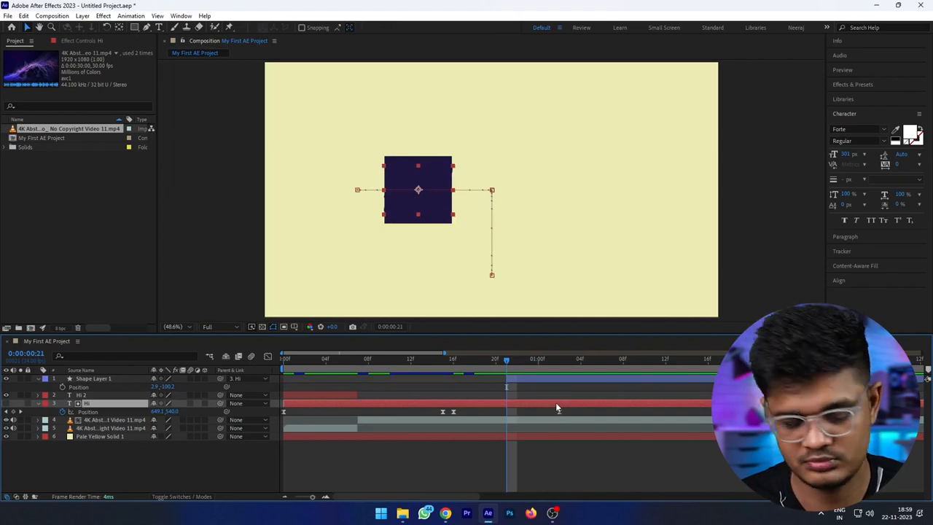
key(ctrl+shift+d)
key(Delete)
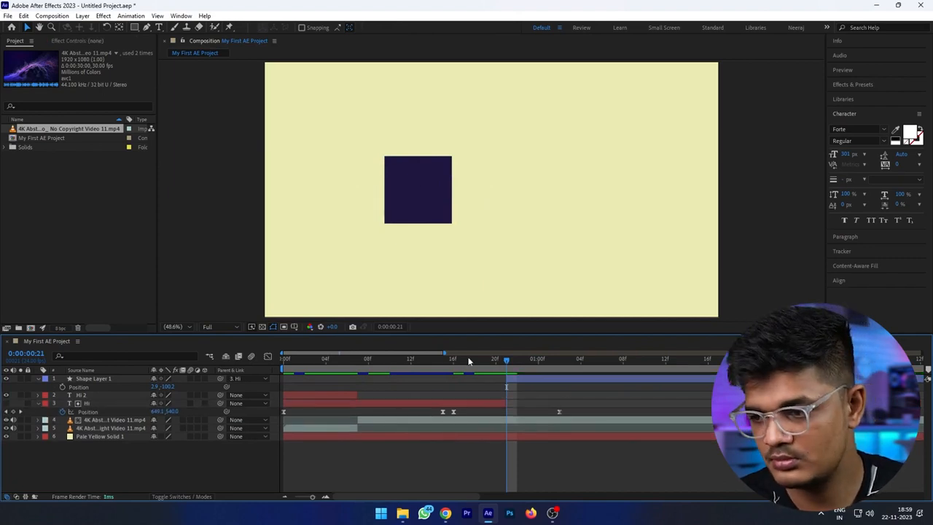
- Play and scrub through the animation to review the switch from the "Hi" text to the parented square
click(466, 360)
click(435, 364)
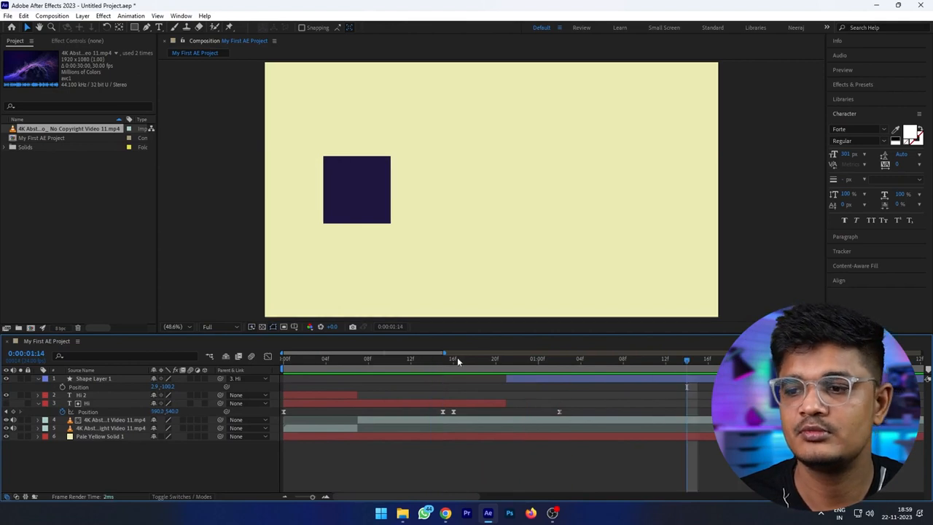
click(447, 364)
key(space)
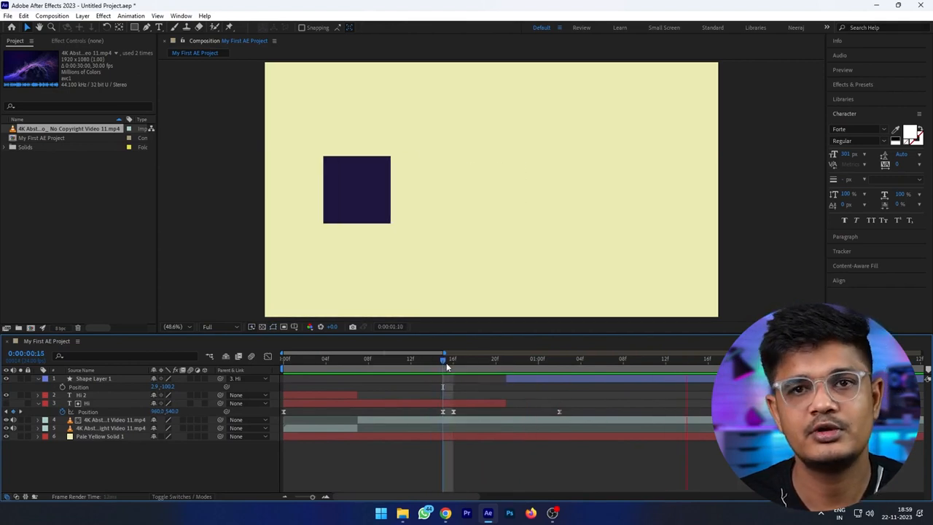
key(space)
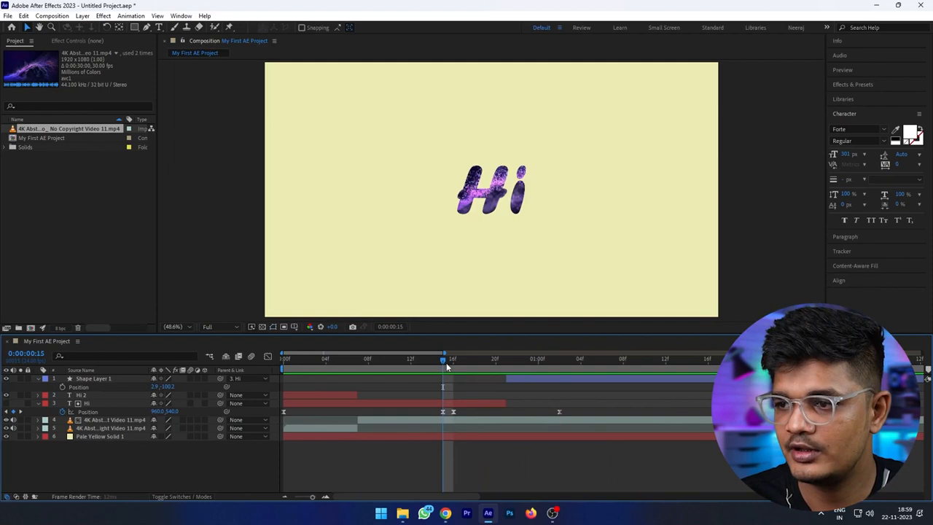
key(Home)
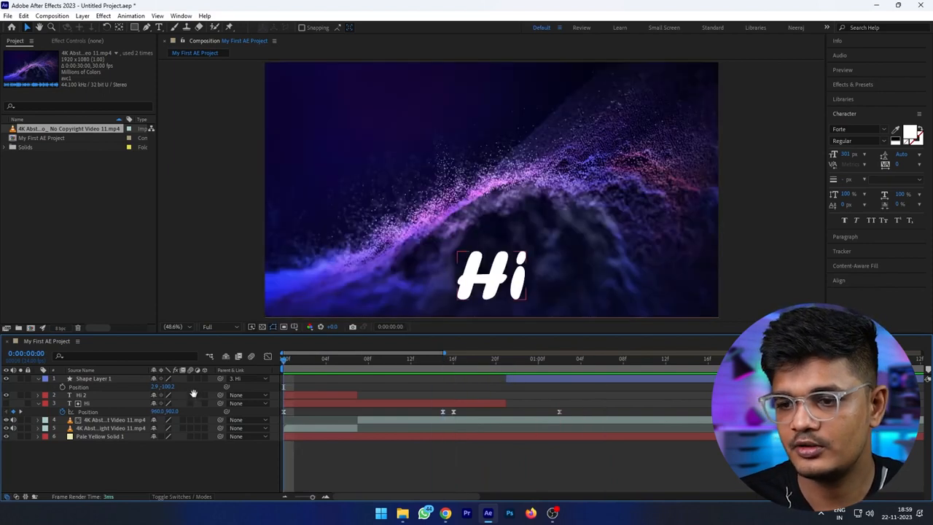
key(space)
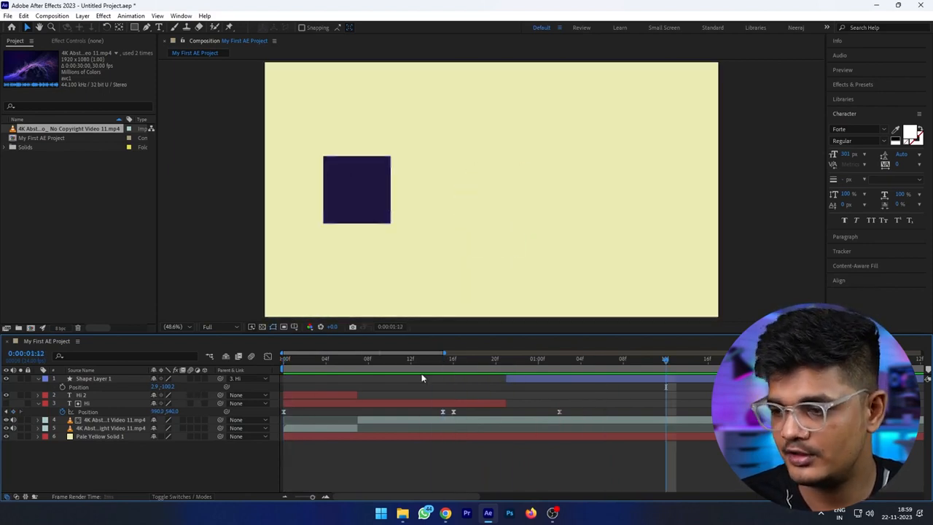
drag(548, 358, 460, 376)
key(space)
key(space)
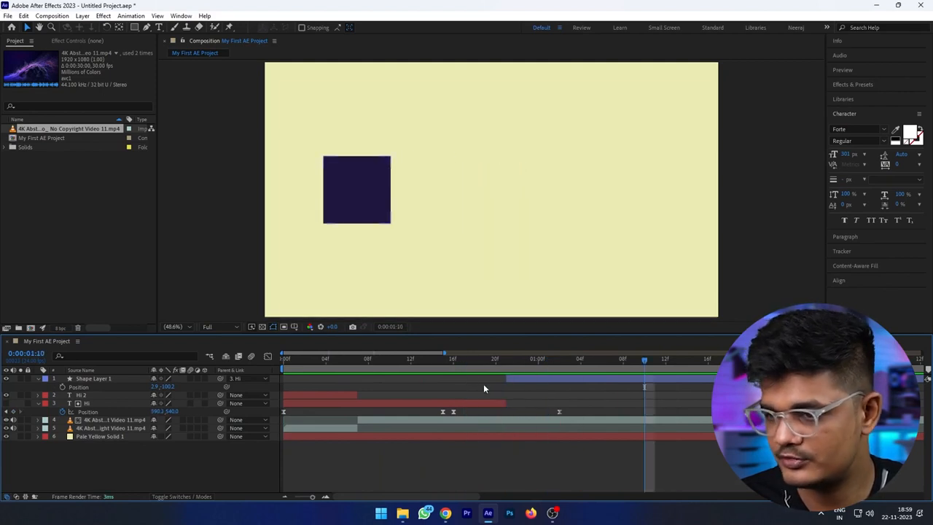
- Add a text layer reading "this is my" over the composition with the playhead at 0:00:01:03
drag(500, 362, 558, 367)
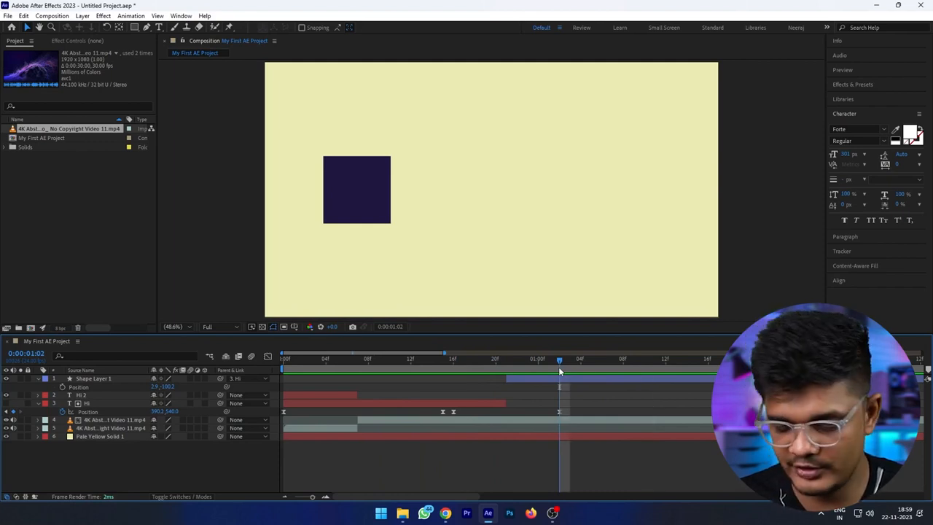
key(Page_Down)
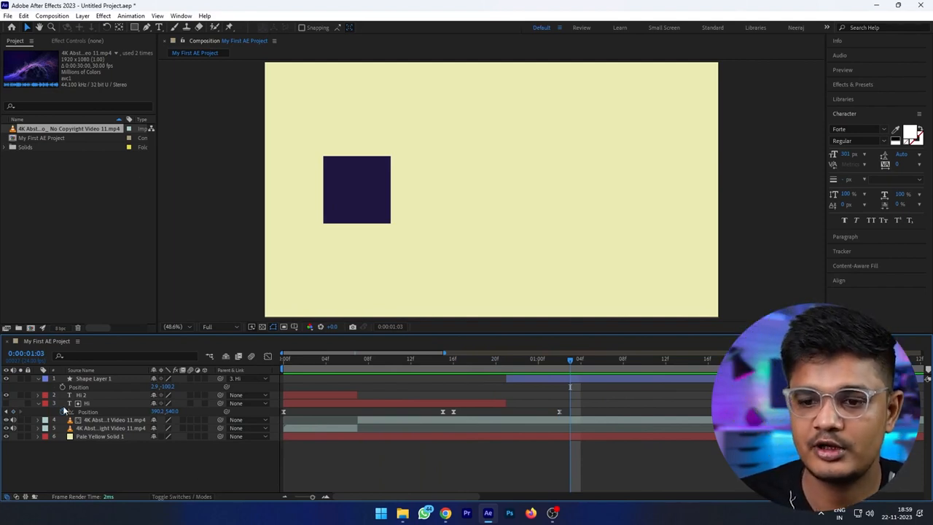
click(446, 196)
text(this)
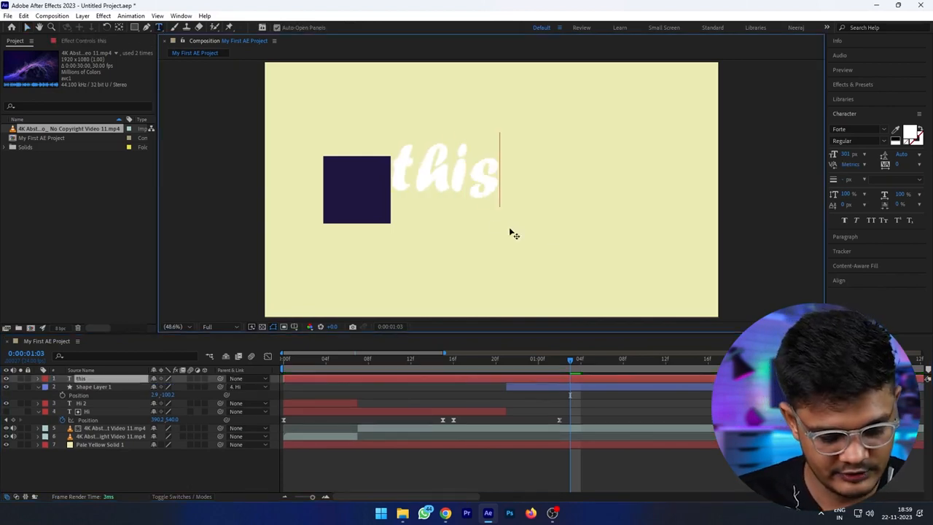
text( is my)
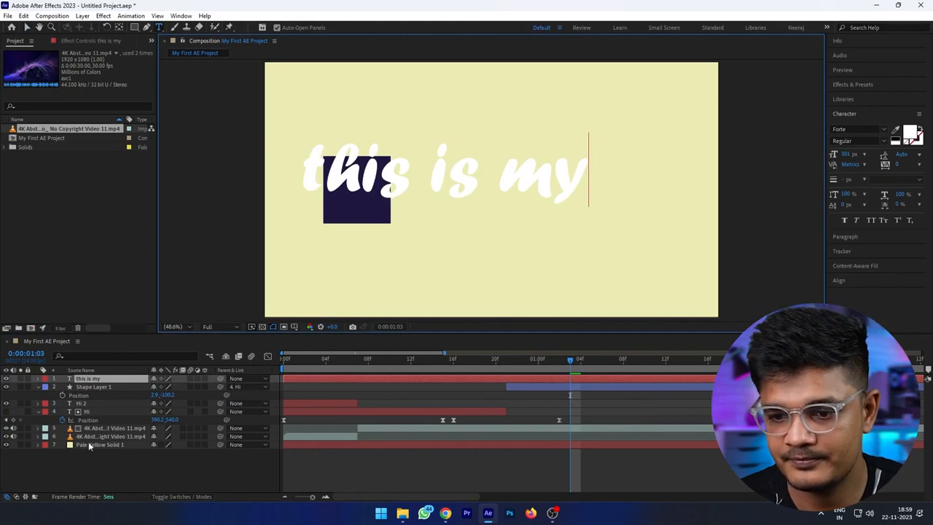
- Recolour the "this is my" text with the dark purple sampled from the square
click(91, 465)
click(97, 378)
click(897, 128)
click(358, 210)
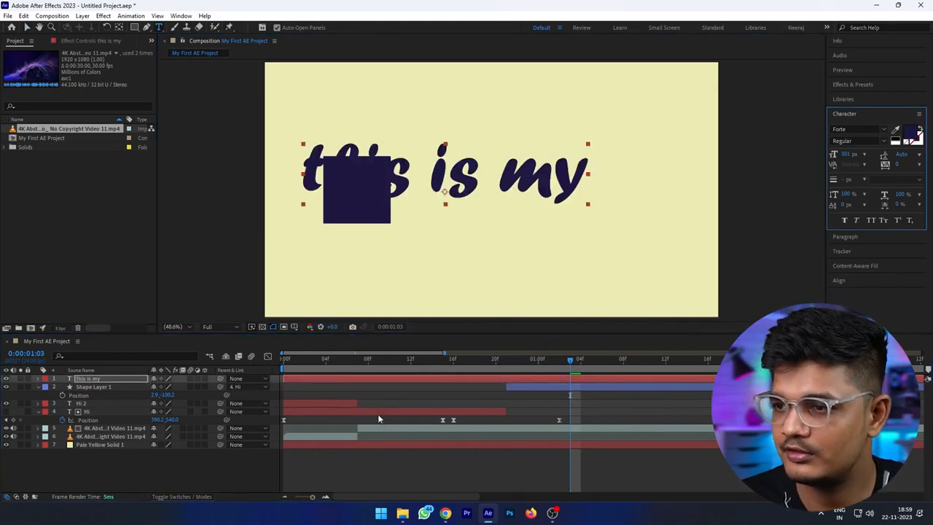
- Set the font of the "this is my" text to Montserrat Bold
click(121, 472)
click(106, 378)
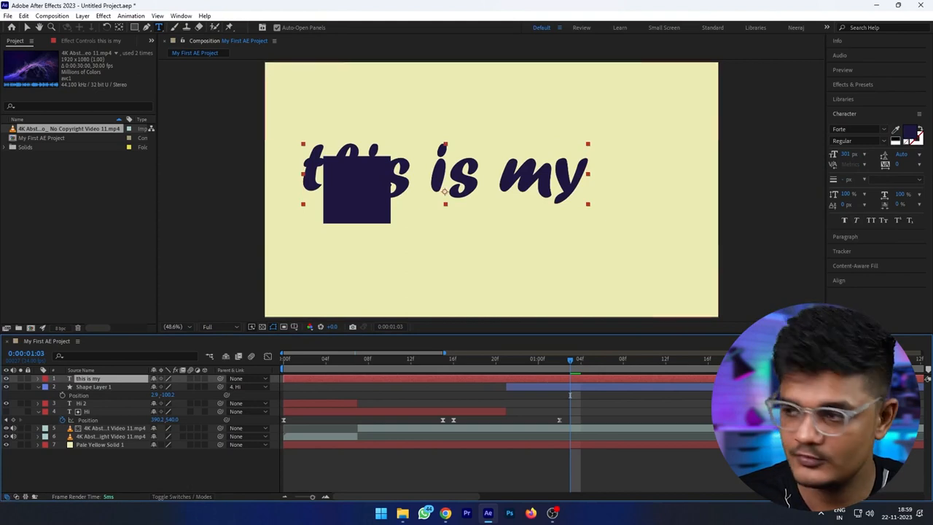
click(879, 129)
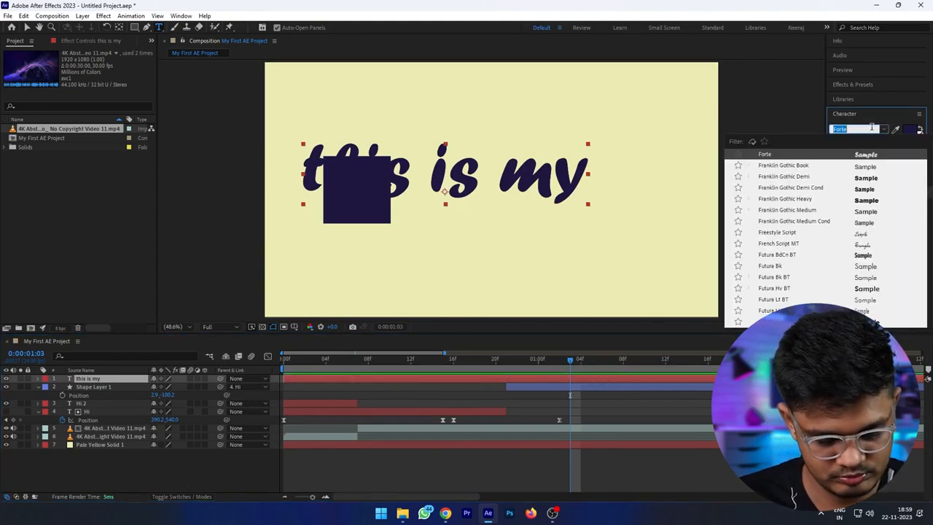
text(mono)
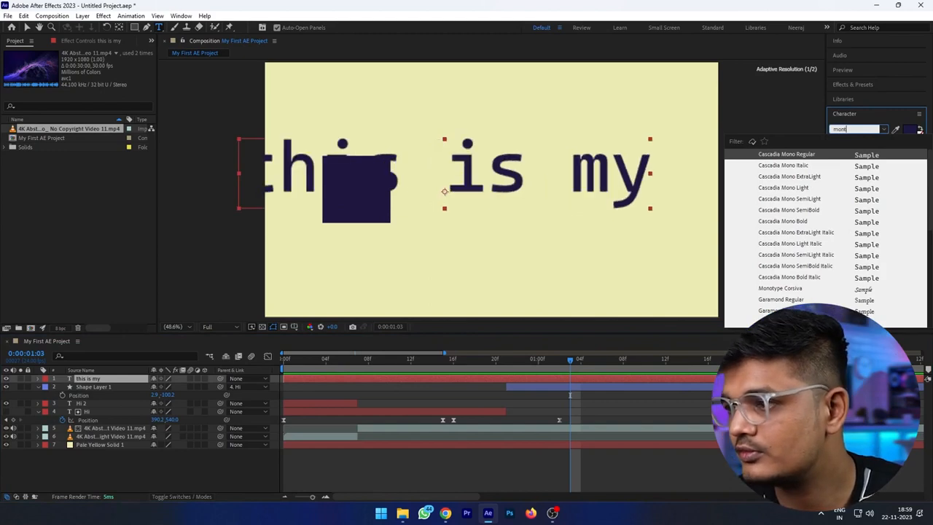
key(BackSpace)
text(t)
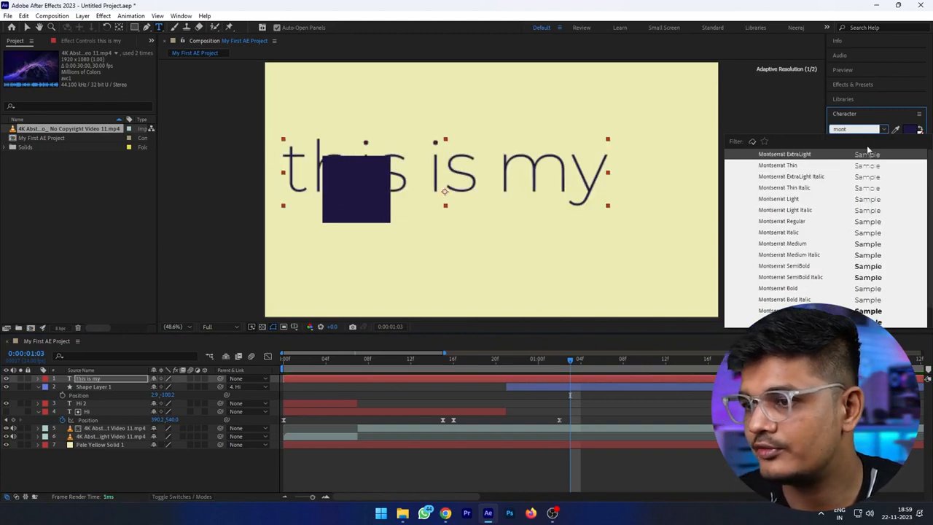
click(788, 288)
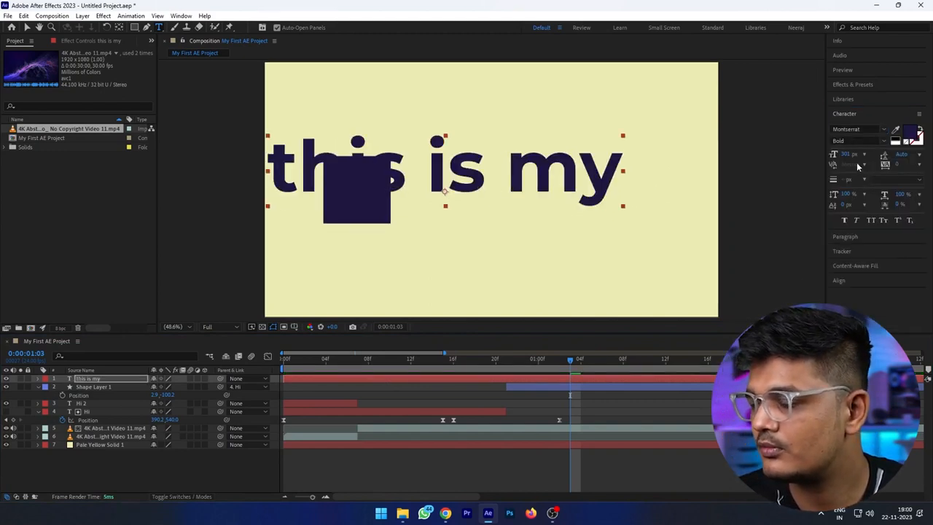
- Set the "this is my" text to Akira Expanded Super Bold at a size of 210 px
click(864, 129)
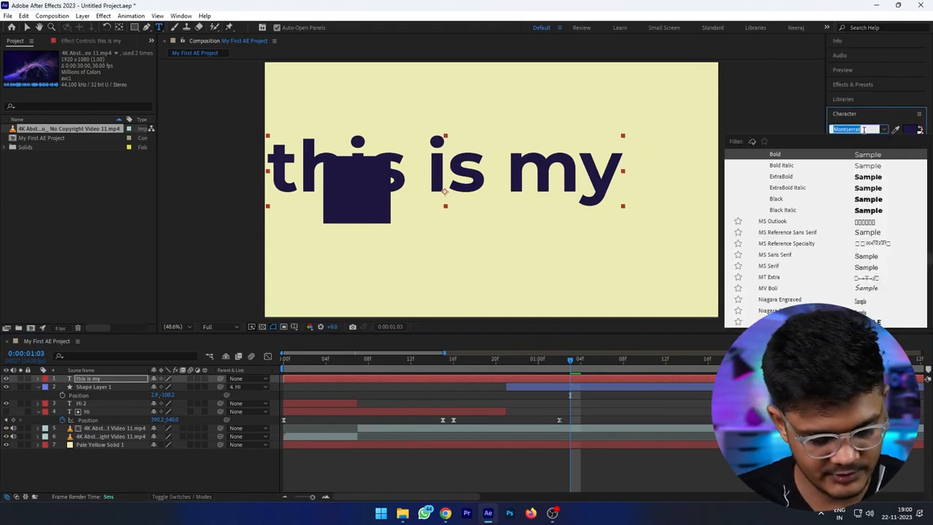
text(akir)
click(772, 157)
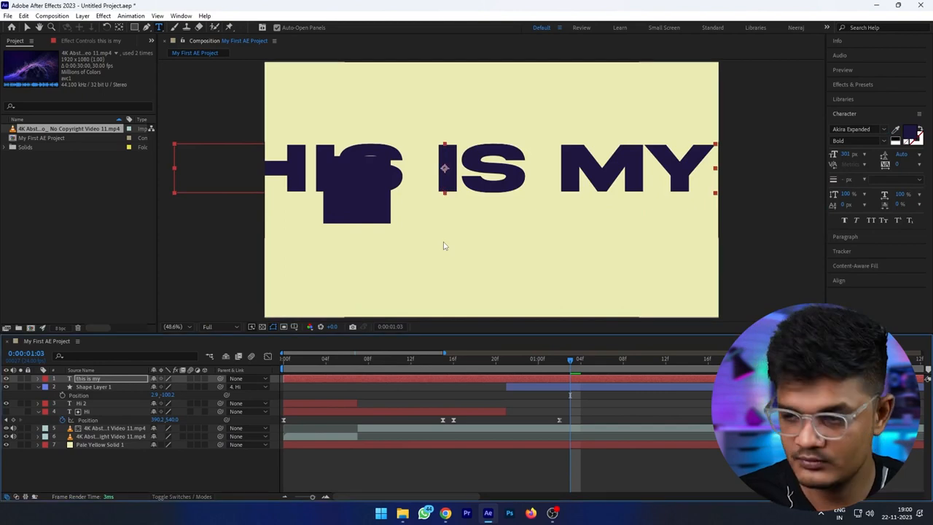
drag(846, 155, 805, 162)
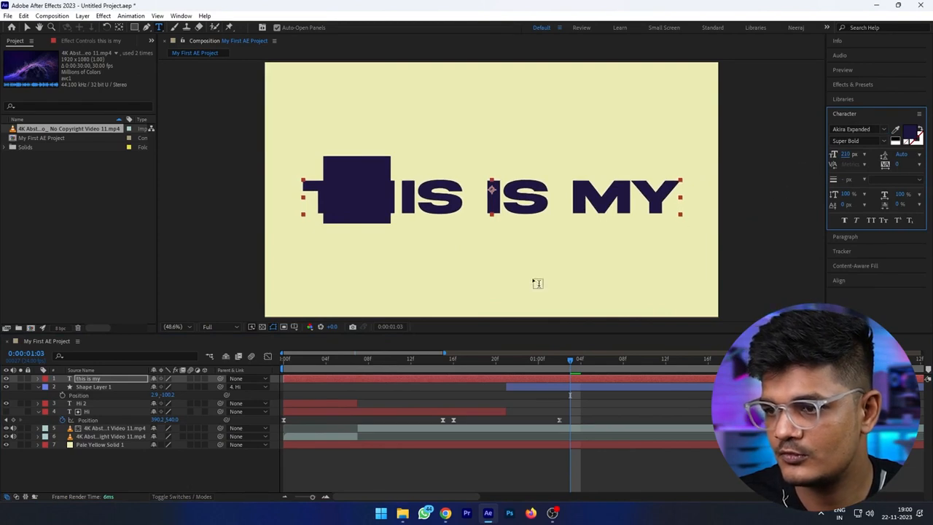
- Centre the "this is my" text layer in the composition
click(163, 463)
key(v)
click(102, 379)
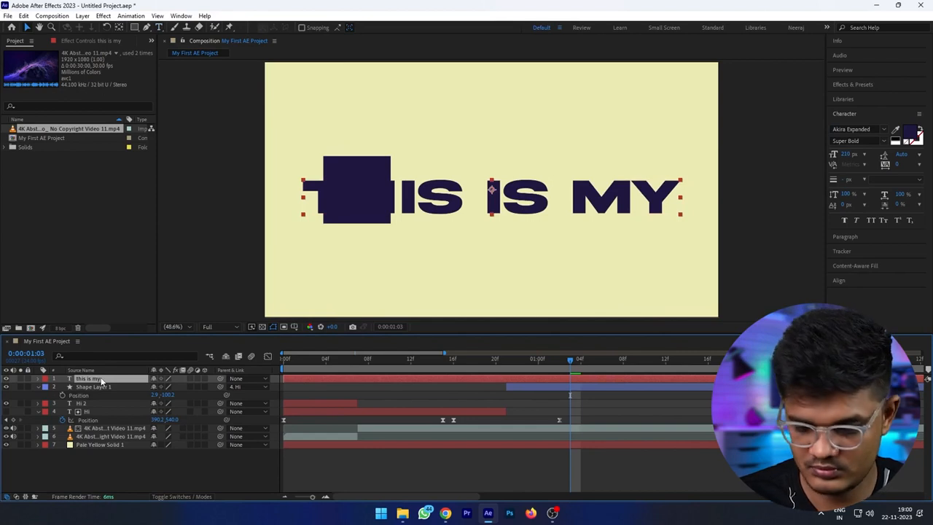
key(ctrl+Home)
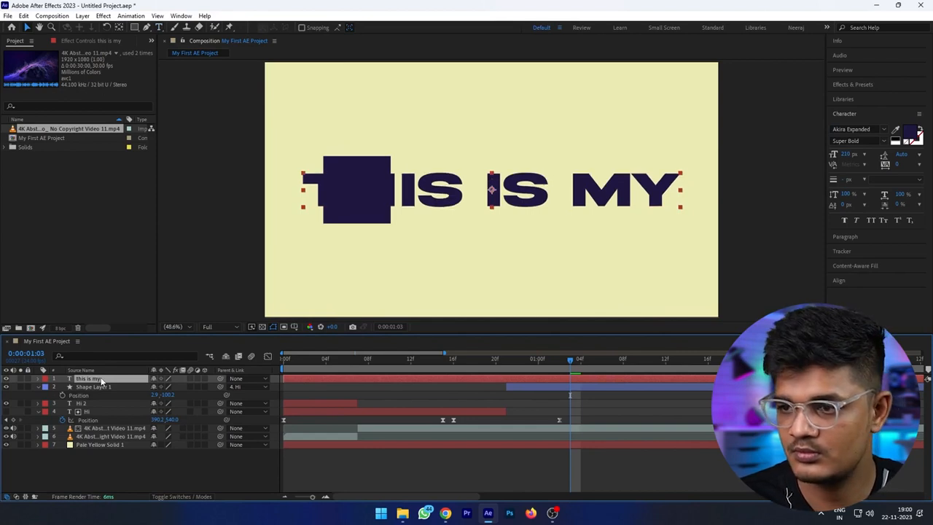
- Deselect the text layer and start saving the untitled project
click(110, 472)
key(ctrl+s)
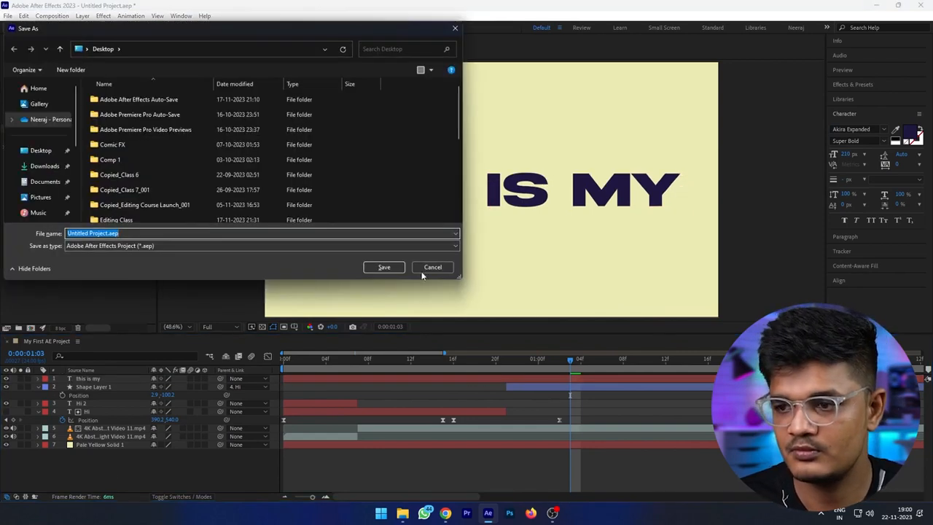
- Try tightening the "this is my" text's tracking to -104 and undo the change
click(428, 268)
click(100, 379)
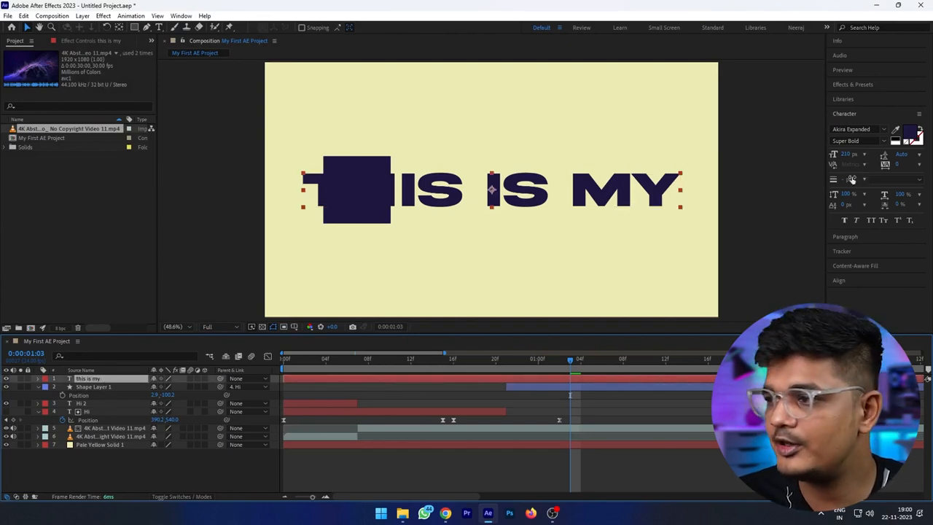
click(896, 164)
drag(891, 164, 854, 172)
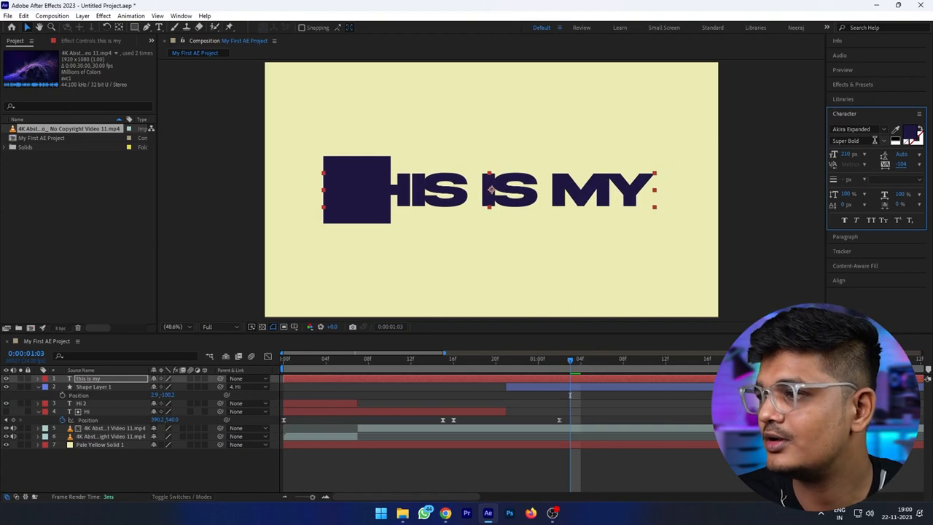
key(ctrl+z)
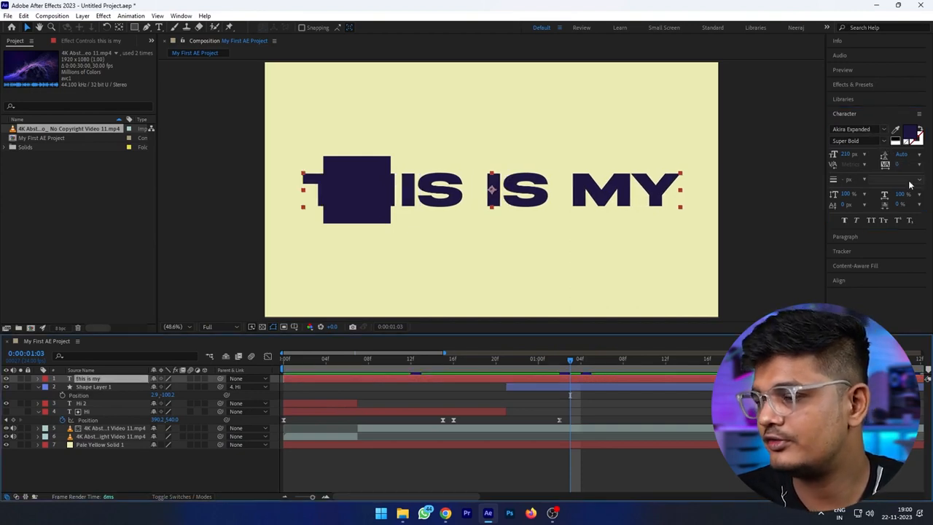
- Format the "this is my" text in Montserrat Black with All Caps
click(860, 129)
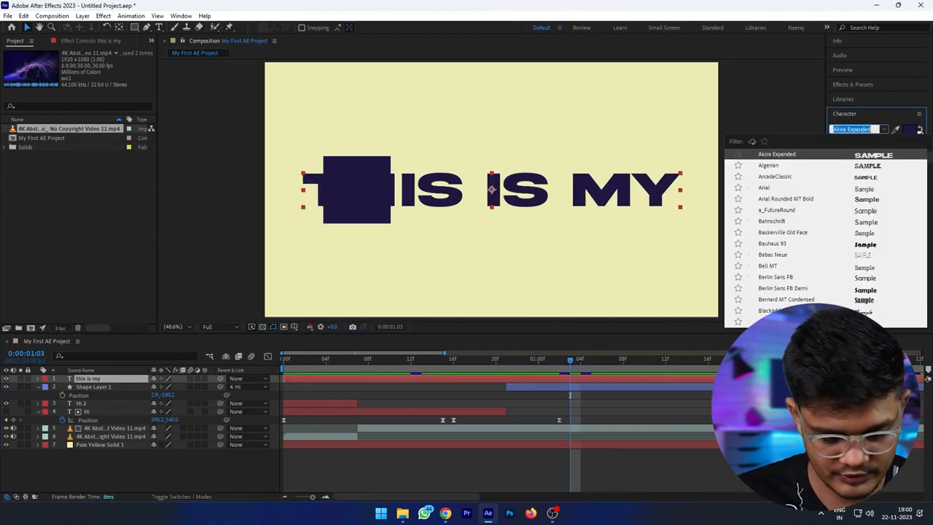
key(BackSpace)
text(mont)
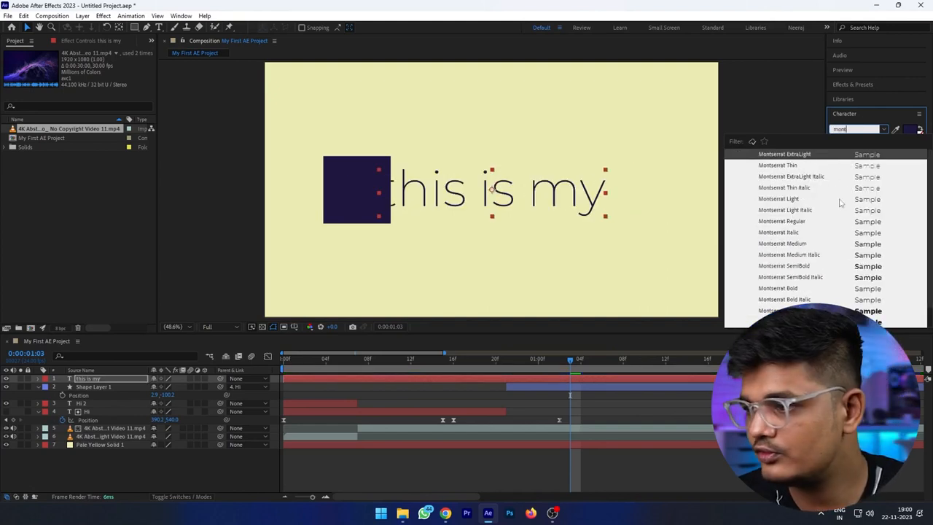
click(796, 288)
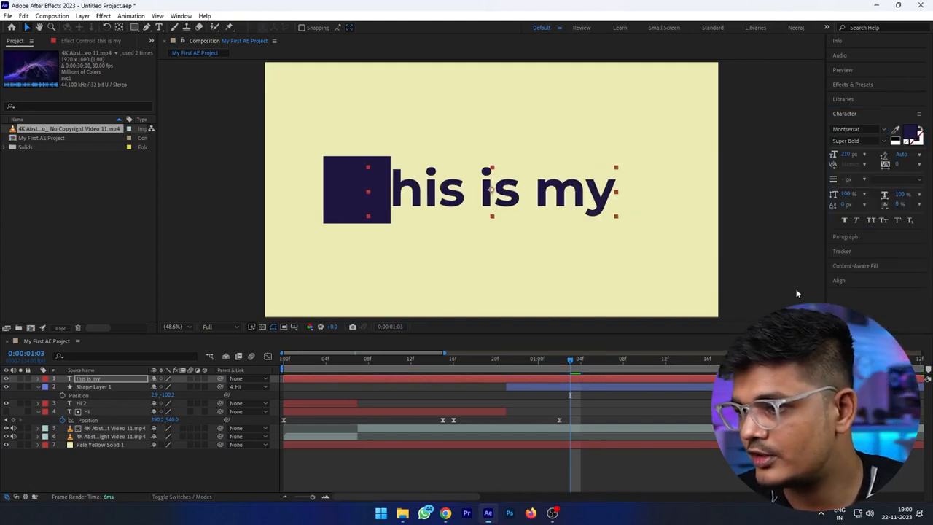
click(875, 220)
click(856, 129)
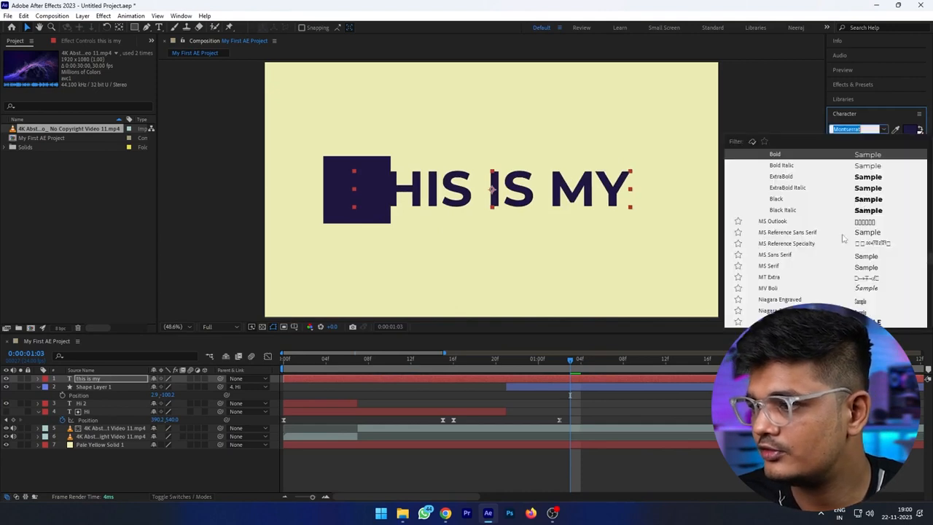
click(778, 200)
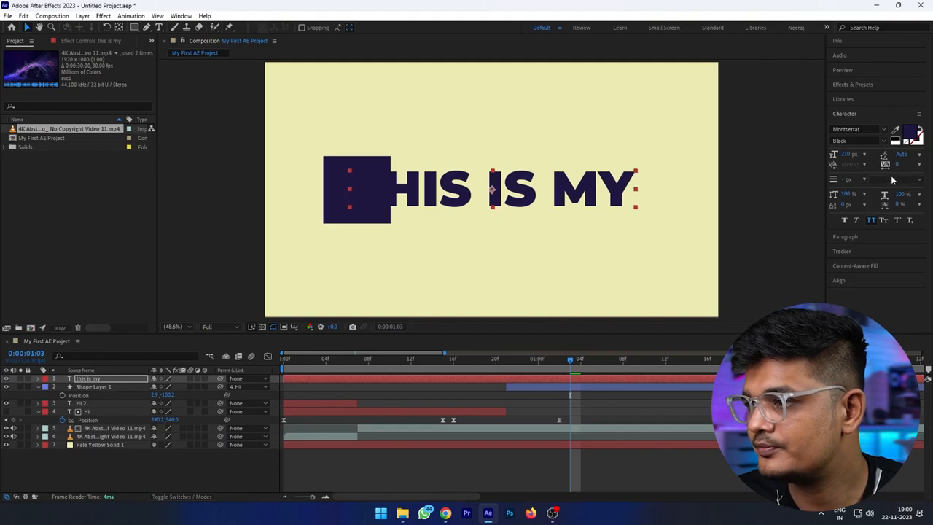
- Enlarge the "this is my" text with tracking at -15, and center its anchor point and the layer in the composition
drag(898, 166, 867, 150)
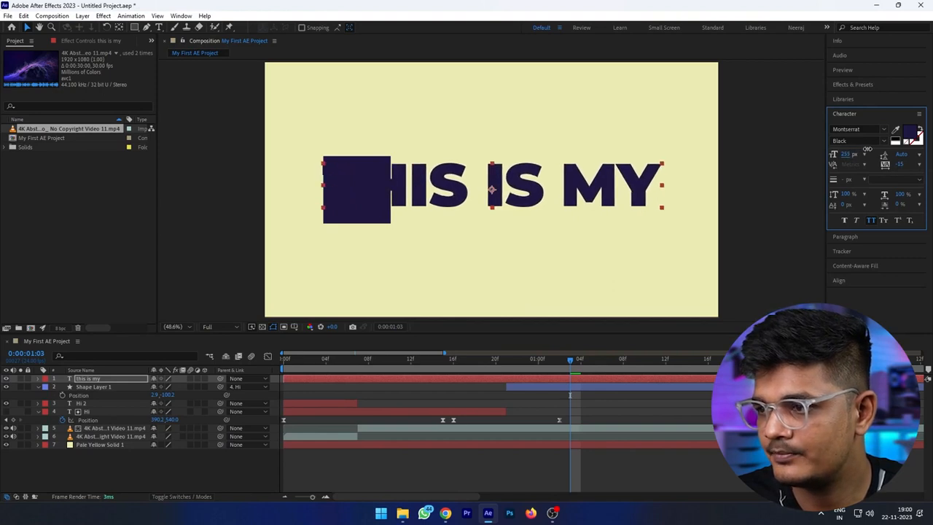
key(ctrl+alt+Home)
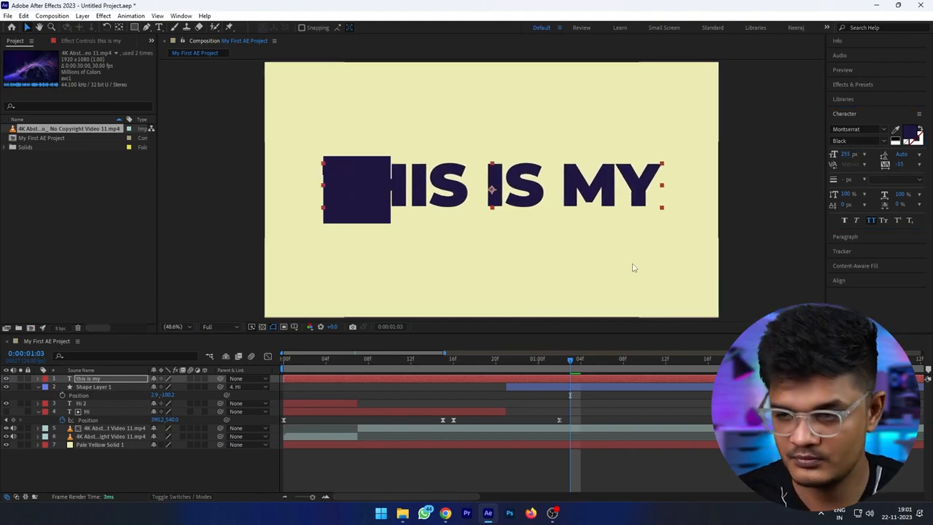
key(ctrl+Home)
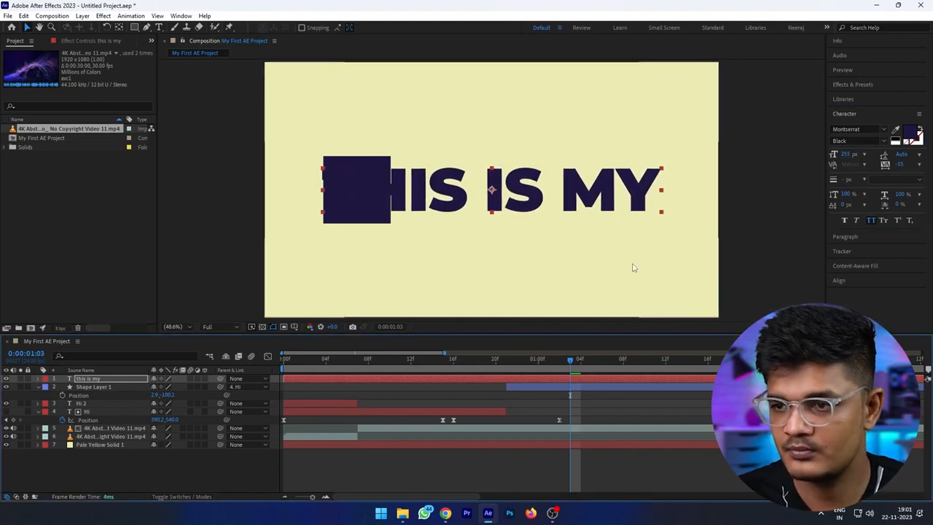
- Set the "this is my" text to 255 px with a tracking of -20, and deselect the layer
click(848, 156)
text(255)
key(Return)
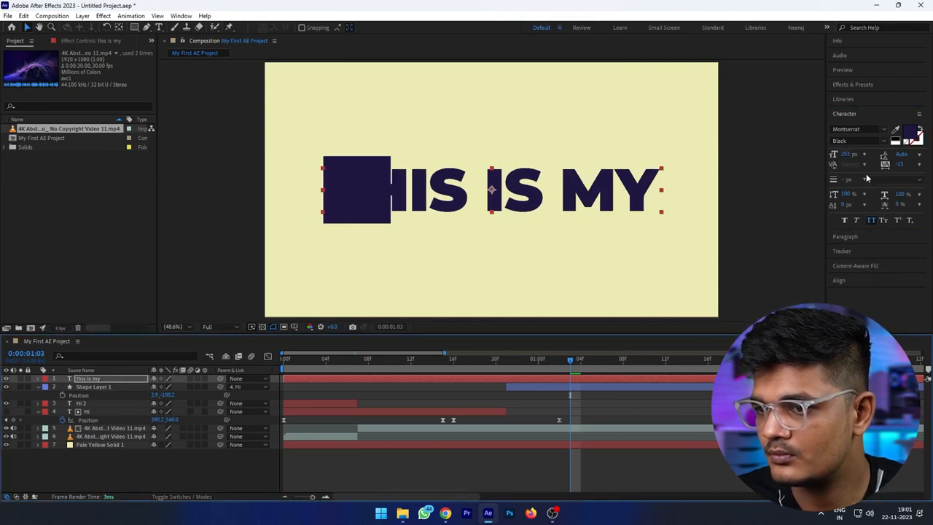
drag(898, 166, 896, 165)
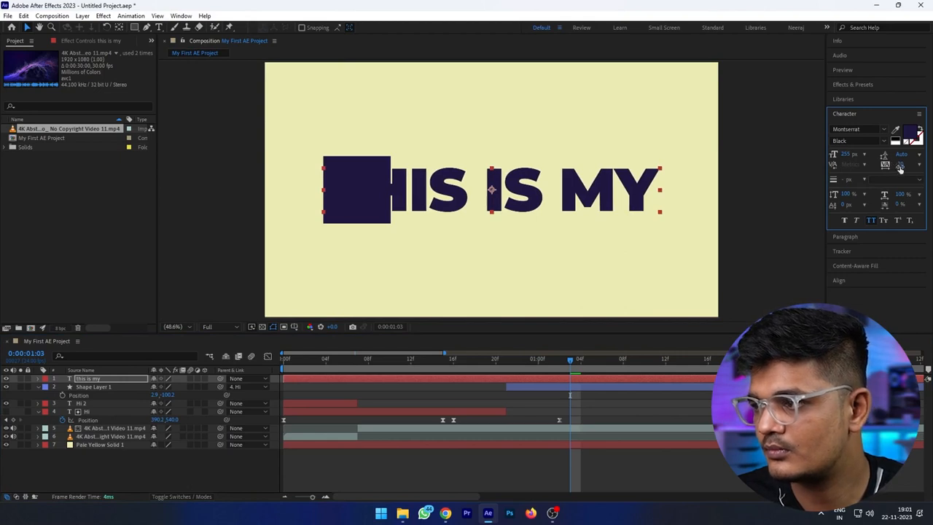
click(170, 475)
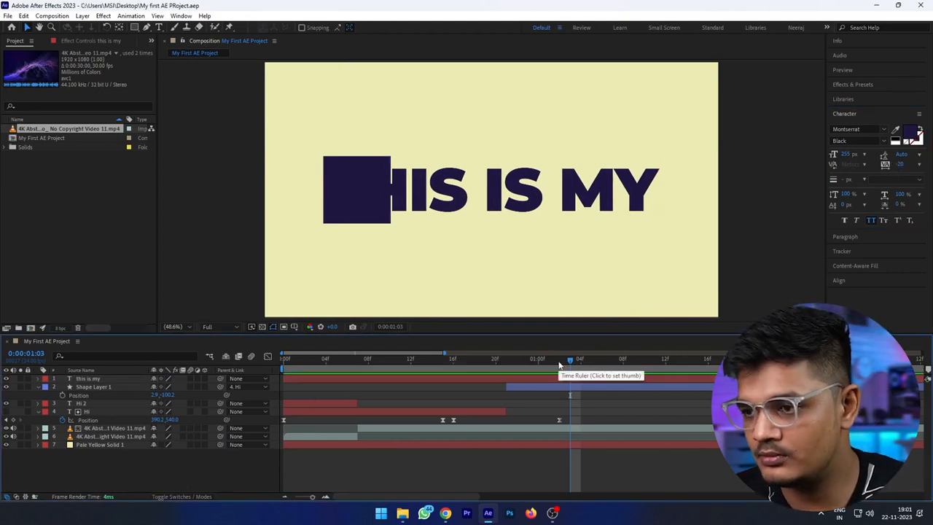
- Trim the start of the "this is my" layer in the timeline so that only the square shows at 1:03
mouse_move(560, 365)
mouse_down()
mouse_move(506, 373)
mouse_move(567, 374)
mouse_move(531, 375)
mouse_move(566, 374)
mouse_move(558, 377)
mouse_up()
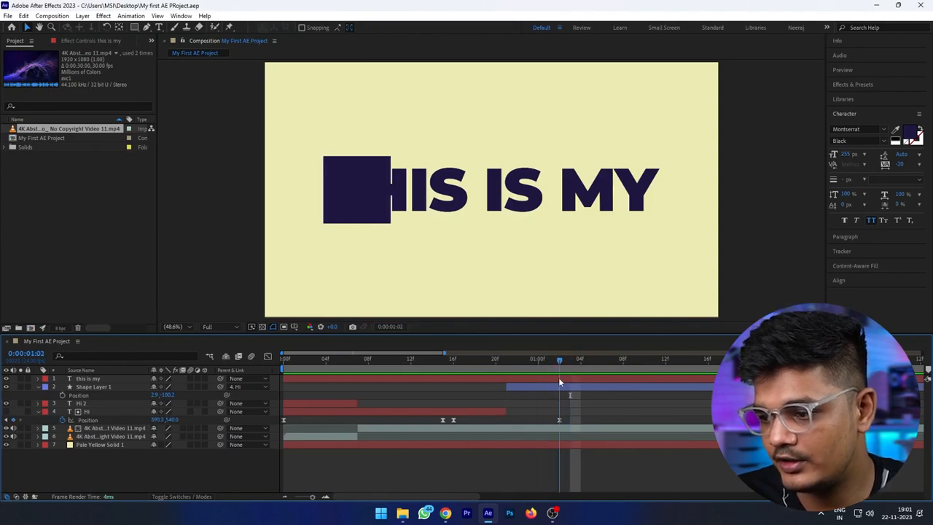
drag(284, 378, 615, 387)
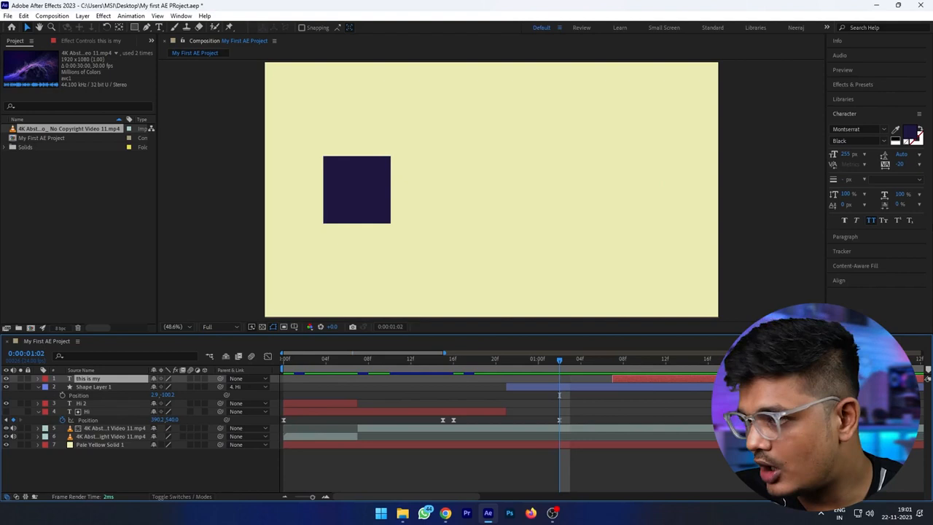
click(573, 357)
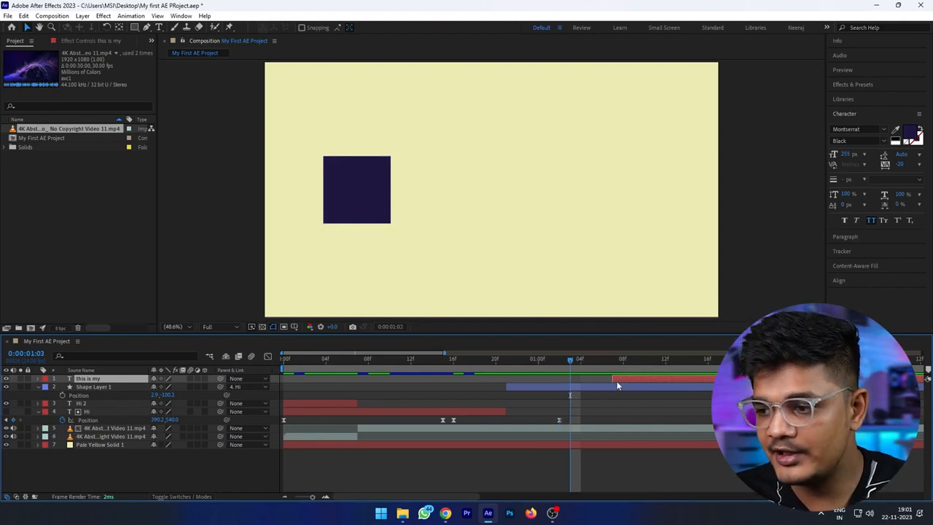
drag(614, 378, 548, 378)
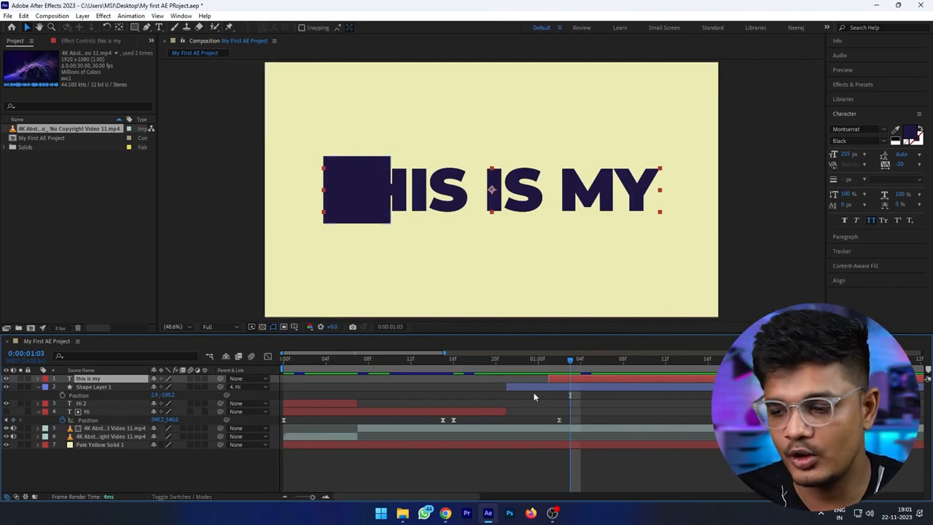
drag(549, 379, 758, 379)
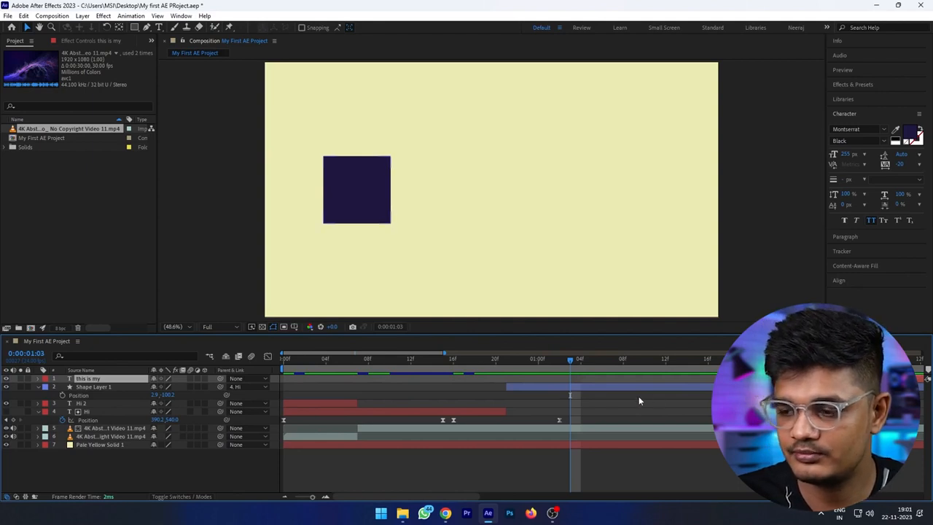
- Keyframe the square's Position at 1:03 and move it beyond the frame's right edge to 1710.9, -100.2 at 1:13
click(572, 386)
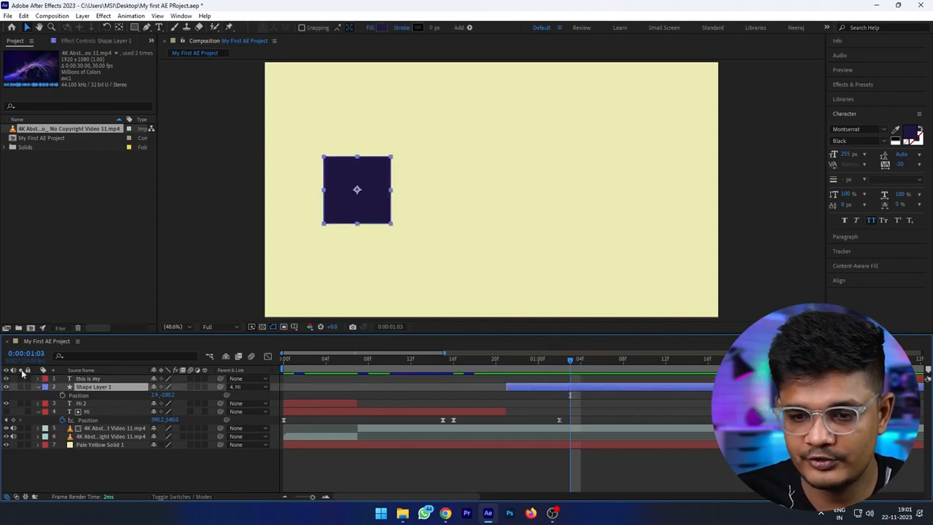
click(63, 396)
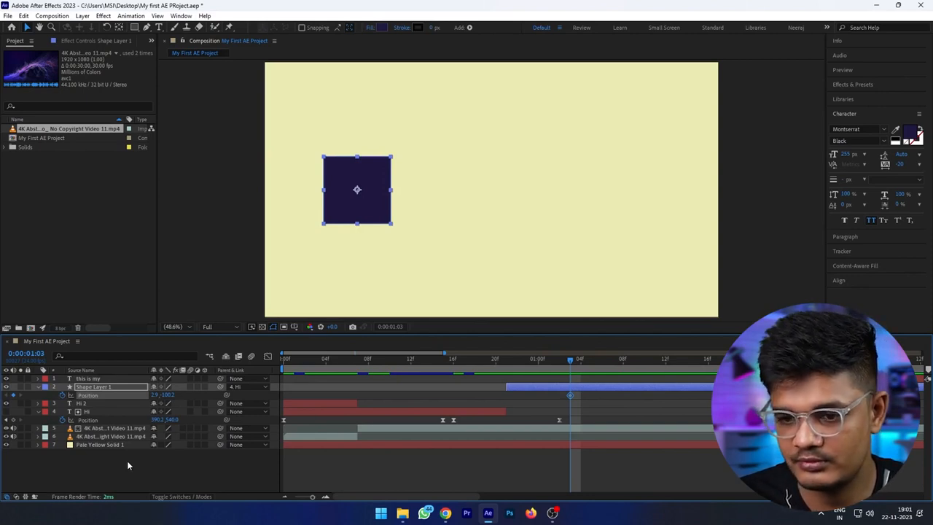
key(shift+Page_Down)
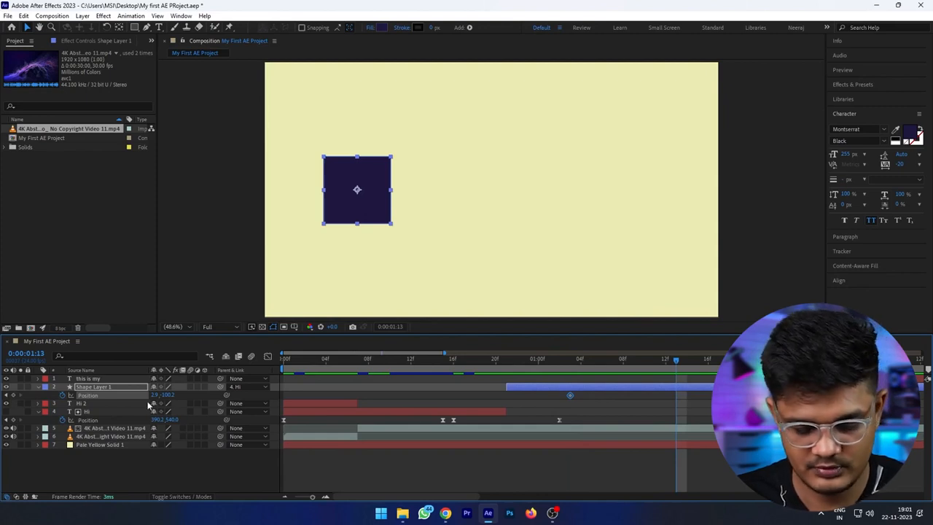
key(p)
key(p)
drag(155, 397, 932, 464)
drag(161, 396, 297, 396)
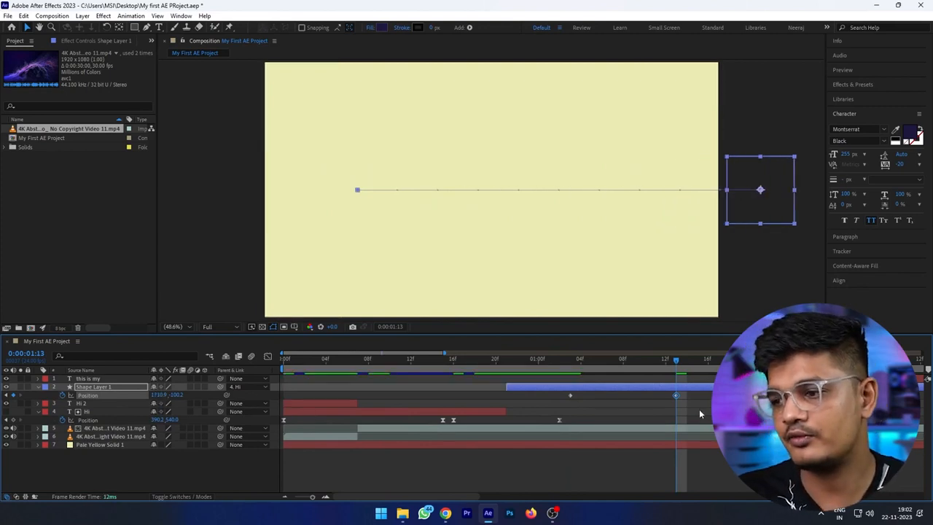
- Apply Easy Ease to both of Shape Layer 1's Position keyframes and deselect the layer
drag(699, 394, 551, 408)
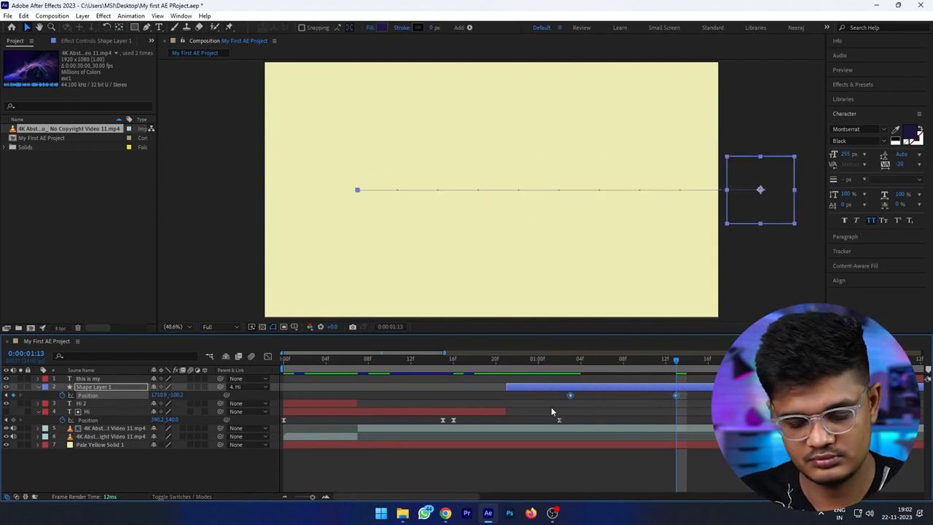
key(F9)
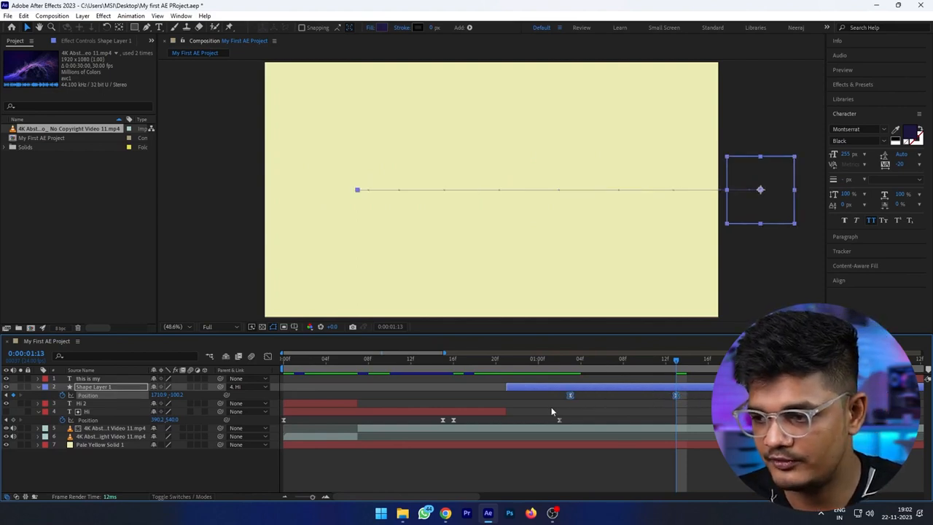
click(180, 487)
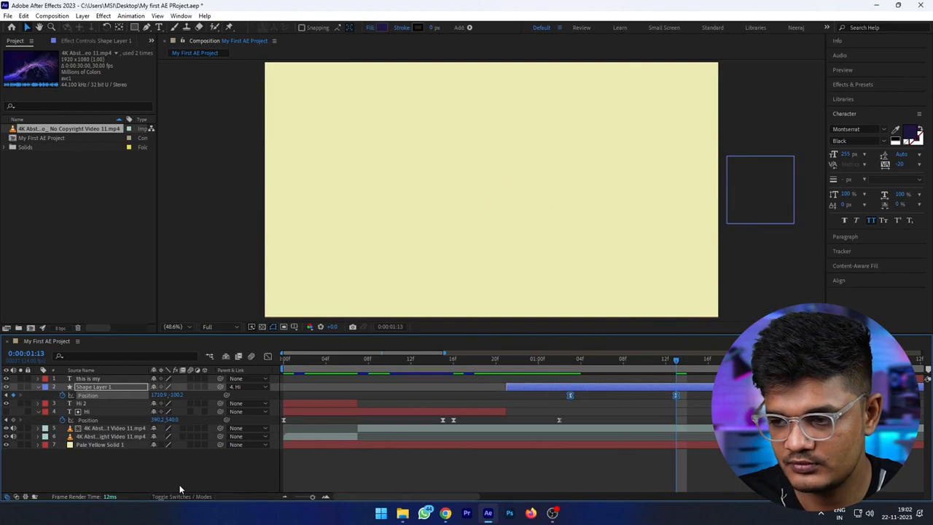
- Reshape the square's Position speed curve in the Graph Editor to build up slowly and peak just before 1:13
click(268, 356)
click(127, 396)
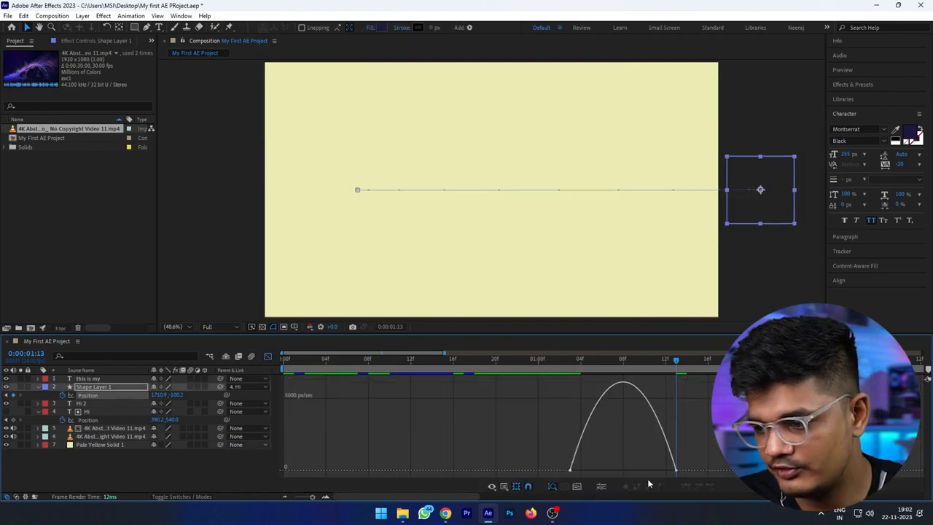
drag(586, 459, 543, 475)
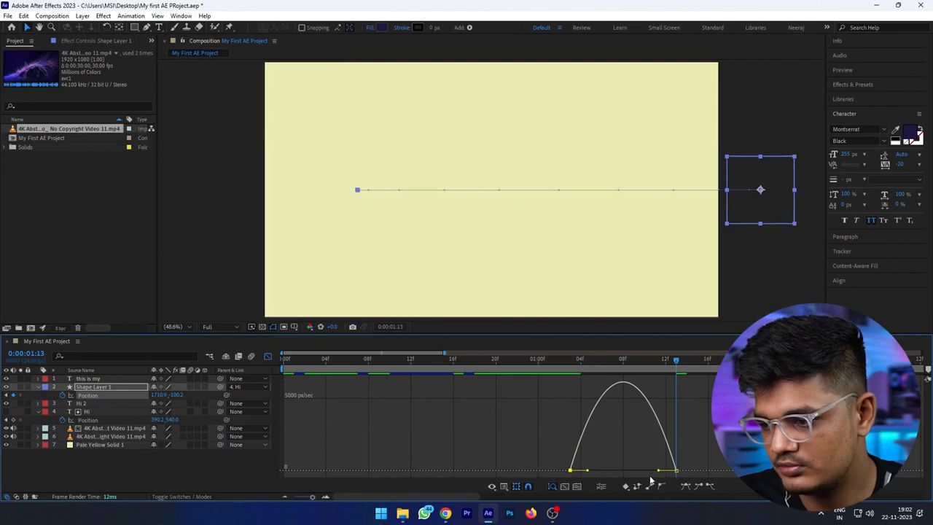
drag(658, 470, 674, 470)
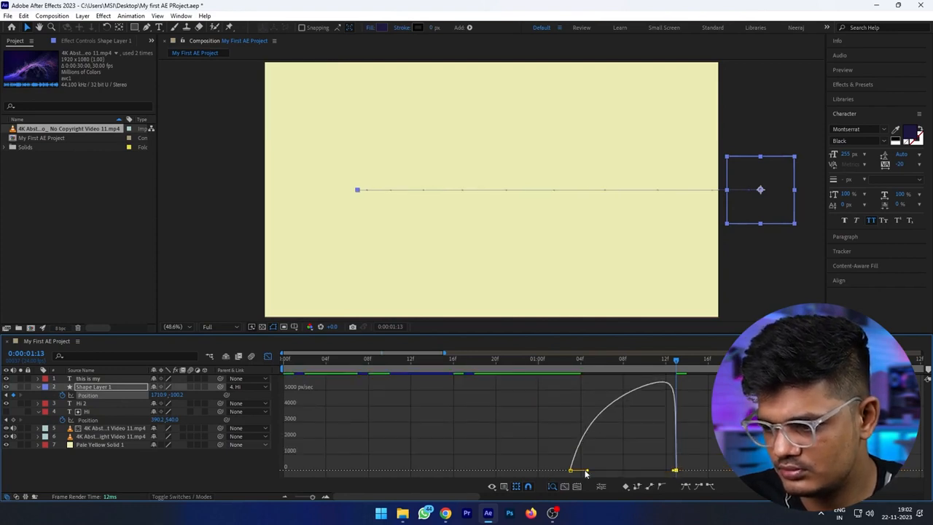
drag(585, 472, 623, 474)
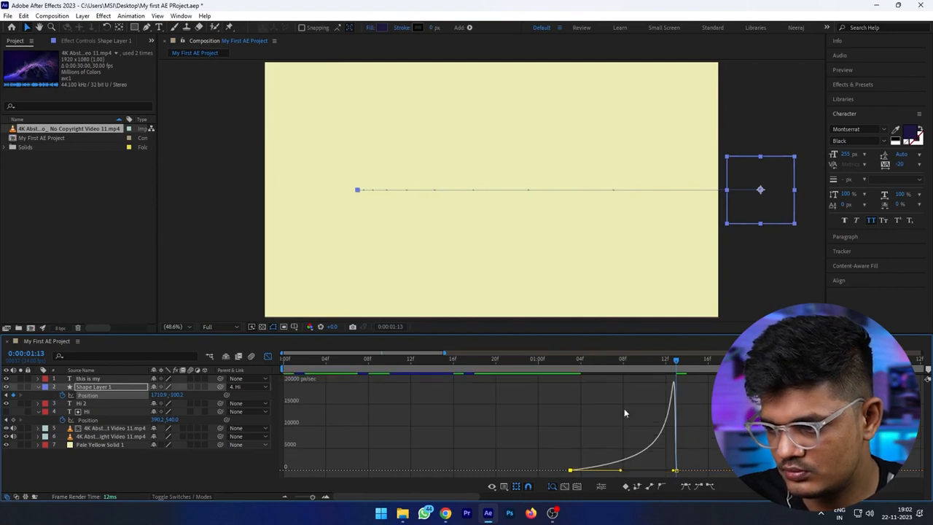
- Lengthen the easing into the square's last Position keyframe so the speed peaks near 1:12, and preview the motion
click(559, 362)
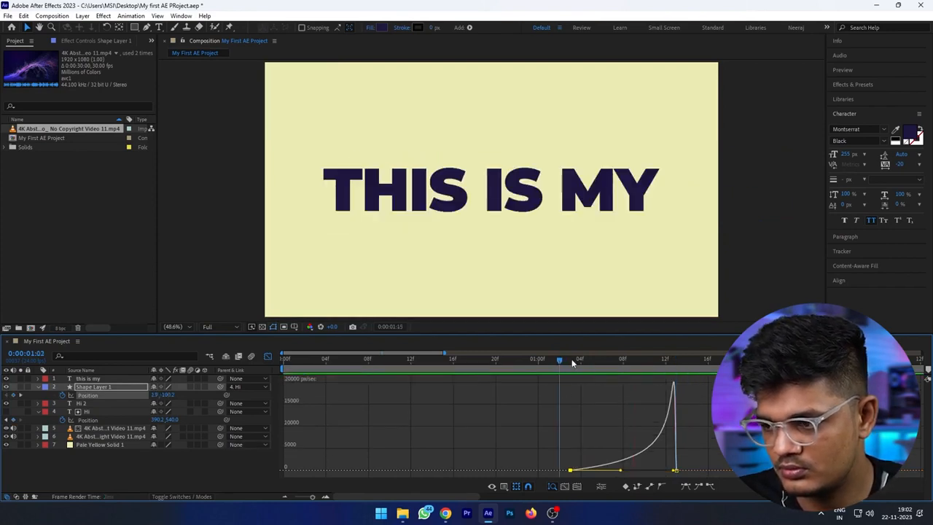
key(space)
key(space)
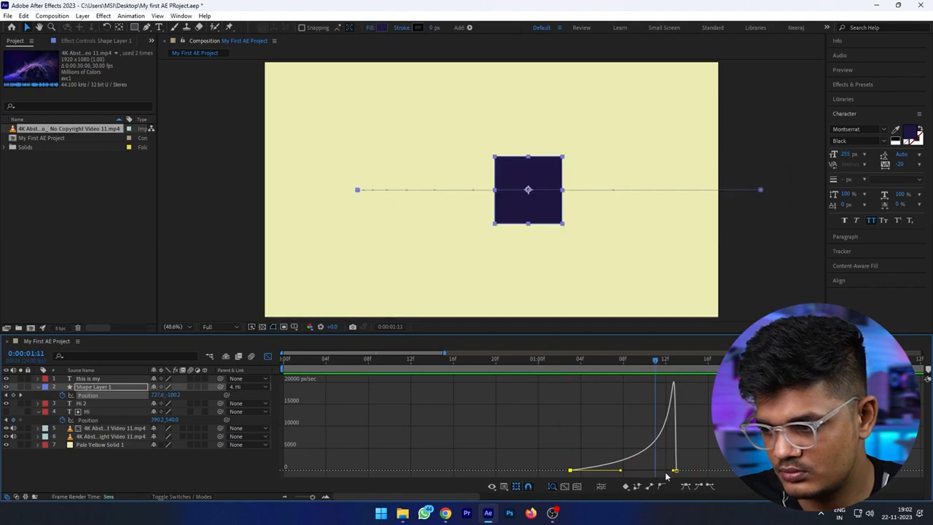
drag(674, 471, 661, 472)
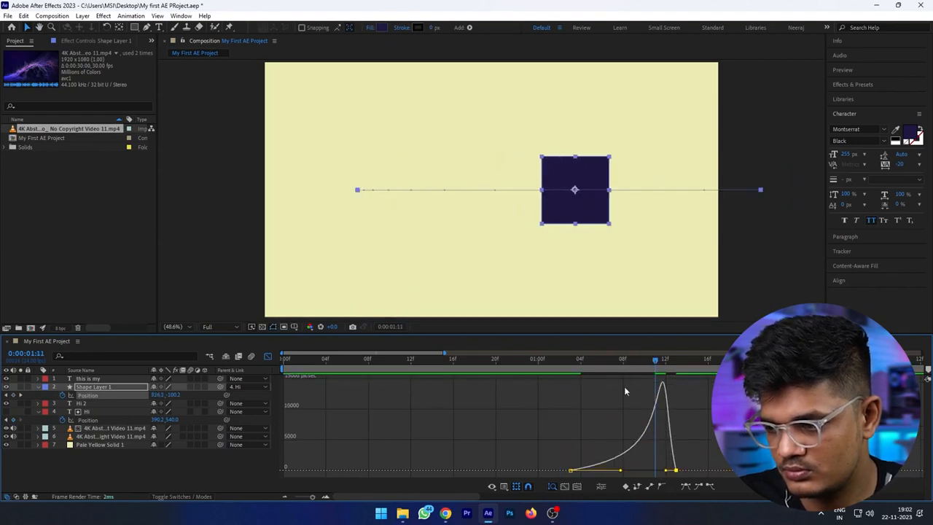
drag(620, 368, 552, 366)
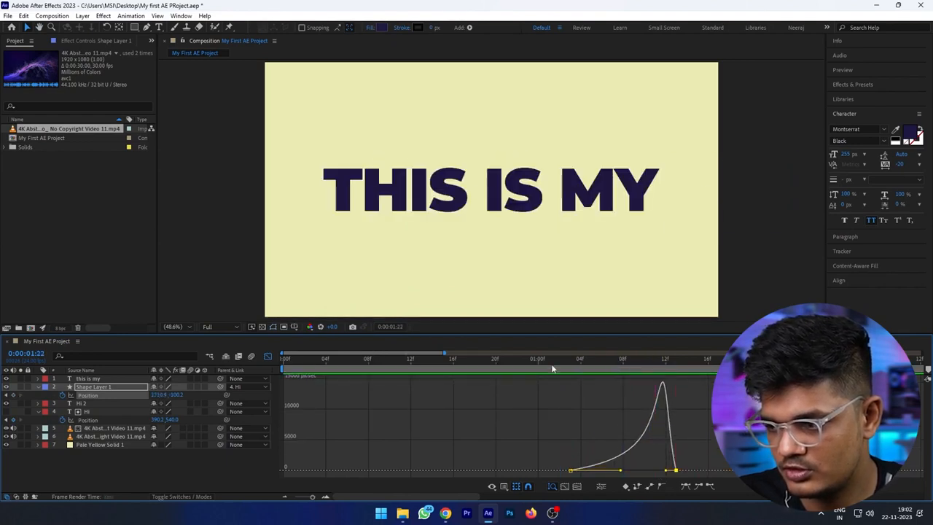
key(space)
key(space)
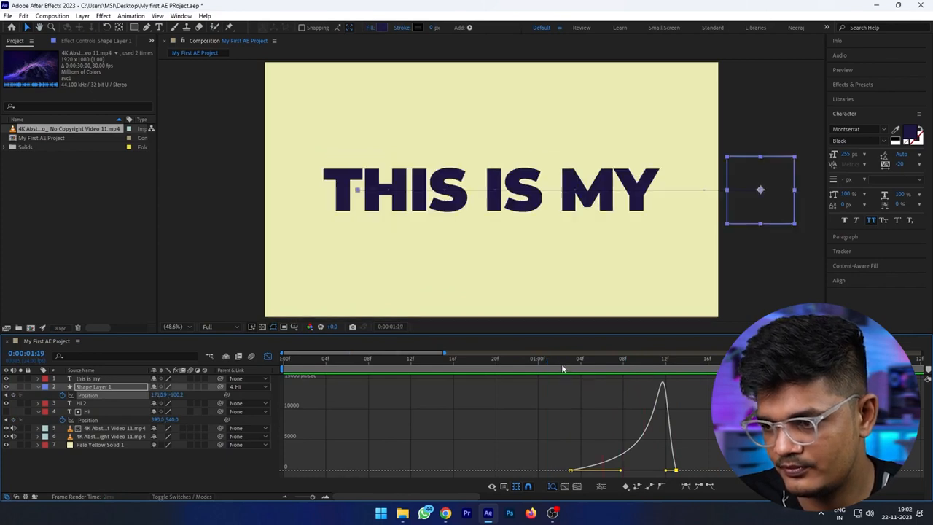
- Close the Graph Editor and make the "this is my" text layer start at 1:03
click(562, 368)
click(267, 357)
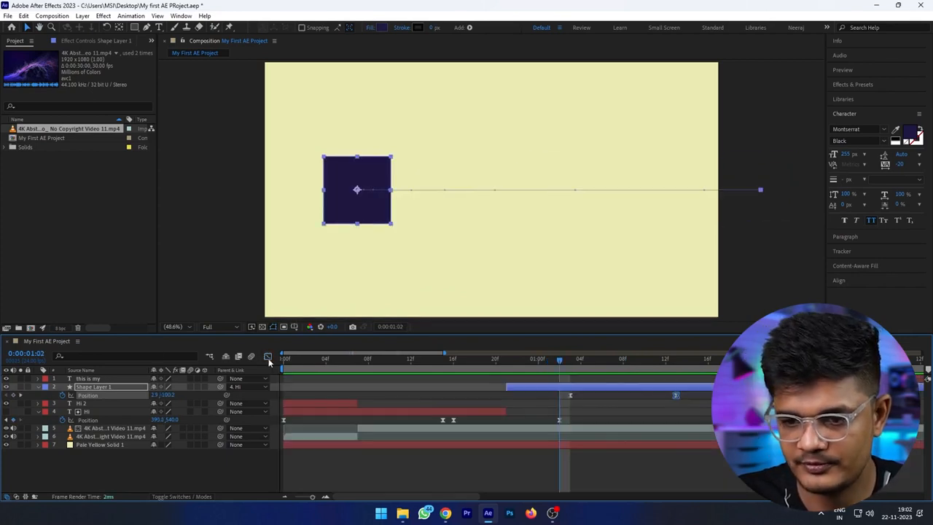
click(198, 468)
drag(556, 366, 573, 384)
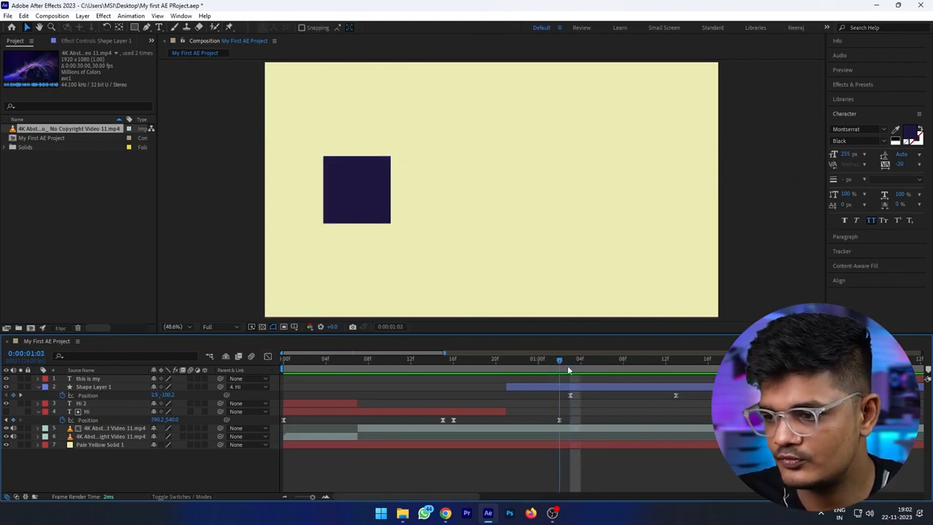
drag(737, 379, 579, 392)
- Preview the square's exit together with the text from about 1:01
key(space)
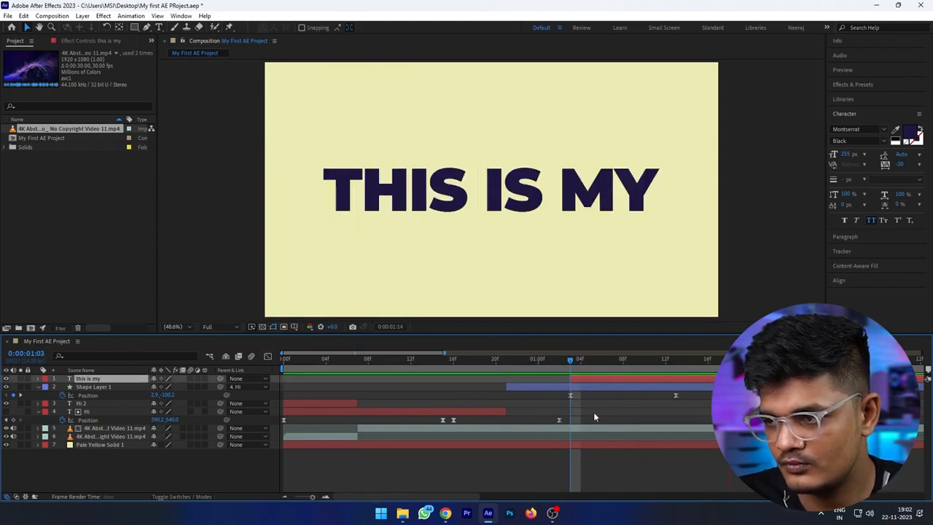
key(space)
click(554, 365)
key(space)
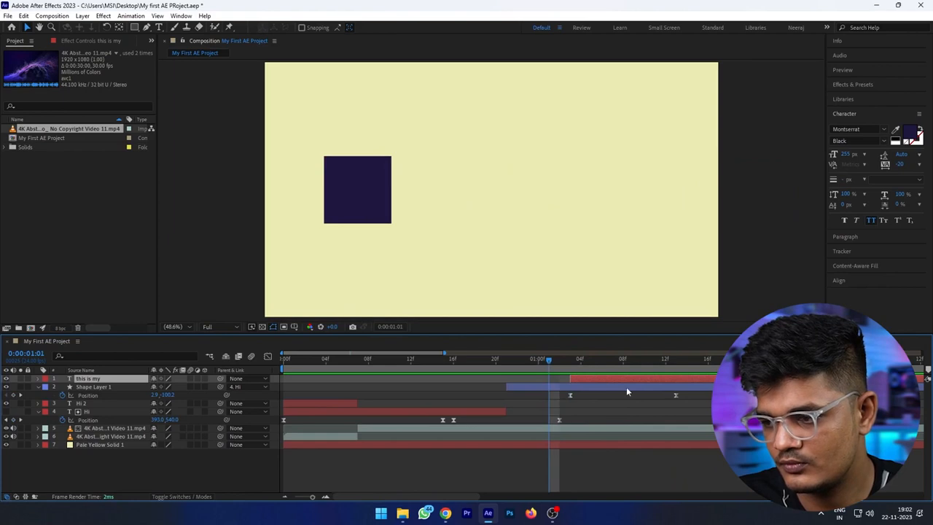
key(space)
- Set the font size of the "THIS IS MY" text to 200 px
click(847, 154)
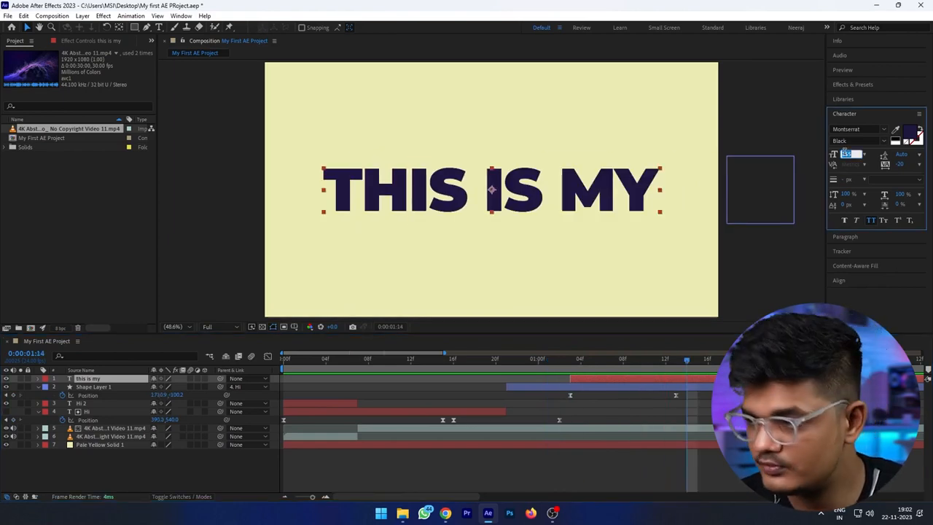
text(200)
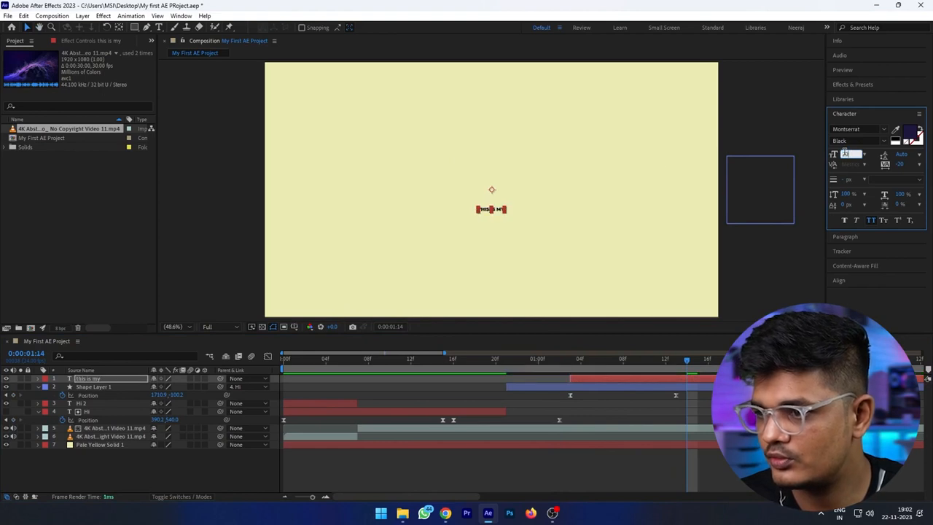
key(Return)
click(128, 473)
- Center the "this is my" layer in the composition and save the project
click(99, 381)
key(ctrl+Home)
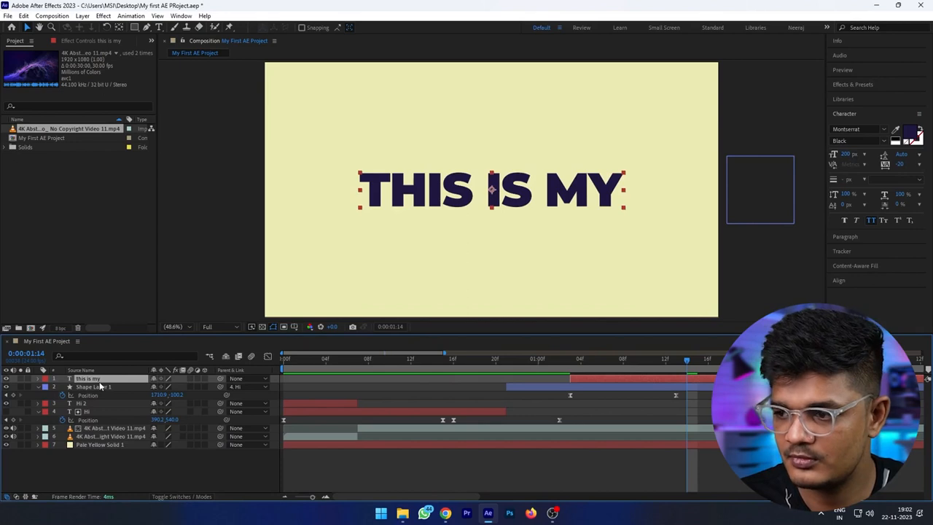
key(ctrl+s)
click(253, 470)
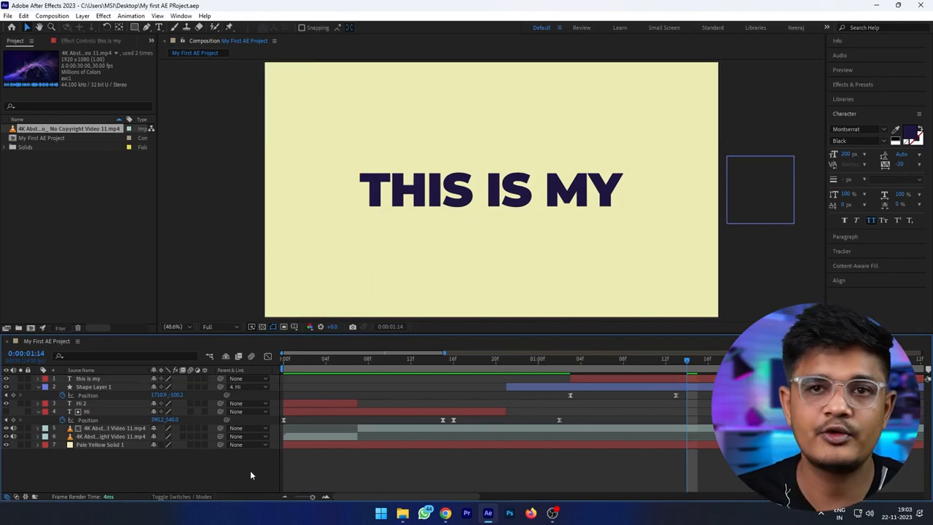
- Preview the square sliding across the resized text and return the playhead to 1:03
drag(594, 361, 581, 359)
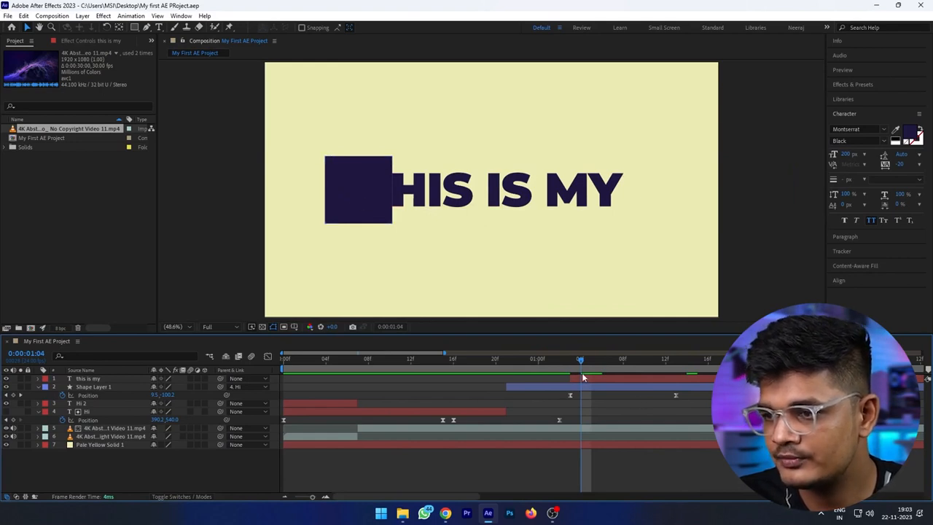
drag(581, 358, 569, 360)
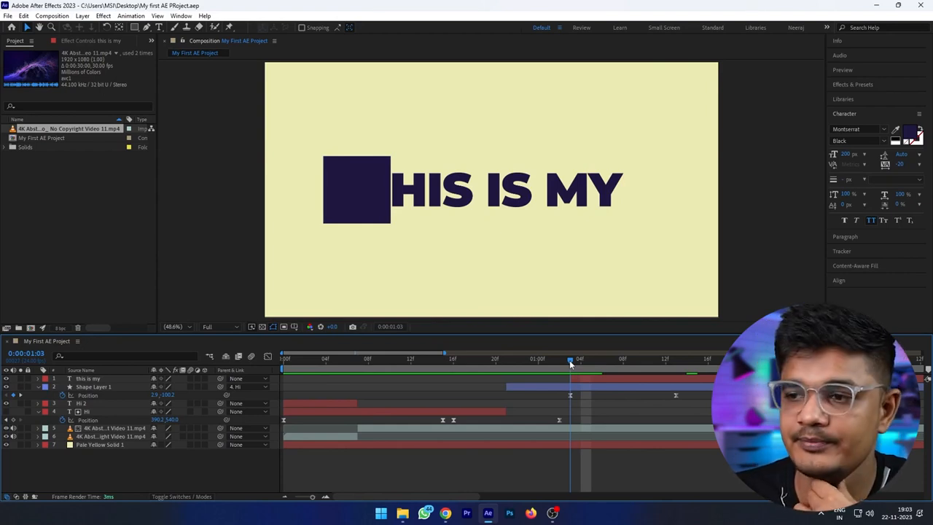
key(space)
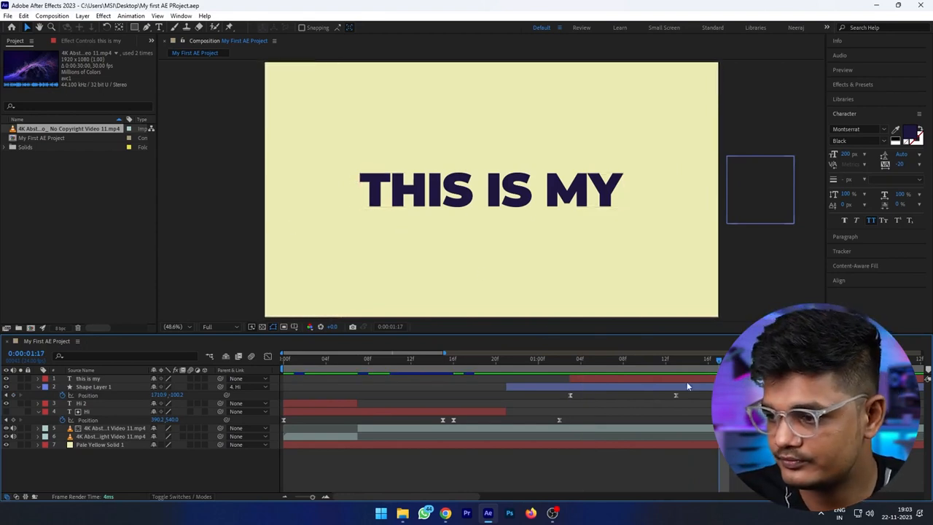
drag(664, 366, 577, 370)
key(Page_Up)
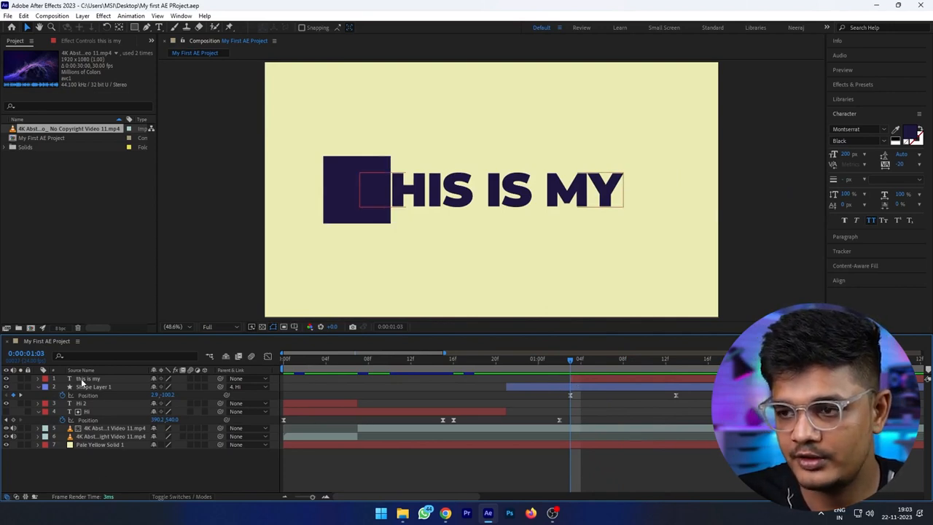
- Hide Shape Layer 1 and draw a rectangle that just covers the "THIS IS MY" text as a new shape layer
click(5, 386)
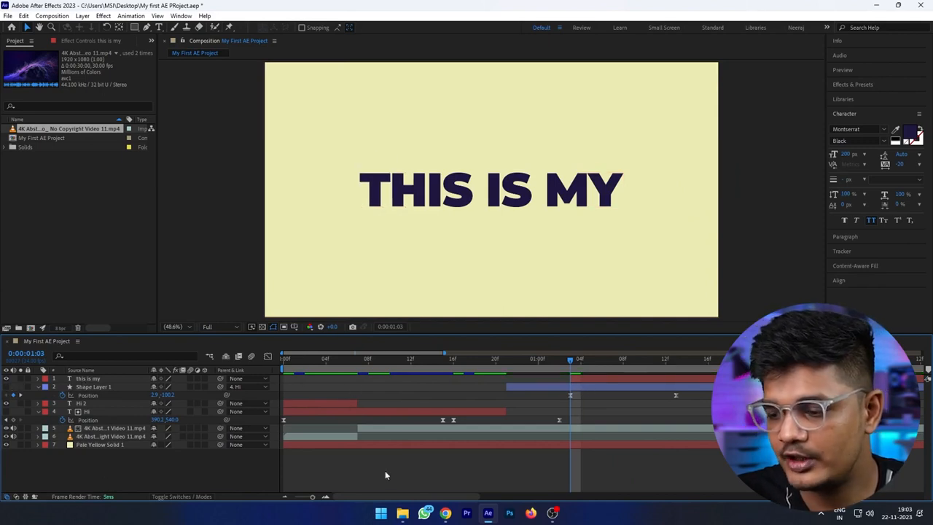
click(590, 378)
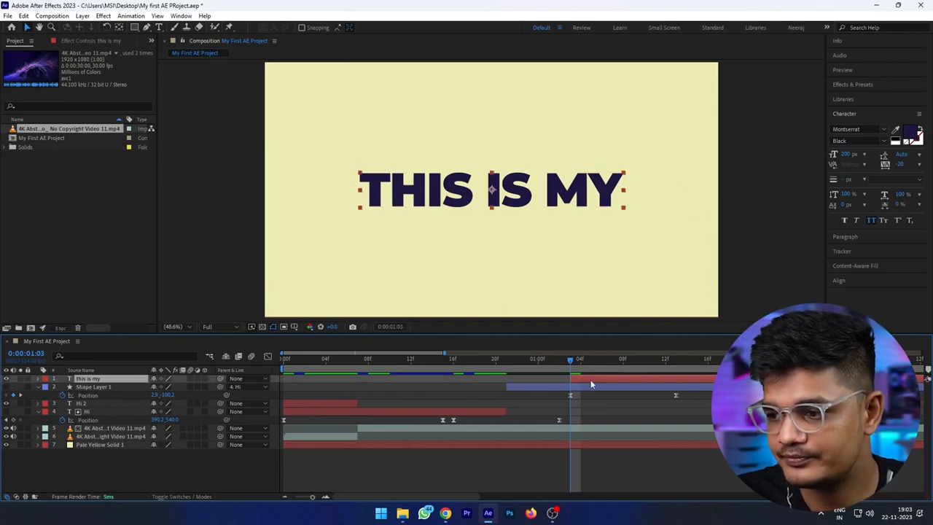
click(253, 462)
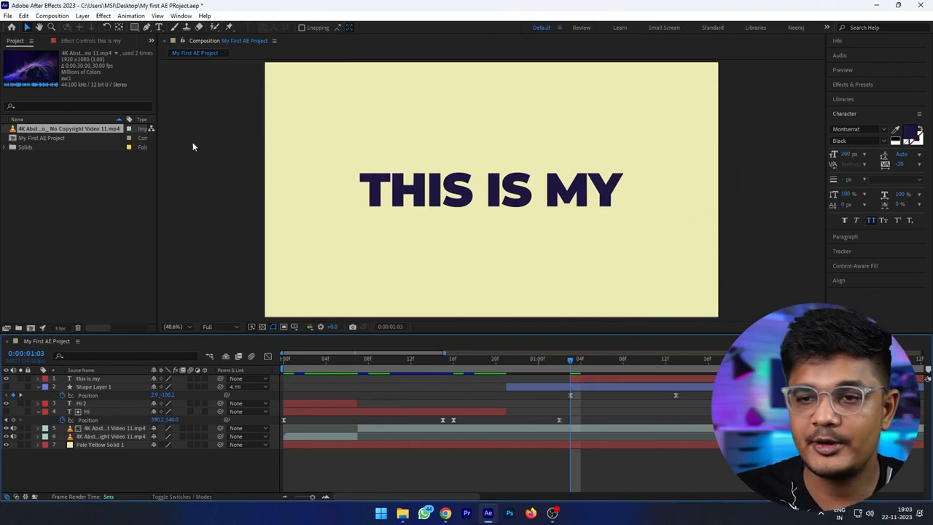
click(135, 28)
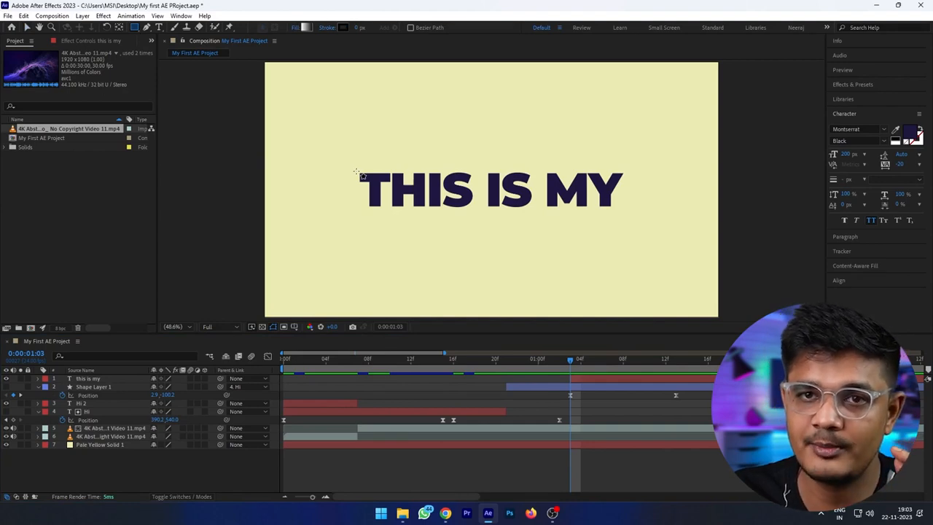
mouse_move(357, 173)
mouse_down()
mouse_move(366, 191)
mouse_move(486, 210)
mouse_move(627, 211)
mouse_up()
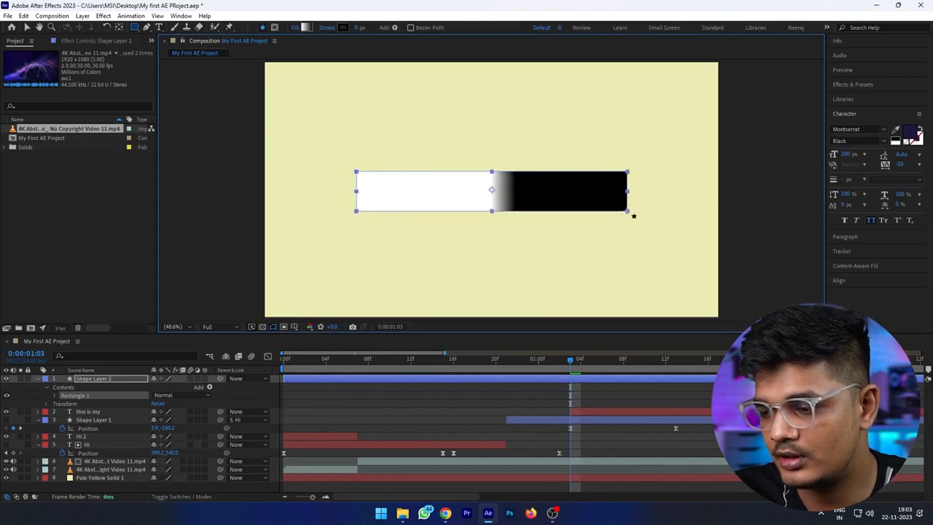
- Trim the new rectangle layer to start at 1:03 and collapse its properties
drag(282, 381, 570, 392)
click(607, 397)
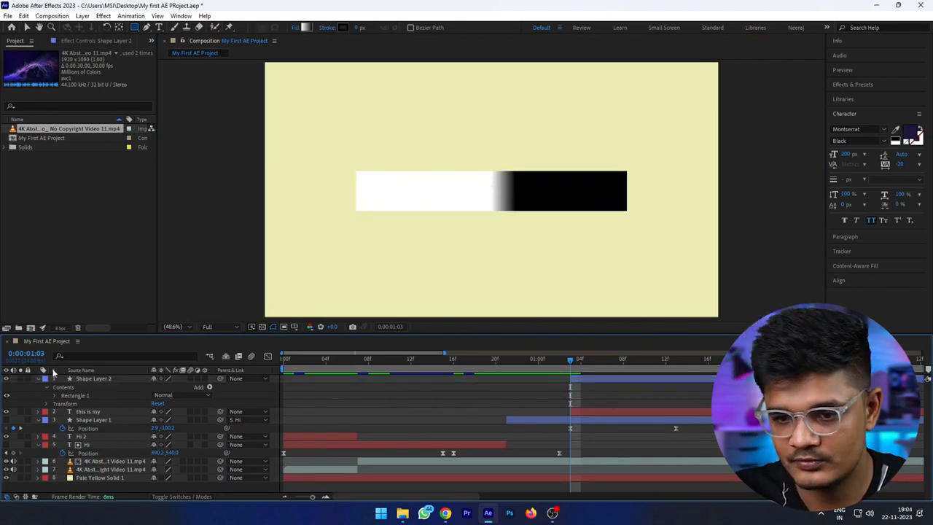
click(39, 379)
- Assign Shape Layer 2 as the track matte of the "this is my" text layer
click(91, 387)
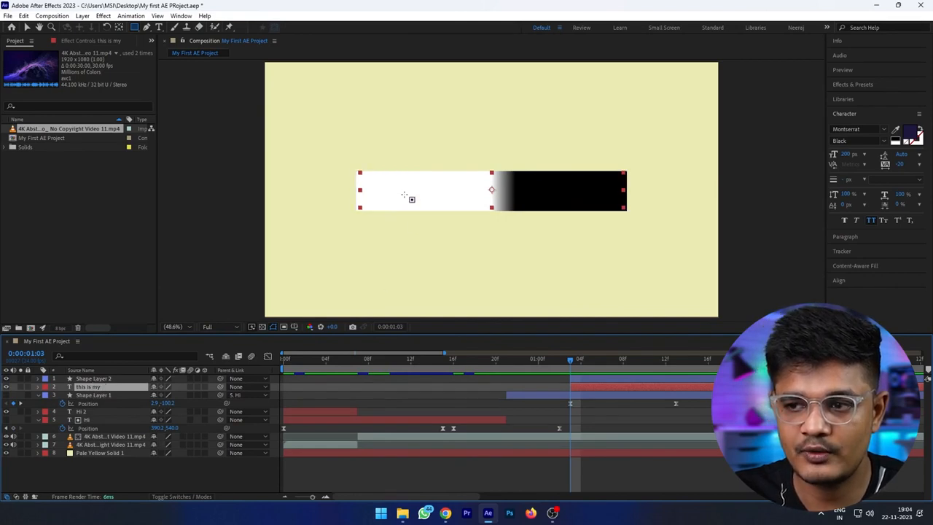
key(v)
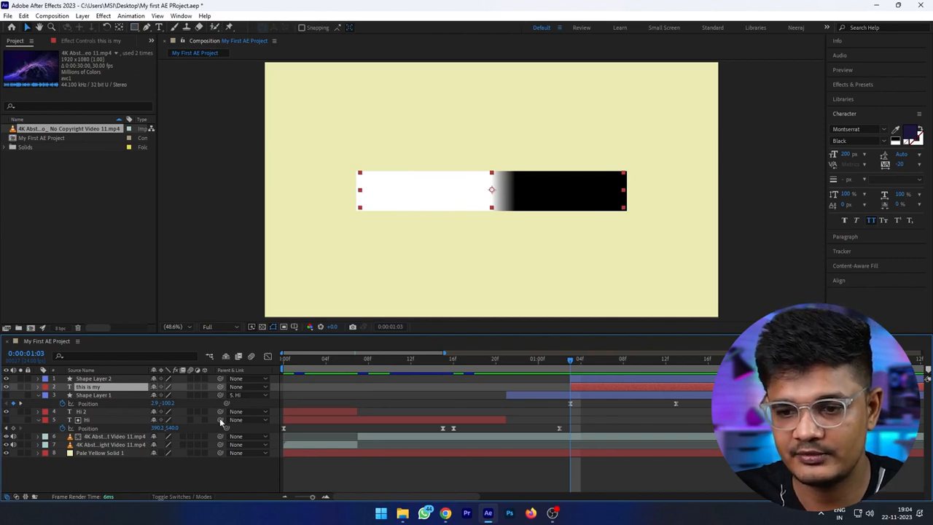
click(183, 496)
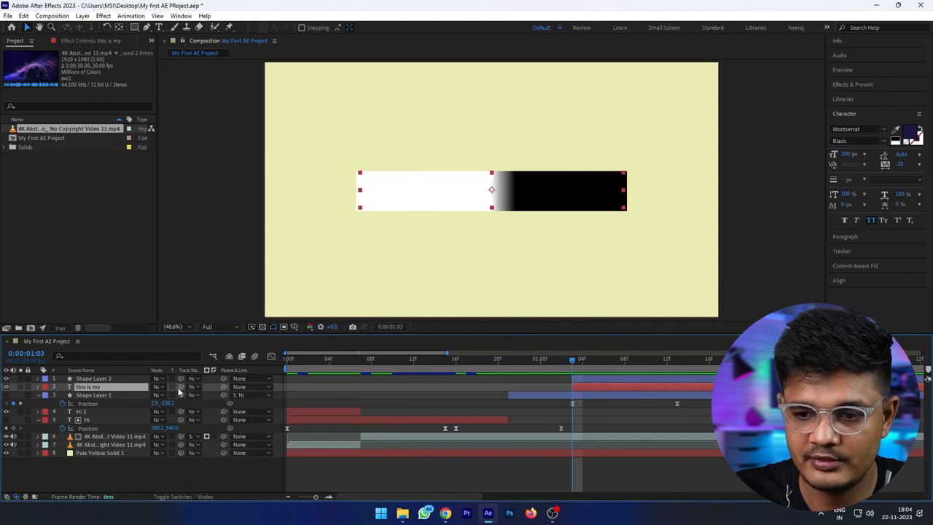
drag(181, 394, 90, 381)
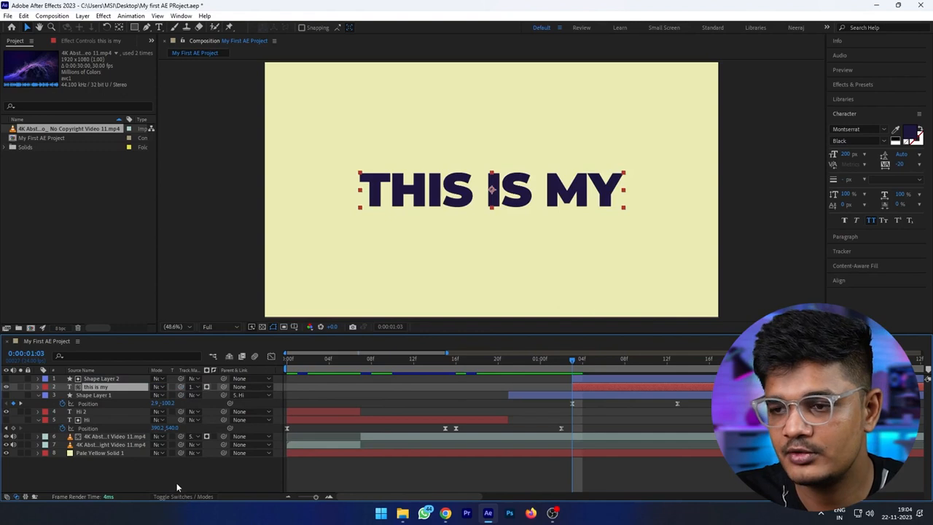
- Try shifting the matte rectangle through its Position, including down to 960.0, 614.0, and undo the moves
click(100, 380)
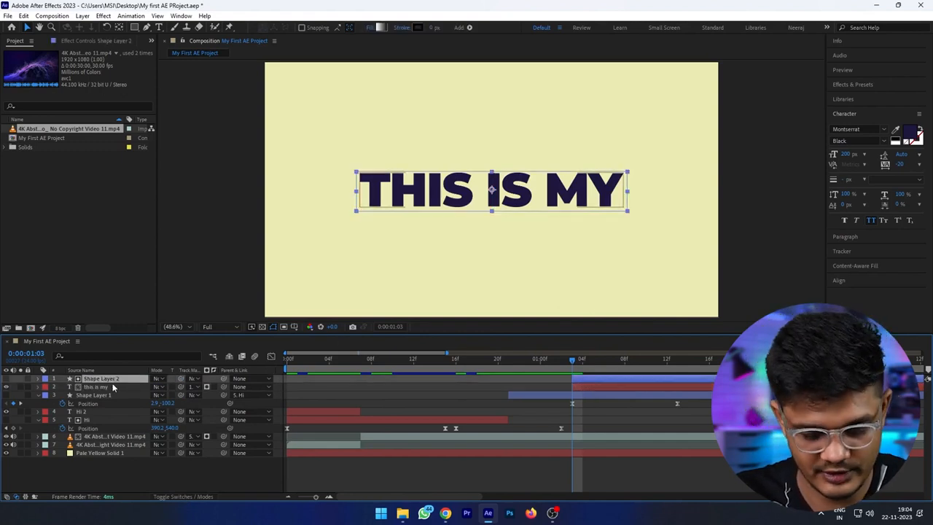
key(p)
drag(175, 387, 215, 383)
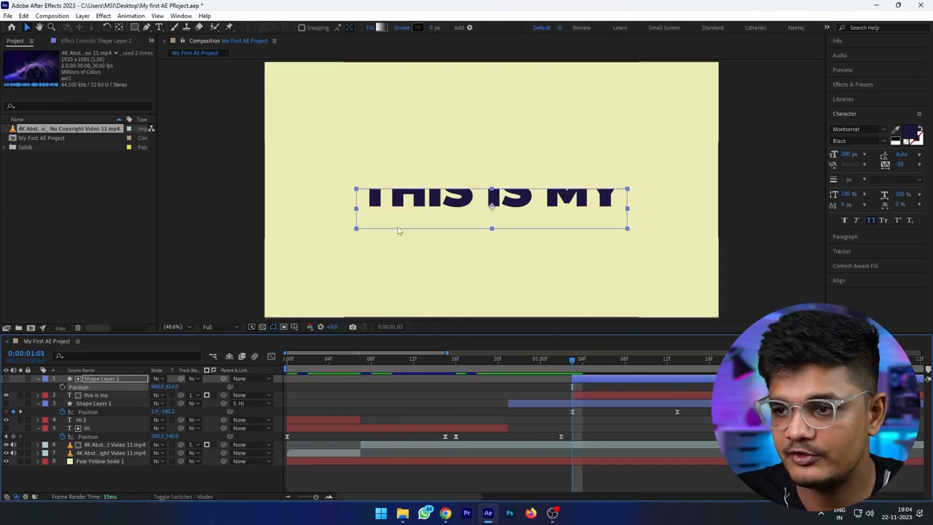
drag(164, 391, 109, 391)
key(ctrl+z)
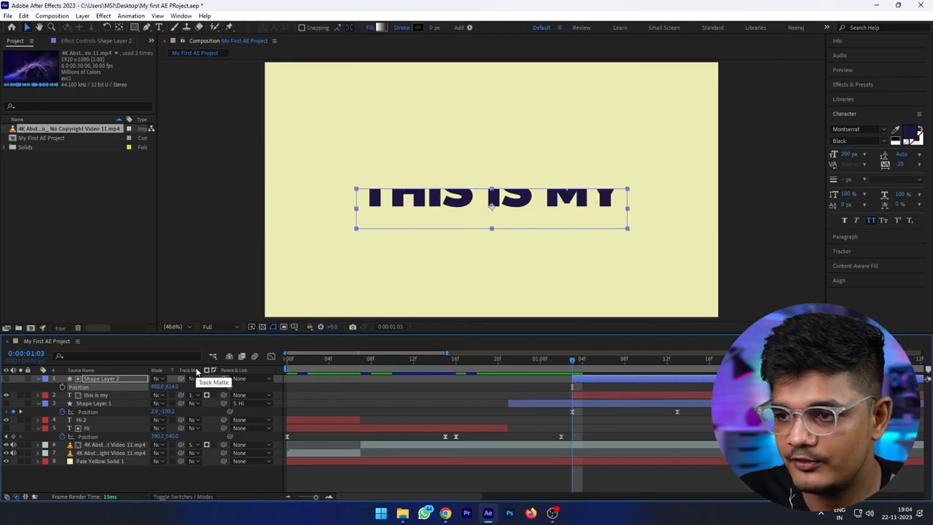
key(ctrl+z)
- Try scaling the matte rectangle to 56%, undo the change and deselect the layer
key(s)
drag(181, 388, 161, 390)
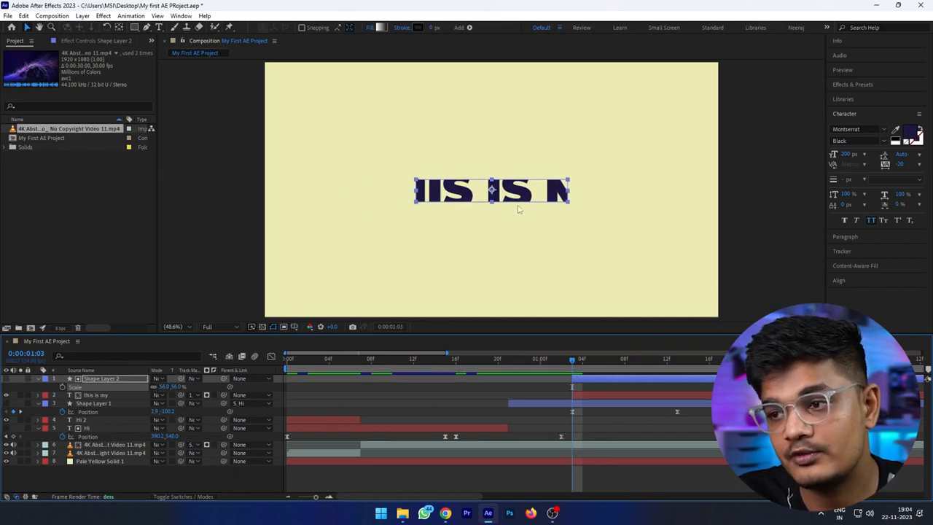
key(ctrl+z)
click(180, 475)
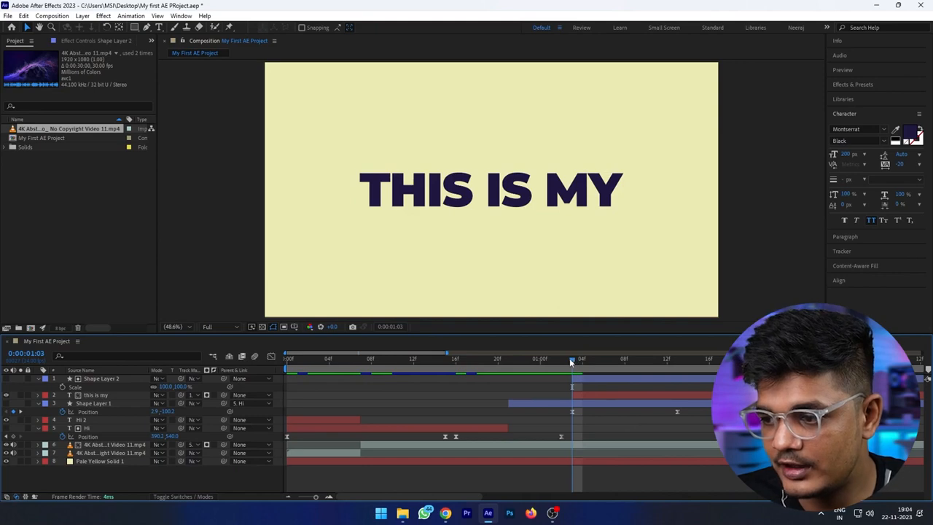
- Make Shape Layer 1 visible again and check how the matte rectangle covers the text
click(5, 403)
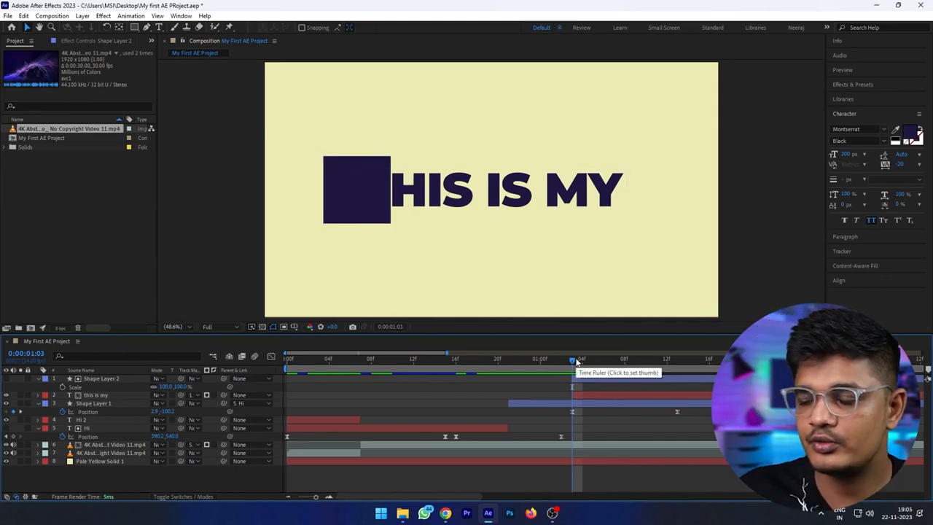
click(7, 379)
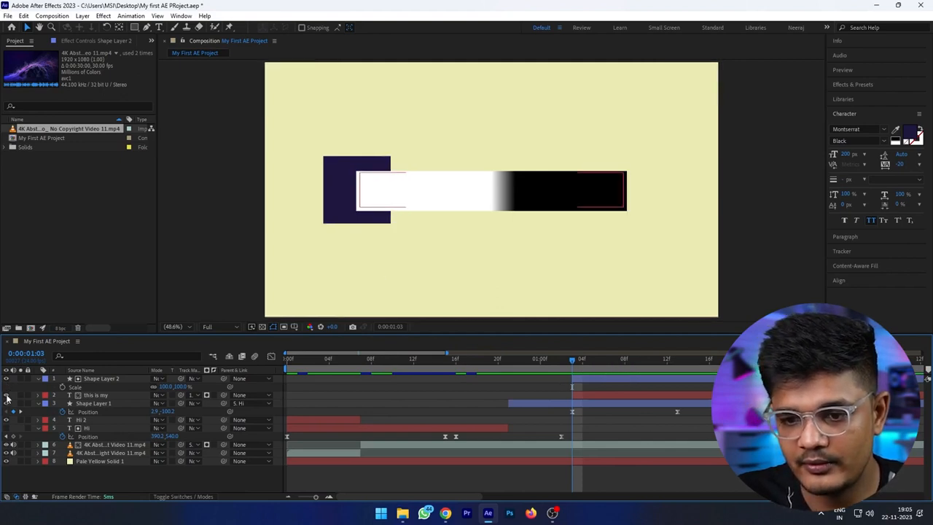
click(8, 379)
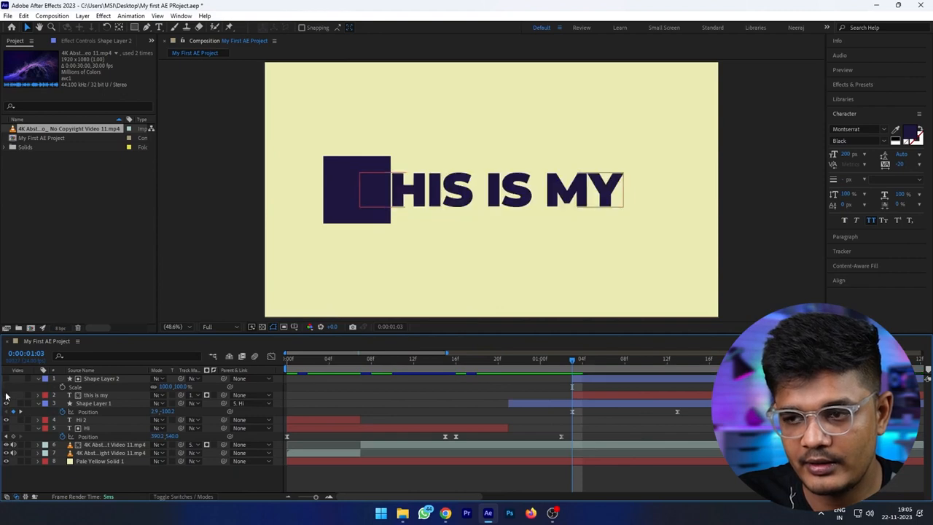
- Check the square at 1:04 with the text layer hidden, and show the text again
click(7, 395)
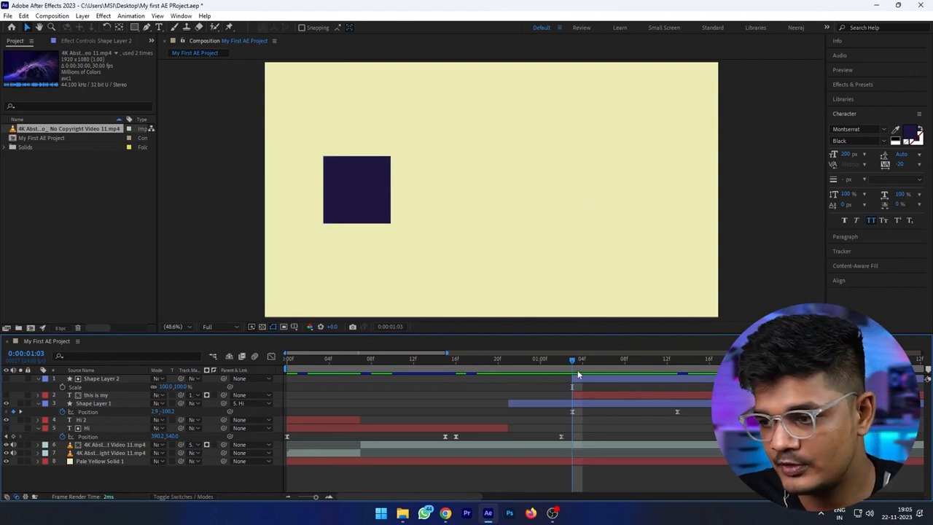
drag(573, 365, 584, 362)
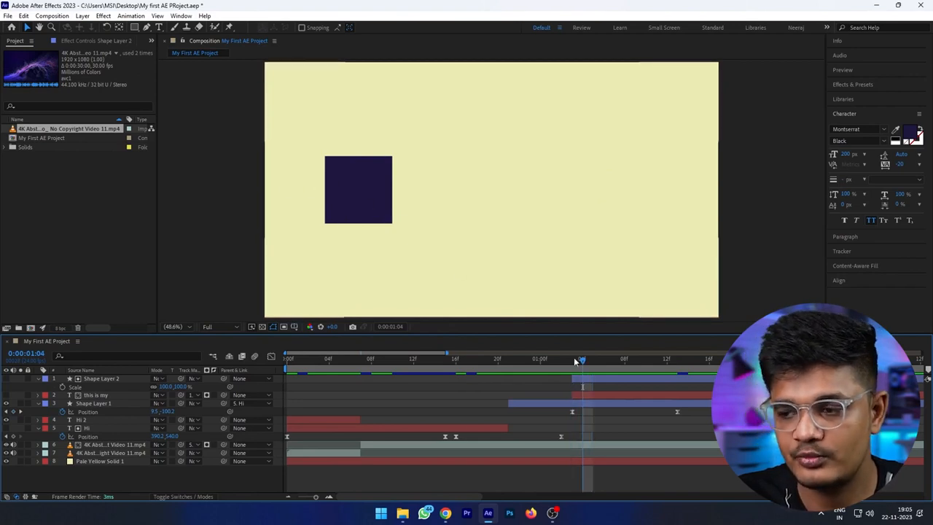
click(6, 394)
- Scrub through the square's exit to 1:13 and make the matte rectangle layer visible
drag(588, 361, 627, 366)
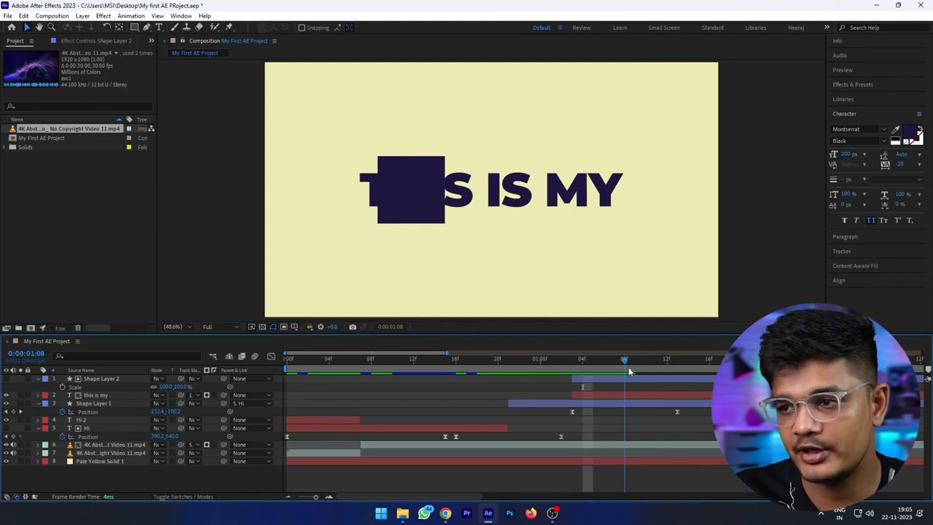
drag(629, 372, 677, 375)
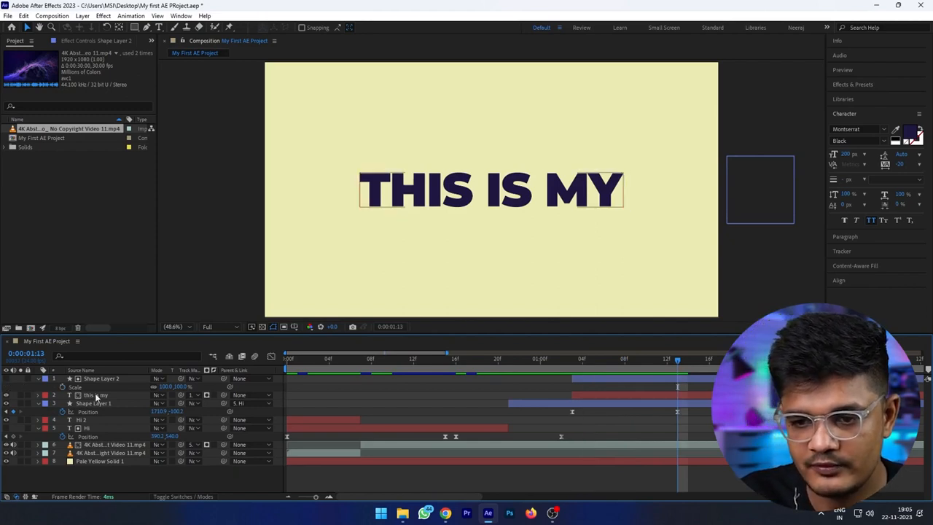
click(6, 379)
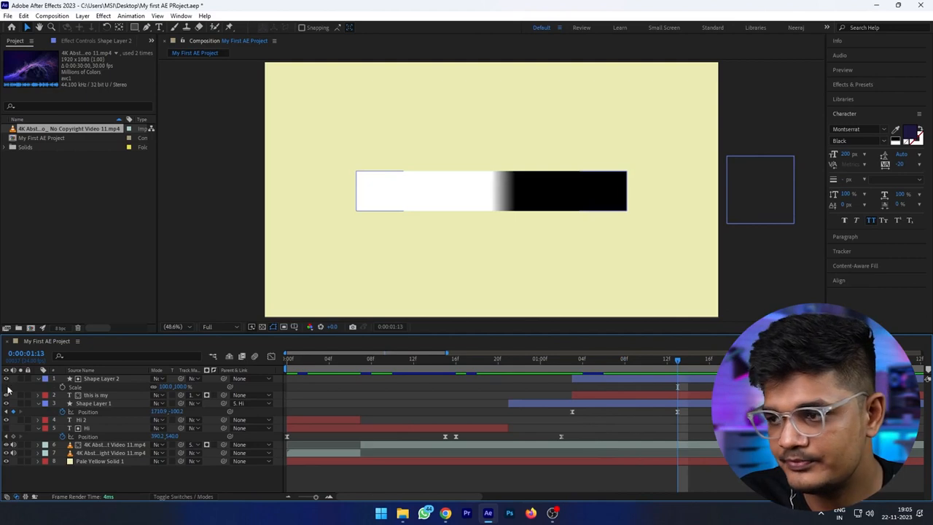
- Parent the matte rectangle Shape Layer 2 to Shape Layer 1 and hide the matte layer
click(82, 379)
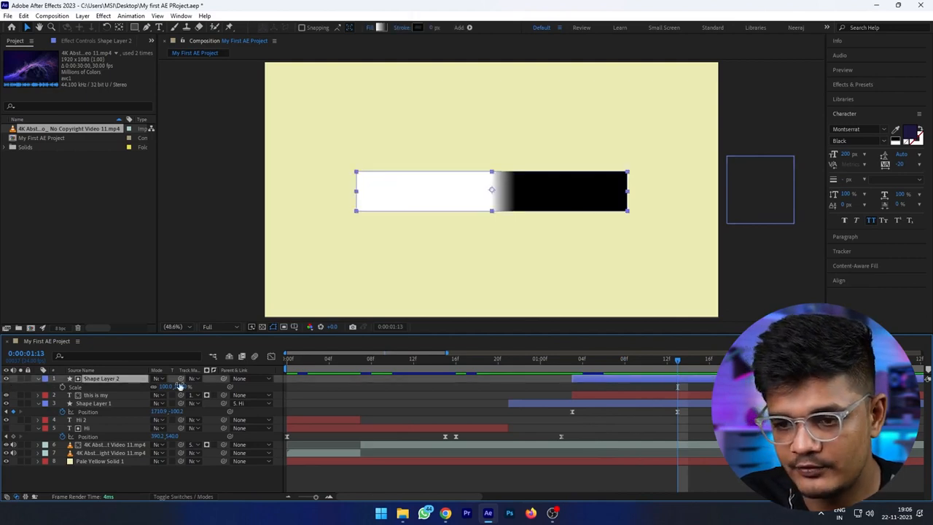
drag(223, 379, 86, 405)
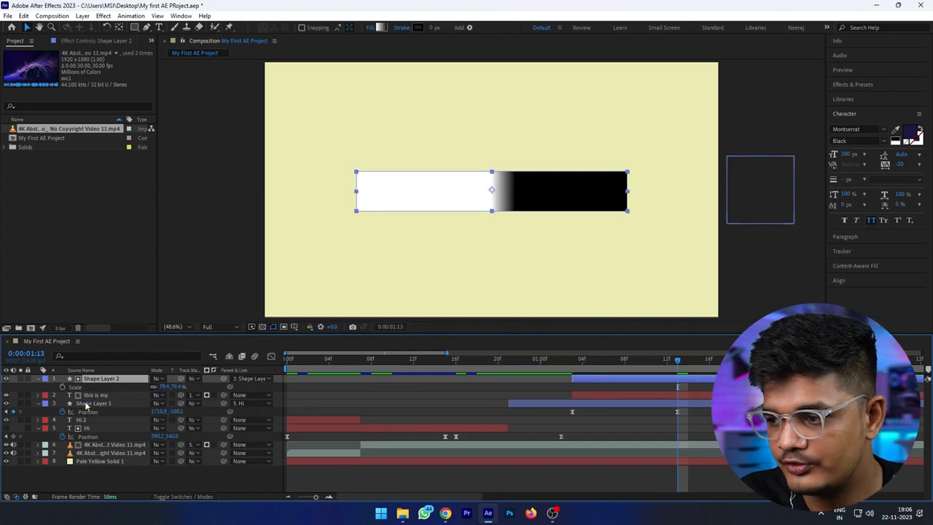
click(6, 379)
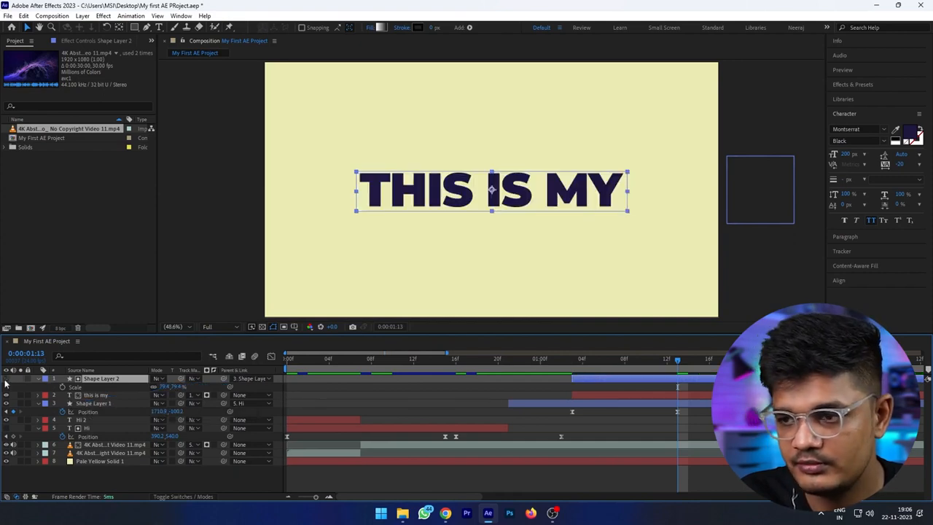
- Preview the square's exit and the text reveal from 0:17, then return to 1:13
click(516, 368)
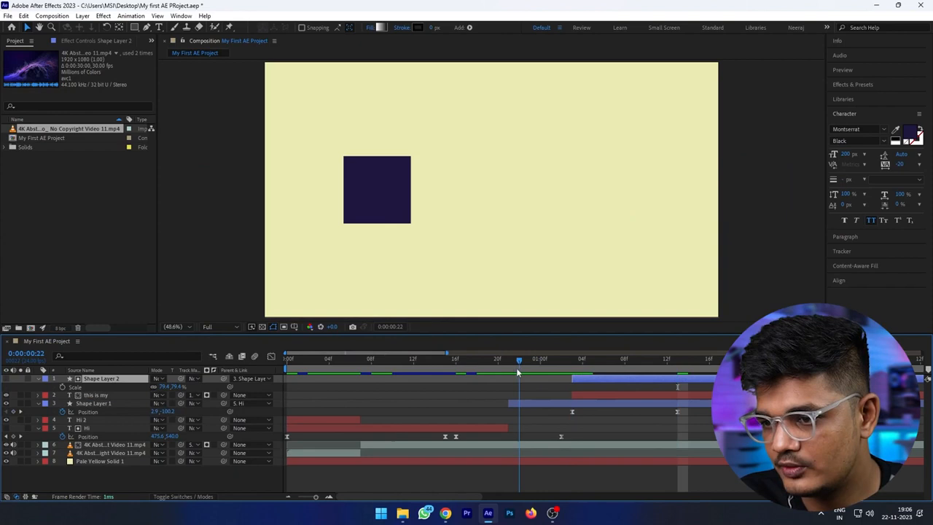
drag(557, 371, 463, 370)
key(space)
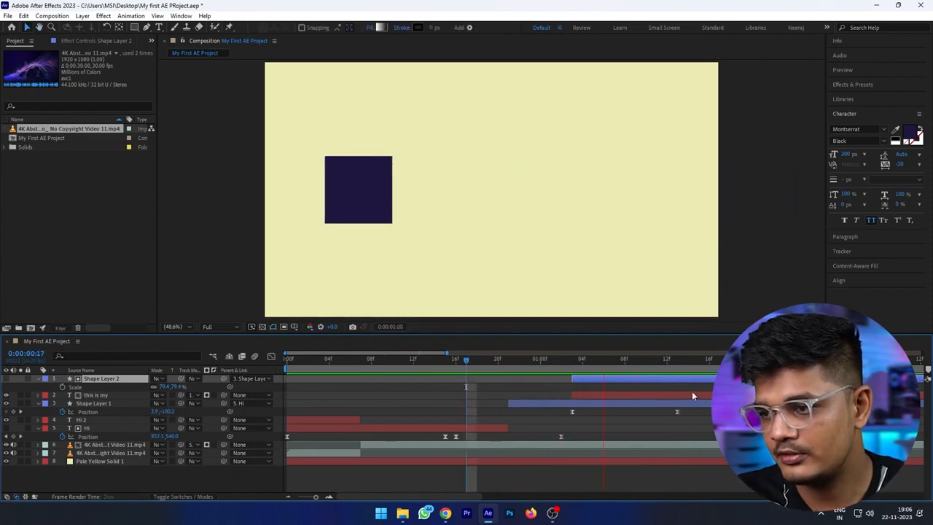
key(space)
click(677, 363)
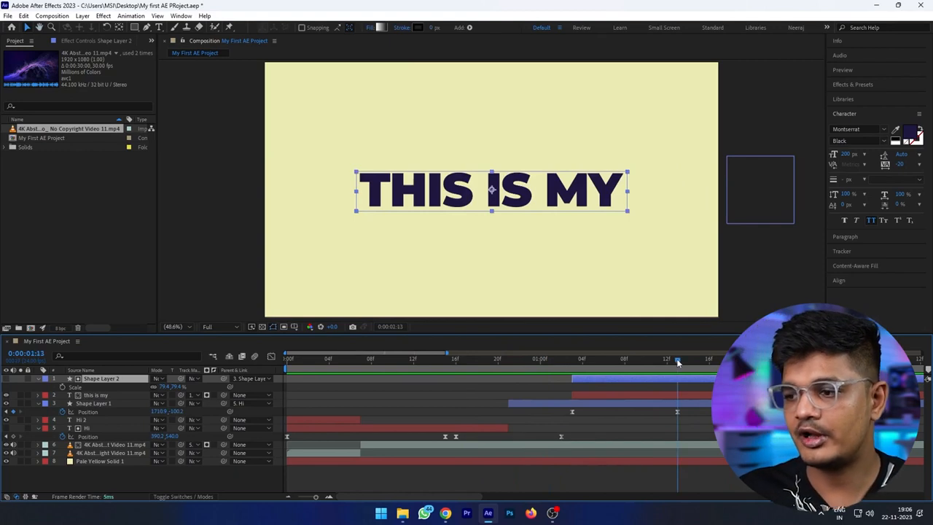
- Show Shape Layer 2 at 1:13 to compare the matte with the text, and hide it again
click(6, 380)
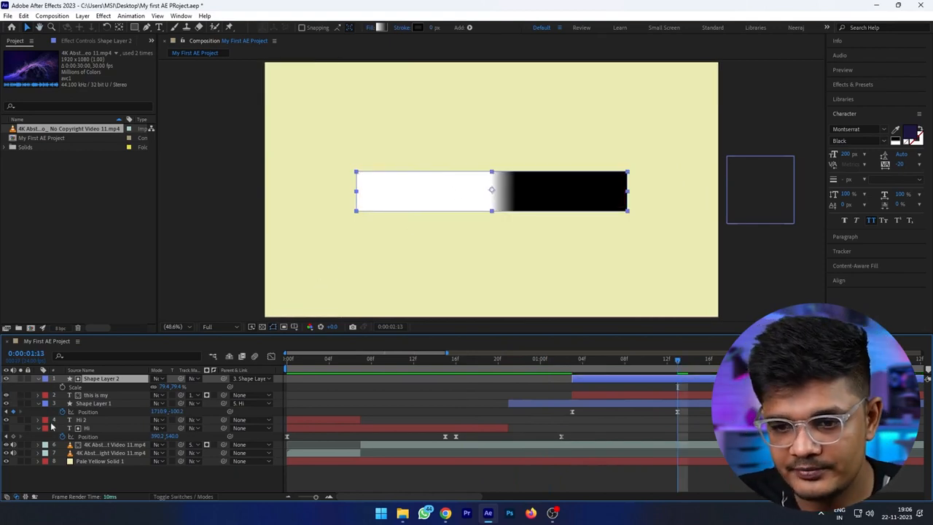
click(102, 395)
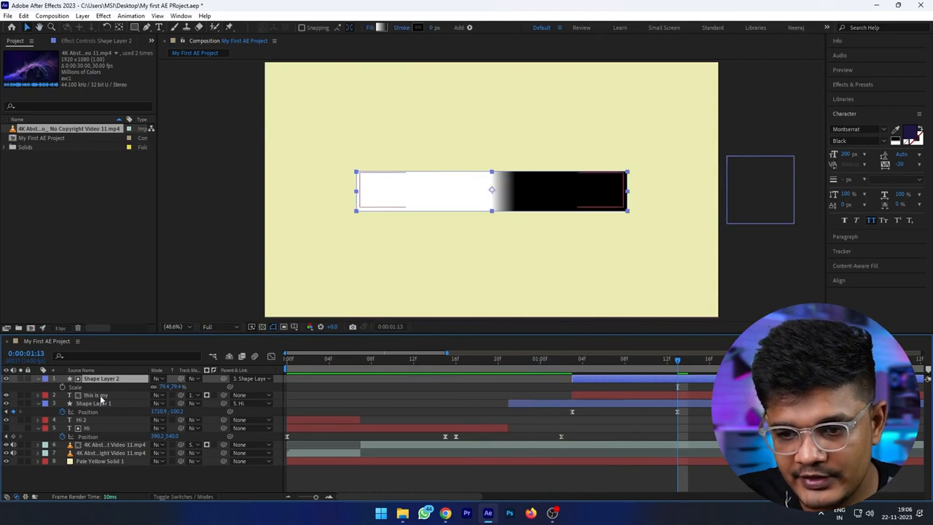
click(6, 379)
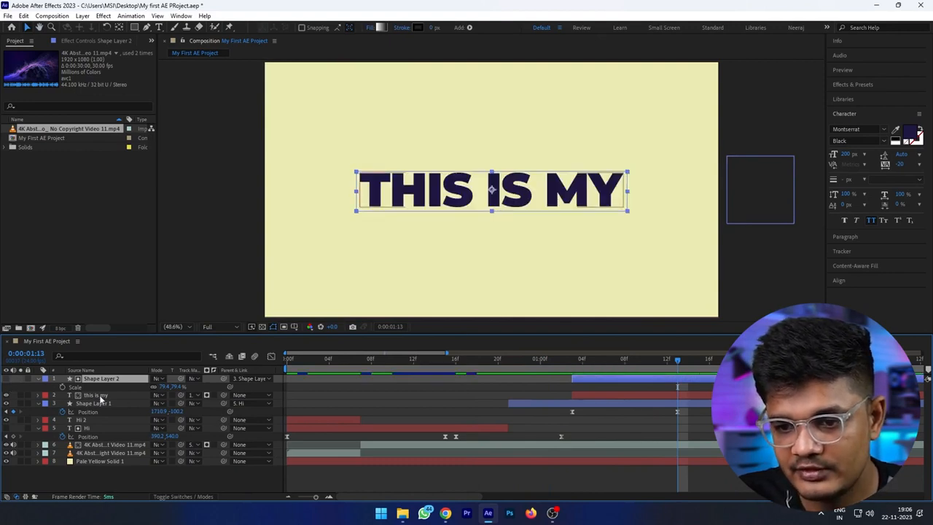
click(100, 395)
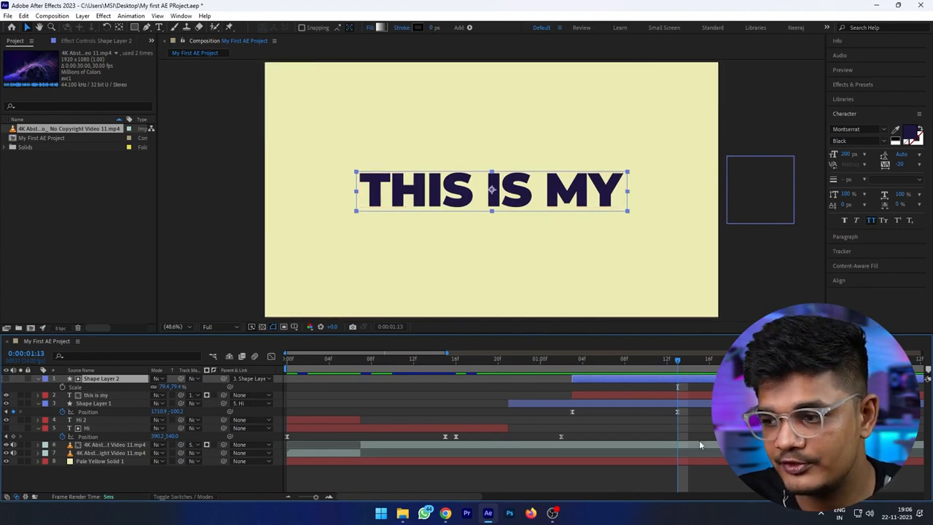
- Hide Shape Layer 1 and check the partial text reveal at 1:11 with Shape Layer 2's Position displayed
click(7, 404)
drag(674, 360, 651, 363)
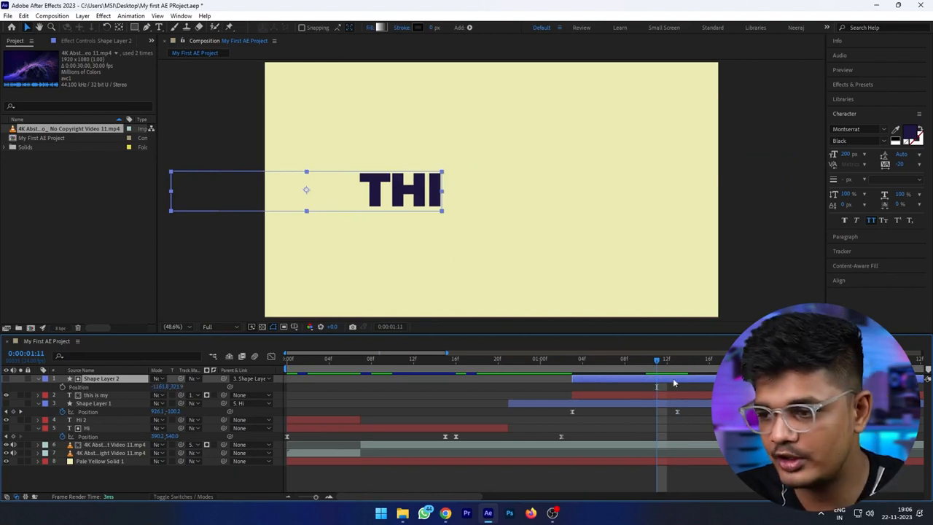
key(p)
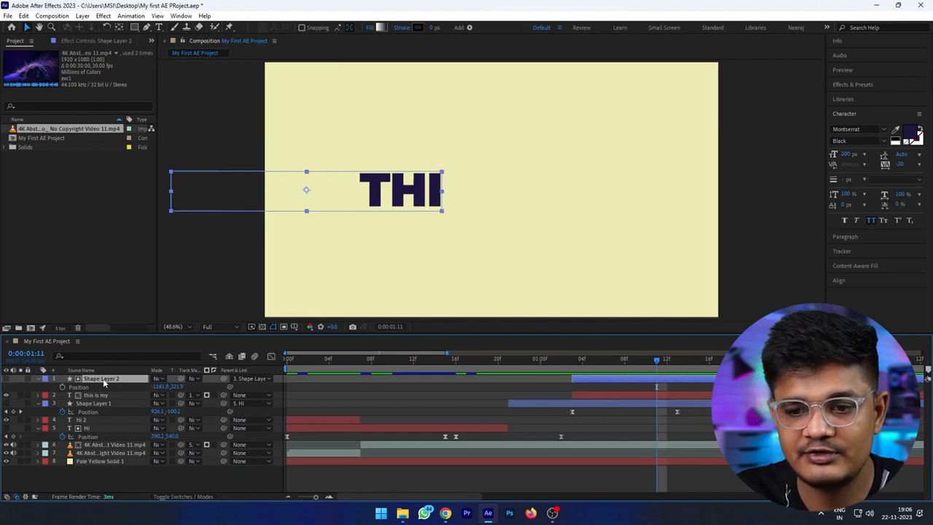
- Examine the square, text and matte layers in turn at 1:11, and make Shape Layer 1 visible again
click(91, 403)
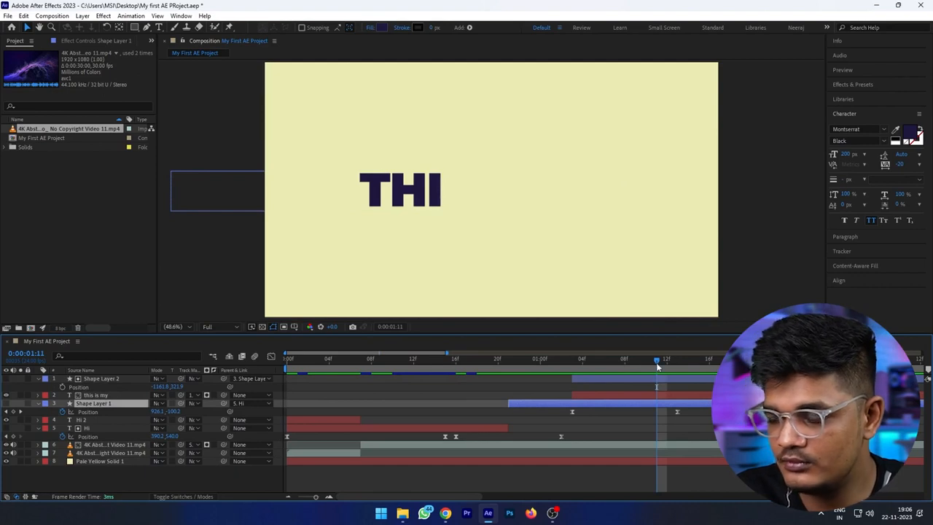
click(96, 378)
click(98, 405)
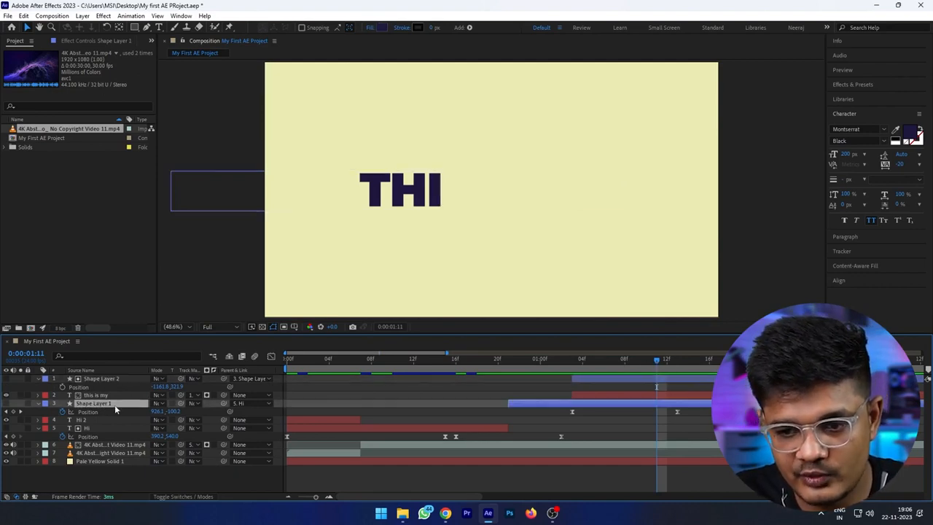
click(108, 395)
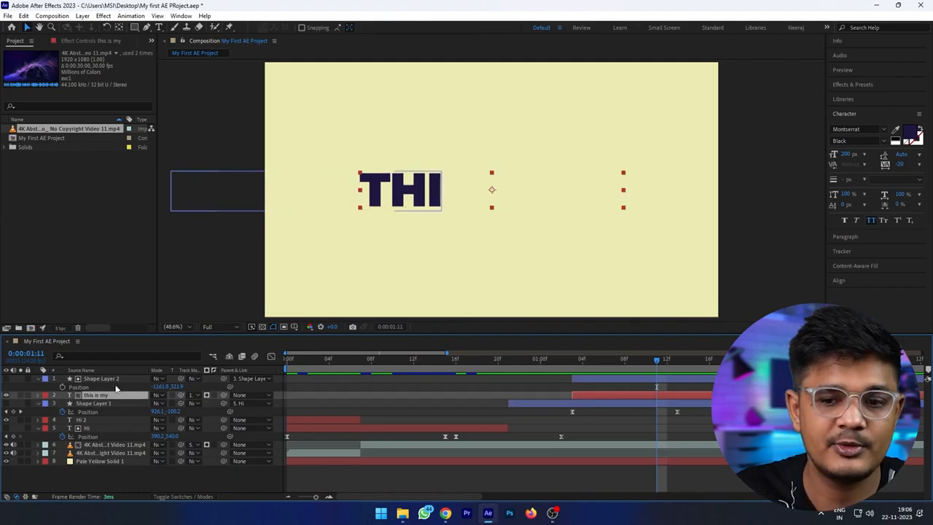
click(102, 380)
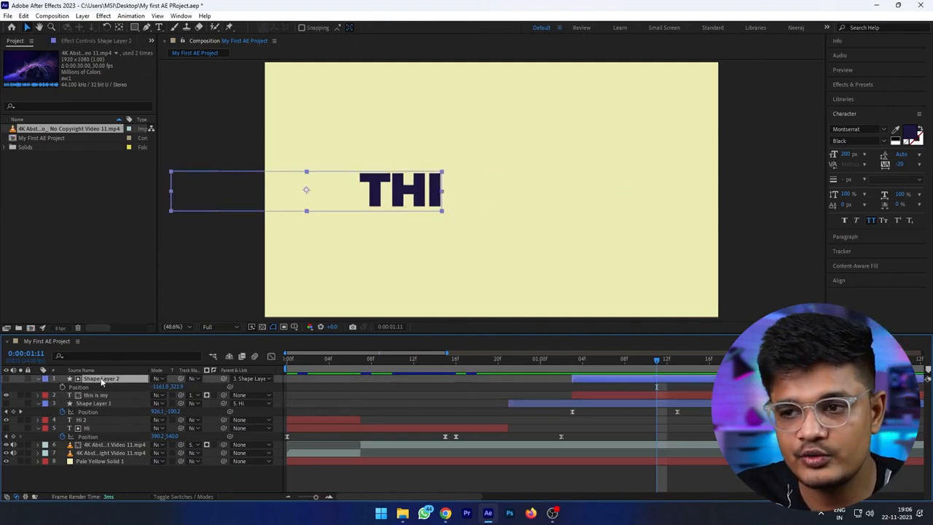
click(6, 380)
click(5, 380)
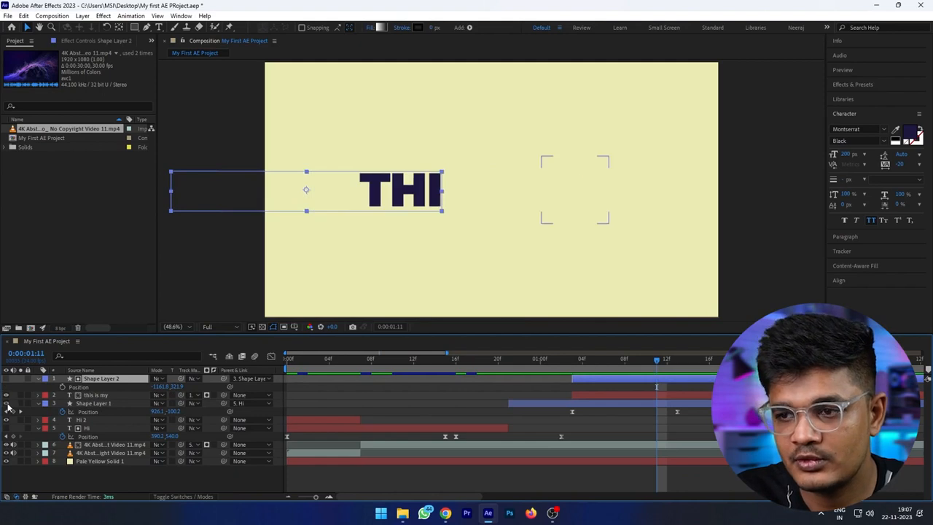
click(6, 403)
- Preview the text reveal from 1:03, and play the whole animation from the beginning
drag(656, 363, 572, 361)
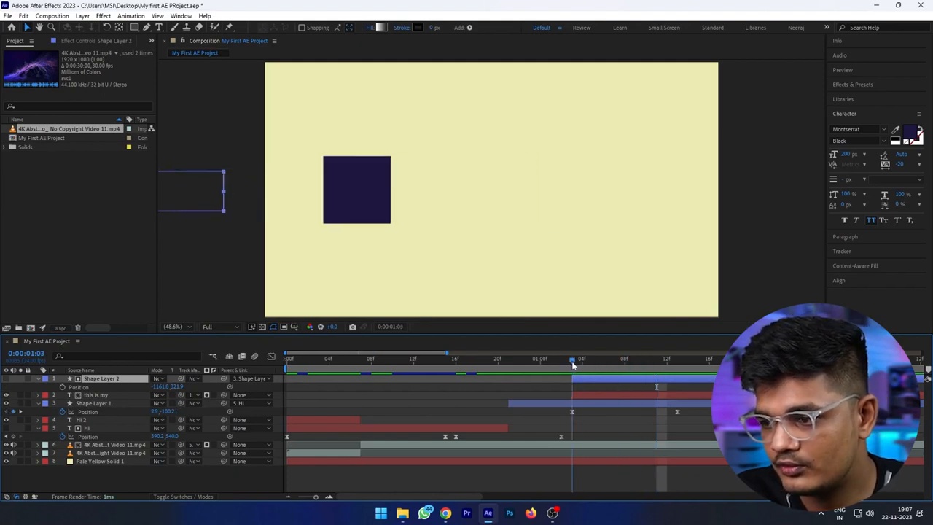
key(space)
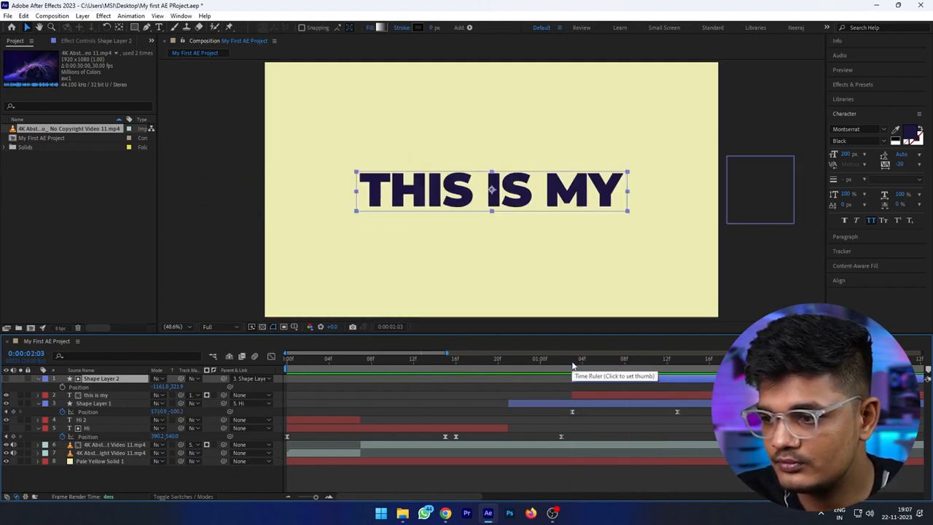
drag(572, 363, 206, 377)
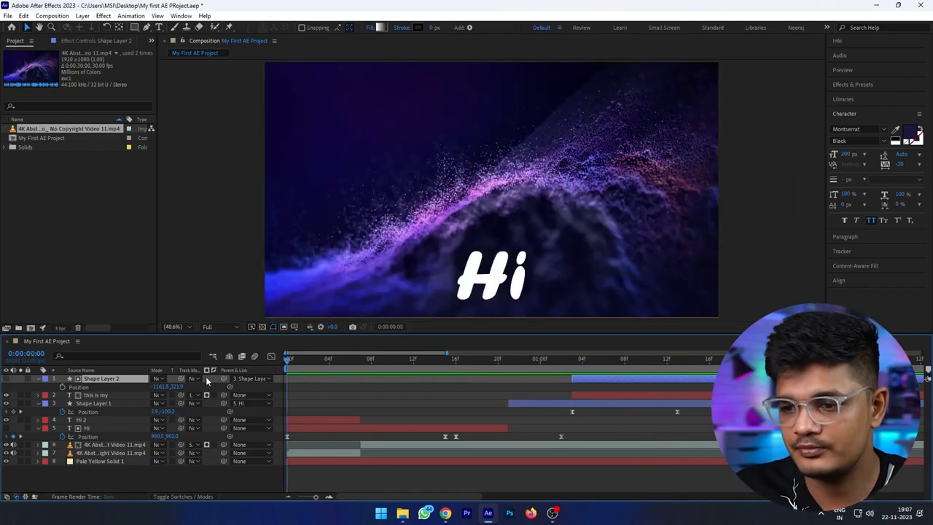
key(space)
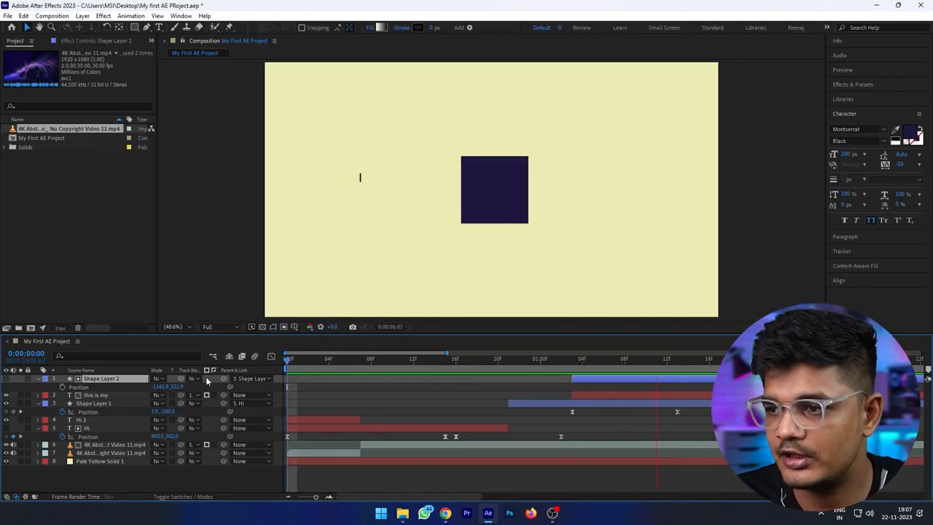
key(space)
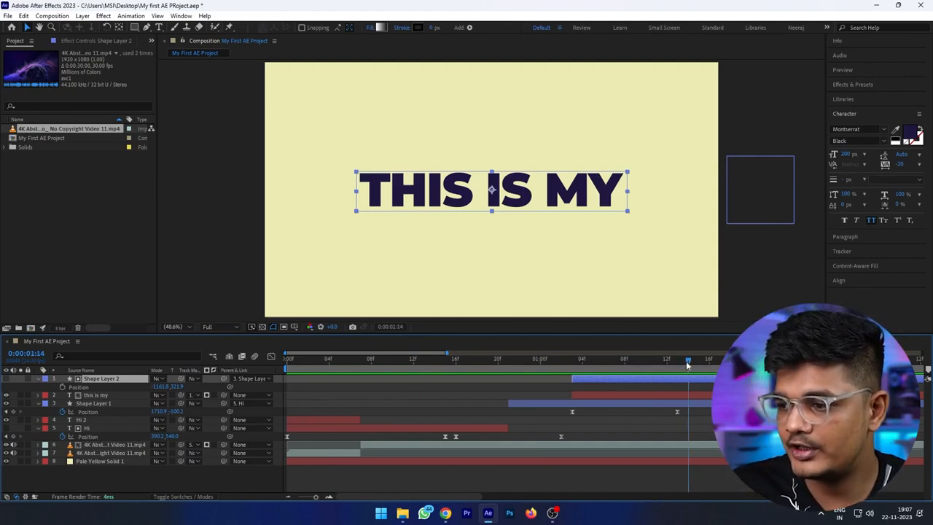
- Add a Position keyframe to the "this is my" text layer at 1:15
click(678, 361)
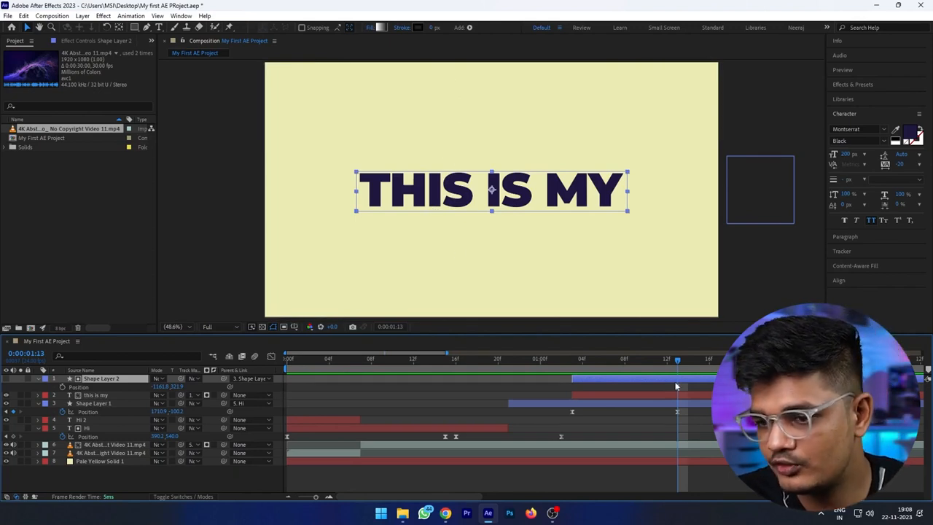
click(93, 395)
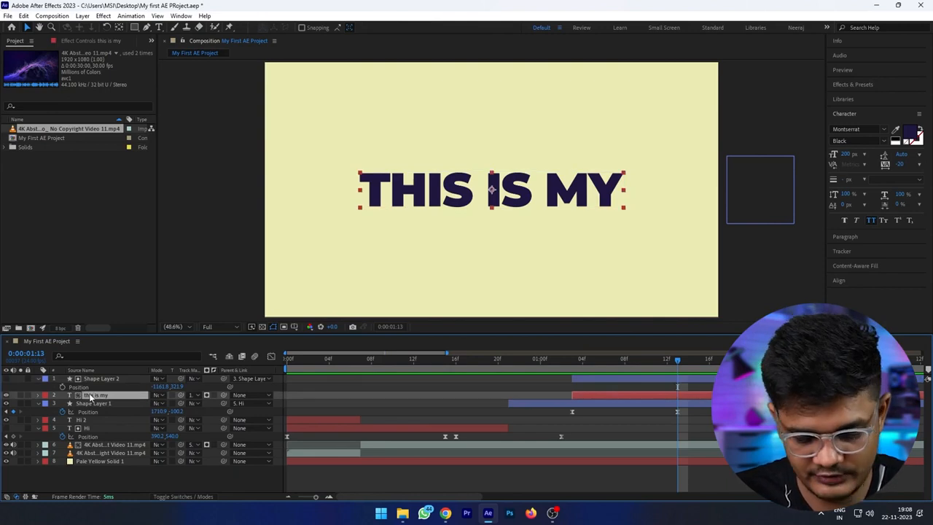
key(p)
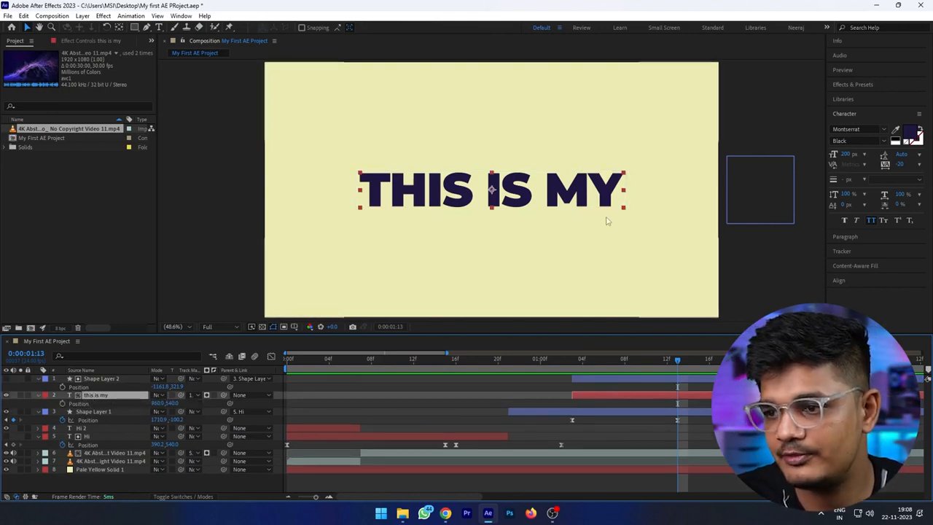
drag(679, 361, 698, 358)
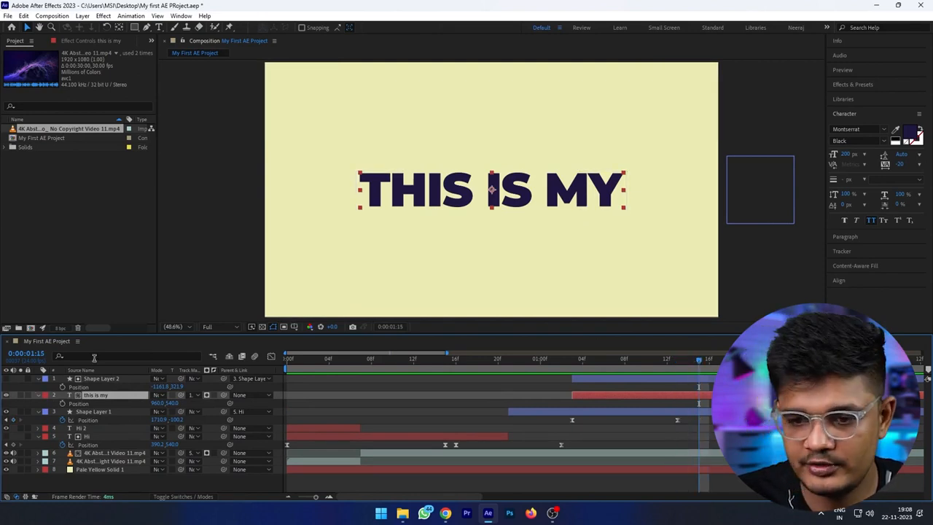
click(63, 404)
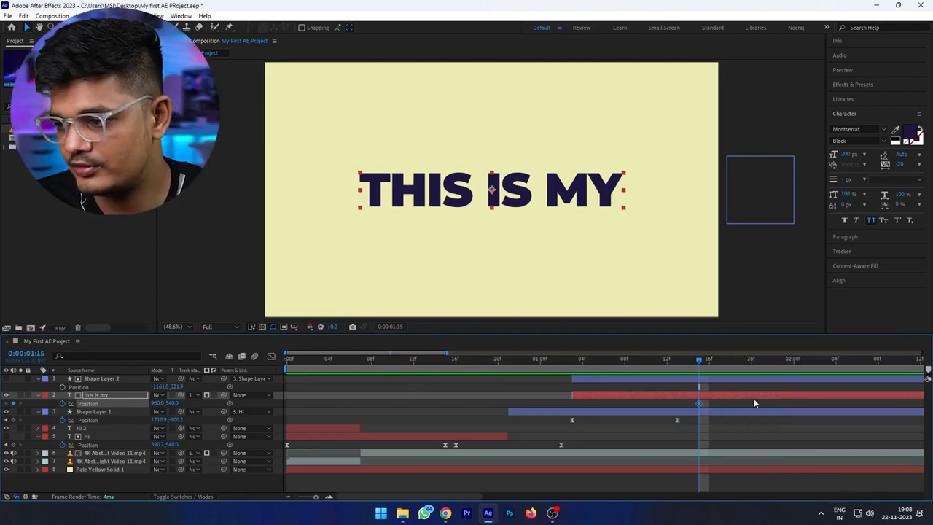
- Add a second Position keyframe with the same value to the "this is my" layer at 2:04
key(shift+Page_Down)
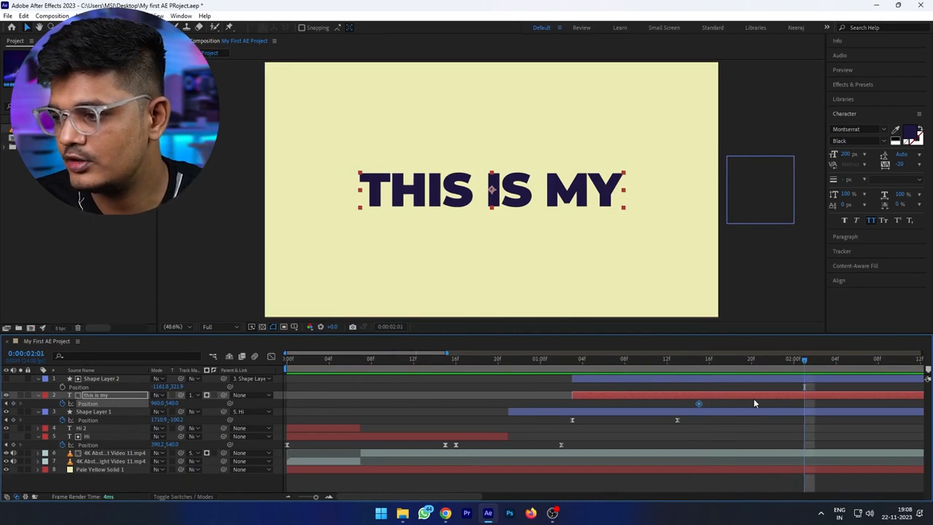
key(Page_Down)
key(Page_Down)
key(Page_Down)
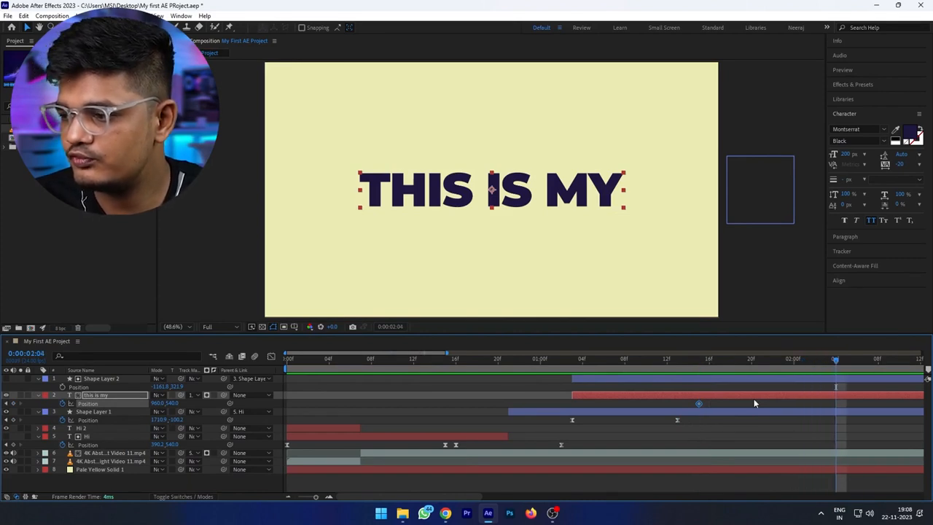
click(12, 404)
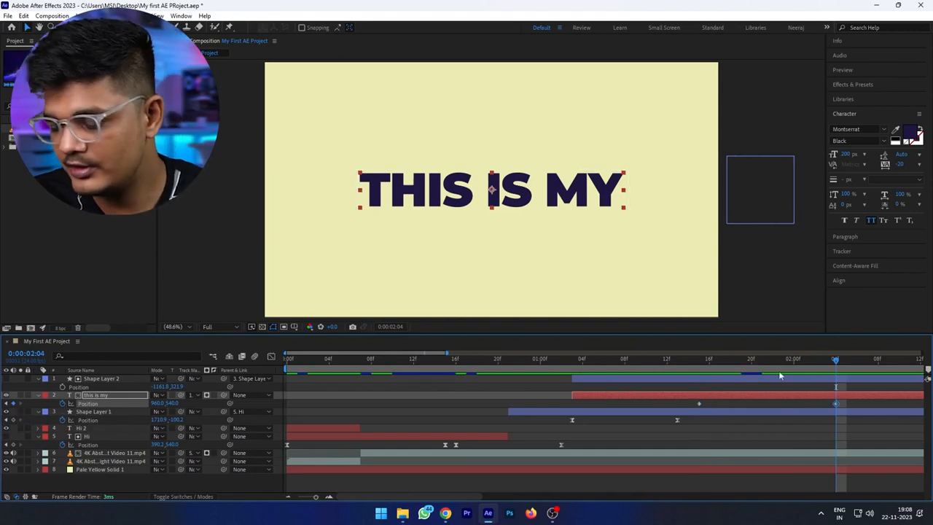
- Move the "this is my" text straight up to a Y position of about 138 at 1:21
key(shift+Page_Up)
key(Page_Down)
key(Page_Down)
key(Page_Down)
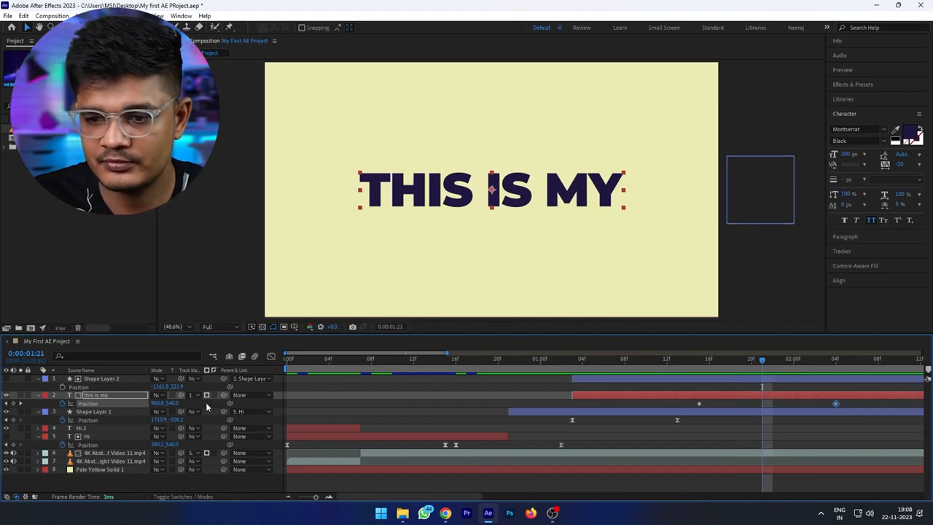
drag(172, 403, 151, 403)
drag(2, 461, 10, 459)
drag(169, 403, 80, 403)
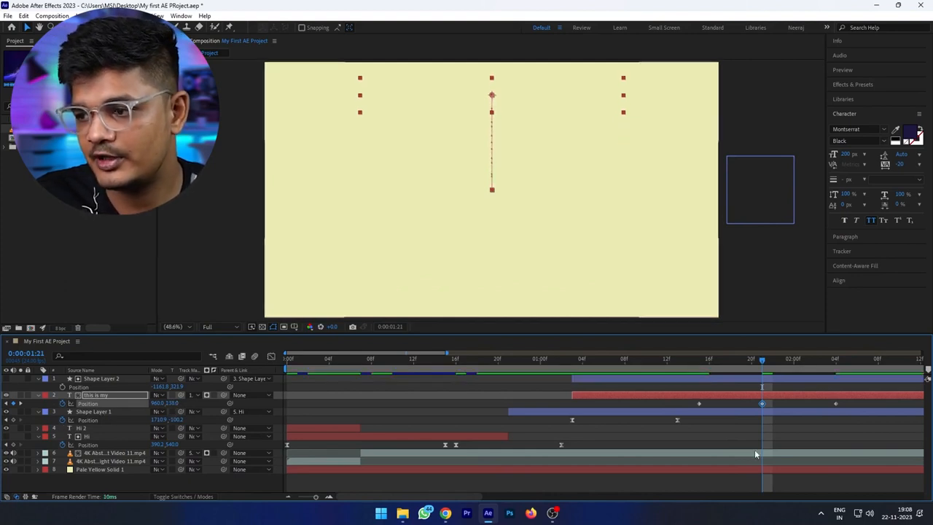
- Scrub between 1:15 and 1:22 to check the text's upward movement
drag(709, 357, 699, 360)
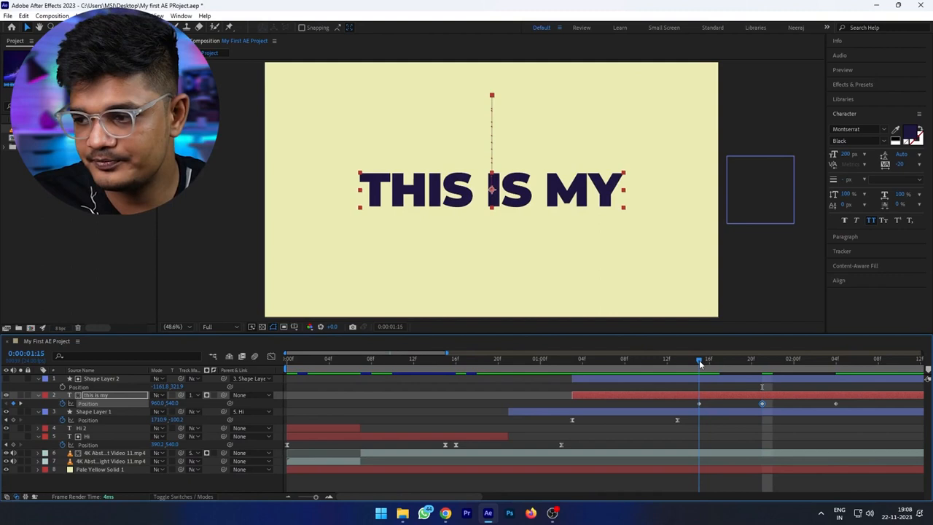
drag(702, 360, 731, 358)
drag(737, 348, 770, 342)
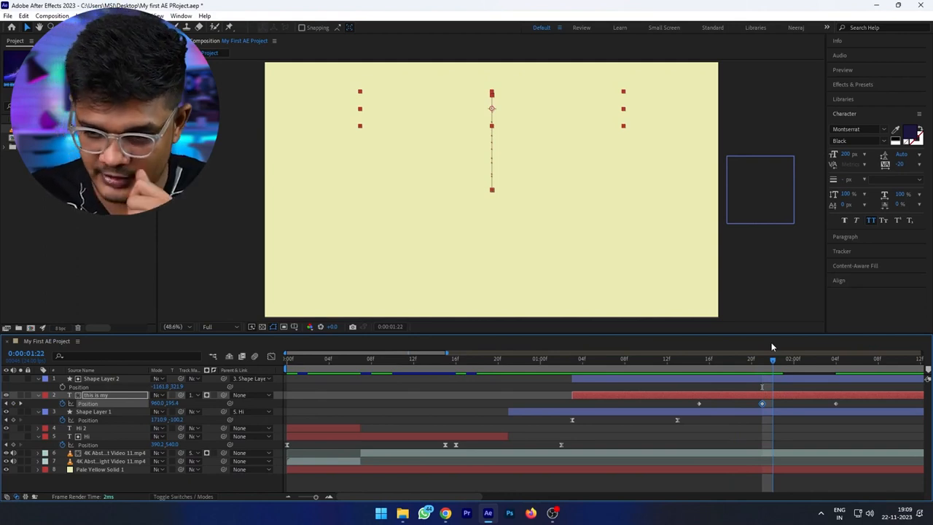
drag(773, 347, 699, 352)
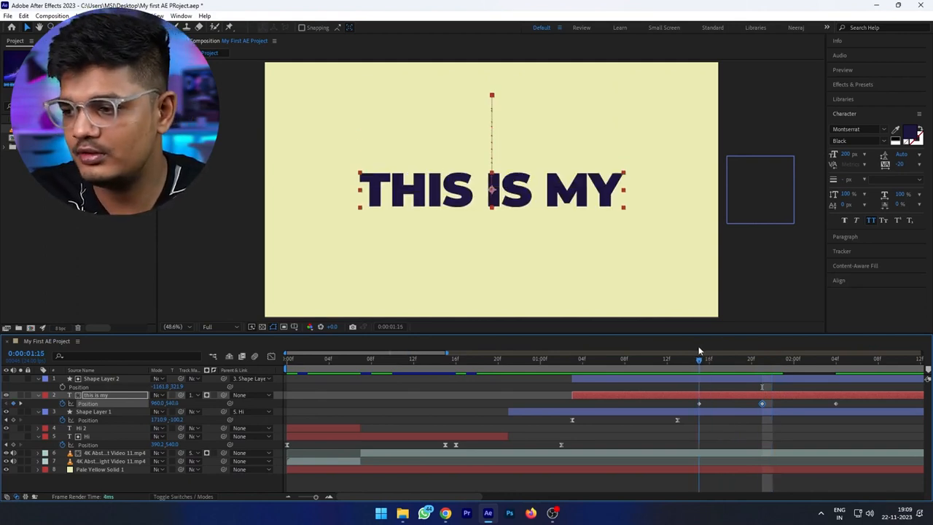
- Duplicate the "this is my" layer, trim the copy to start at 1:15 and end the original at 1:15
click(698, 397)
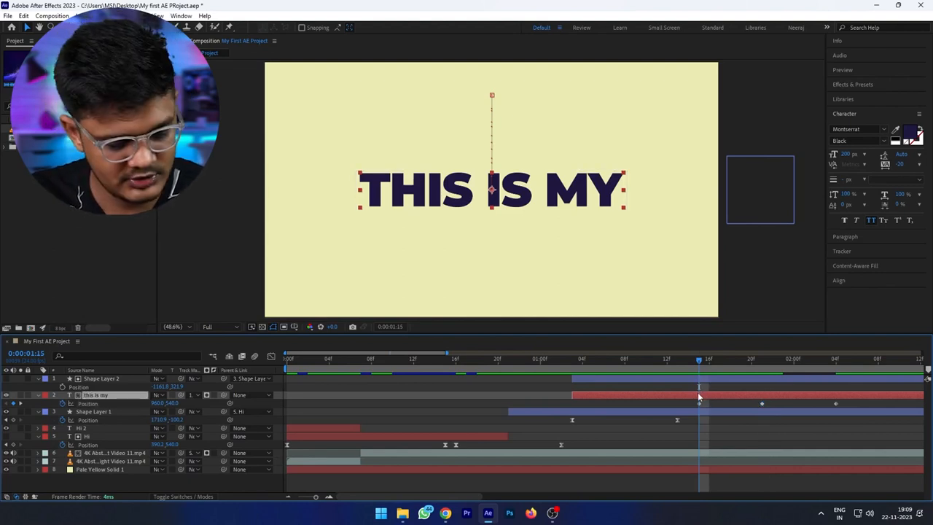
key(ctrl+d)
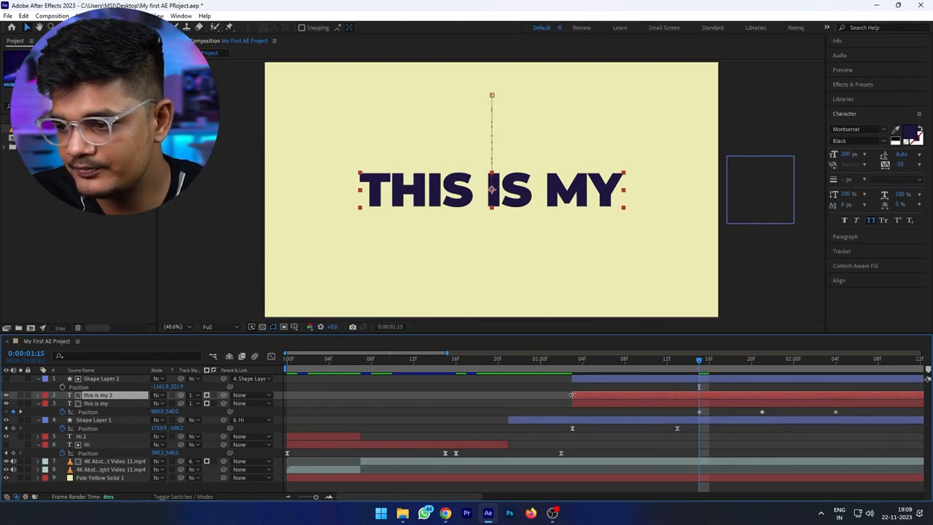
drag(572, 394, 698, 398)
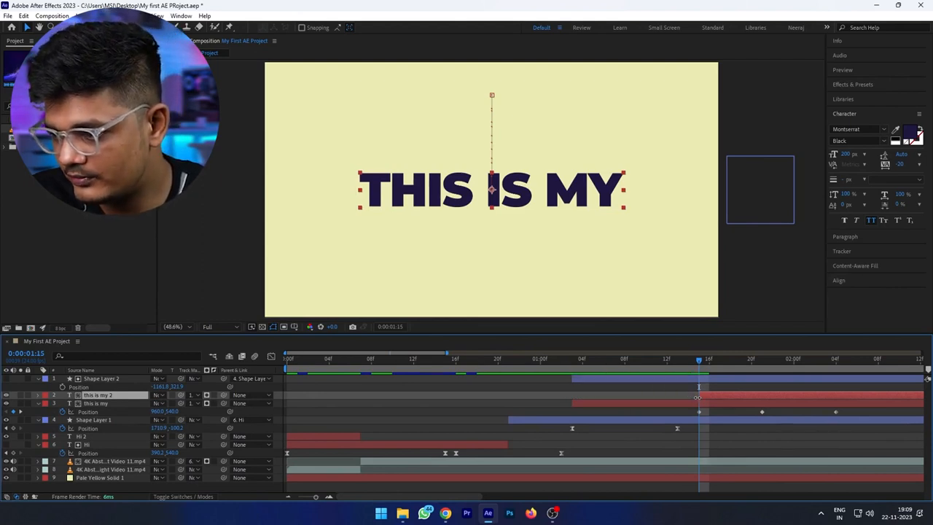
click(694, 404)
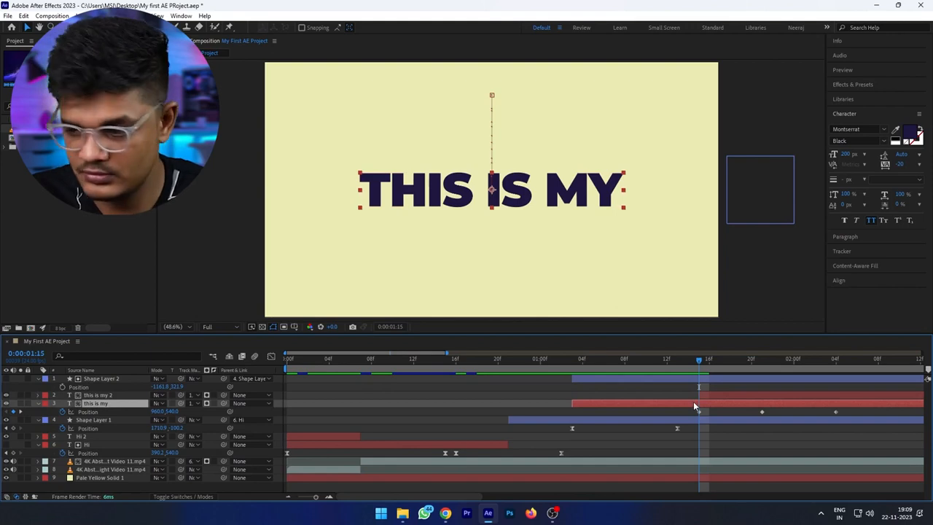
key(alt+bracketright)
- Remove the track matte from the "this is my 2" layer by setting it to No Matte
click(712, 395)
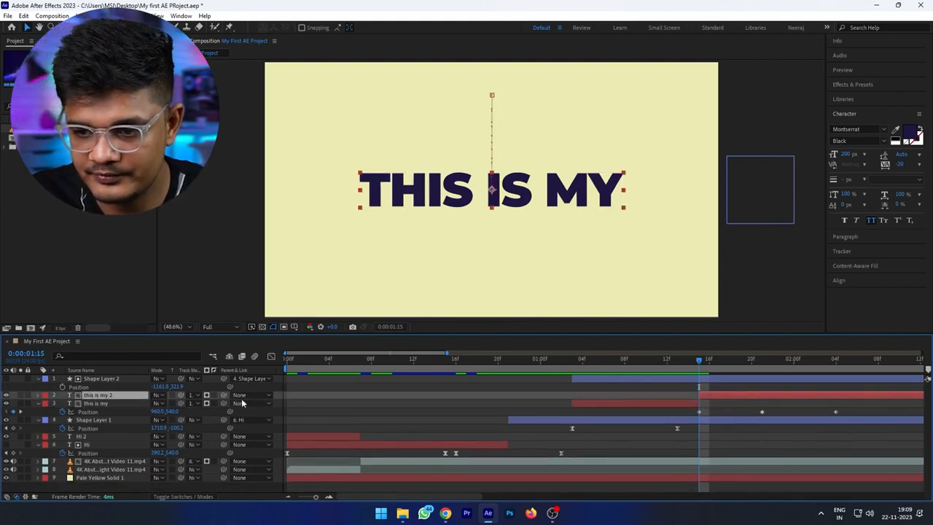
click(191, 394)
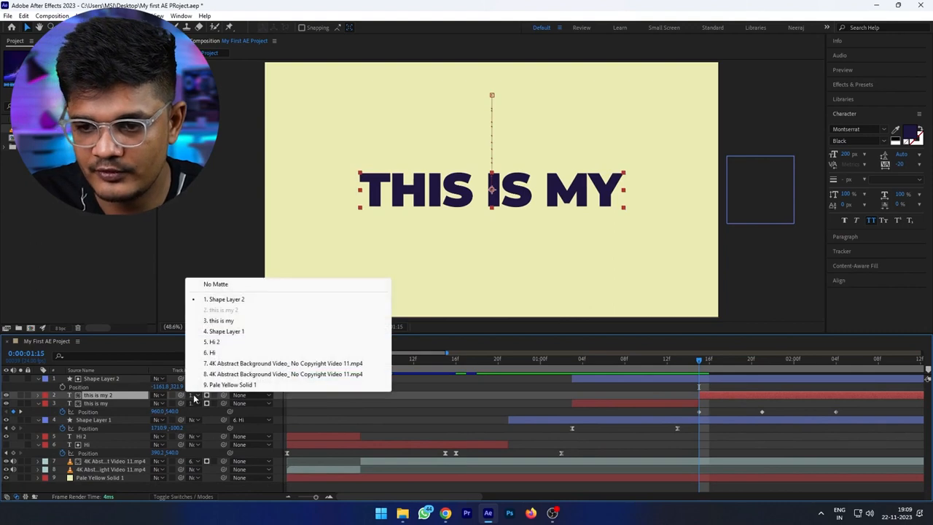
click(215, 285)
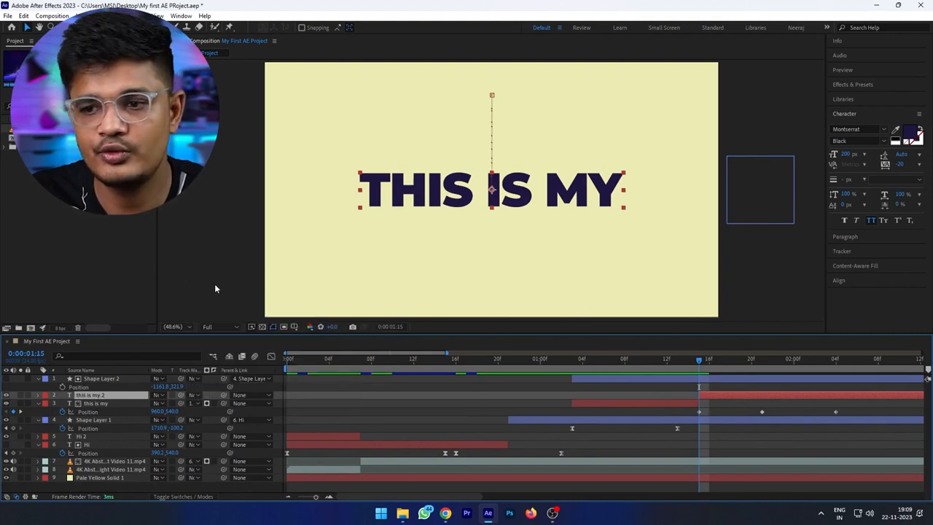
- Play back the animation from about 1:15 to check the unmasked text's jump and return
key(space)
key(space)
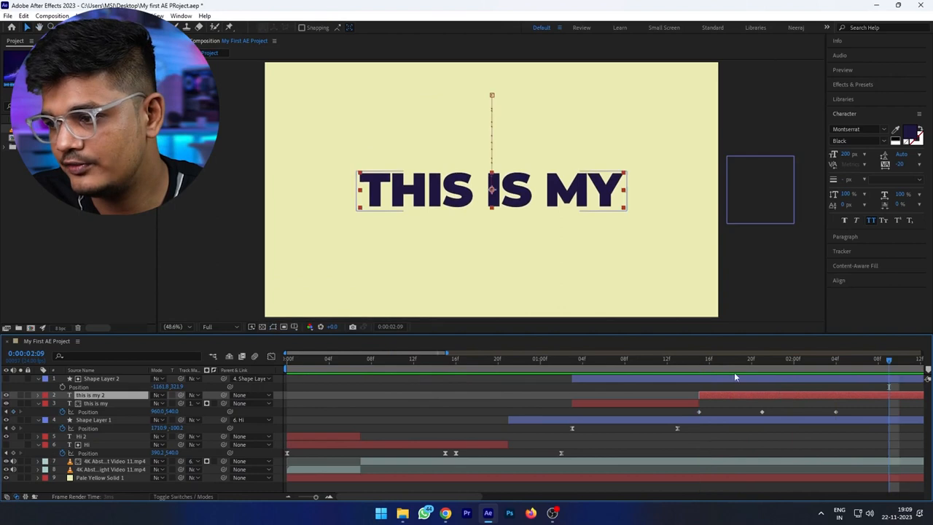
drag(708, 360, 694, 383)
key(space)
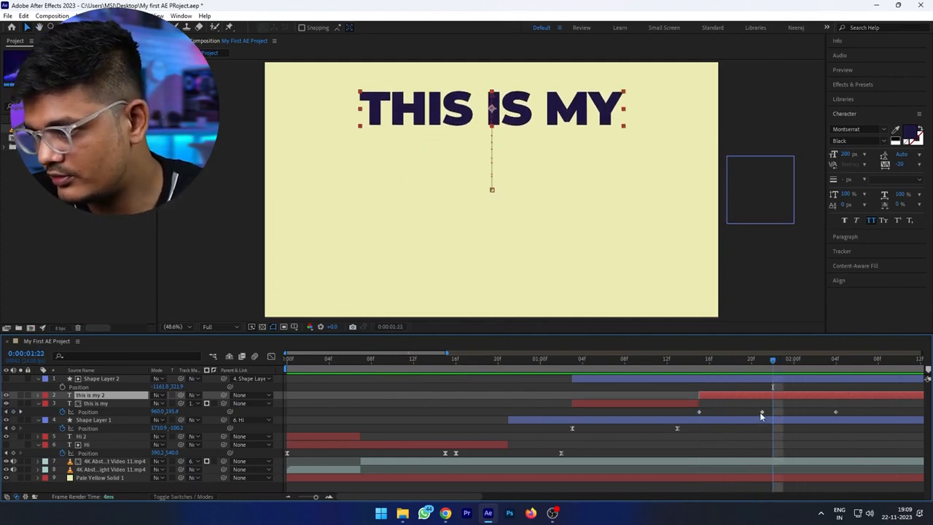
- Move the middle Position keyframe of the original "this is my" layer to 1:22 and save the project
drag(762, 413, 770, 412)
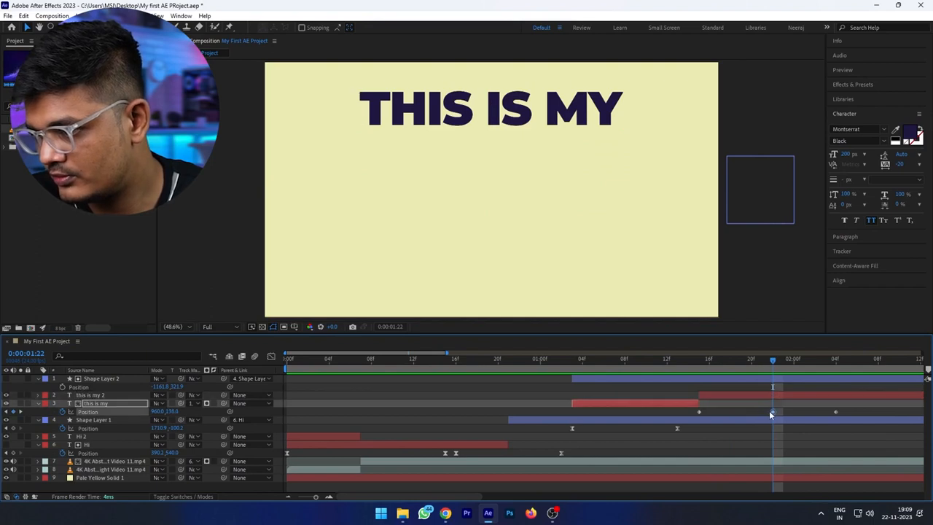
click(711, 395)
key(ctrl+s)
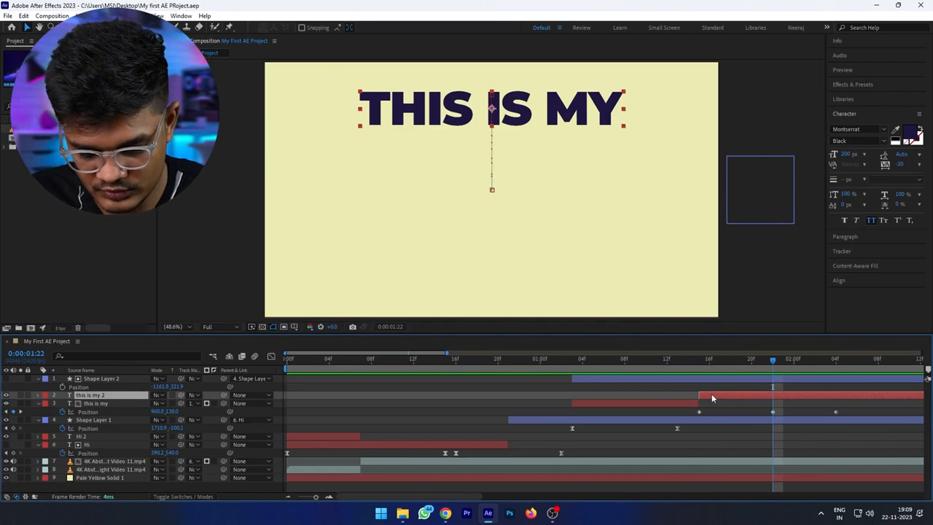
- Display the Position speed graph of the "this is my 2" layer in the Graph Editor
click(272, 356)
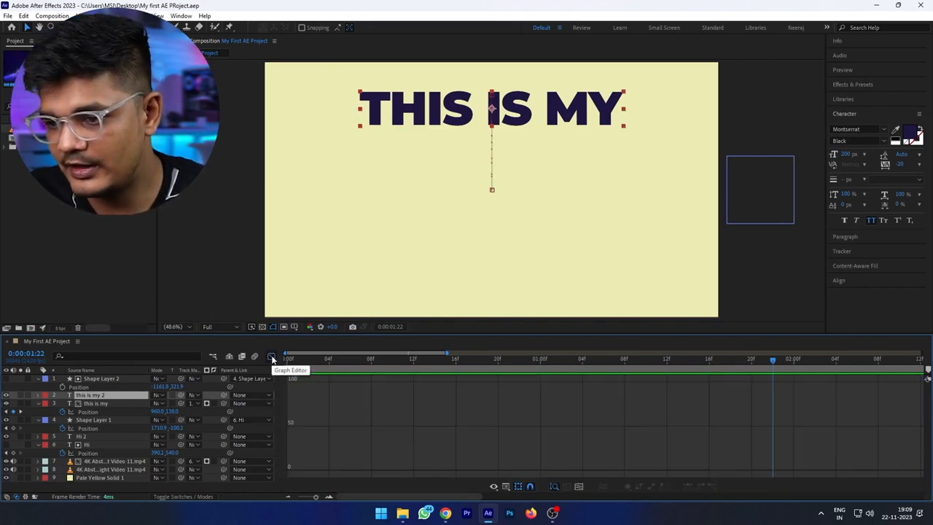
click(39, 395)
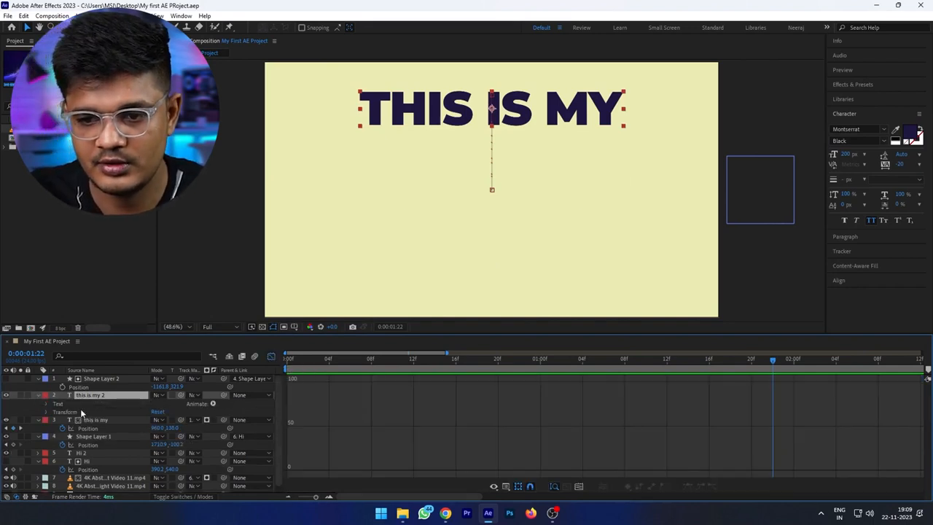
click(47, 411)
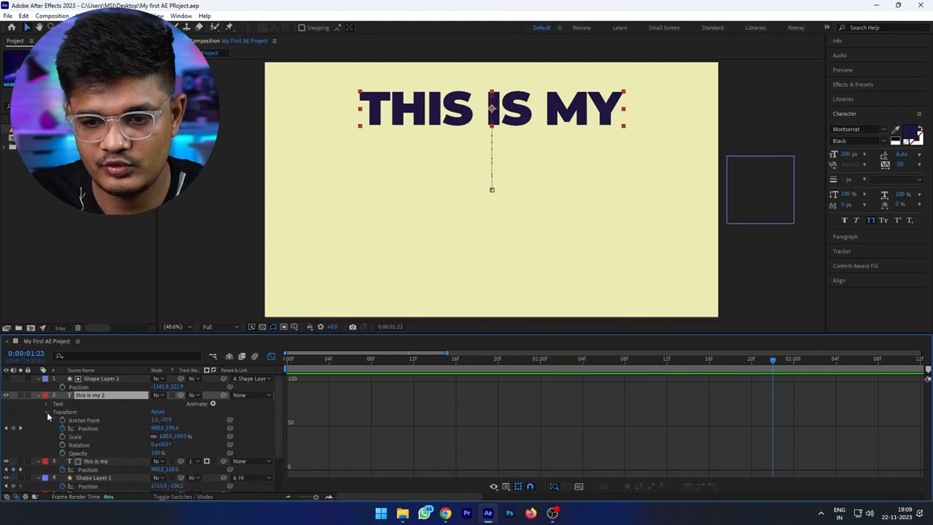
click(107, 426)
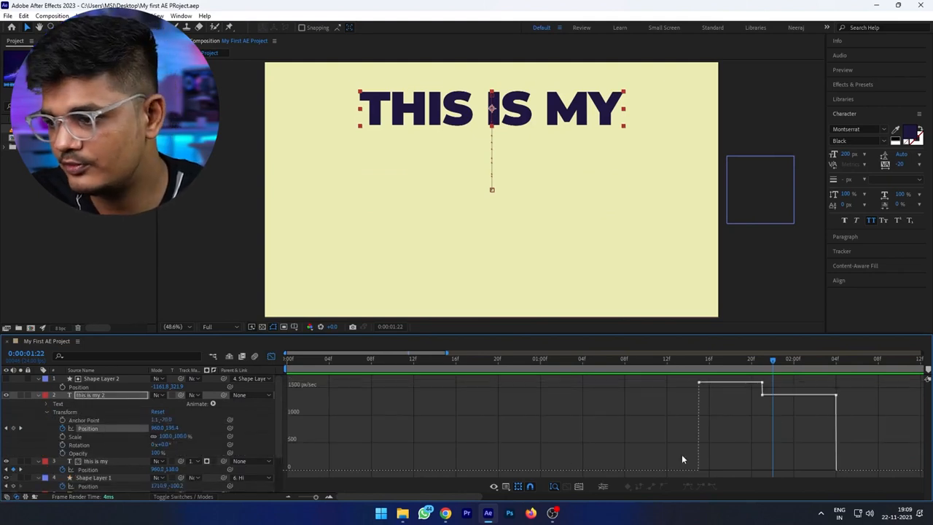
right_click(353, 413)
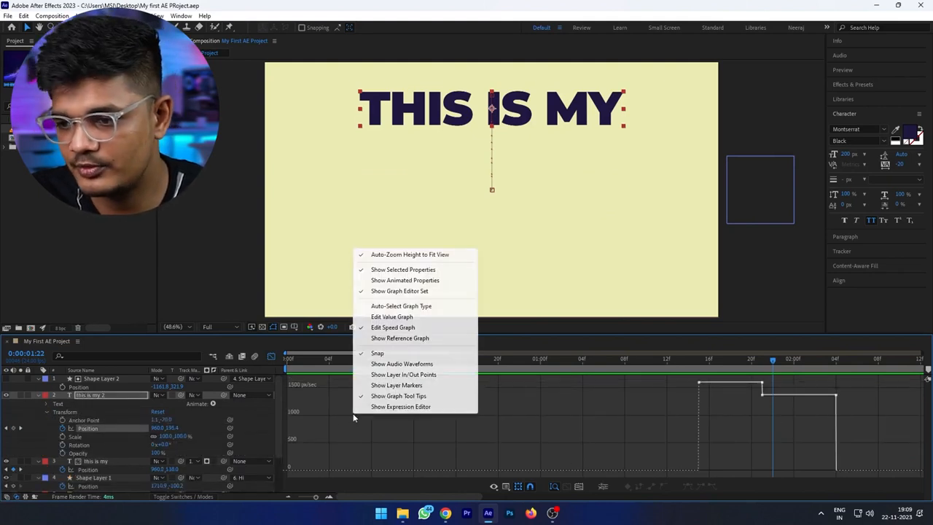
click(727, 409)
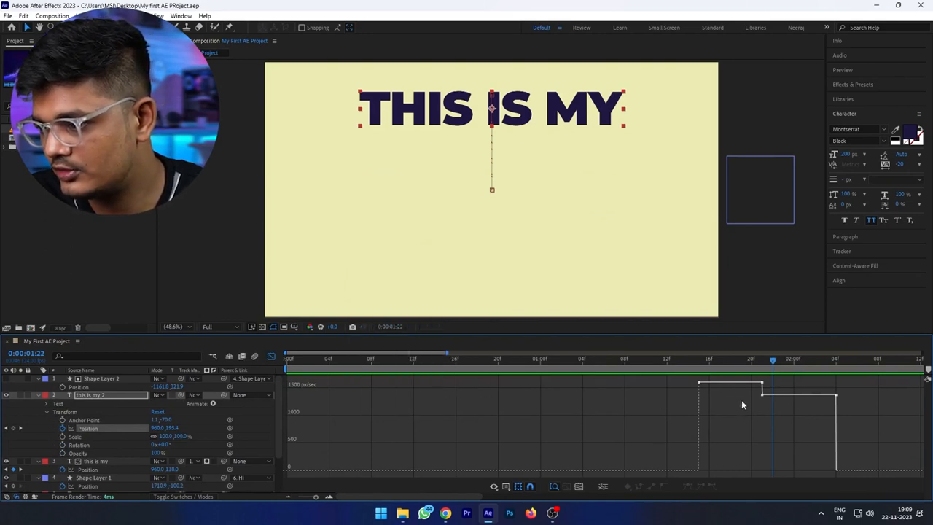
- Lower the first Position keyframe's speed to 0 px/sec and both sides of the middle keyframe to about 500 px/sec
drag(682, 397, 754, 413)
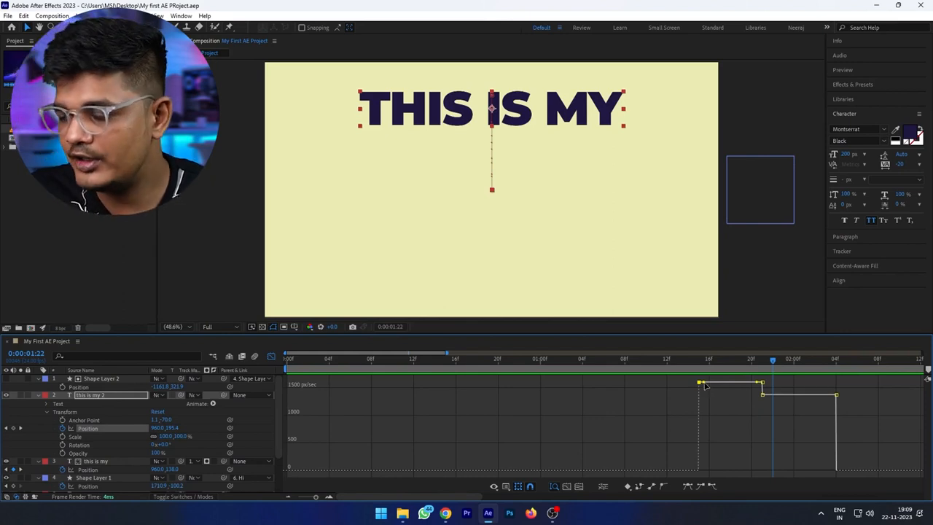
drag(704, 384, 708, 471)
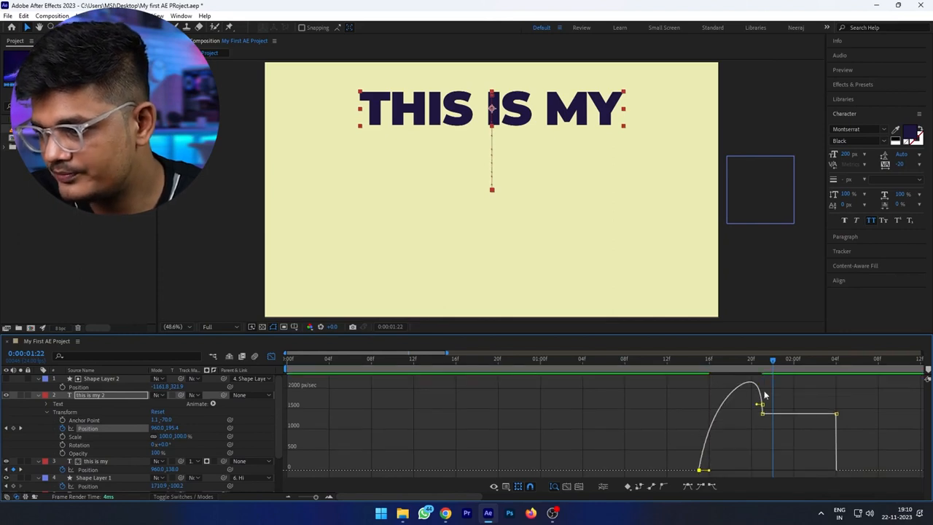
drag(684, 334, 684, 318)
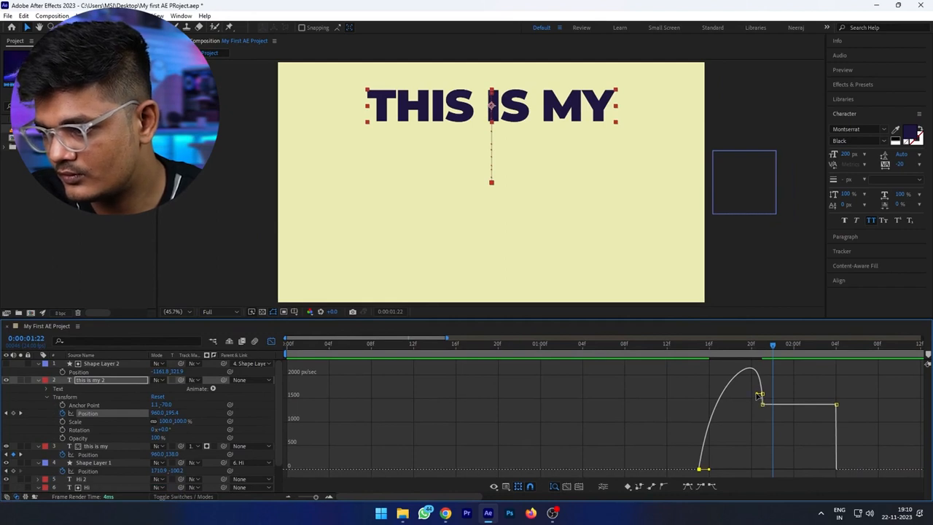
drag(759, 396, 758, 446)
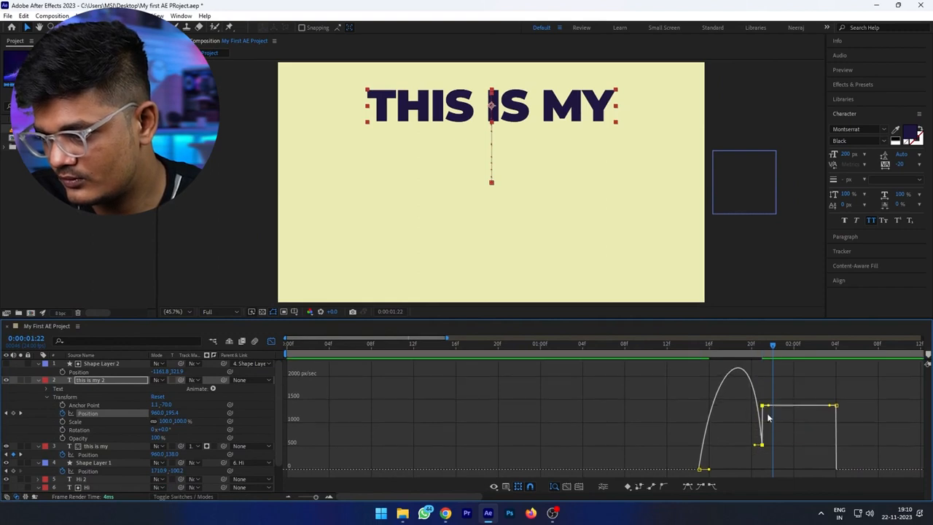
drag(770, 407, 780, 449)
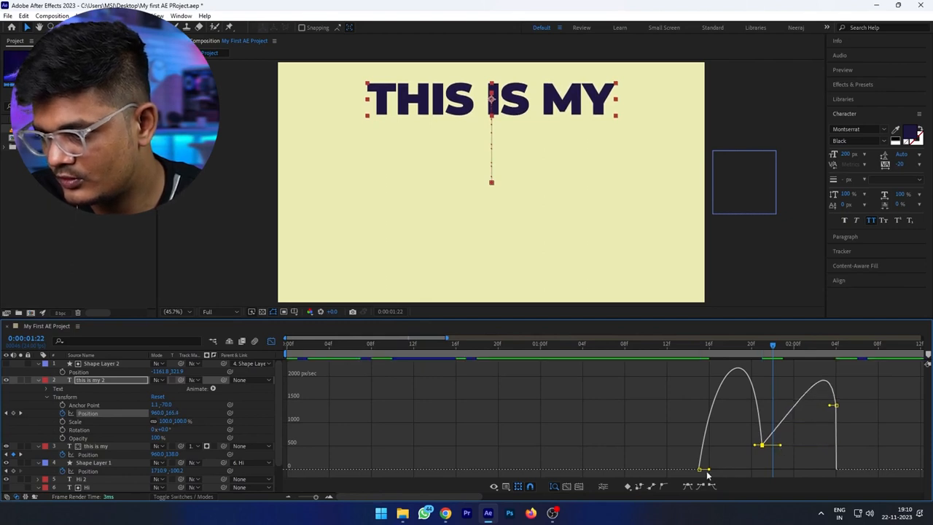
- Shape the speed curve into two sharp peaks beside the middle keyframe, easing the last keyframe down to about 0 px/sec
drag(708, 469, 727, 472)
click(762, 458)
drag(780, 458, 770, 459)
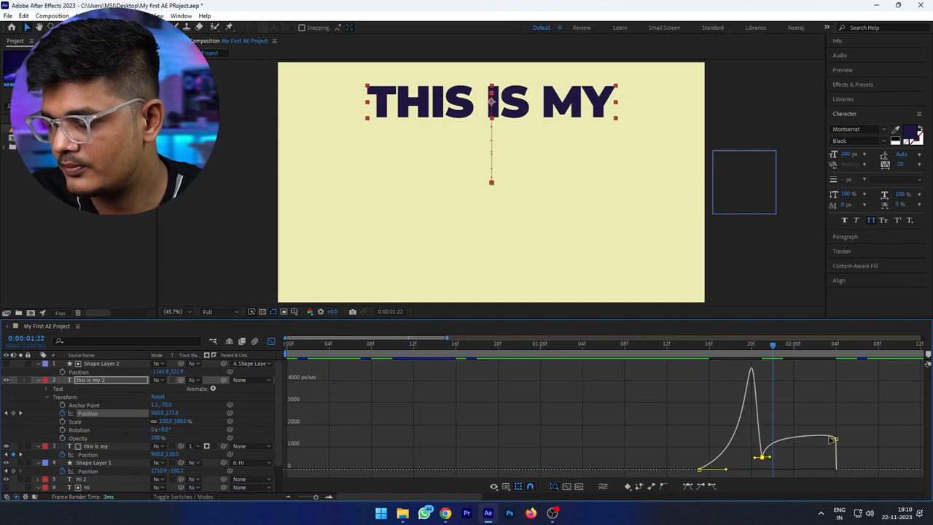
drag(829, 441, 776, 448)
drag(836, 444, 837, 471)
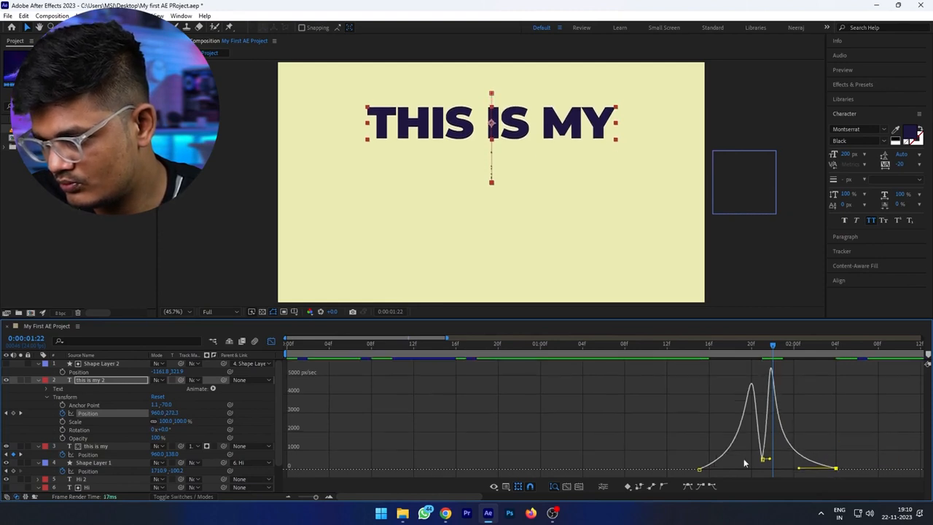
- Slightly shorten the first keyframe's outgoing ease, checking the jump by scrubbing and playing it from about 1:14
click(680, 343)
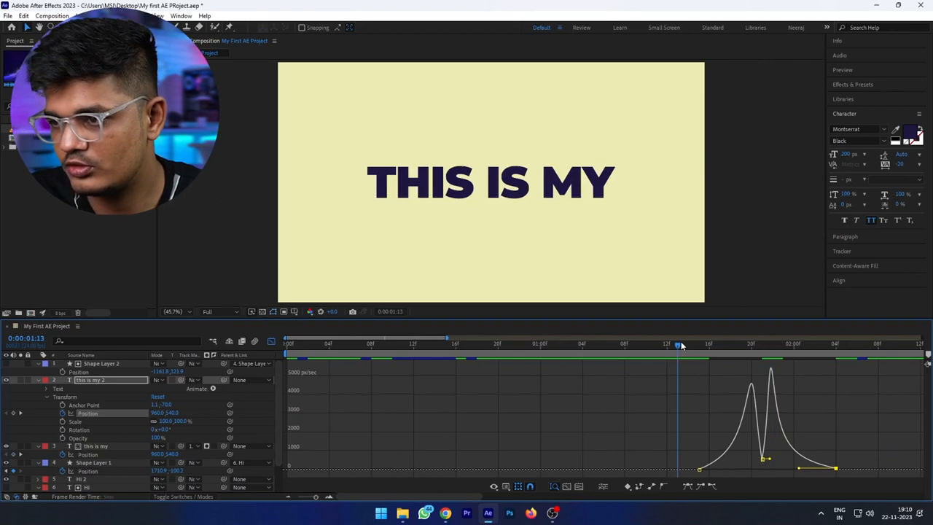
drag(684, 345, 741, 354)
click(699, 469)
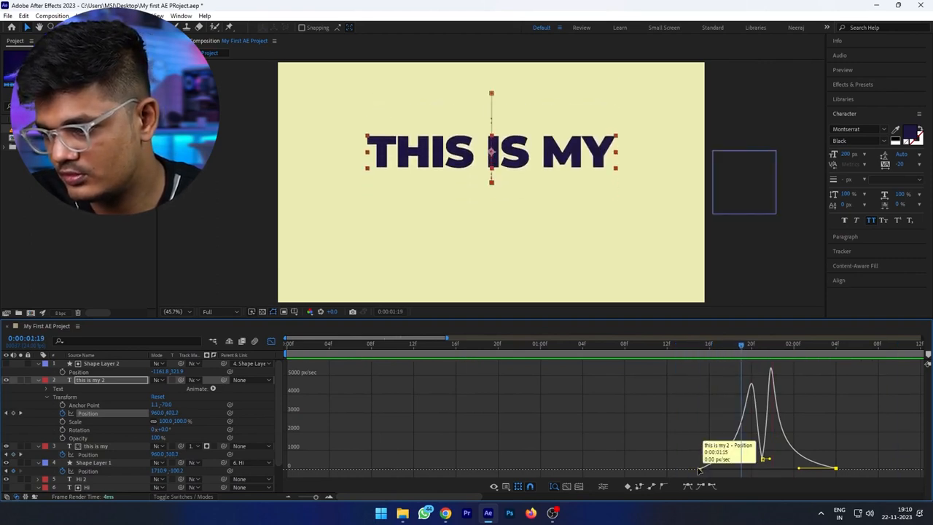
mouse_move(726, 473)
mouse_down()
mouse_move(708, 475)
mouse_move(750, 445)
mouse_move(748, 459)
mouse_move(722, 470)
mouse_up()
click(687, 344)
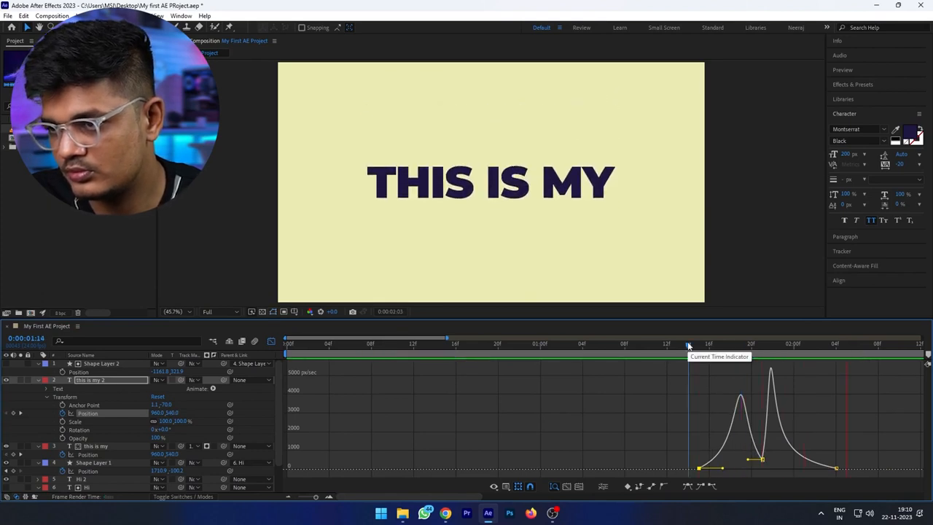
click(698, 344)
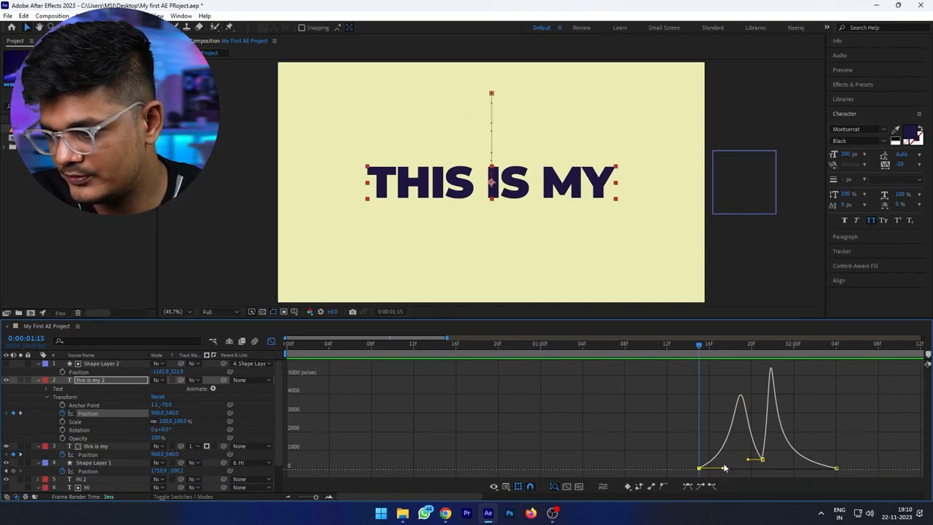
- Reshape the speed curve to peak right after 1:15, slow to 0 px/sec at the middle keyframe and peak again near 1:23
drag(721, 471, 786, 470)
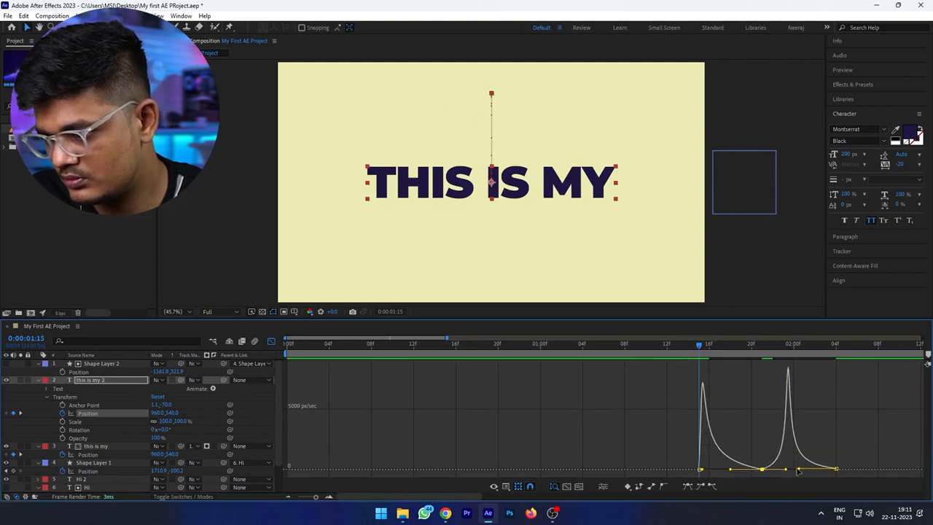
click(799, 471)
drag(784, 471, 781, 470)
- Play and scrub the animation from about 1:12 to 1:23 to check the eased jump
key(space)
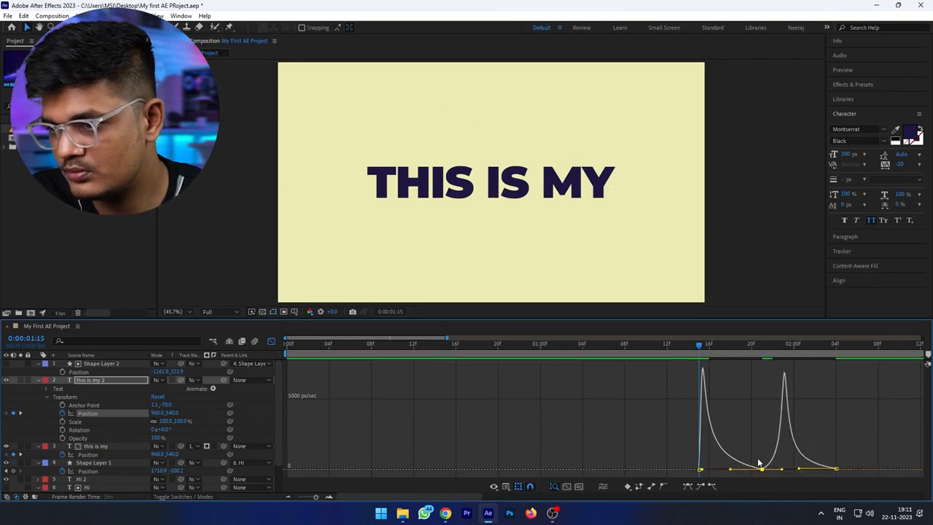
key(space)
click(669, 352)
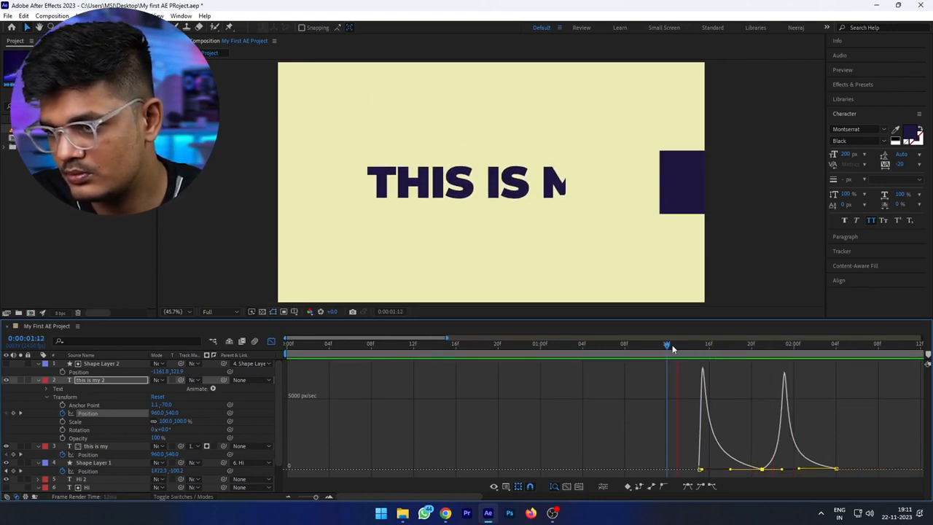
drag(652, 351, 783, 366)
key(space)
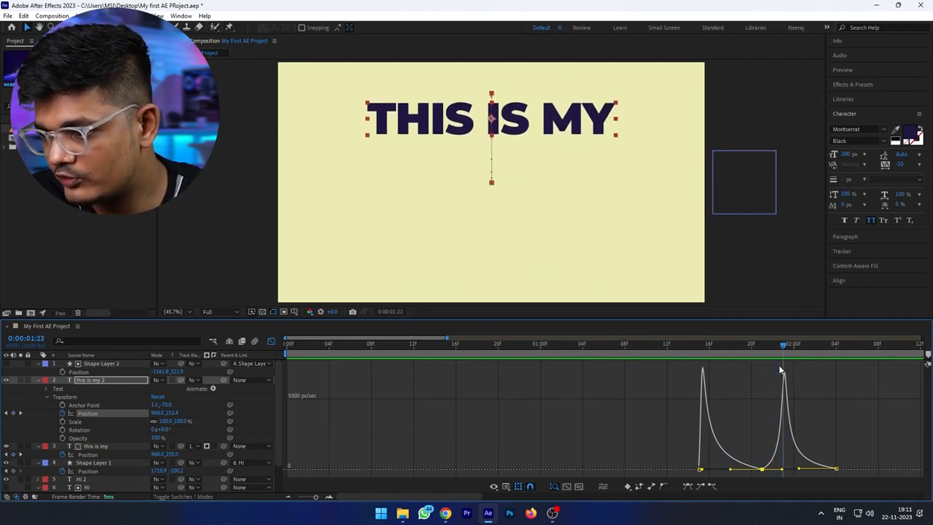
- Lengthen the middle keyframe's outgoing ease so the return speed peaks sharply just before 2:00, and preview the motion
mouse_move(782, 471)
mouse_down()
mouse_move(800, 470)
mouse_move(792, 473)
mouse_up()
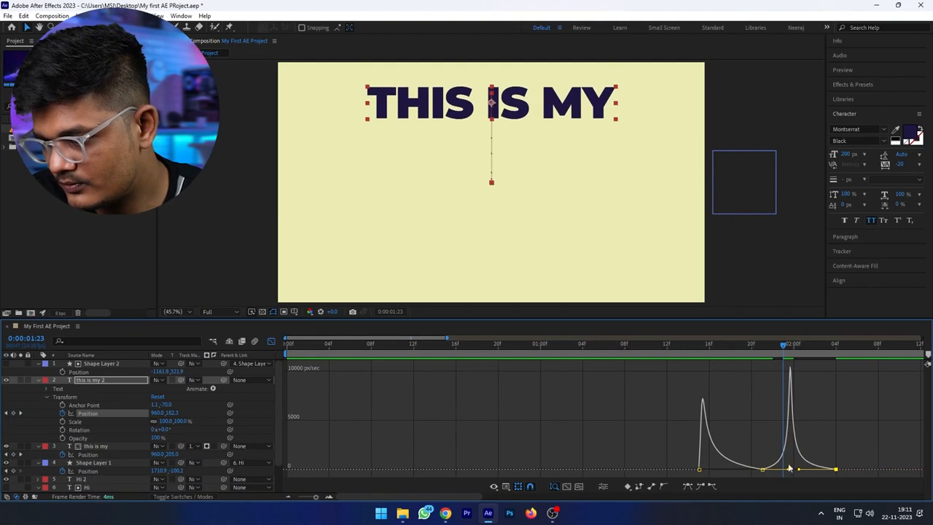
drag(782, 346, 792, 348)
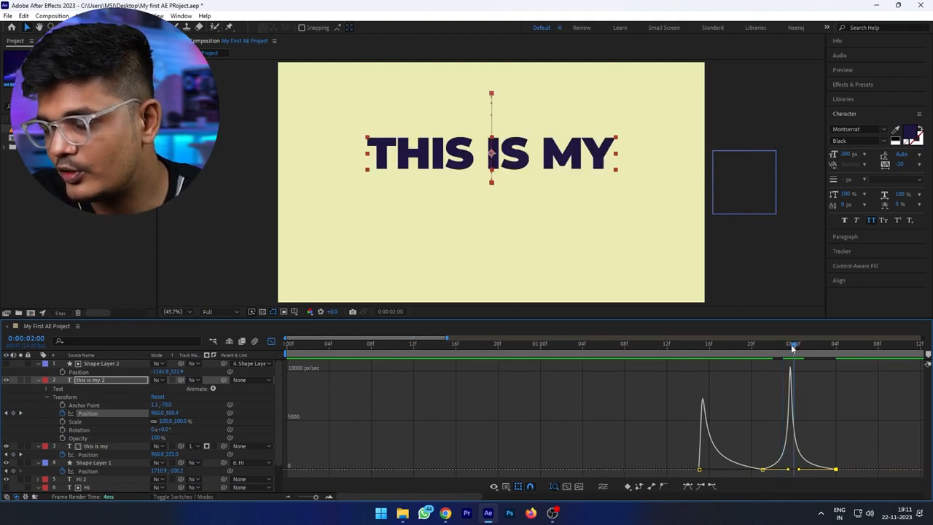
drag(791, 350, 644, 358)
key(space)
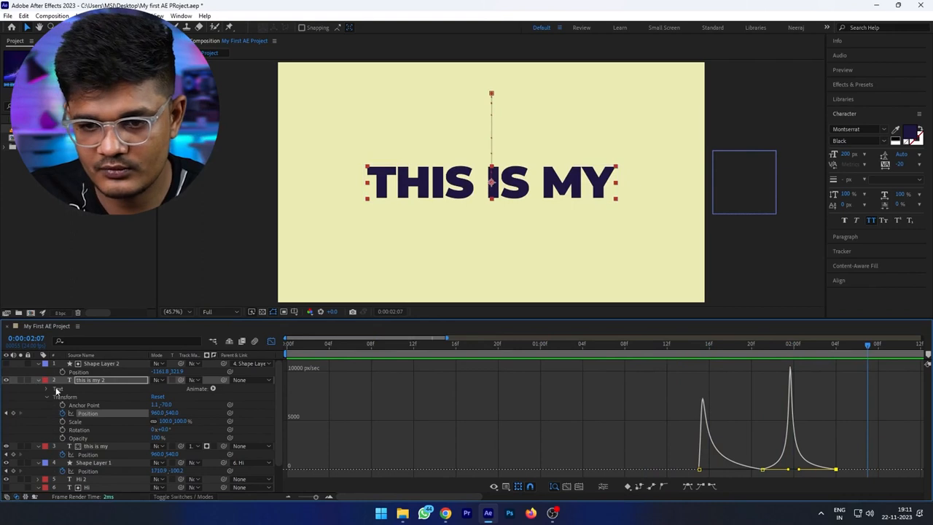
- Shift the three Position keyframes of "this is my 2" one frame later so the first sits at 1:16, and preview the motion
click(38, 379)
key(p)
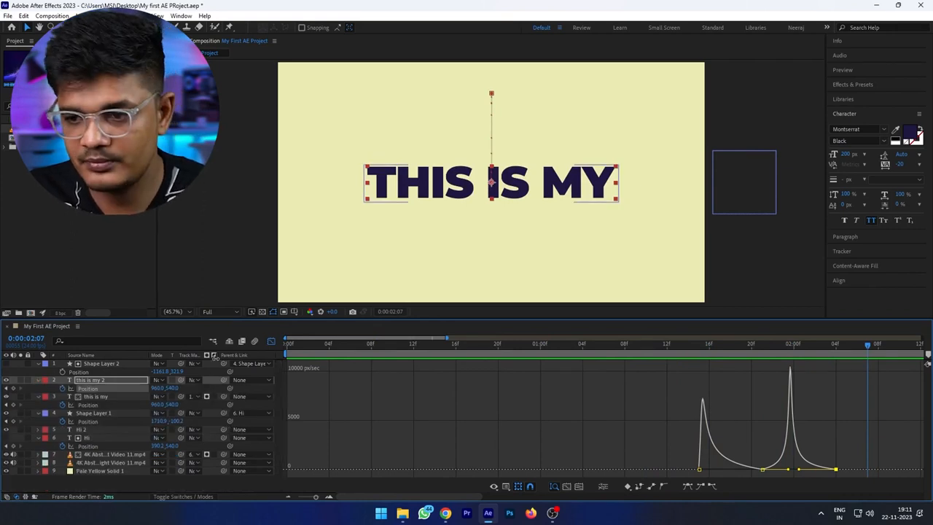
click(271, 341)
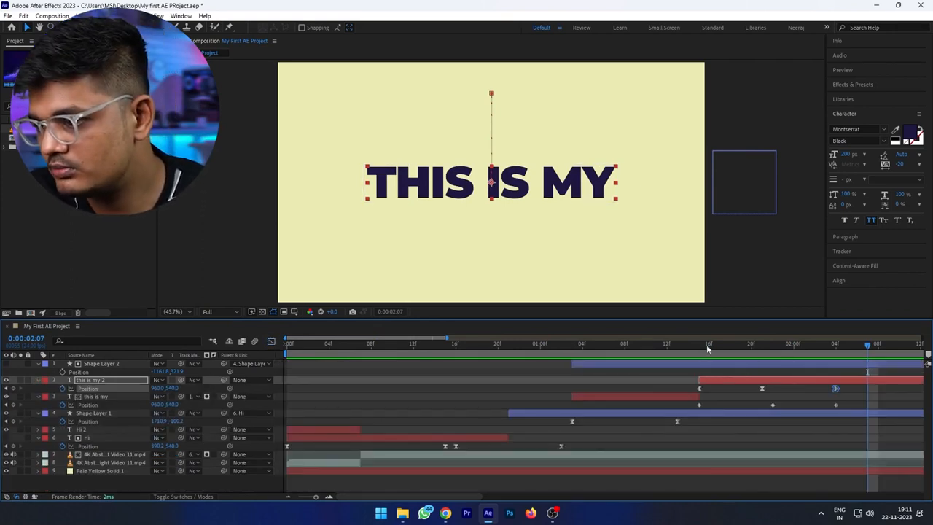
key(i)
drag(855, 390, 705, 392)
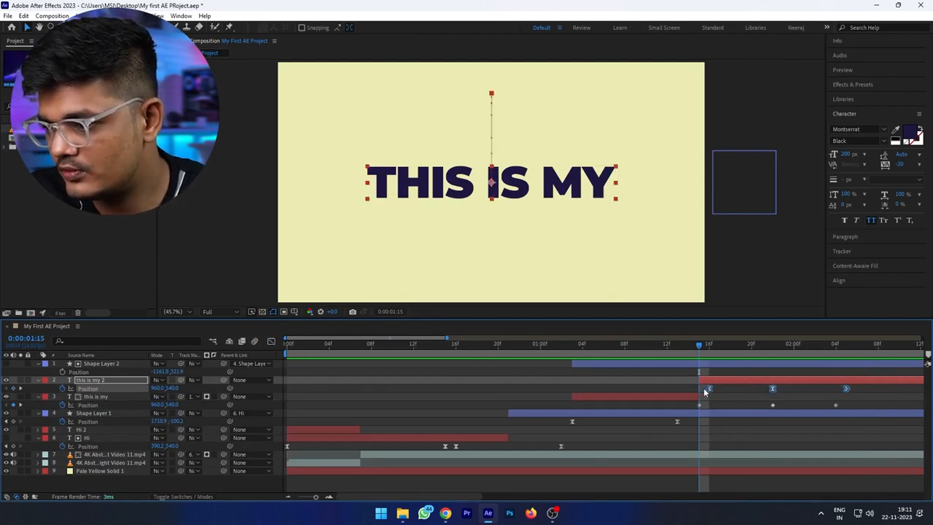
click(709, 440)
key(space)
key(space)
- Split the "this is my 2" layer at 2:01, checking that time against the fast return in its Position speed graph
click(657, 346)
drag(658, 354, 805, 362)
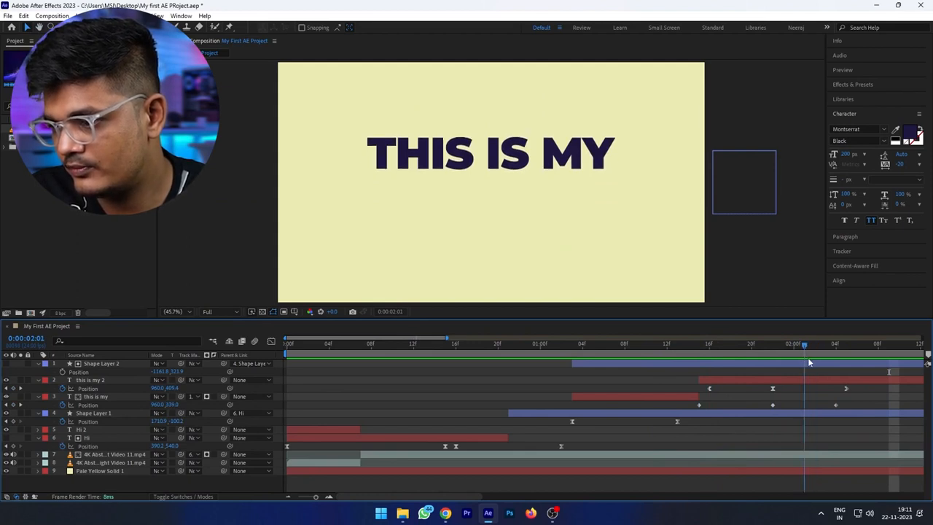
click(810, 379)
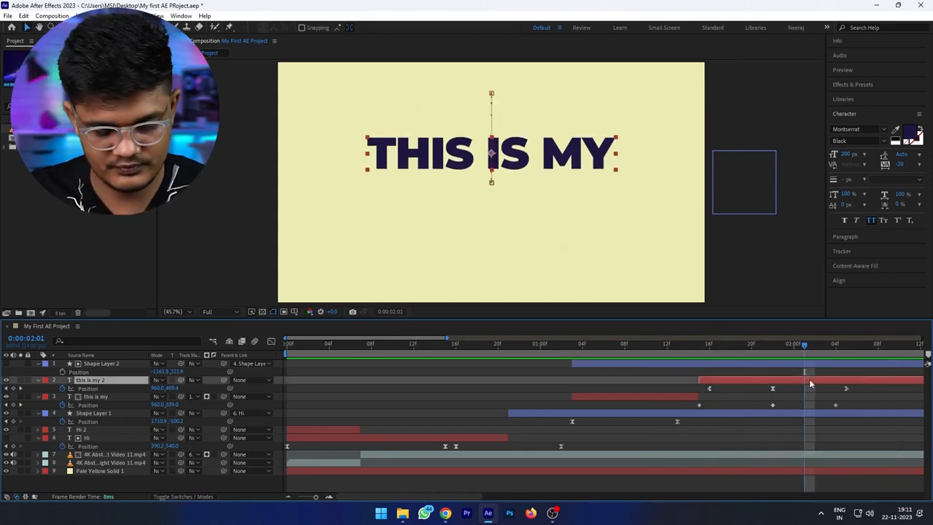
key(p)
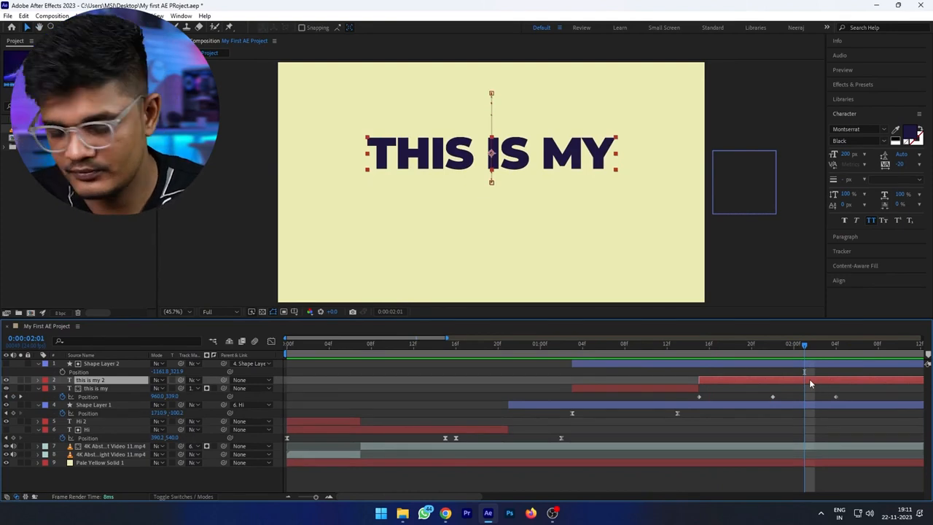
click(269, 341)
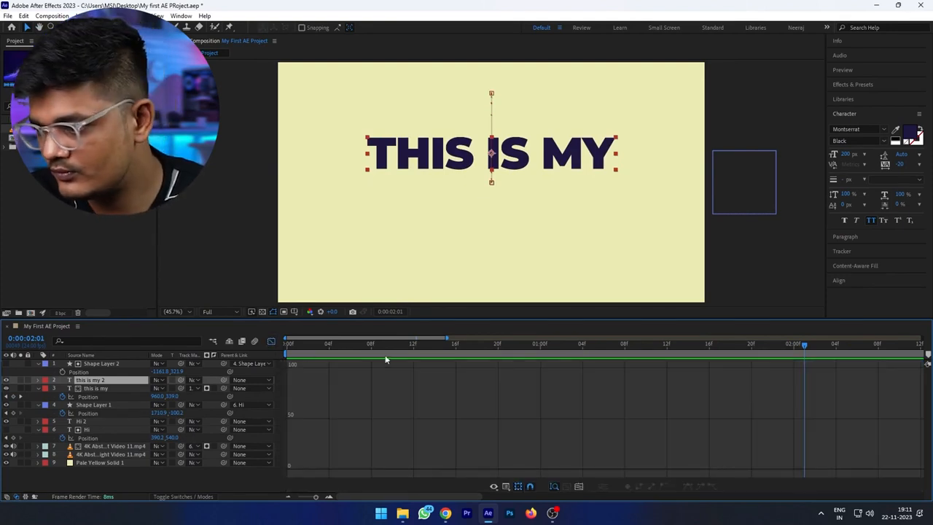
key(p)
click(89, 387)
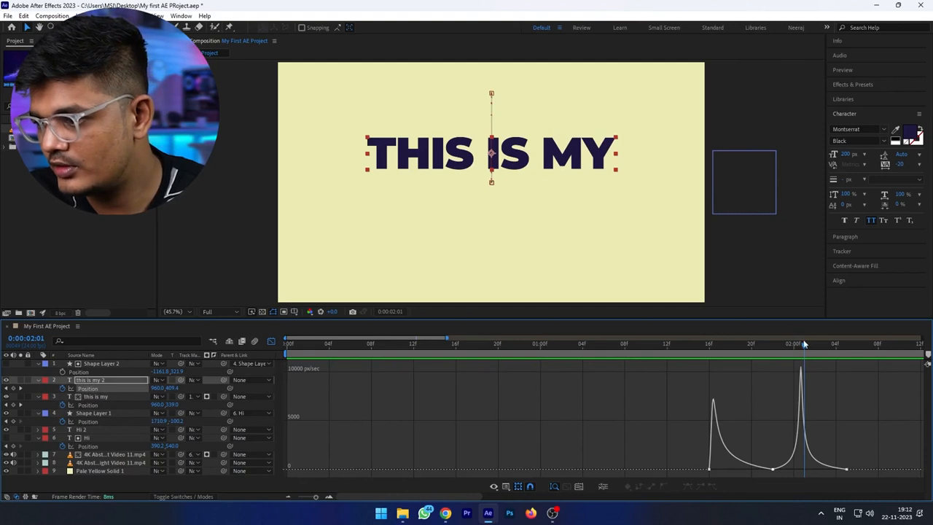
click(105, 380)
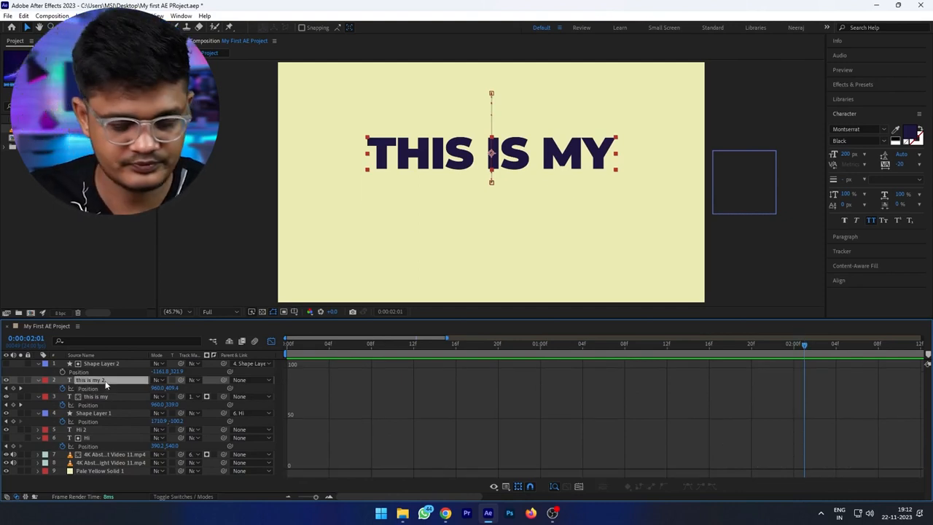
click(272, 342)
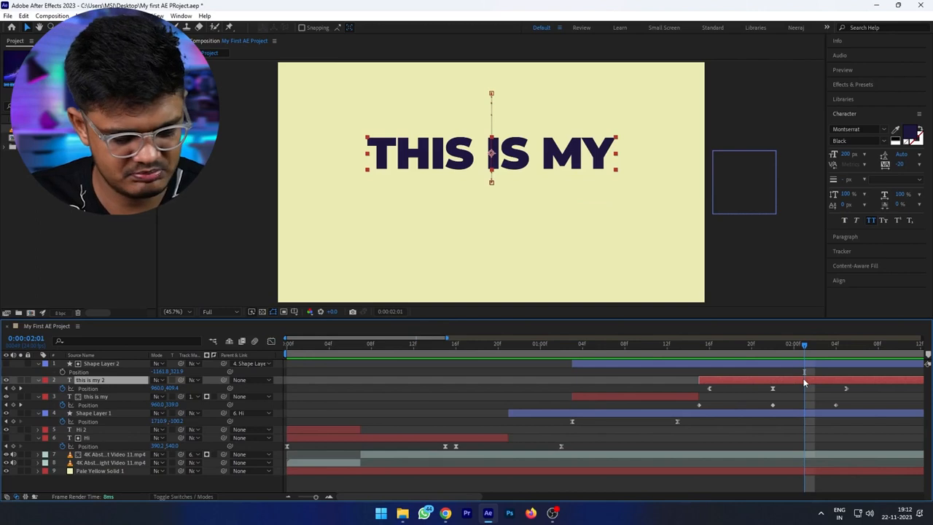
key(ctrl+shift+d)
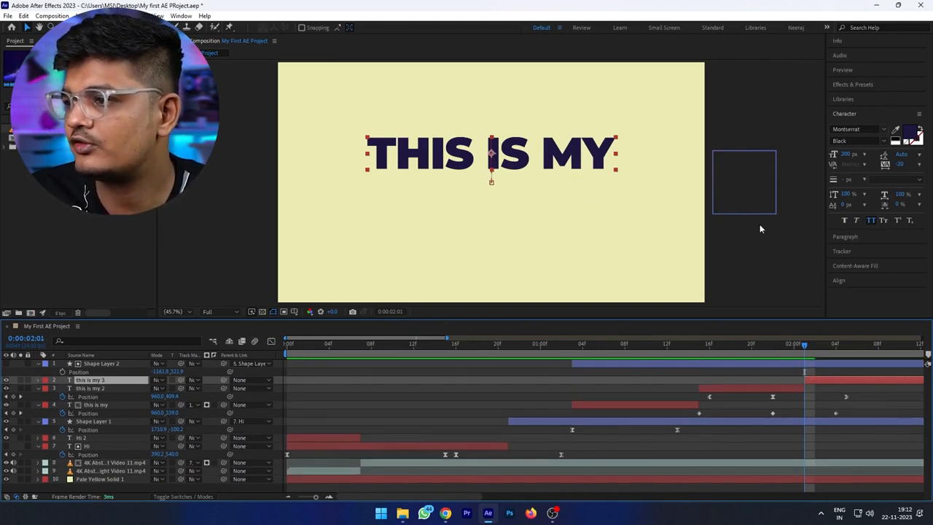
- Replace the text of the split-off layer with "first" and set its font to Akira Expanded
double_click(95, 380)
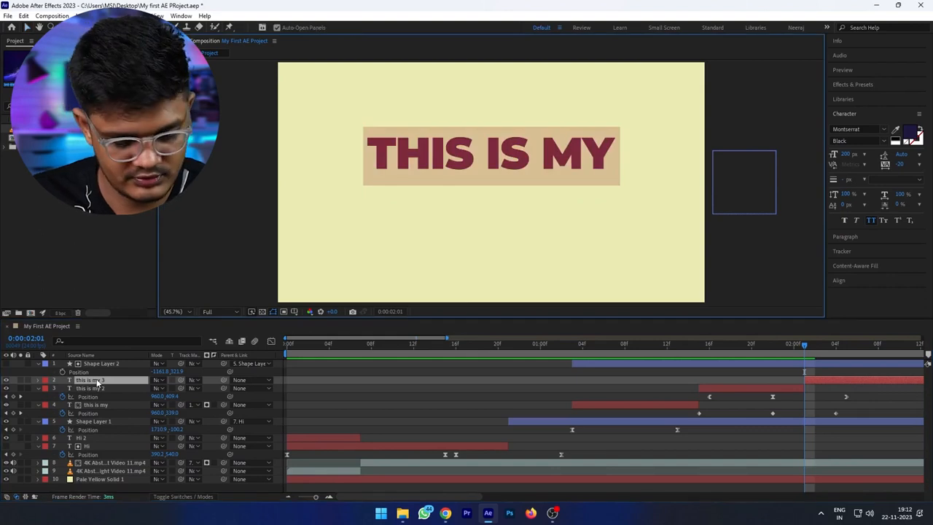
text(first)
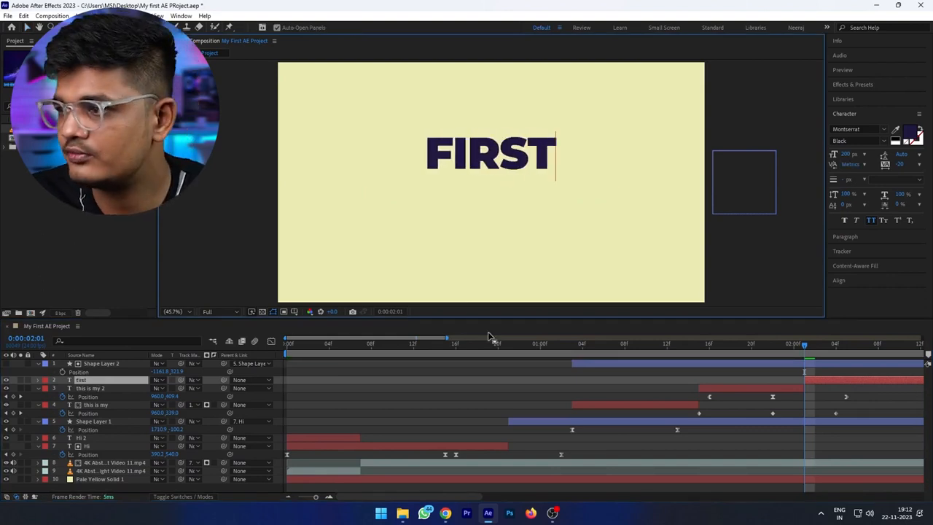
click(866, 128)
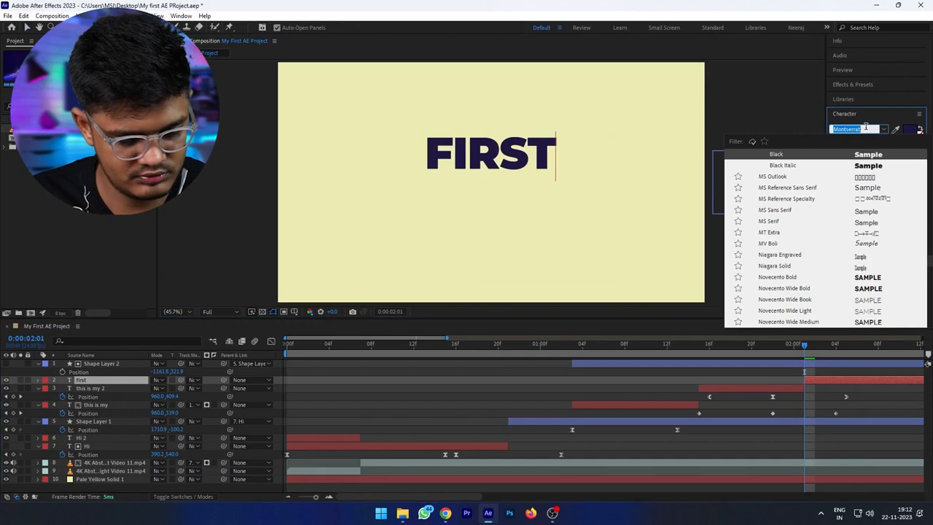
text(akira)
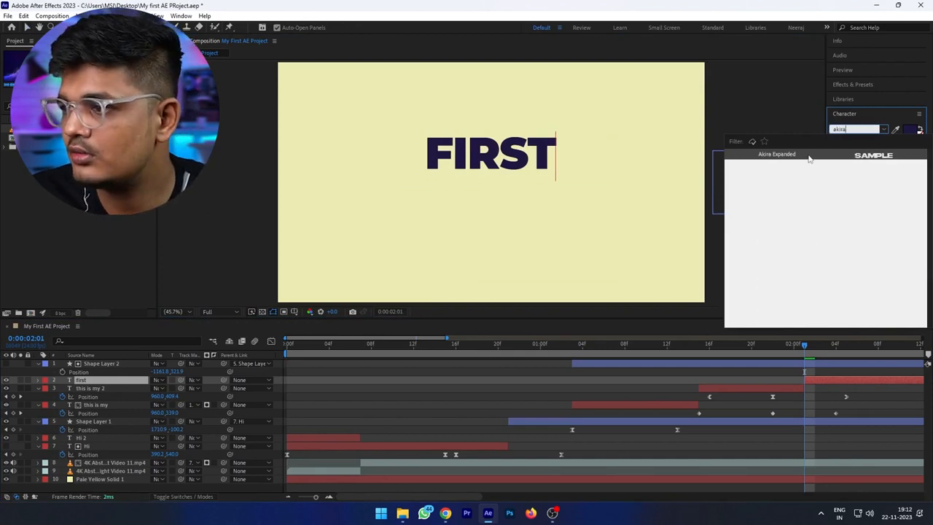
click(808, 157)
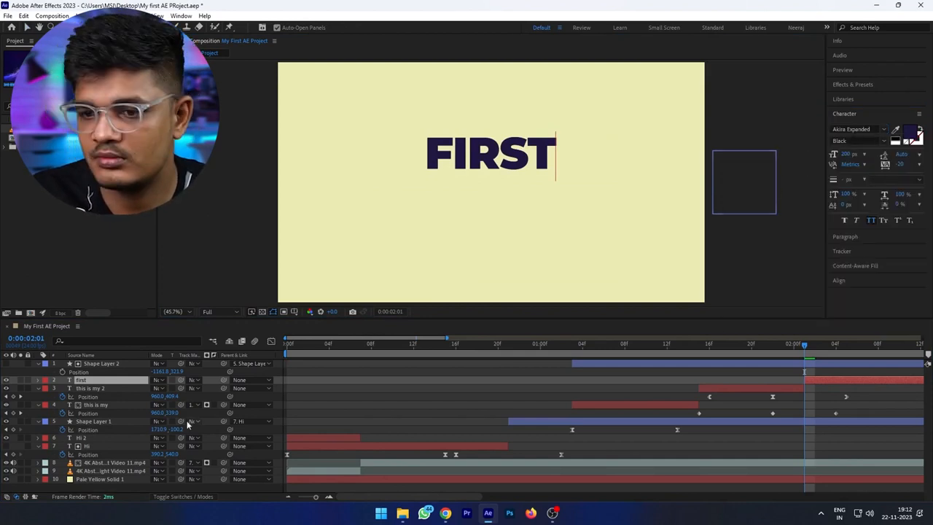
click(90, 388)
click(93, 381)
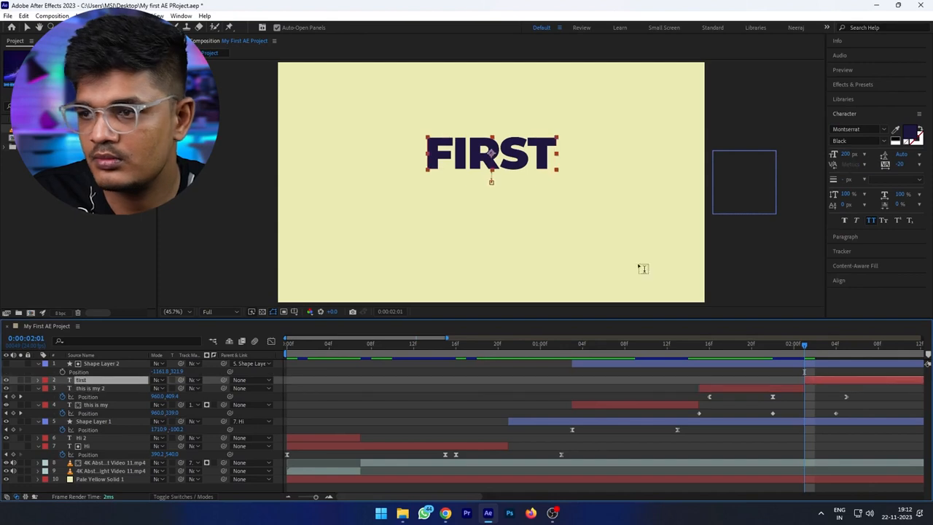
click(859, 128)
text(akir)
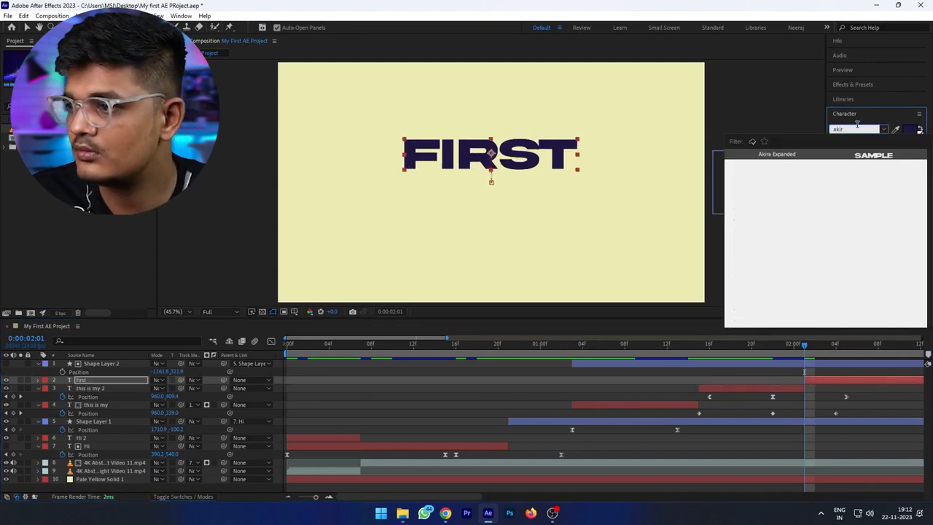
click(792, 155)
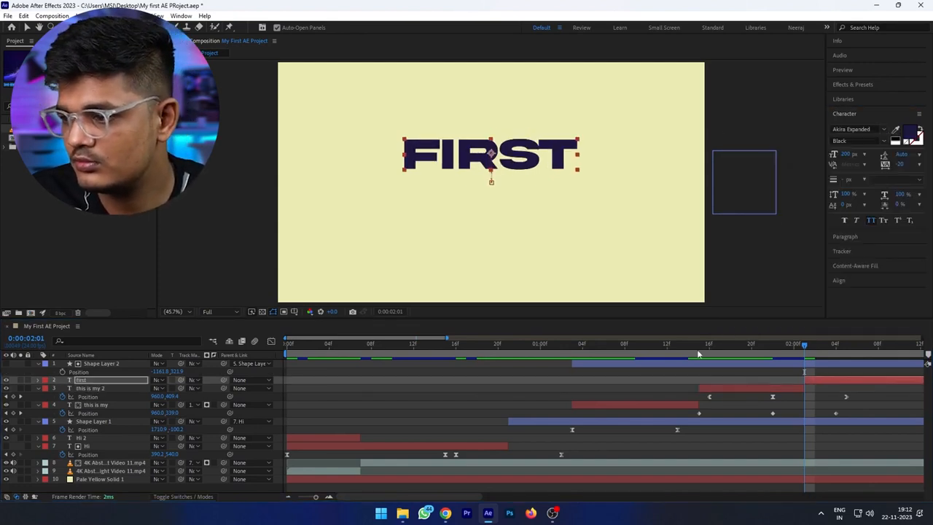
- Preview the text swap, set the FIRST text to 250 px with tracking 0 at 2:01, and save the project
click(682, 351)
key(space)
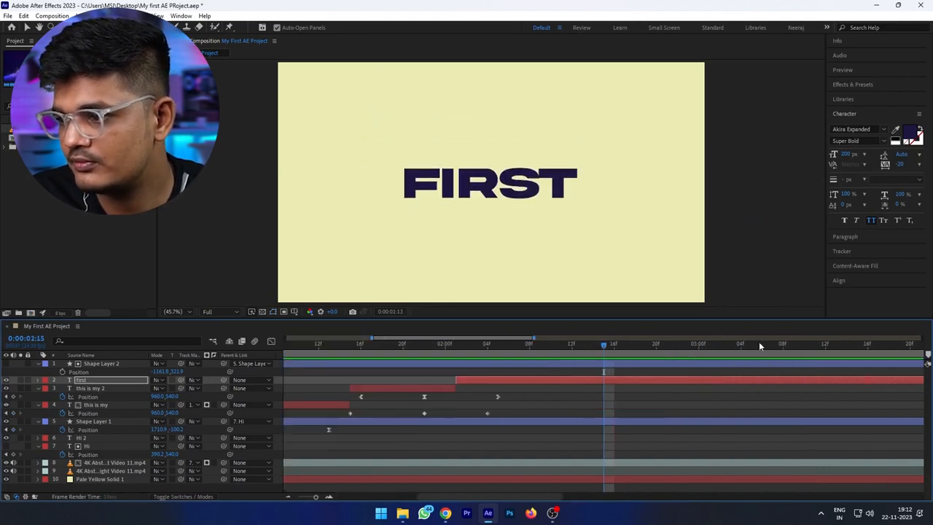
mouse_move(476, 350)
mouse_down()
mouse_move(438, 351)
mouse_move(457, 354)
mouse_up()
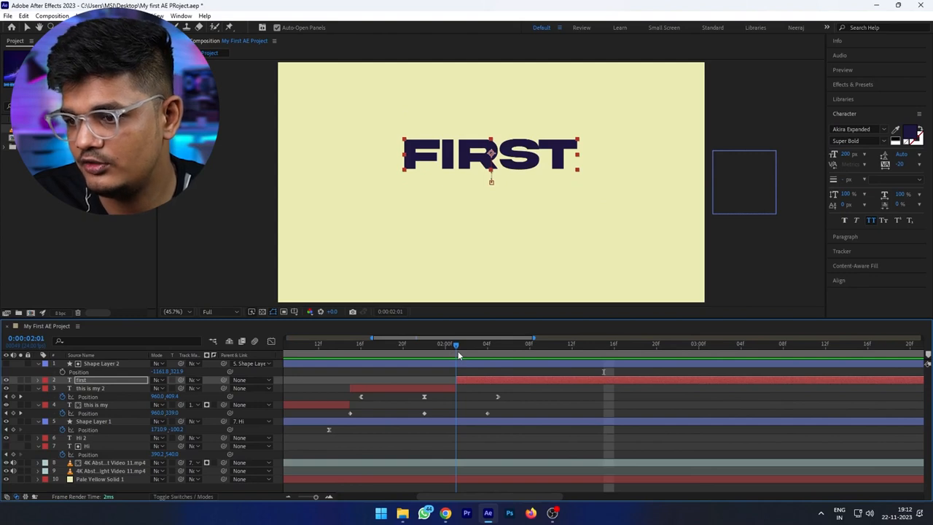
click(846, 156)
text(250)
key(Return)
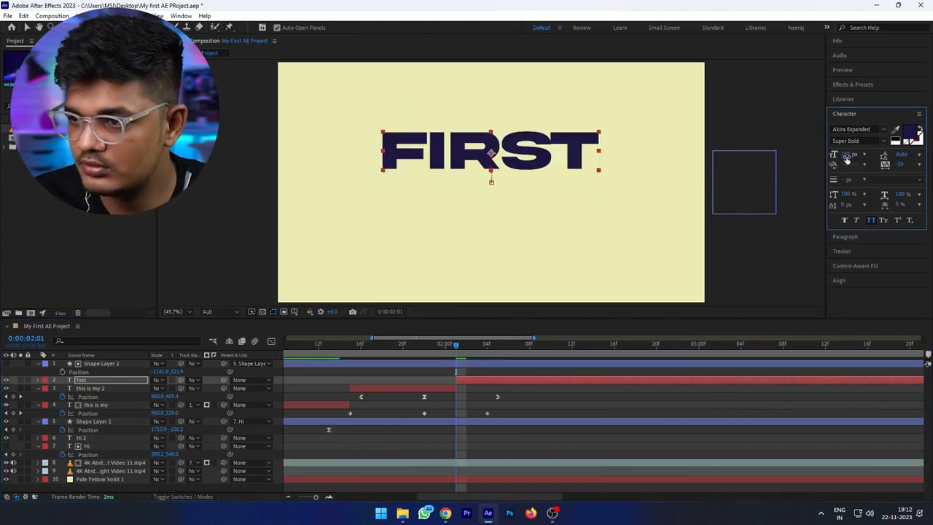
click(900, 166)
text(0)
key(Return)
key(ctrl+s)
- Play the animation repeatedly from several start points, including the very beginning, to examine the change from "THIS IS MY" to "FIRST"
click(409, 371)
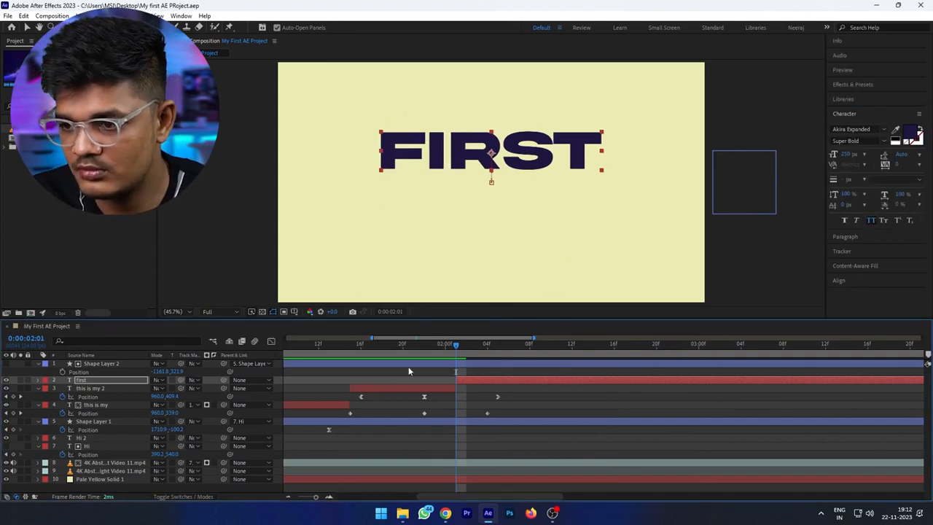
click(342, 349)
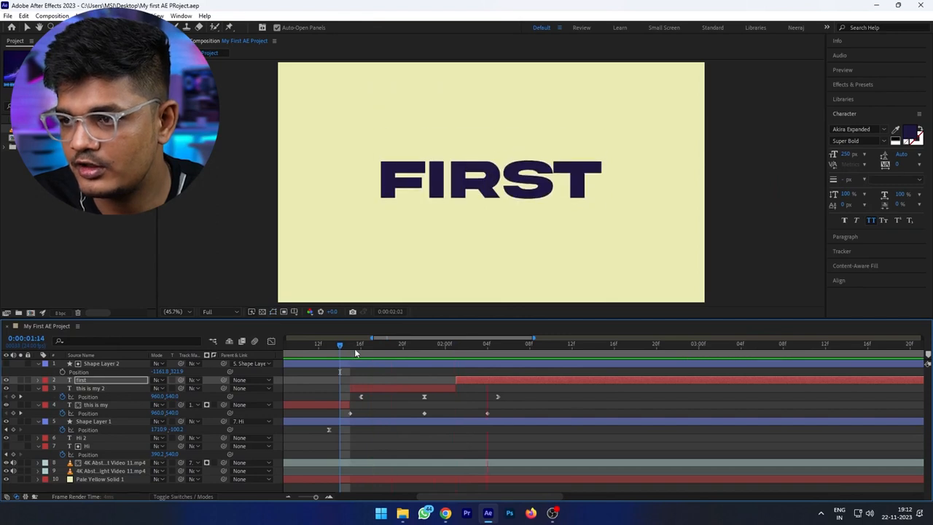
key(space)
scroll(423, 401, down, 5)
click(353, 346)
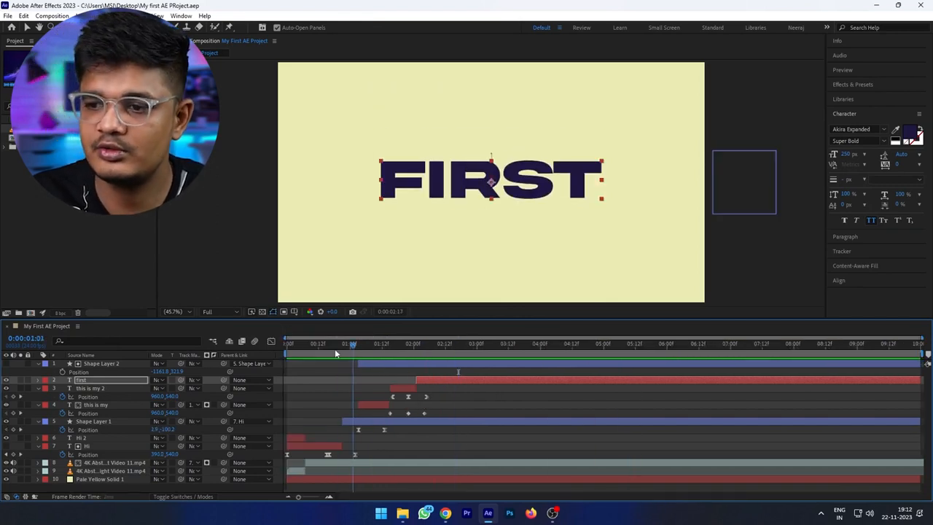
click(330, 348)
key(space)
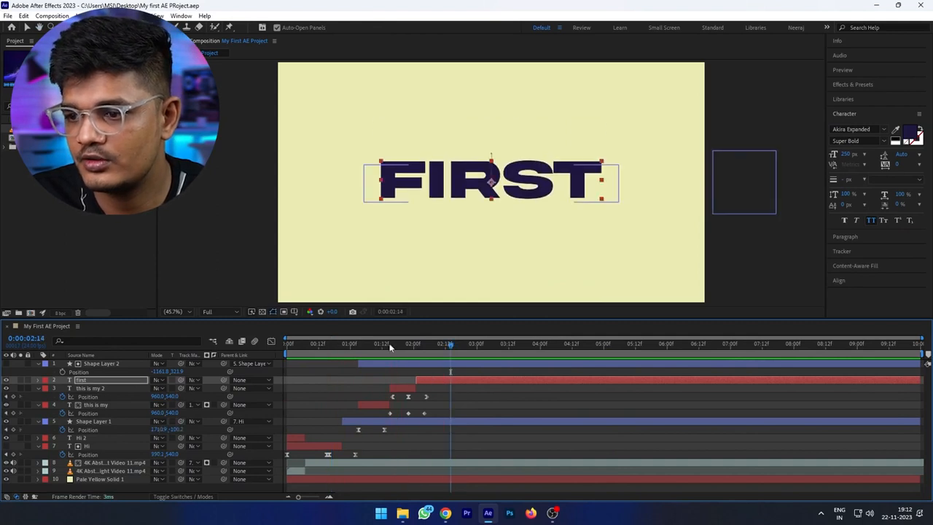
click(321, 345)
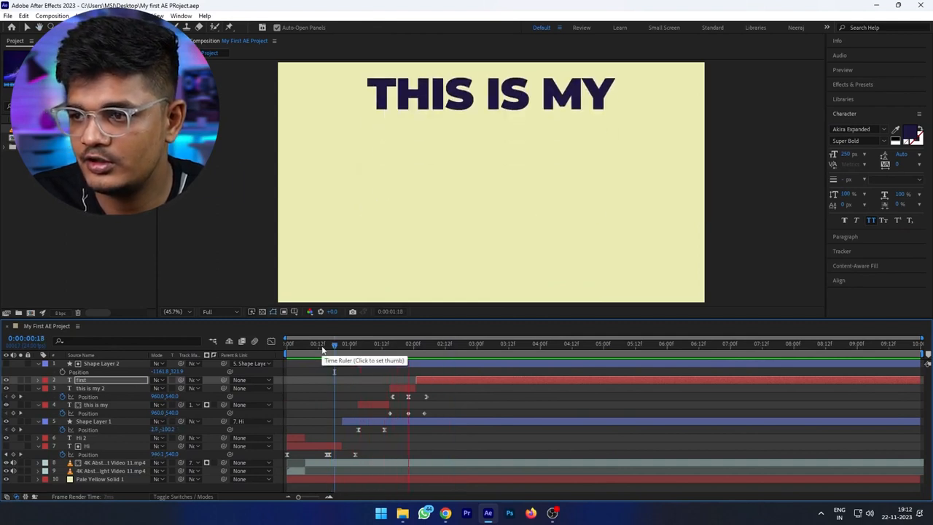
drag(334, 346, 408, 347)
key(space)
key(space)
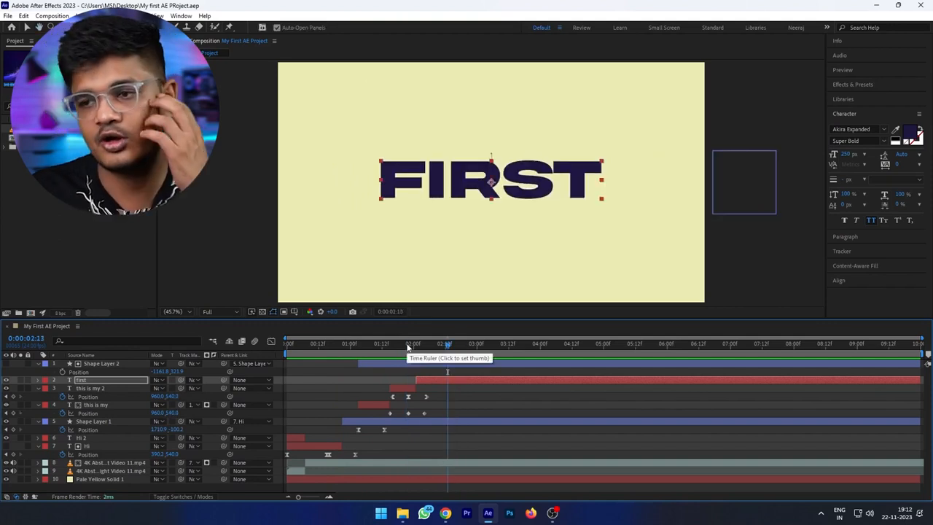
drag(406, 346, 288, 367)
key(space)
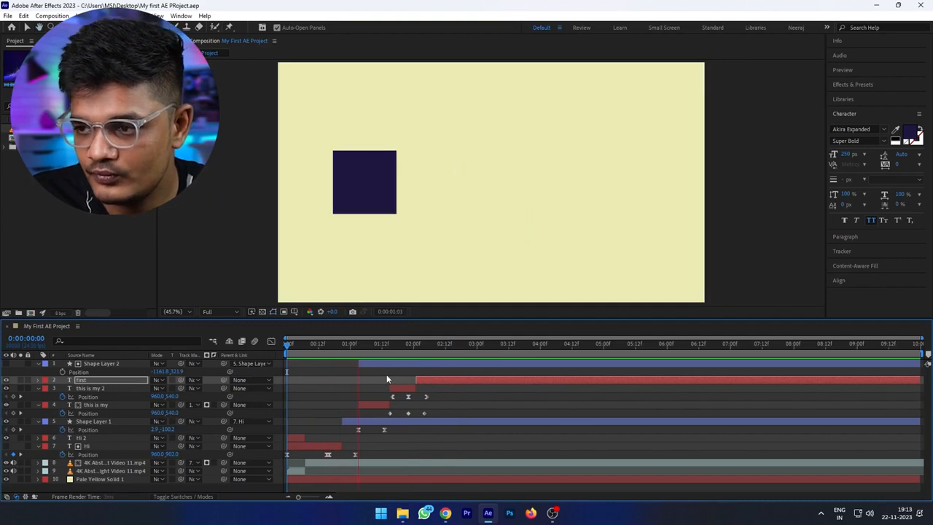
- Import After-Effects-Logo.png and add it as the topmost layer of the composition, starting at 2:05
drag(405, 346, 426, 346)
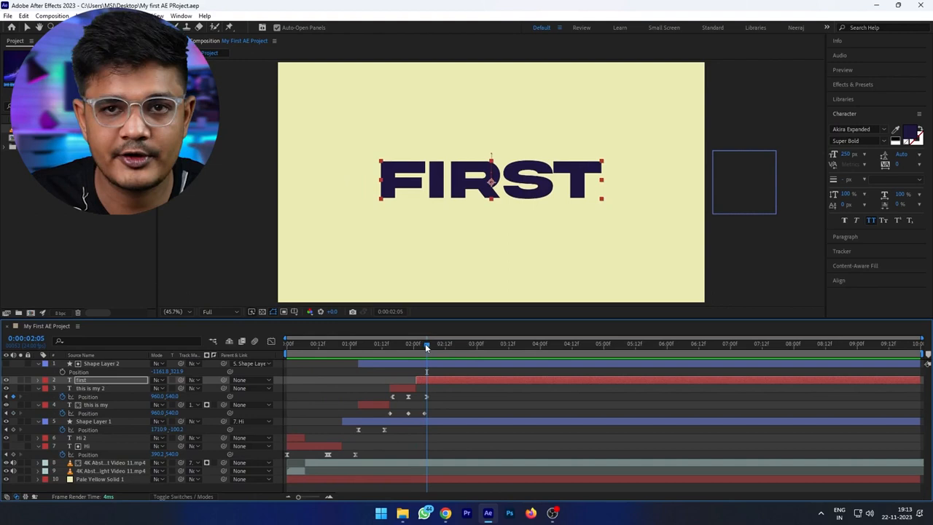
click(460, 393)
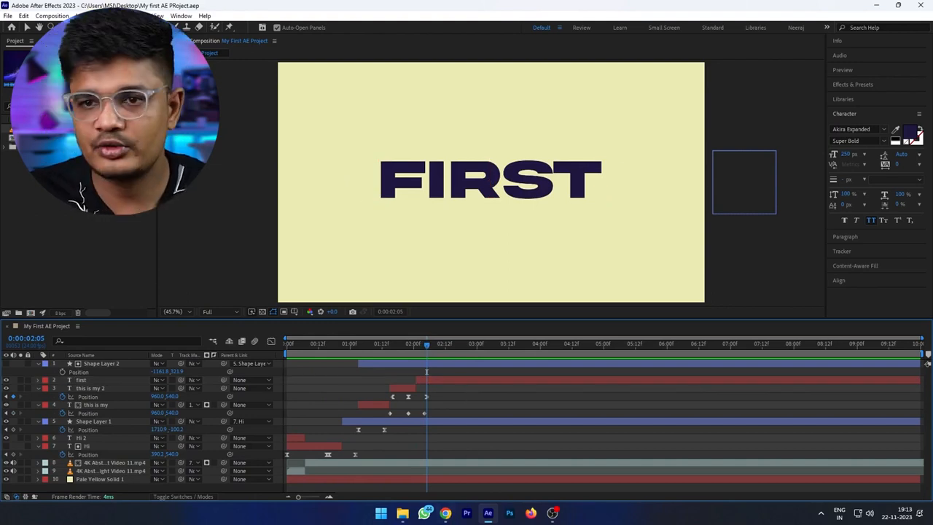
double_click(14, 196)
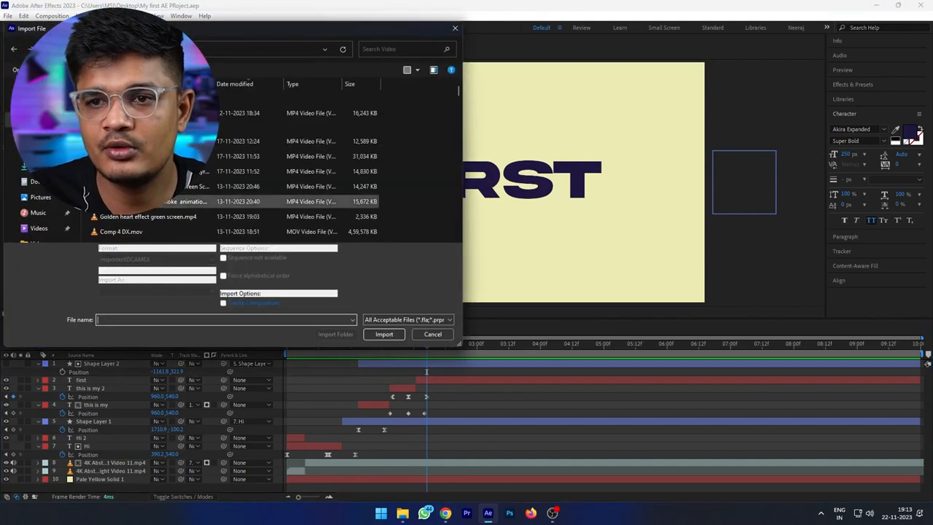
click(38, 167)
double_click(146, 113)
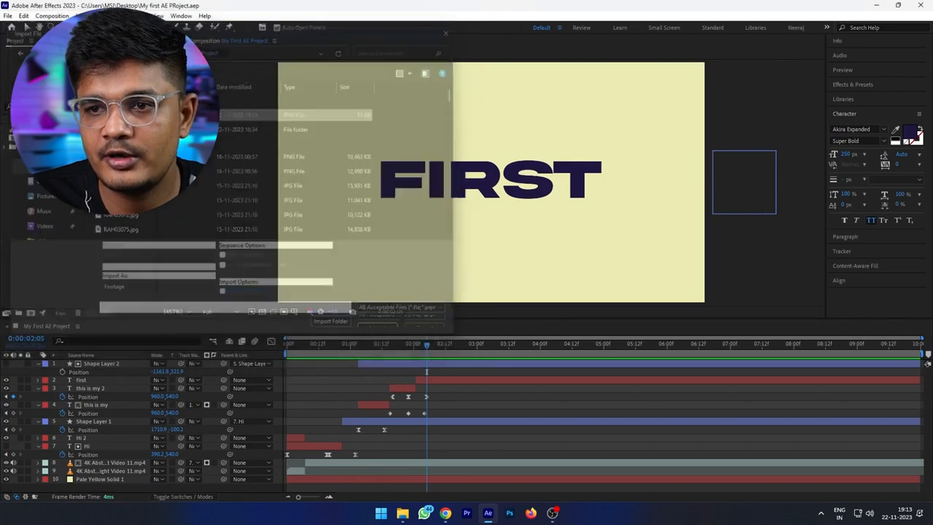
drag(36, 137, 131, 362)
drag(290, 363, 426, 377)
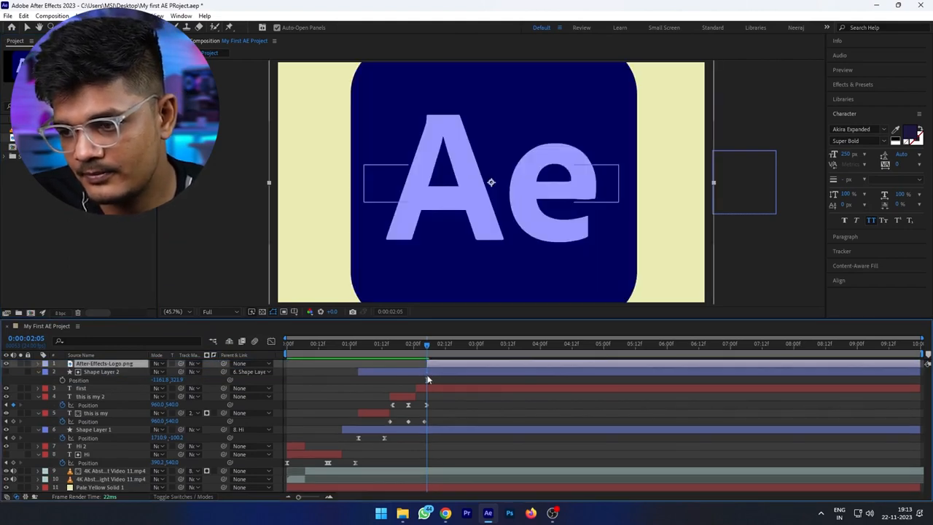
- Scale the After Effects logo layer down to 50%
key(s)
drag(178, 373, 158, 378)
click(102, 366)
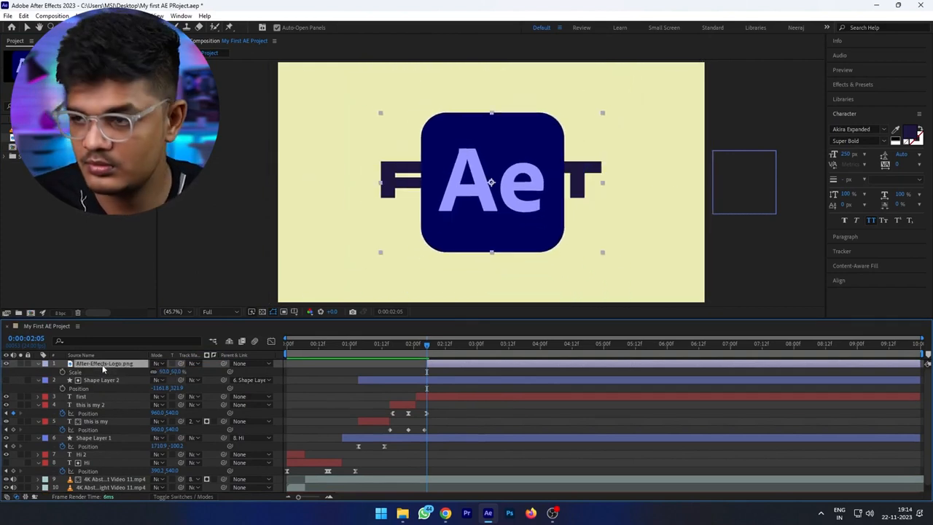
- Delay the logo layer's start to about 2:17 and set a 100% scale keyframe on the FIRST text layer at 2:06
click(441, 397)
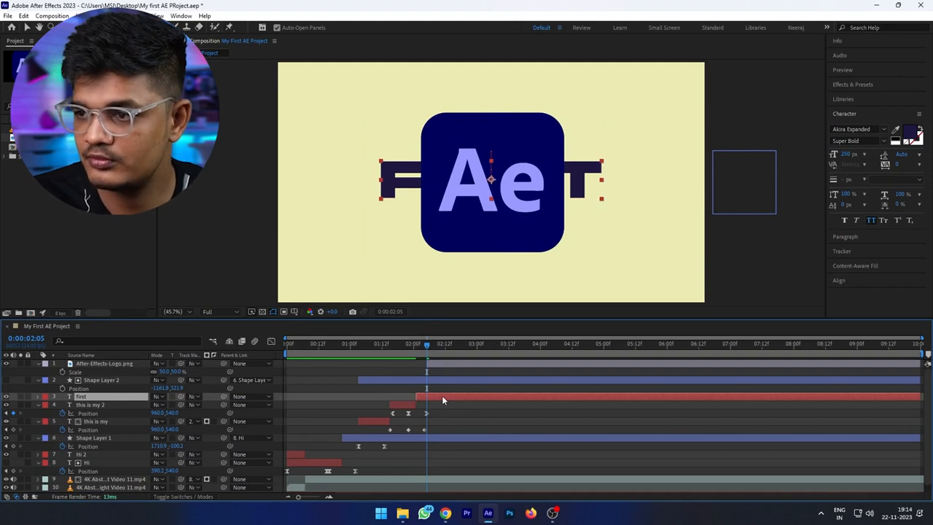
click(414, 354)
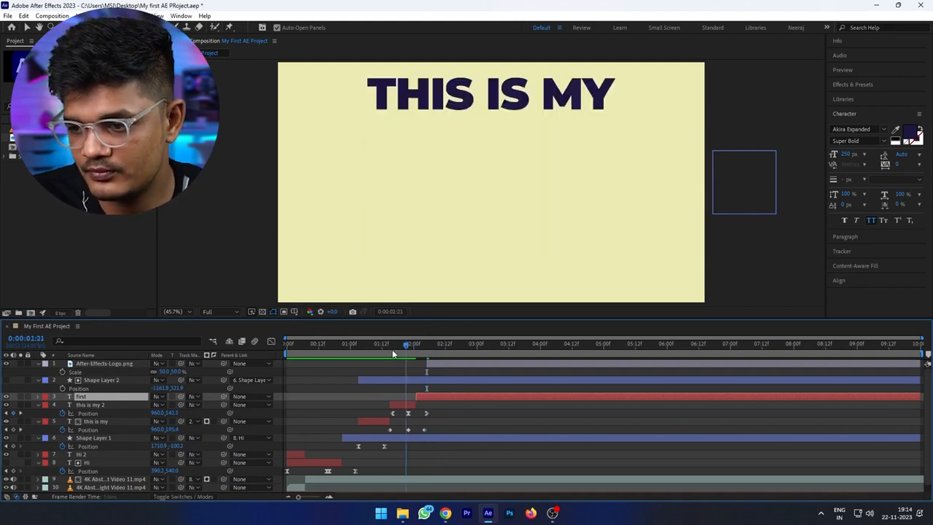
click(397, 355)
key(space)
drag(410, 345, 428, 353)
click(454, 374)
key(ctrl+s)
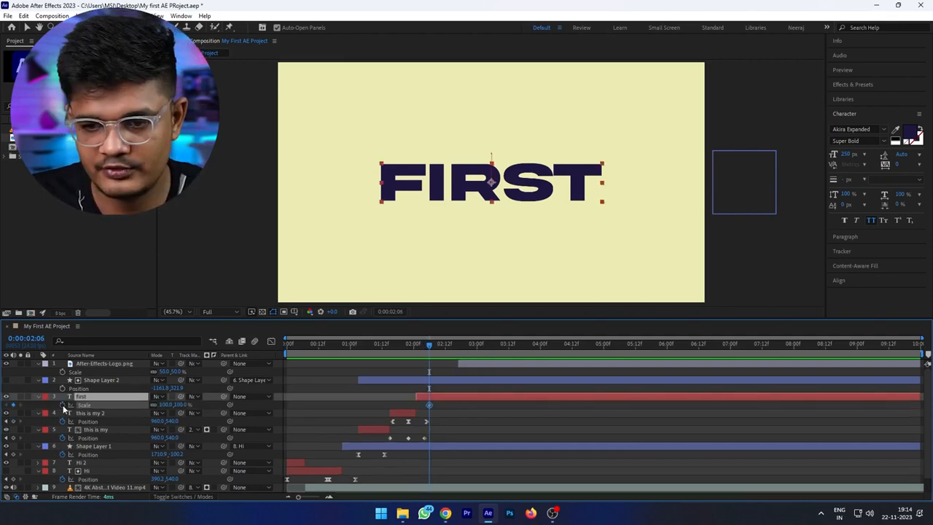
click(63, 405)
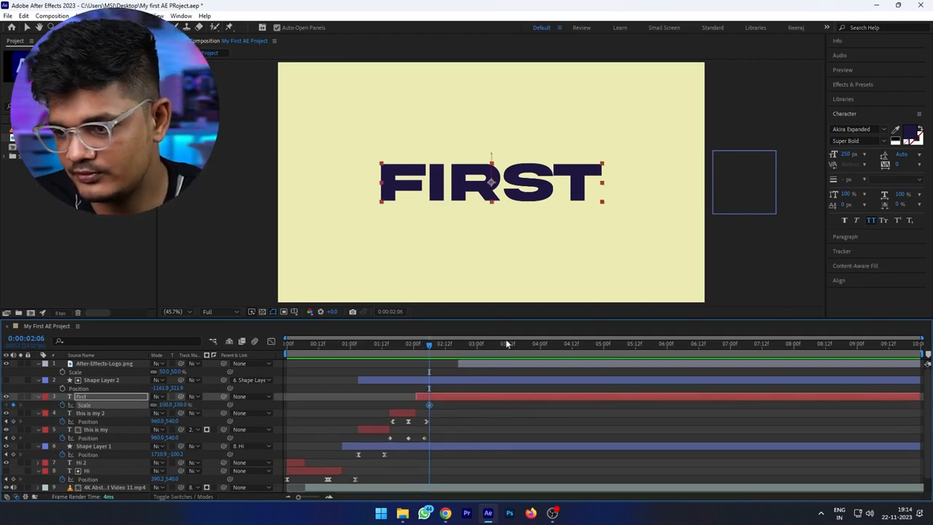
- Add a 100% scale keyframe to the FIRST layer at 2:16 and enlarge the text to 3923% at 2:11, filling the frame
key(shift+Page_Down)
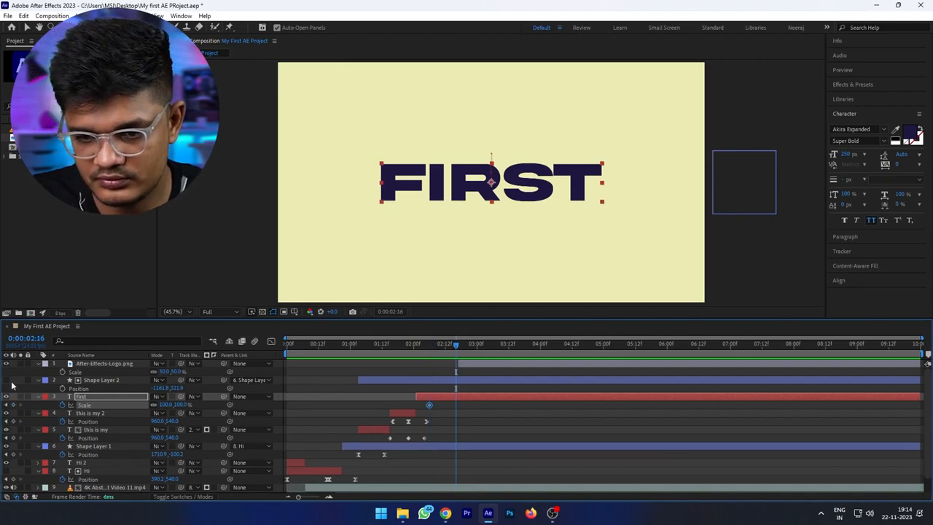
key(Page_Up)
key(Page_Up)
key(Page_Up)
key(Page_Up)
key(Page_Up)
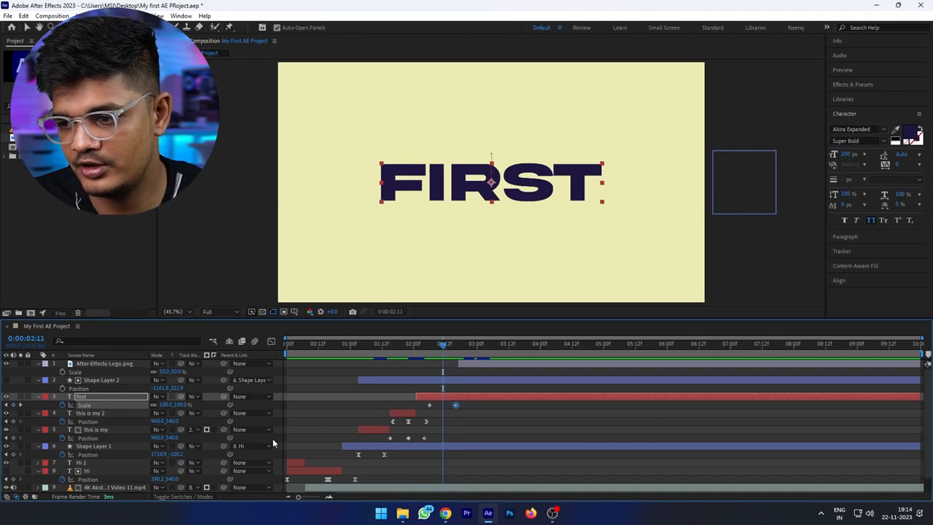
drag(179, 405, 773, 422)
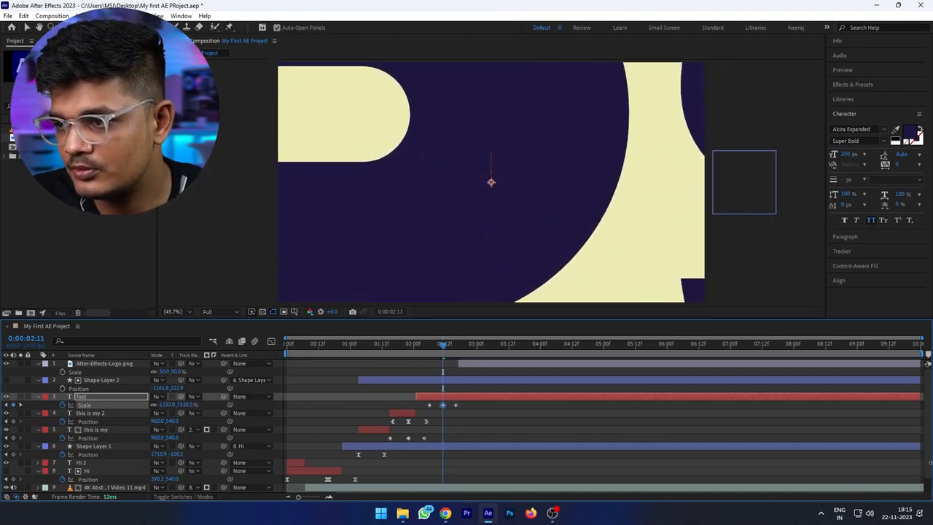
drag(191, 404, 255, 406)
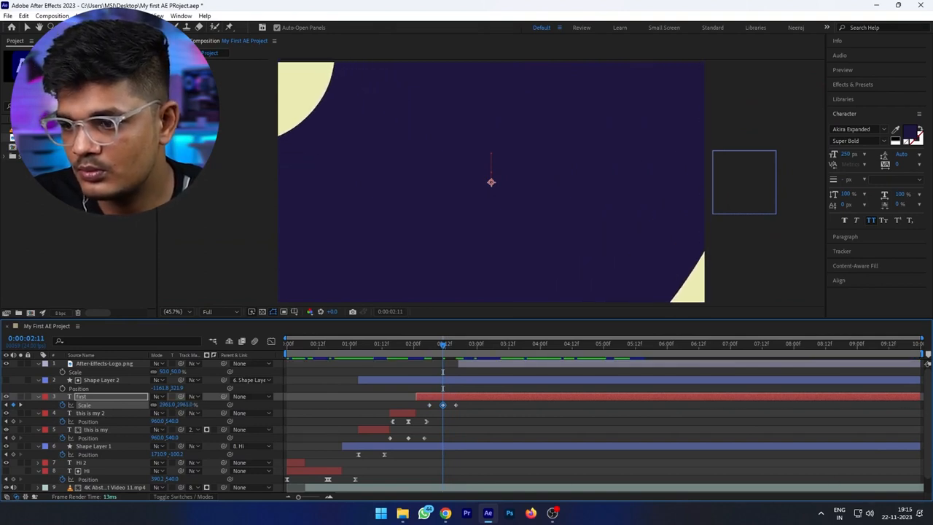
drag(187, 405, 705, 458)
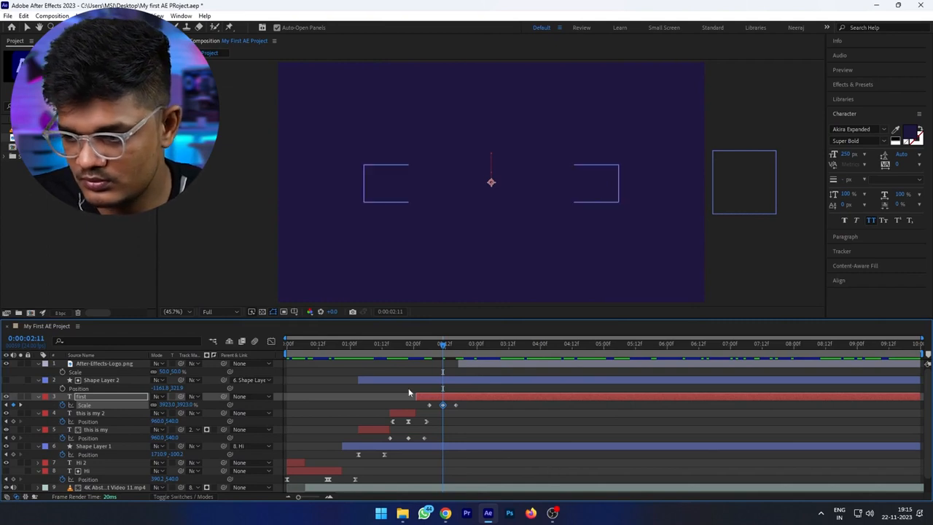
- Shift the FIRST layer's 3923% scale keyframe to 2:16 and its closing 100% keyframe to 3:02
key(shift+Page_Down)
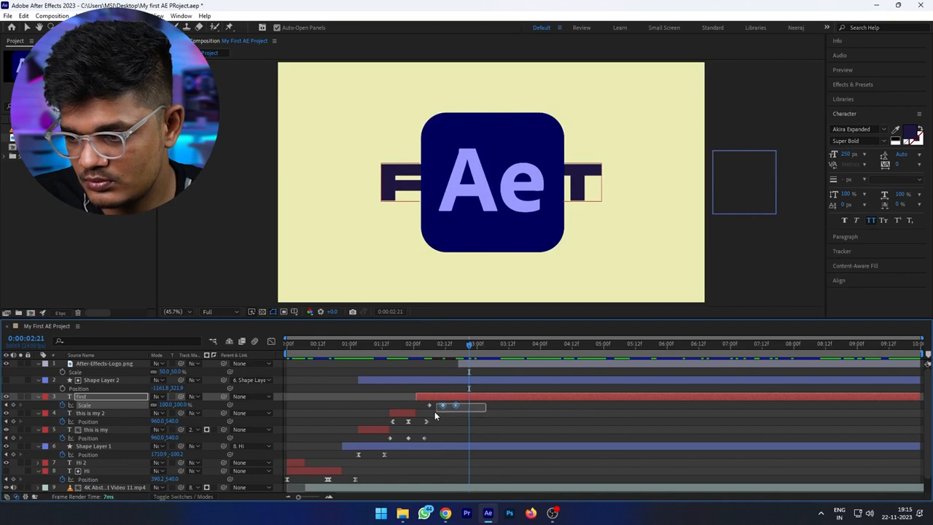
drag(453, 405, 465, 406)
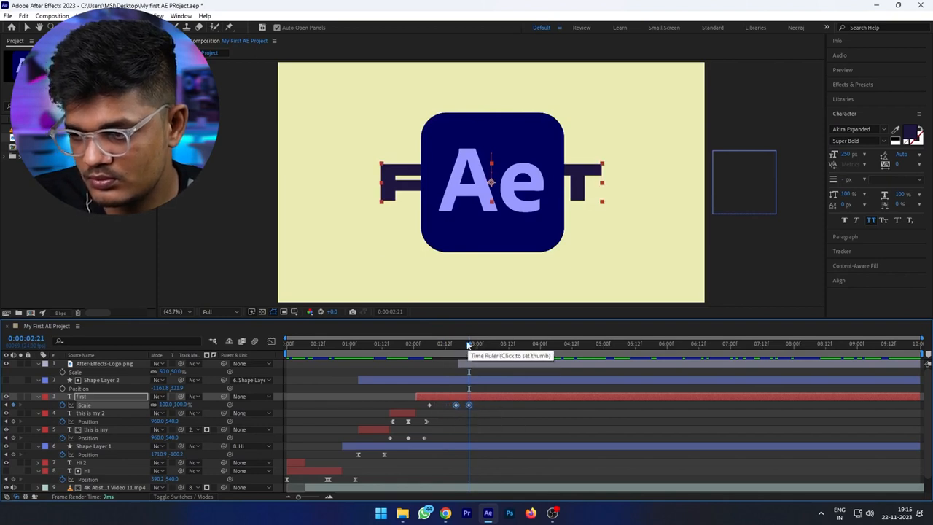
click(456, 349)
click(482, 409)
key(shift+Page_Down)
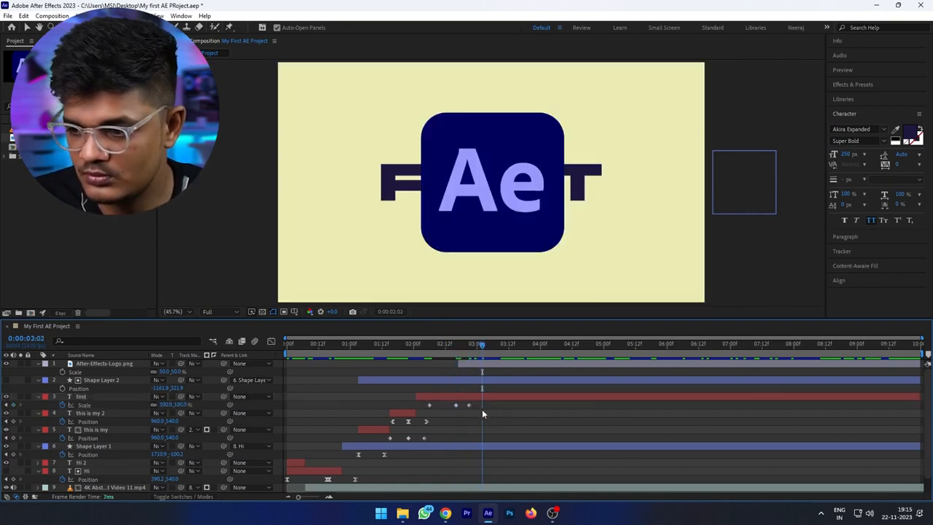
drag(470, 406, 482, 406)
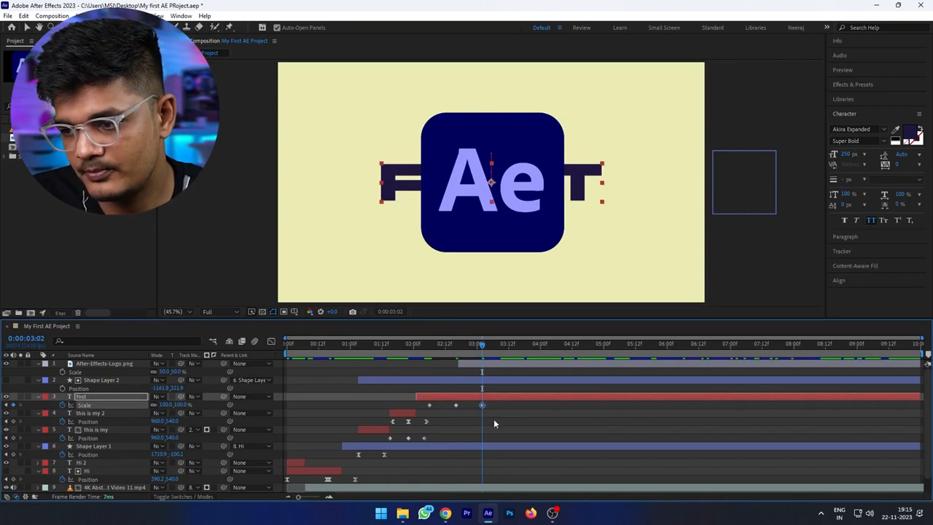
- Preview the zoom, move the logo layer's start to 2:06, and delete the FIRST layer's scale keyframe at 3:02
click(452, 359)
drag(445, 347, 449, 370)
key(space)
key(space)
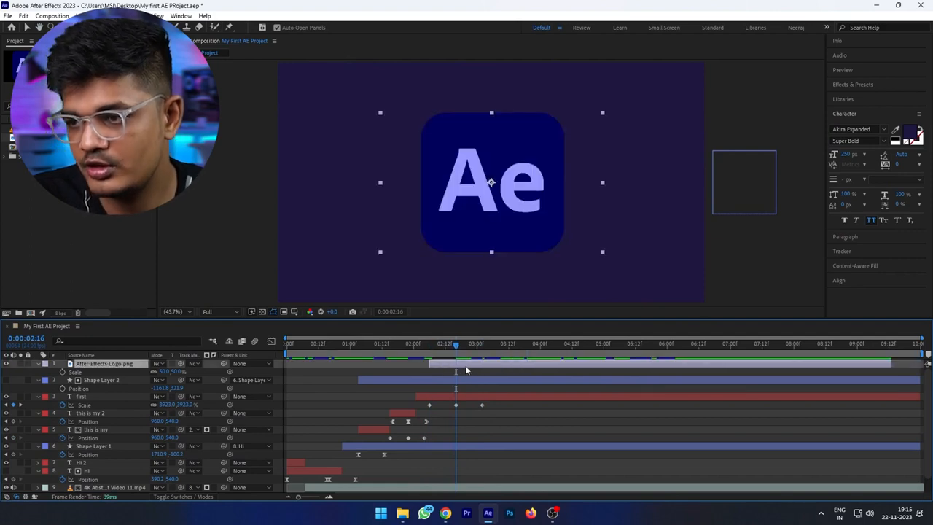
click(482, 405)
key(Delete)
click(482, 405)
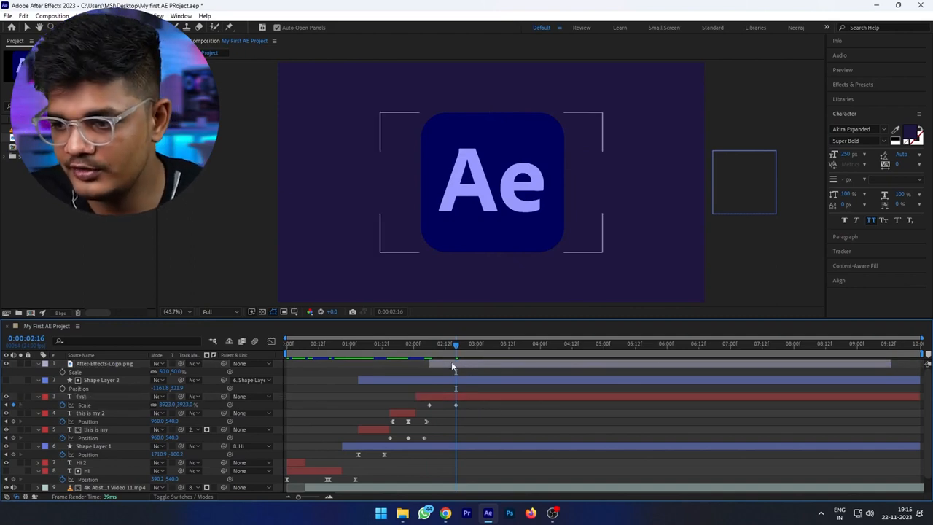
- Hide the After Effects logo layer and apply Easy Ease to both scale keyframes of the FIRST layer
click(452, 364)
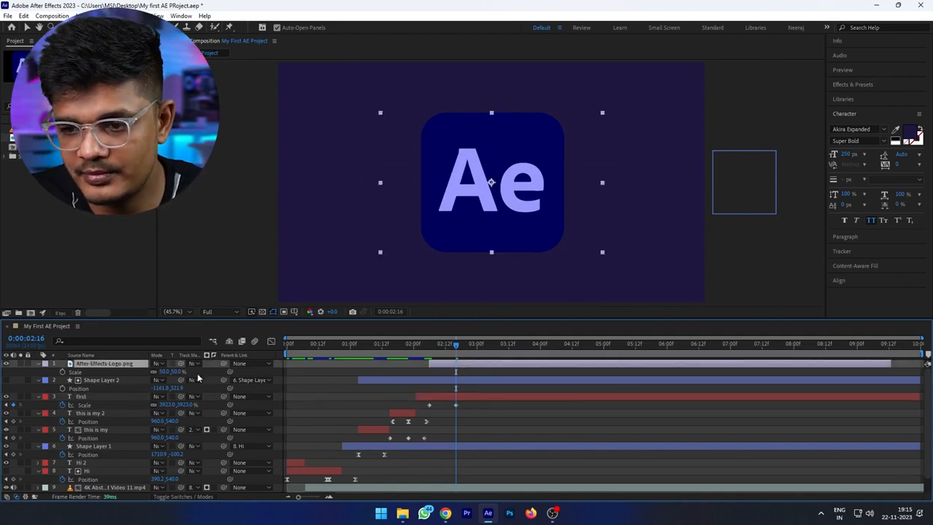
click(7, 363)
drag(442, 349, 428, 348)
click(435, 397)
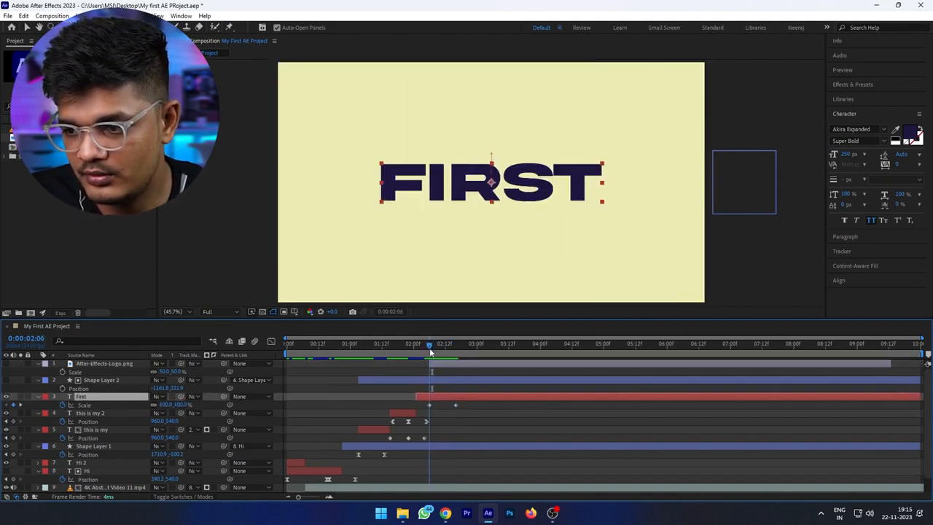
drag(474, 400, 427, 414)
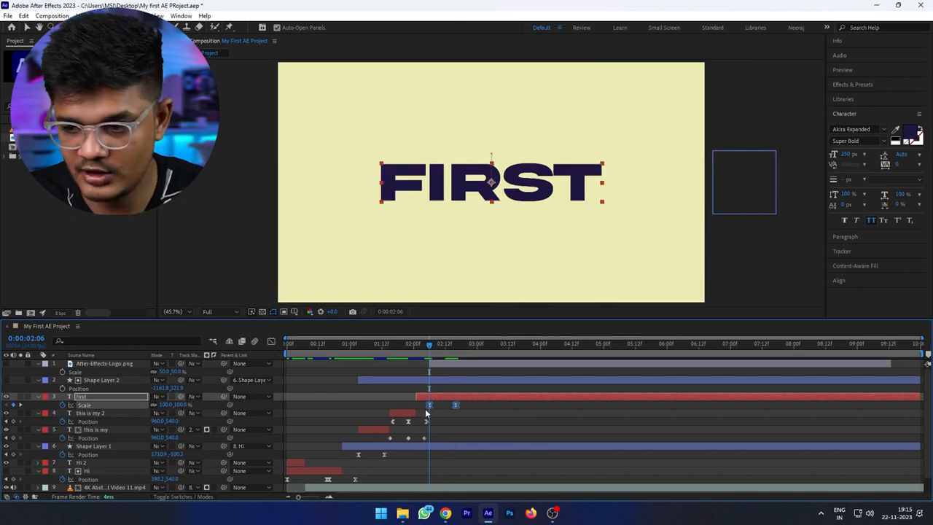
- Reshape the FIRST layer's scale speed graph so the zoom accelerates sharply near its last keyframe, and preview it
click(271, 340)
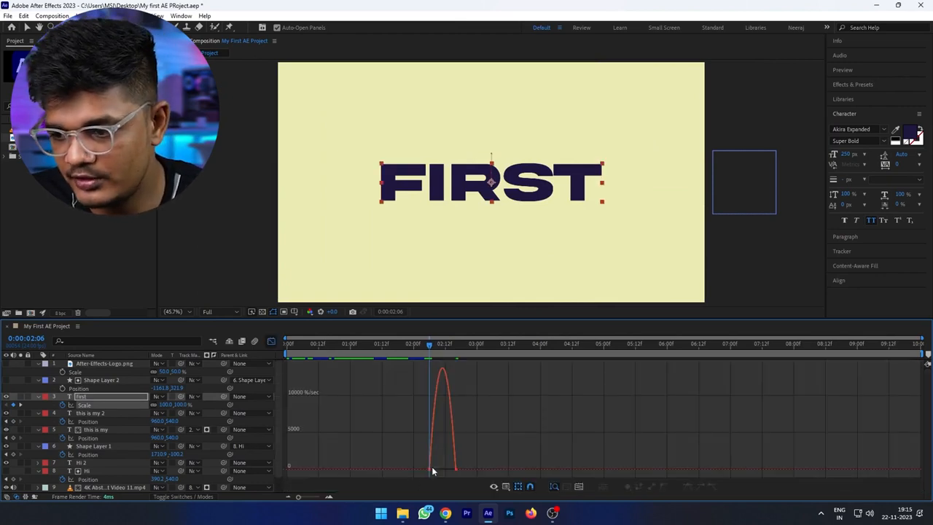
drag(414, 472, 454, 470)
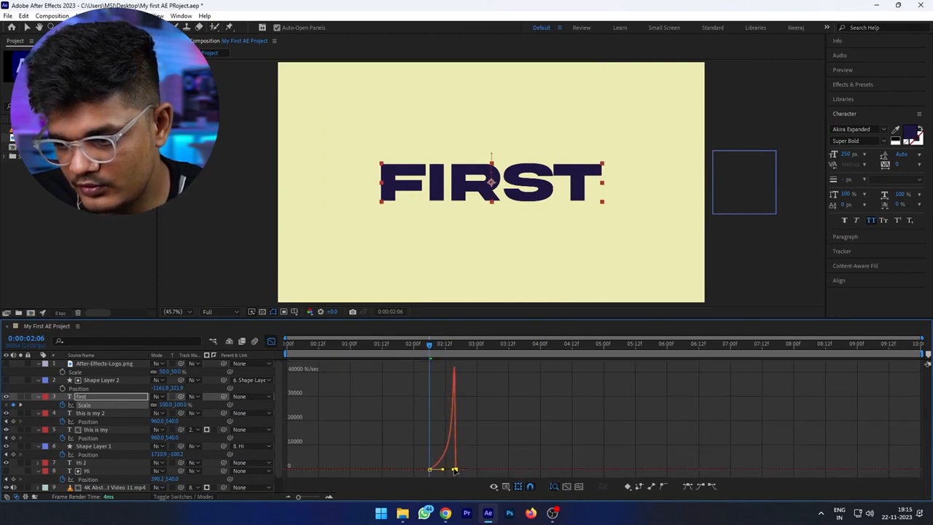
key(space)
drag(444, 349, 407, 358)
click(272, 341)
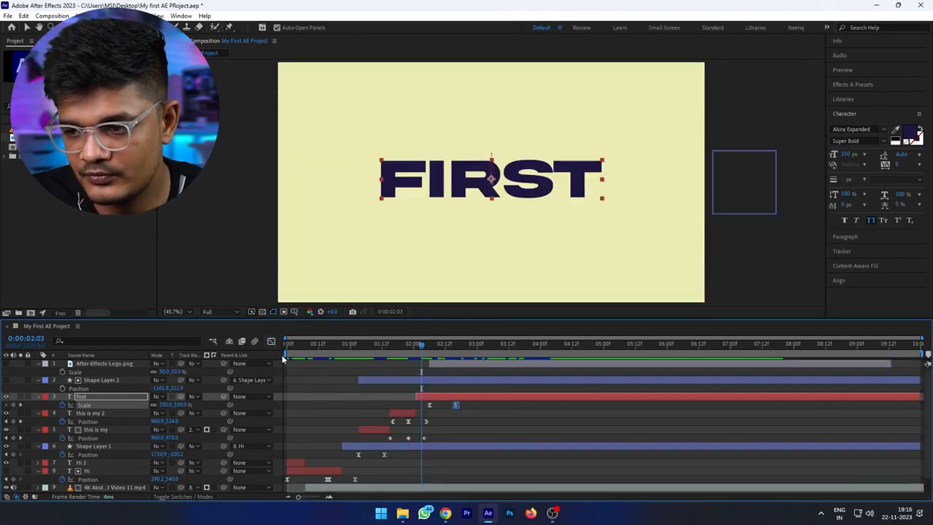
click(502, 438)
- Show the logo layer again, parent it to the "first" layer at 2:16, and preview the combined zoom
drag(422, 345, 456, 351)
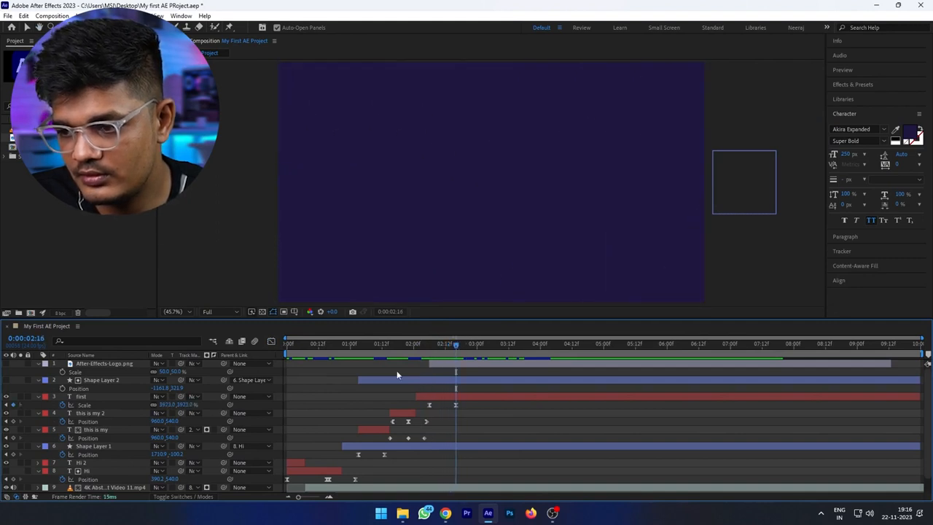
click(7, 364)
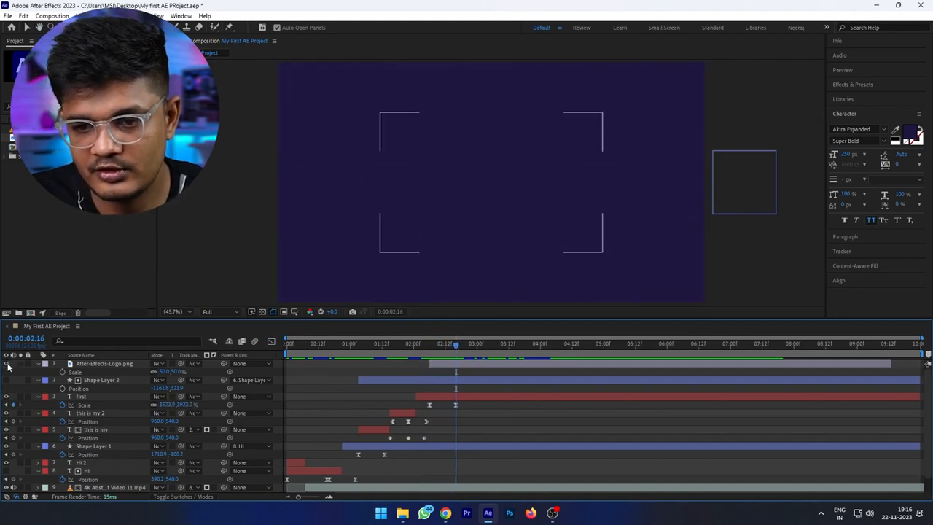
click(462, 362)
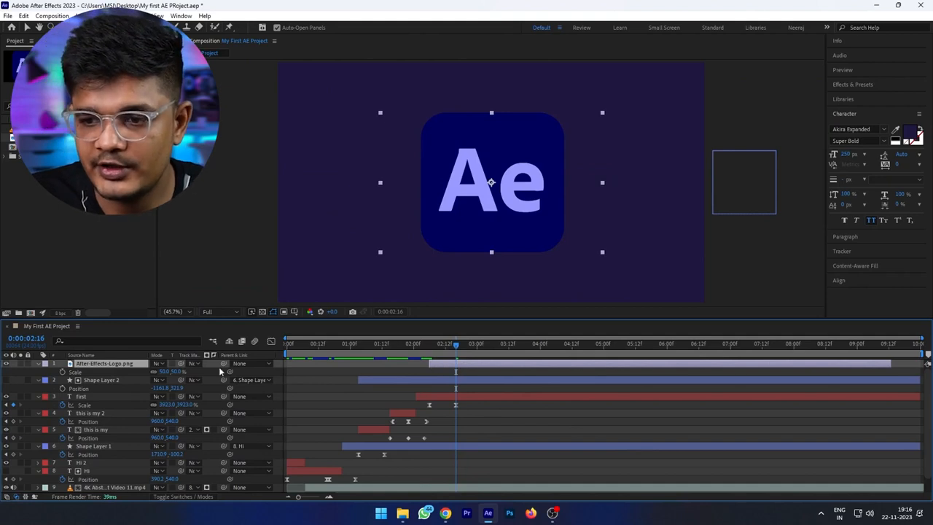
click(252, 363)
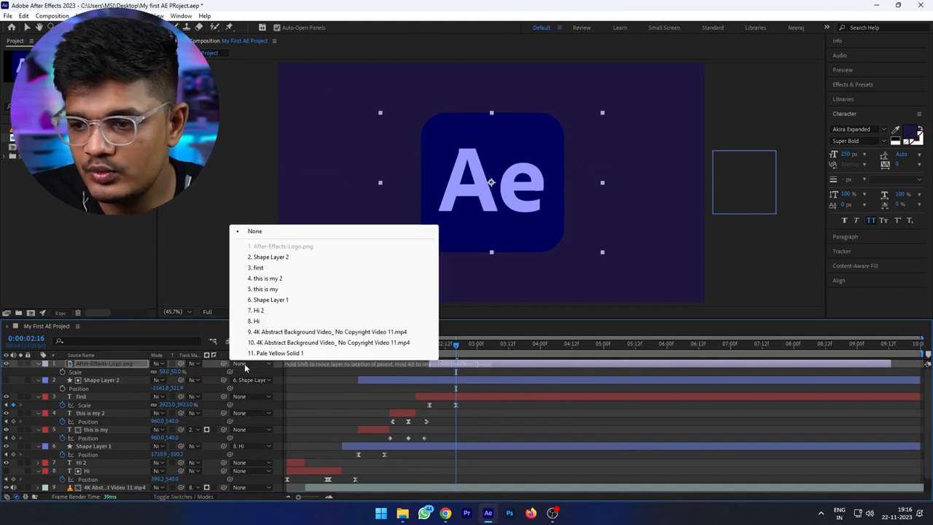
click(292, 267)
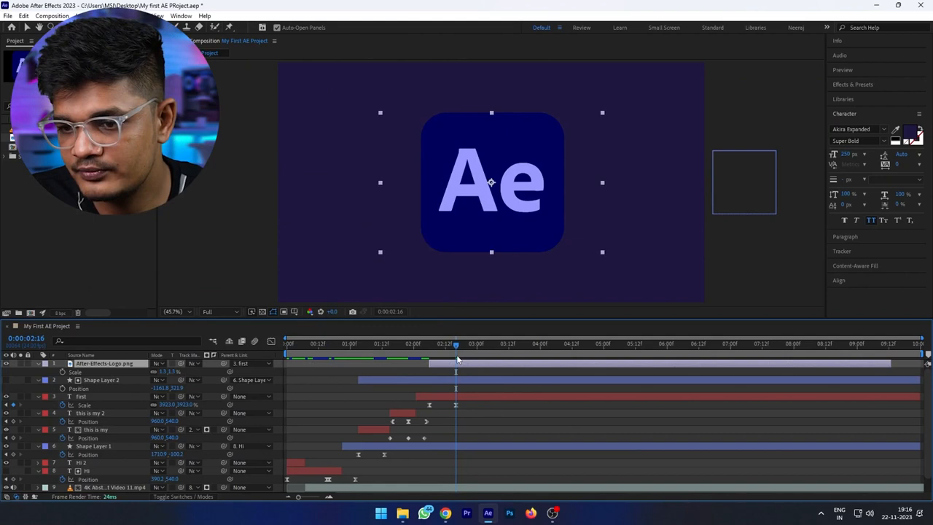
drag(452, 348, 433, 346)
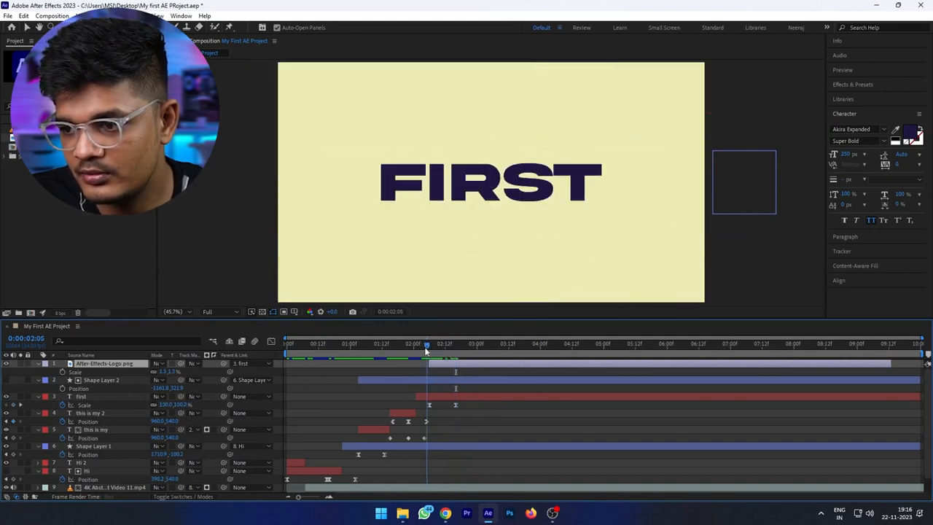
click(430, 345)
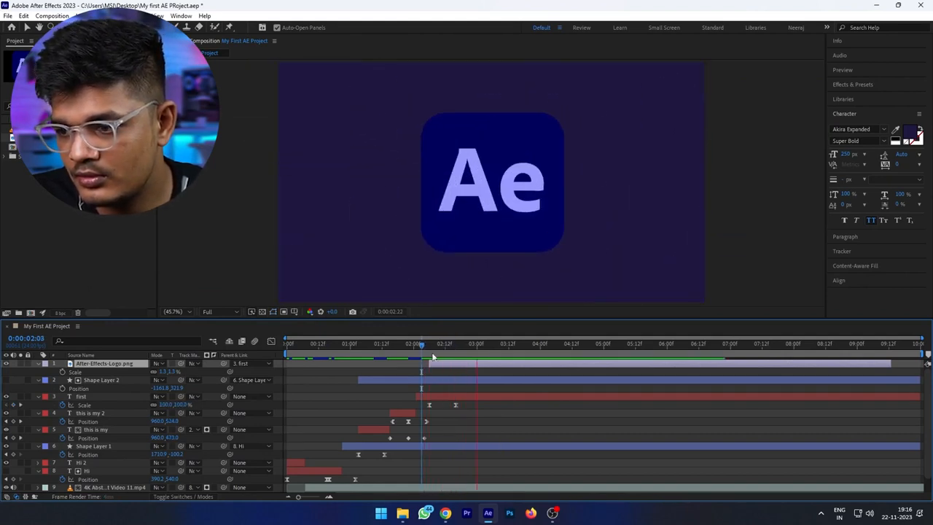
- Animate the logo layer's opacity from 0% at 2:11 to 100% at about 2:14
key(Page_Down)
key(Page_Down)
key(Page_Down)
key(Page_Down)
key(Page_Down)
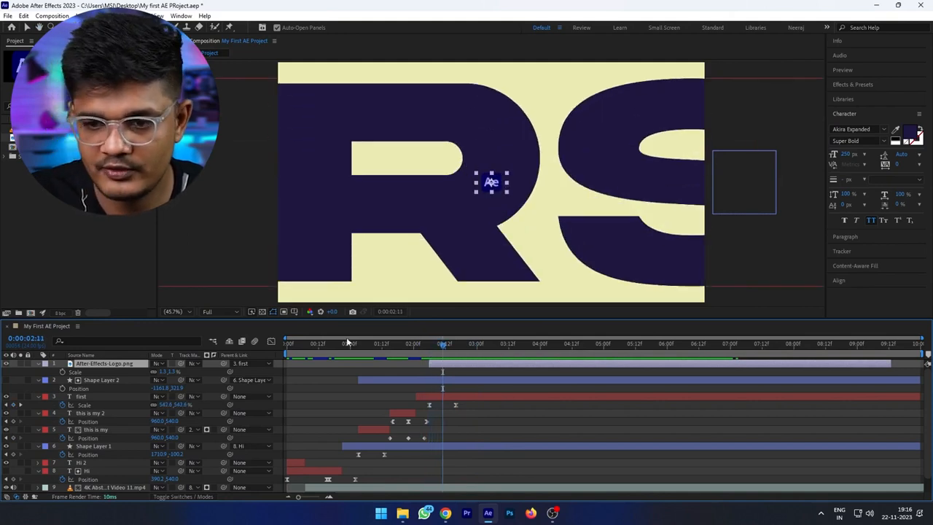
click(98, 363)
key(t)
click(63, 373)
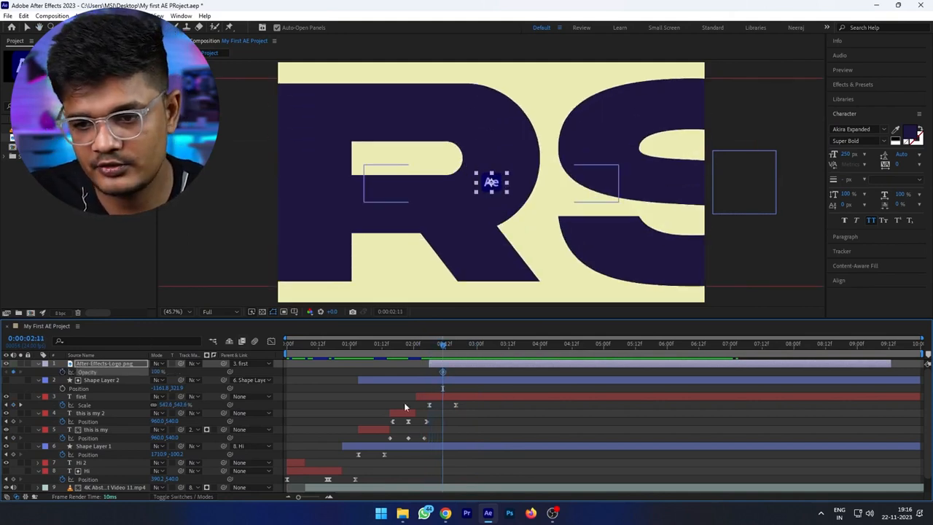
click(430, 349)
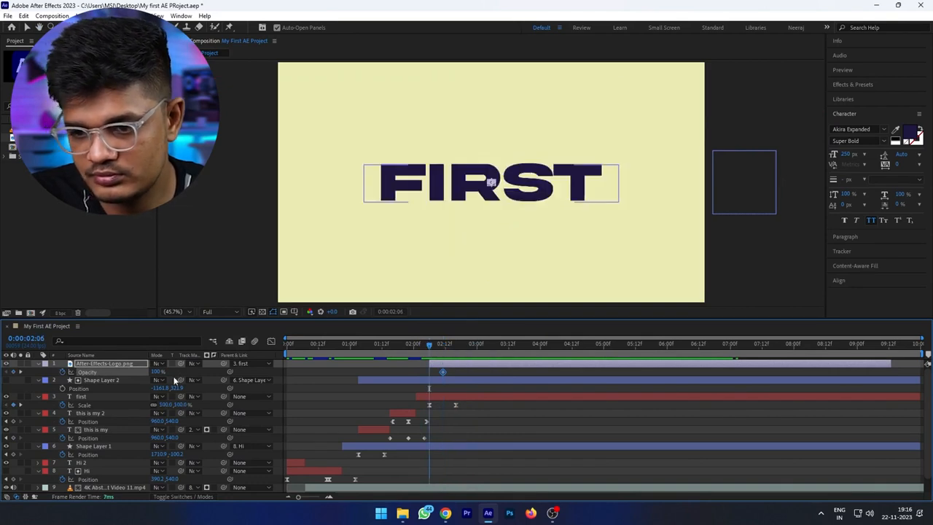
drag(156, 373, 103, 376)
drag(429, 346, 443, 373)
key(space)
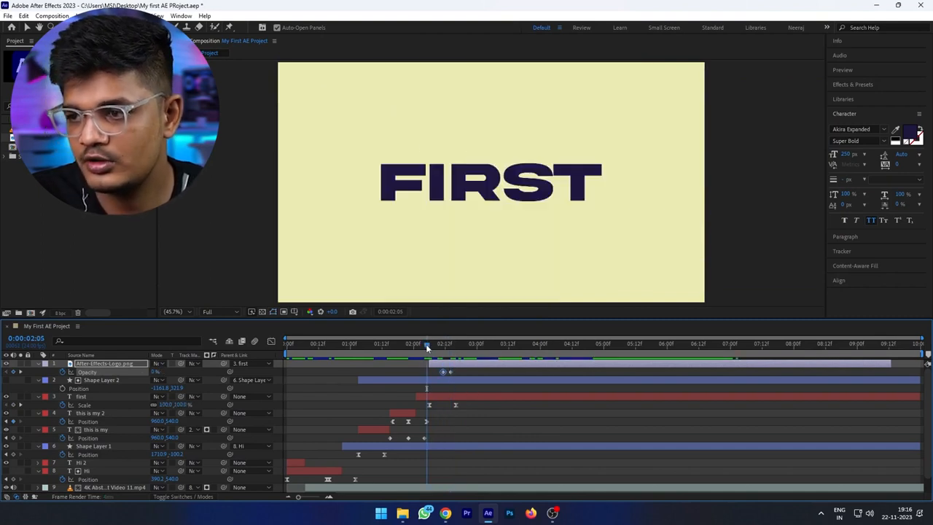
- Save the project and play the animation from about 1:08 and from the very beginning to check the logo reveal
click(376, 346)
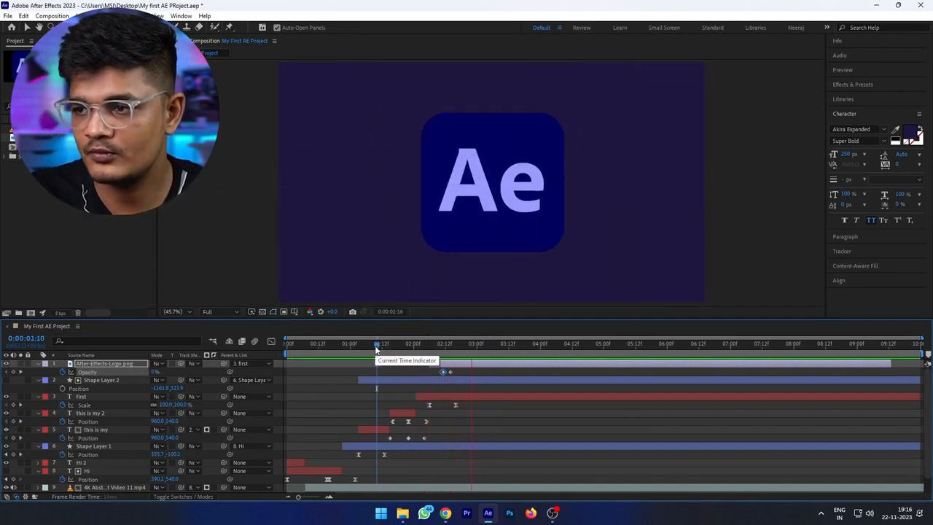
key(ctrl+s)
drag(430, 346, 371, 345)
click(371, 346)
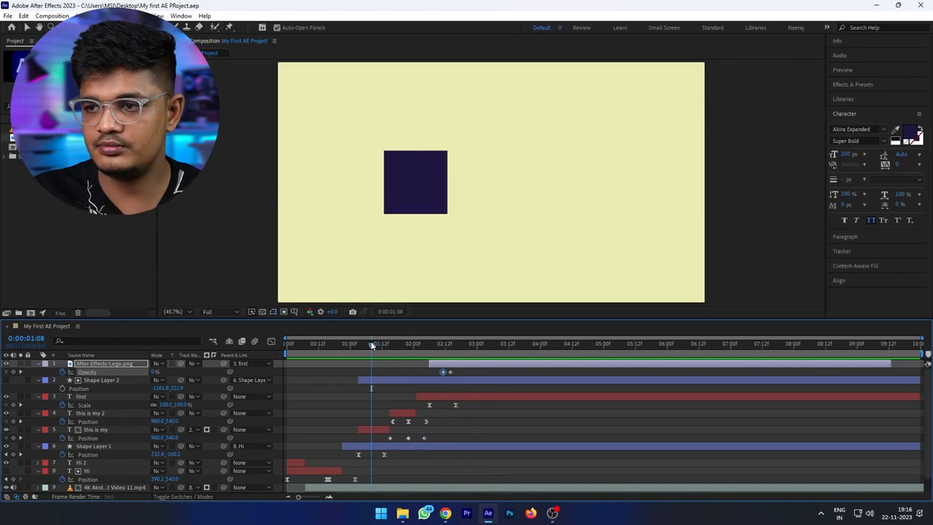
key(space)
key(space)
drag(417, 348, 286, 351)
key(space)
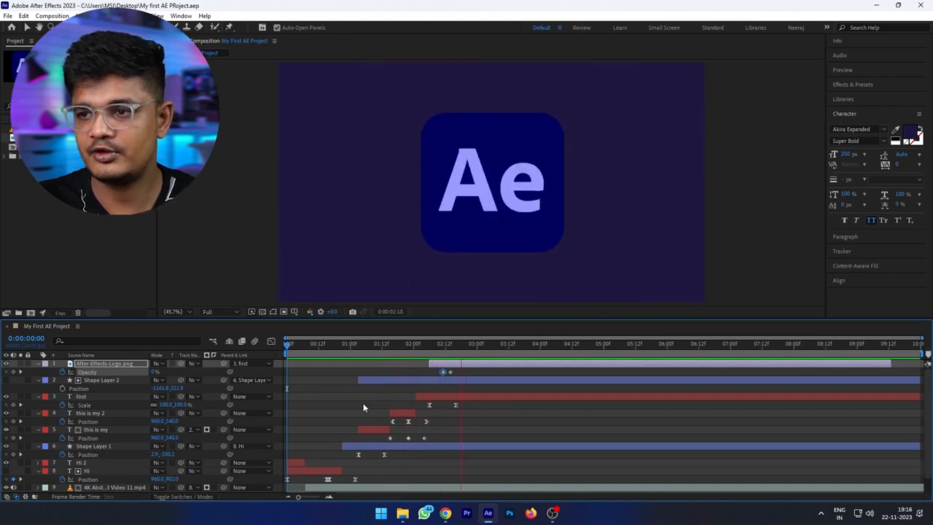
- Play the animation from the very beginning and scrub back to about 2:18 to review the logo reveal
drag(415, 350, 364, 349)
key(space)
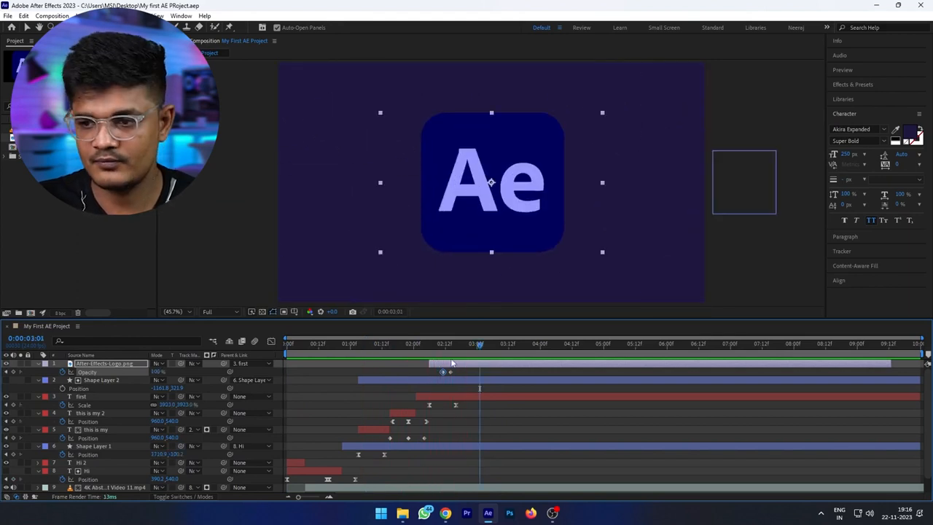
drag(445, 347, 462, 355)
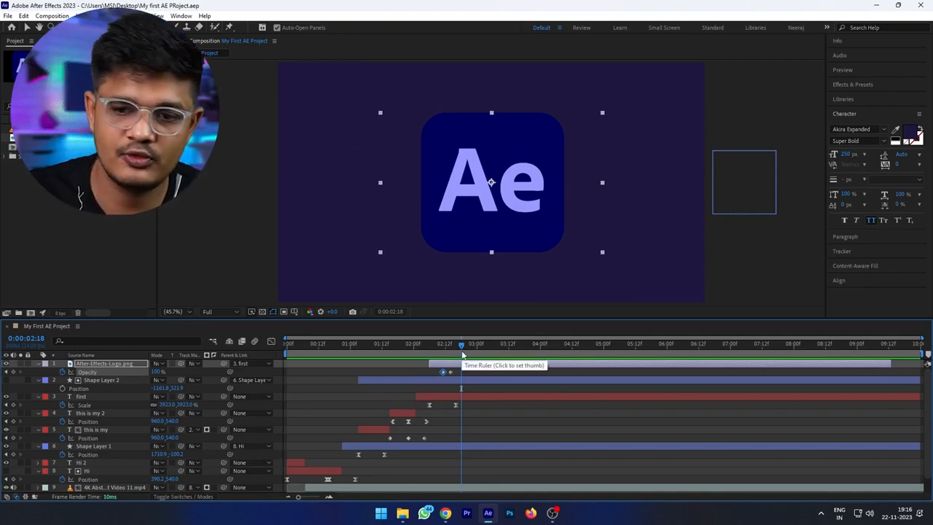
- At 2:16 with no layer selected, draw a square covering the Ae logo and centre its anchor point and the shape in the composition
click(479, 371)
drag(461, 346, 457, 349)
click(477, 394)
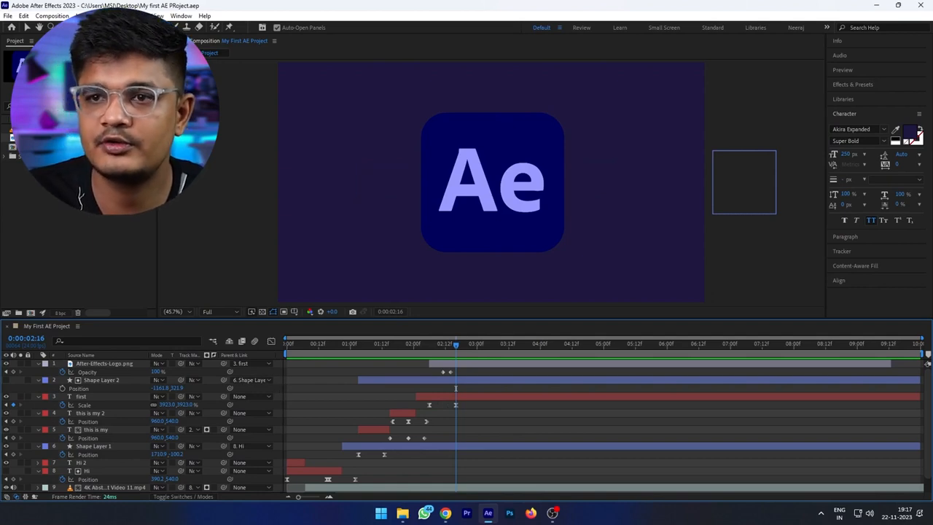
key(q)
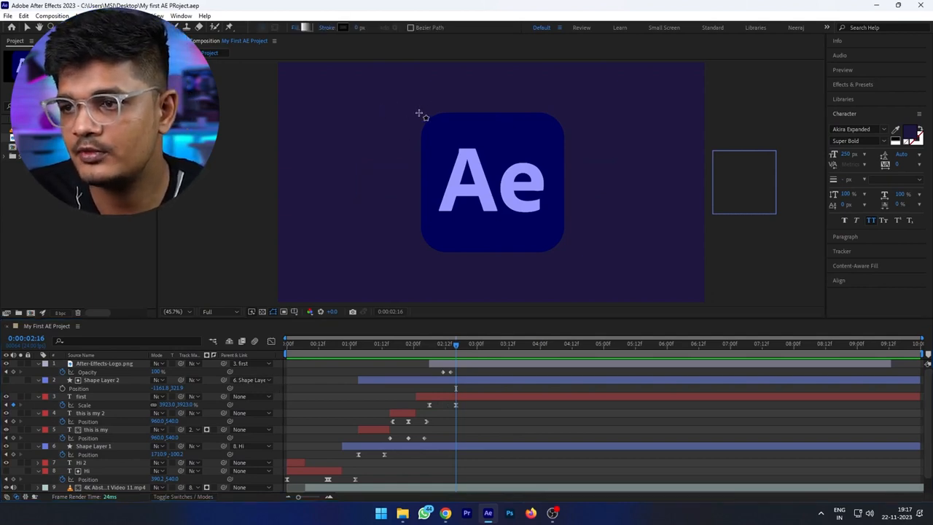
drag(419, 113, 566, 259)
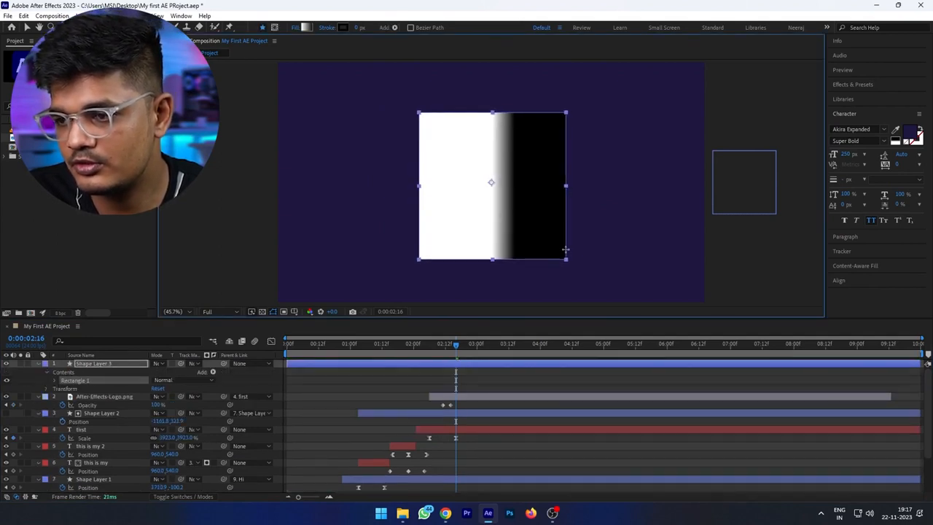
click(100, 364)
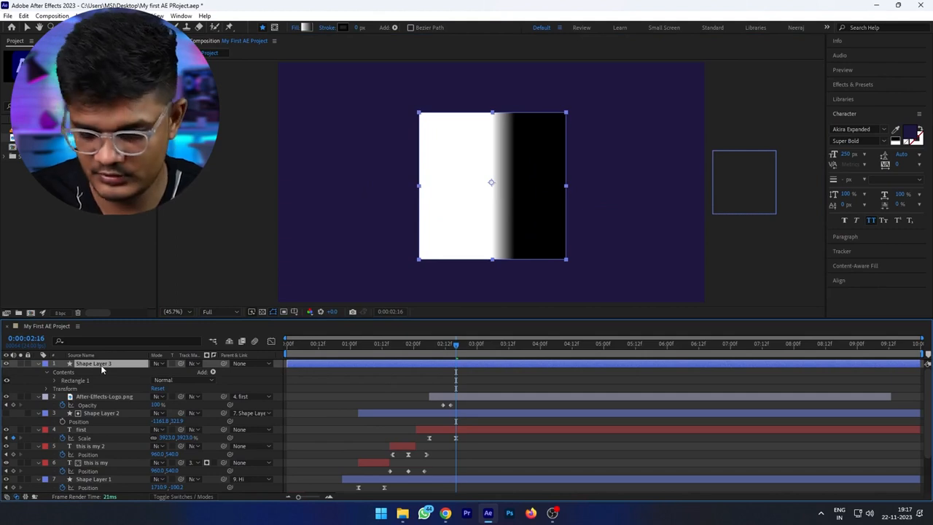
key(ctrl+alt+Home)
key(ctrl+Home)
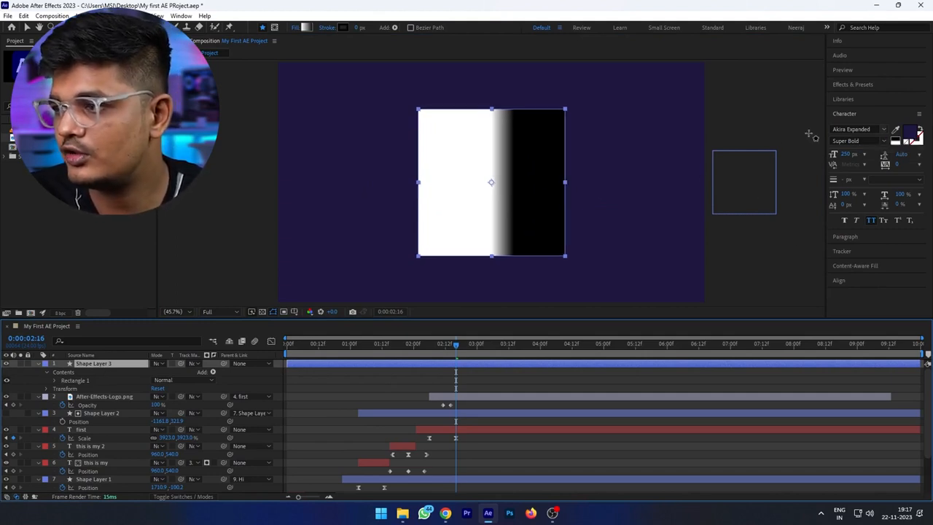
key(v)
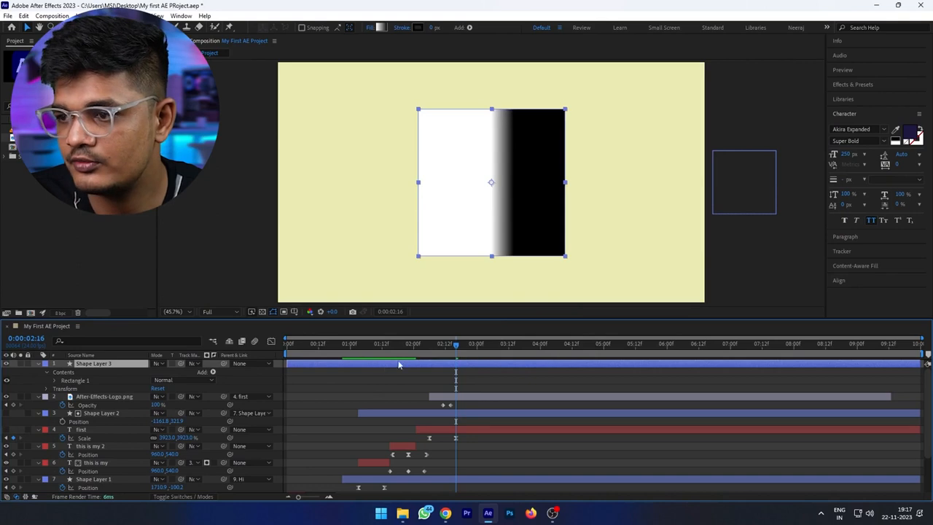
click(895, 129)
click(654, 148)
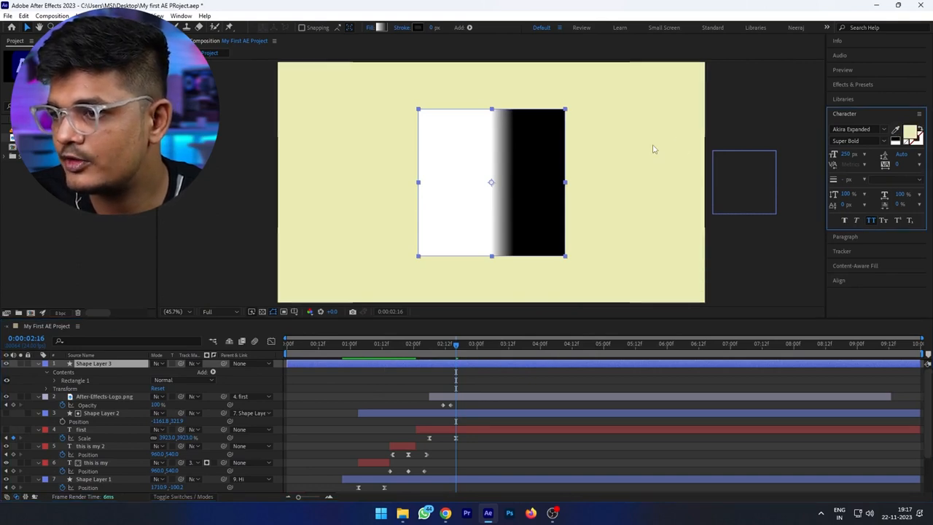
key(ctrl+z)
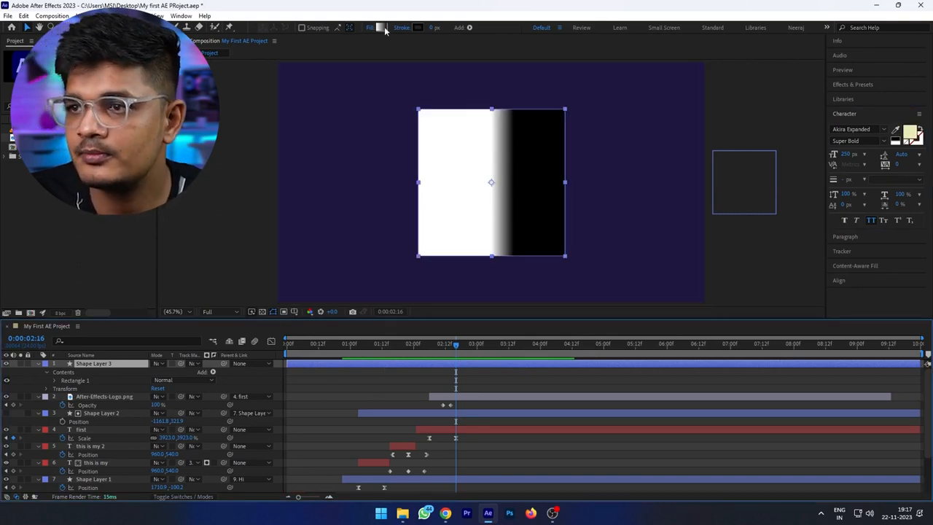
- Hide the "first" layer and change the new square's gradient fill to a solid colour fill
click(5, 398)
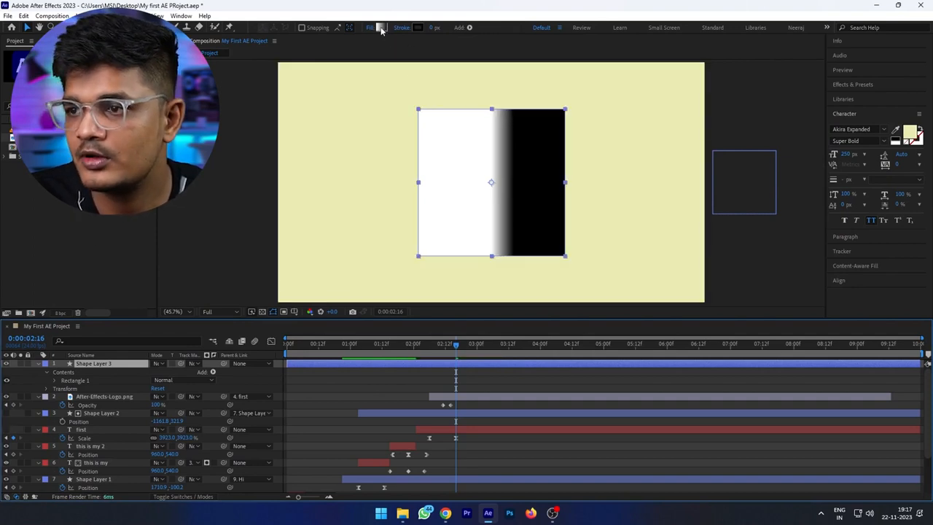
click(380, 28)
click(833, 152)
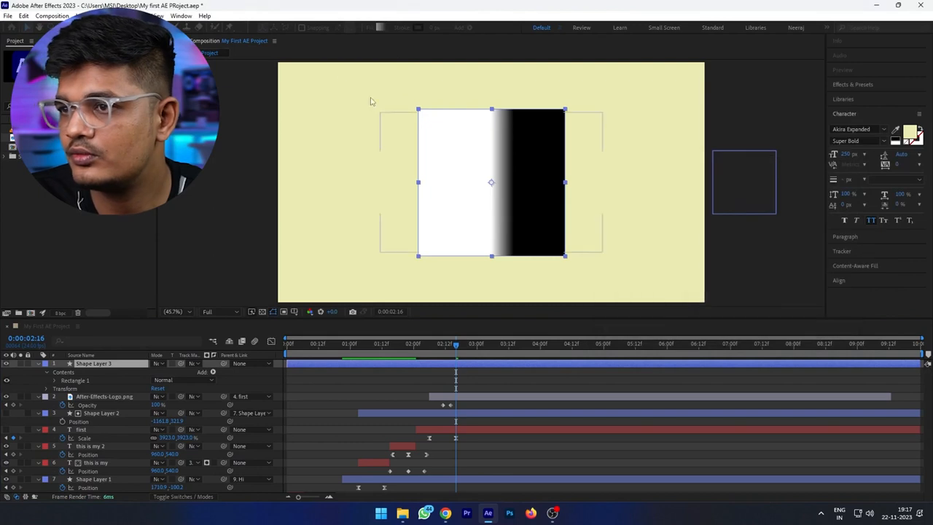
alt+click(383, 28)
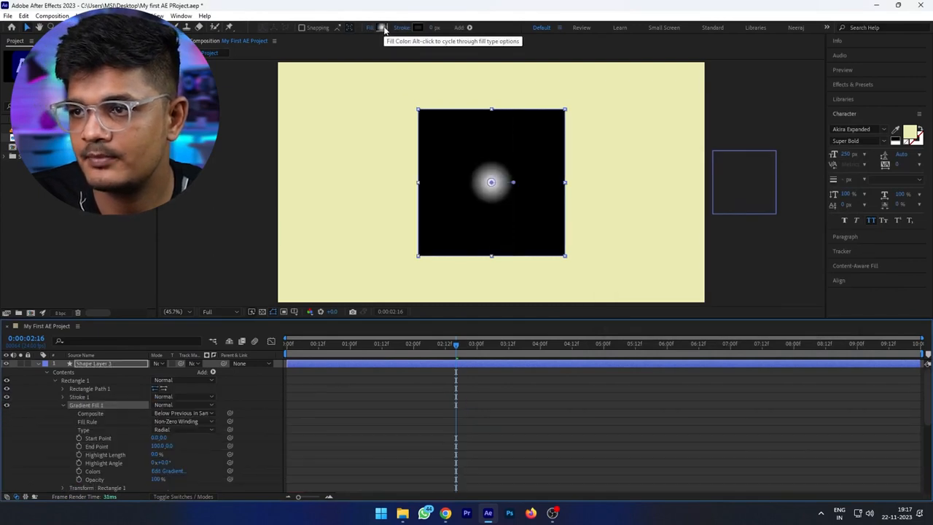
alt+click(383, 29)
alt+click(384, 28)
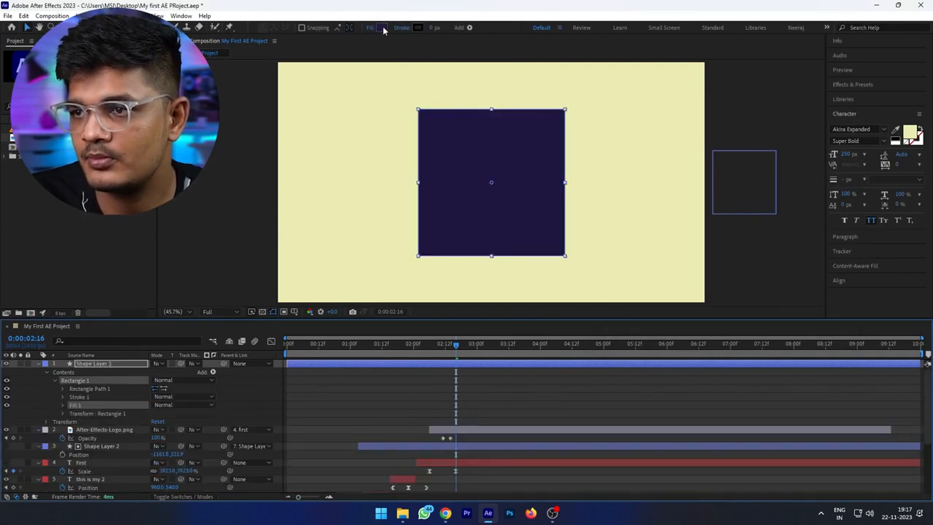
- Sample the cream background as the square's fill colour, show the "first" layer again, and save the project
click(383, 29)
click(841, 375)
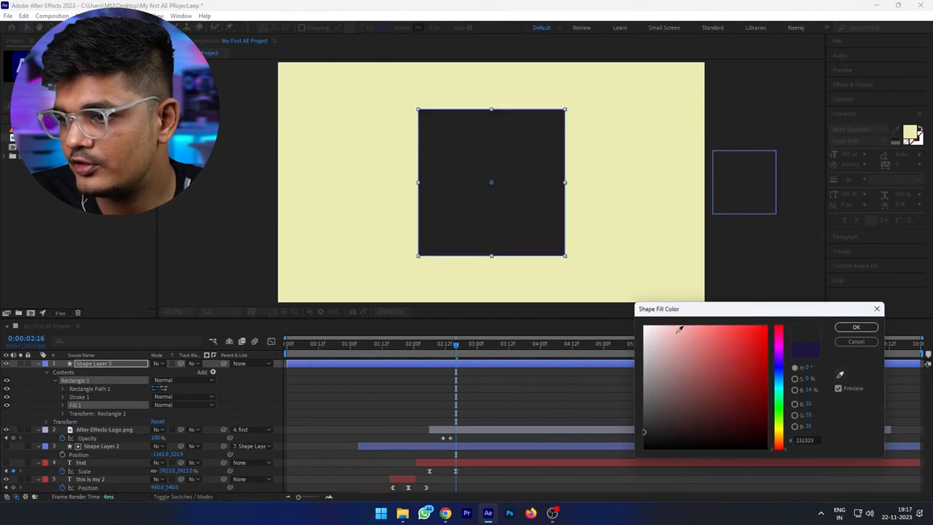
click(646, 199)
click(854, 327)
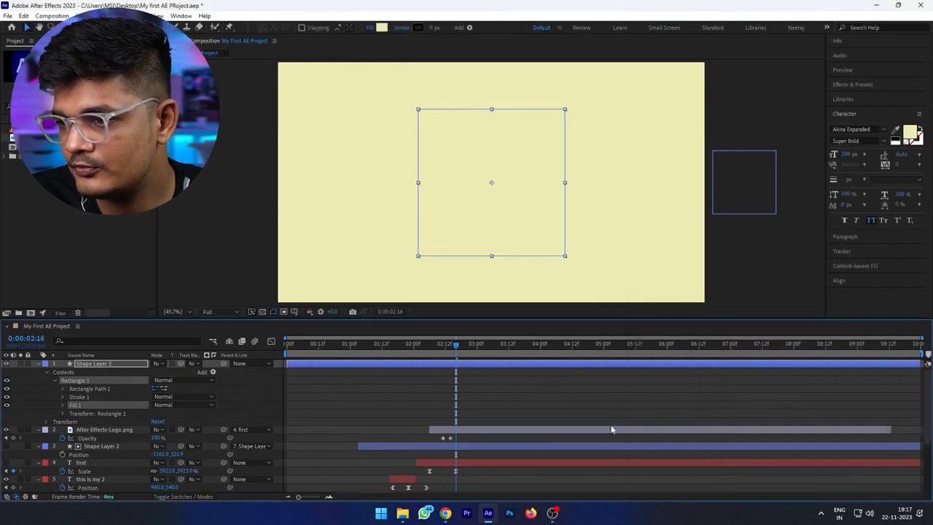
click(73, 404)
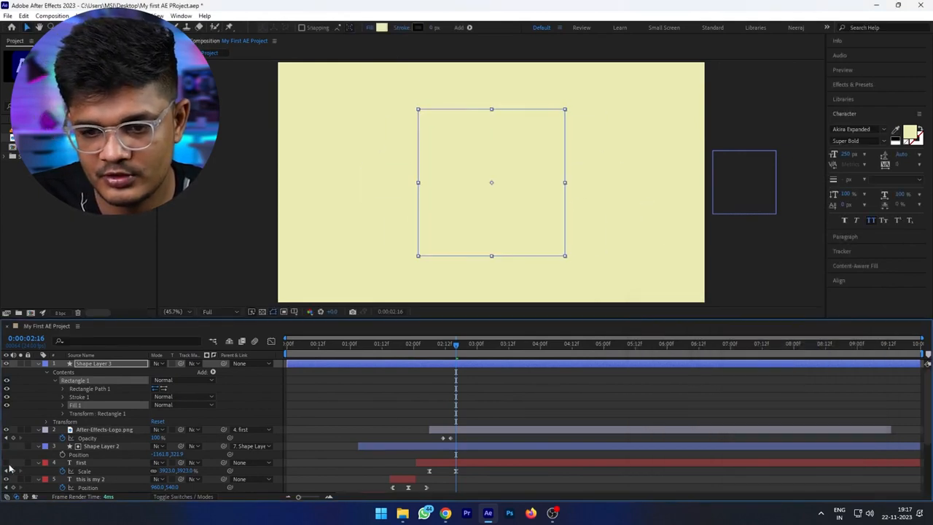
click(372, 399)
key(ctrl+s)
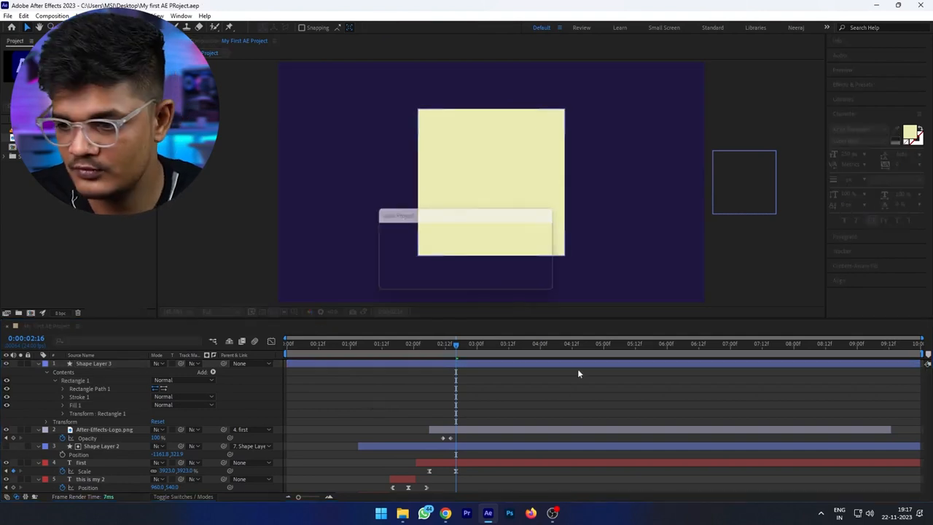
- Add Round Corners to Shape Layer 3 and set the radius to 117 to mimic the logo's rounded shape
click(93, 363)
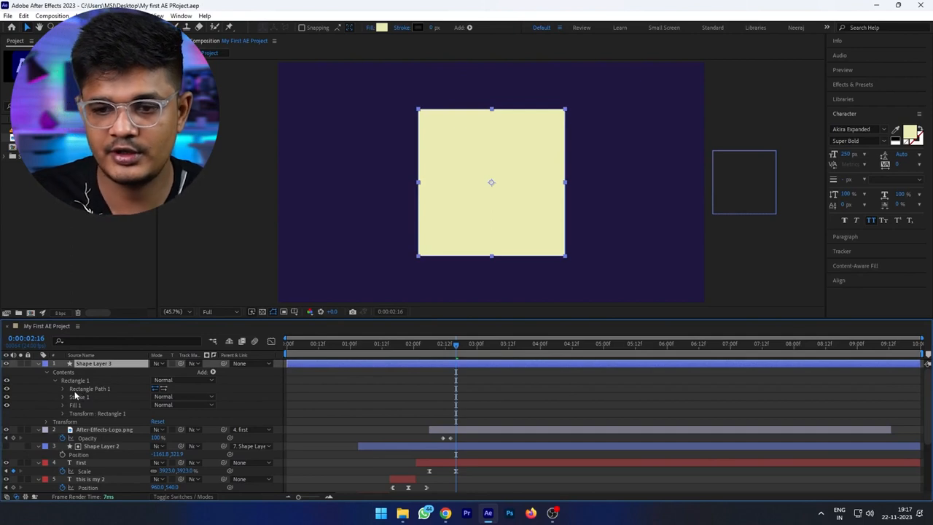
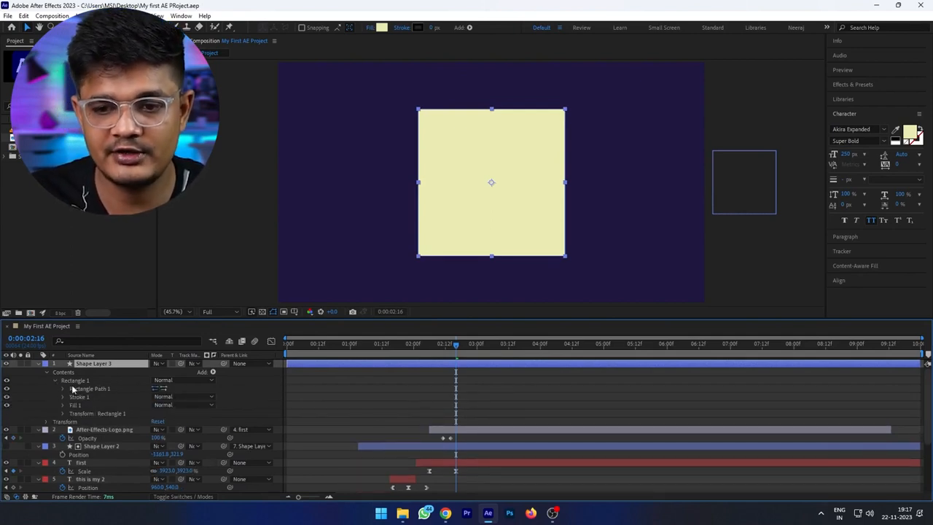
click(213, 372)
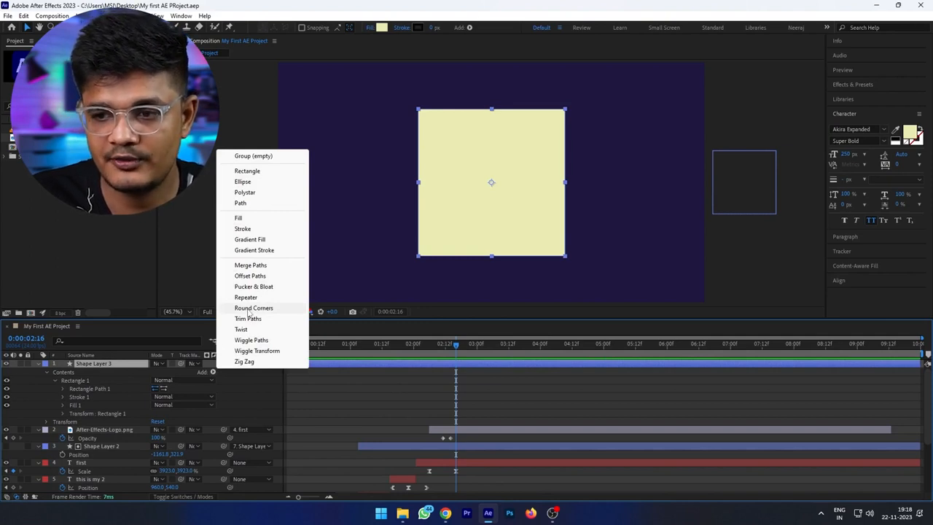
click(250, 309)
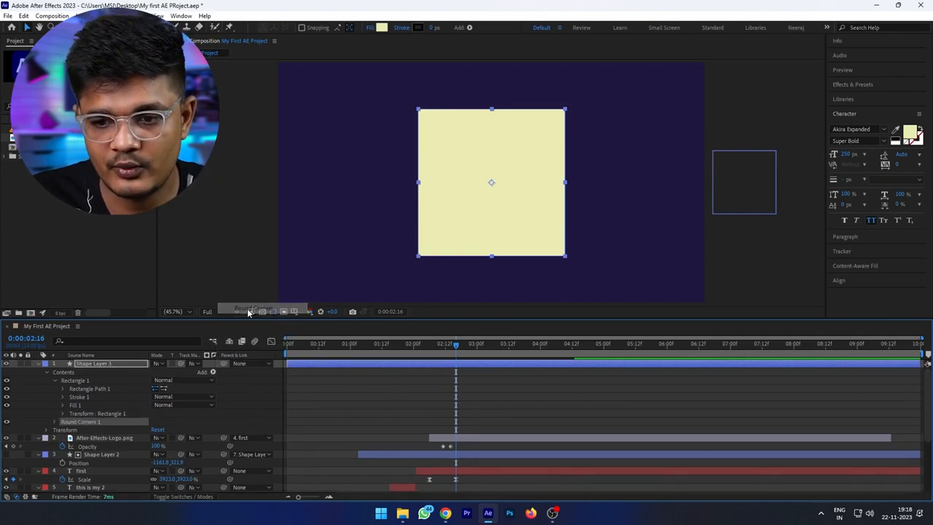
click(56, 422)
scroll(146, 423, down, 3)
drag(156, 379, 207, 379)
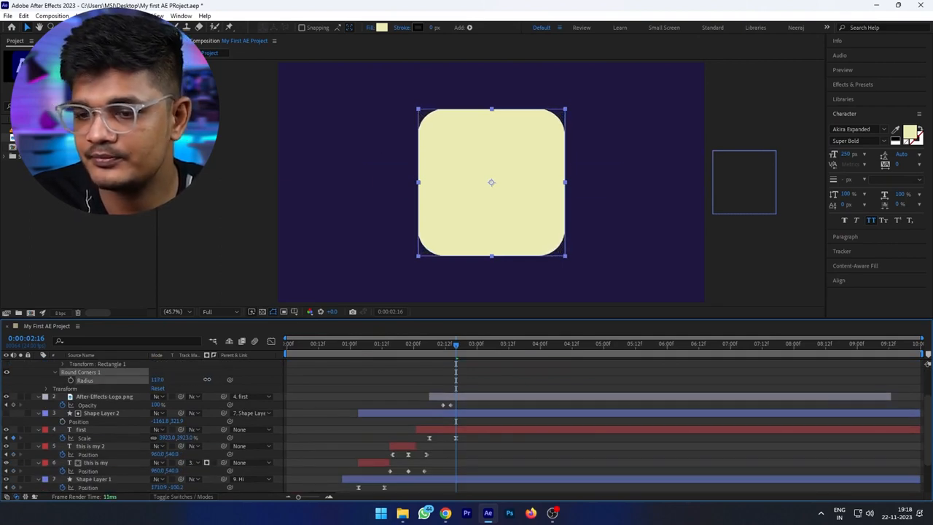
scroll(196, 380, up, 3)
- Scale Shape Layer 3 to 97%, deselect it, and save the project
click(100, 365)
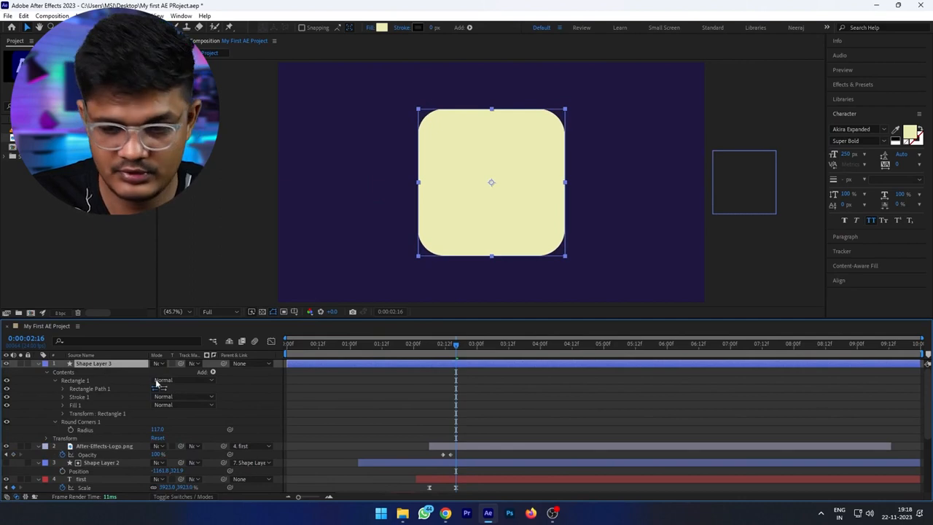
key(s)
mouse_move(179, 371)
mouse_down()
mouse_move(171, 371)
mouse_move(180, 372)
mouse_up()
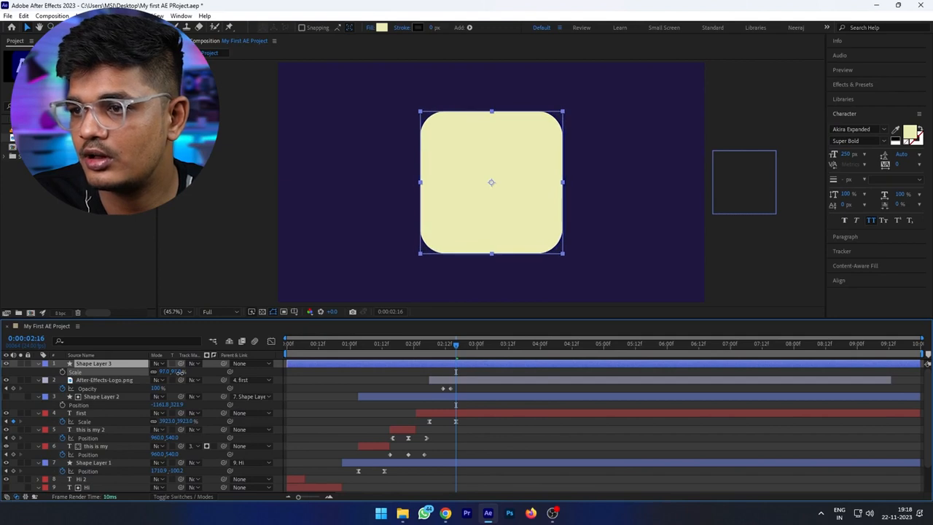
click(88, 366)
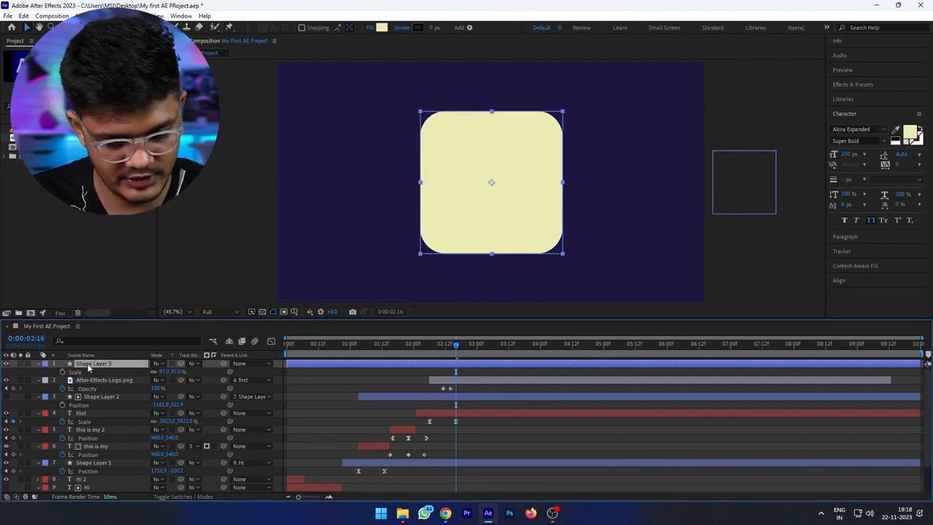
key(ctrl+shift+a)
key(ctrl+s)
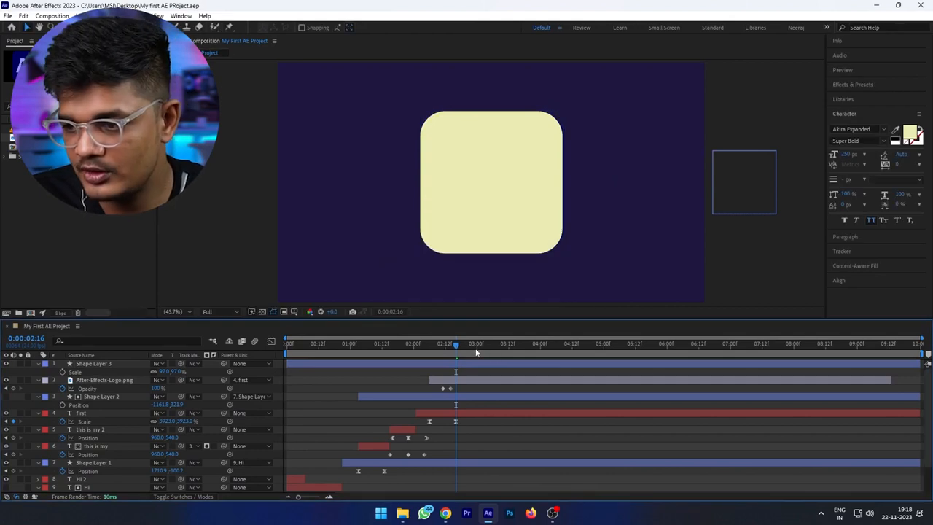
- Hide Shape Layer 3 to inspect the Ae logo at 2:16, and show the rounded square again
click(6, 363)
drag(454, 347, 457, 351)
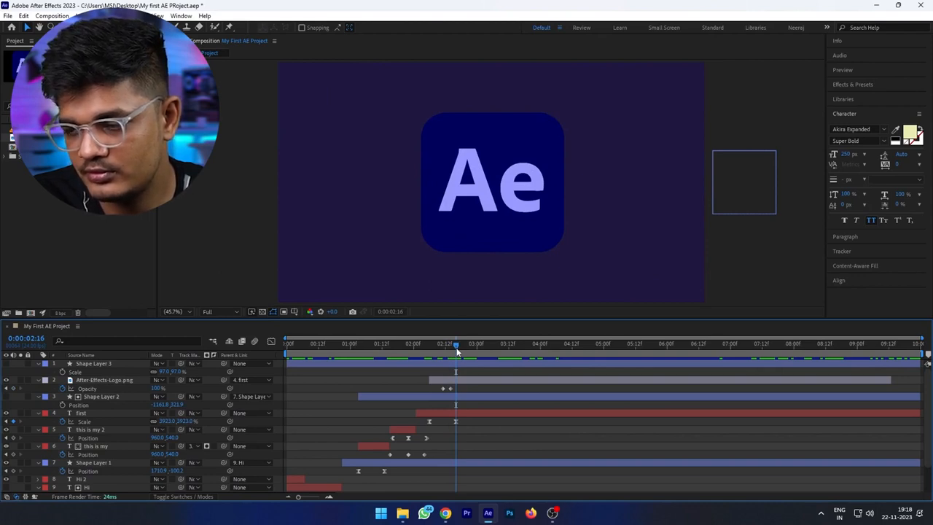
mouse_move(457, 352)
mouse_down()
mouse_move(437, 353)
mouse_move(457, 348)
mouse_up()
key(space)
click(465, 381)
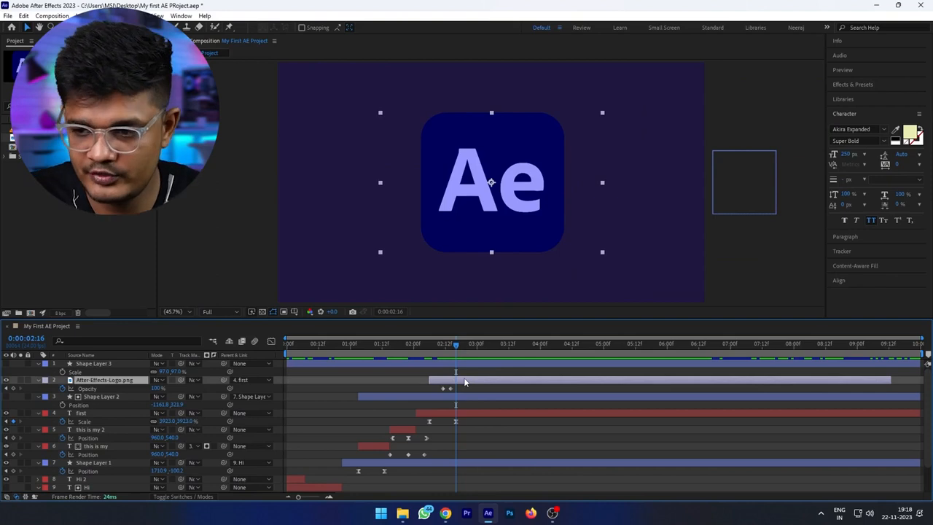
click(455, 363)
click(7, 363)
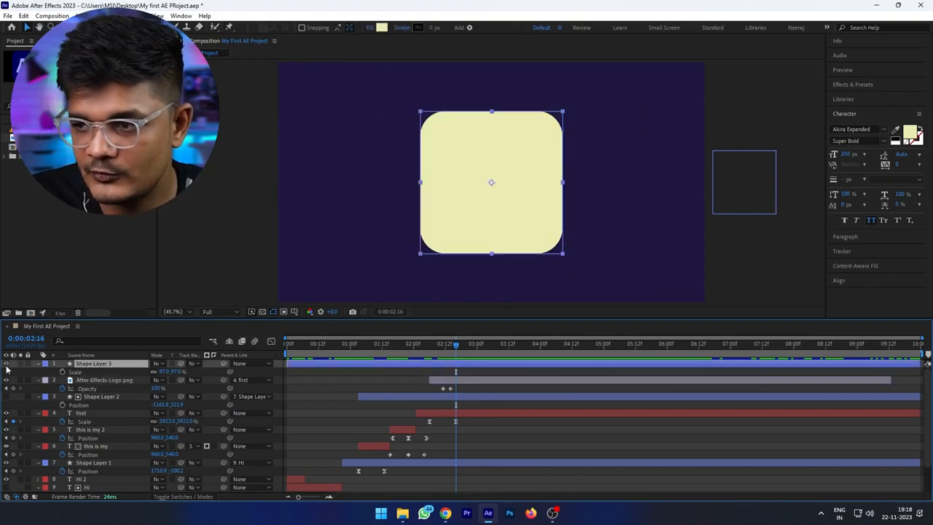
- Move Shape Layer 3 beneath the After-Effects-Logo layer and keyframe its scale at 84% at 2:16
click(94, 363)
drag(95, 364, 94, 387)
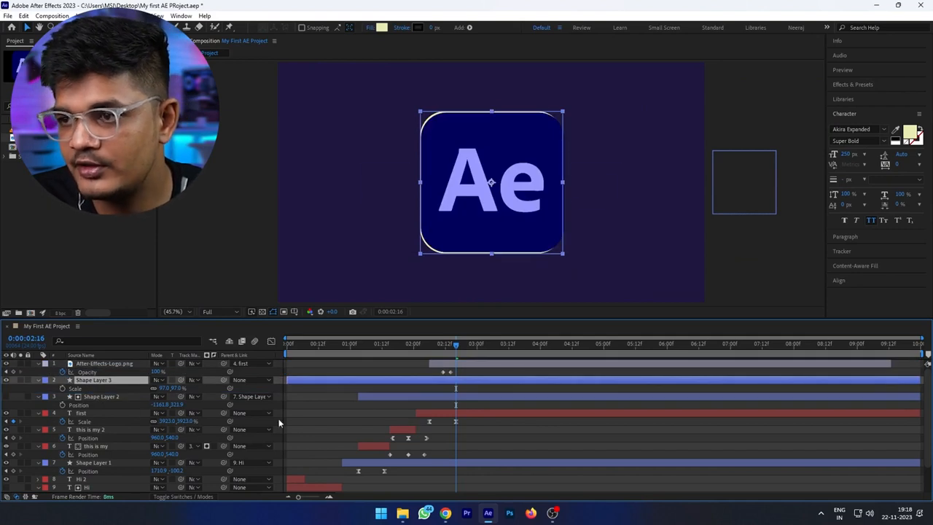
drag(175, 388, 195, 388)
click(62, 388)
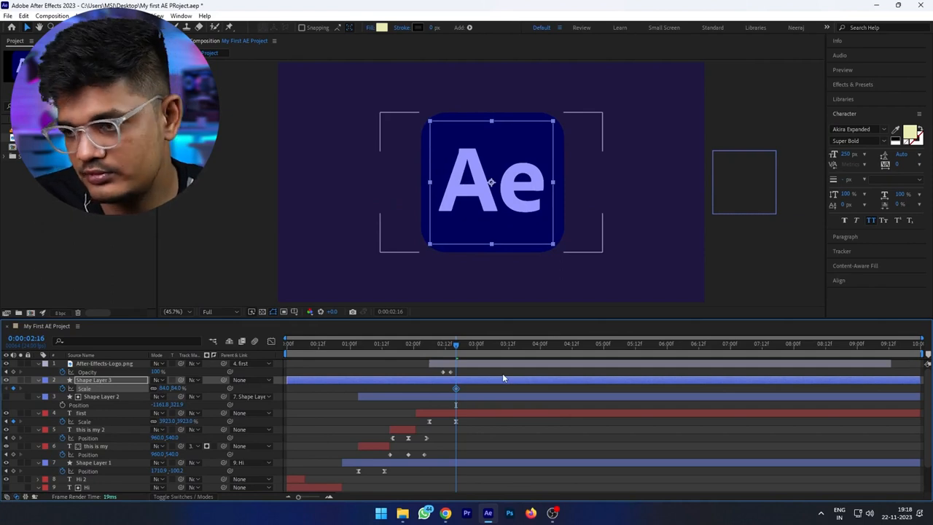
- Keyframe Shape Layer 3's scale at 298% at 3:02 so the cream shape fills the frame, and save the project
key(shift+Page_Down)
drag(175, 388, 291, 397)
key(ctrl+s)
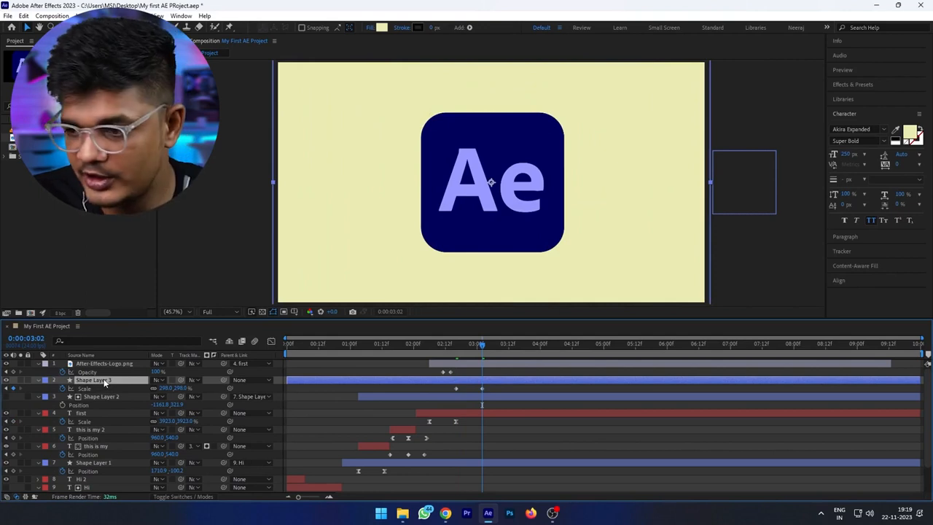
key(ctrl+d)
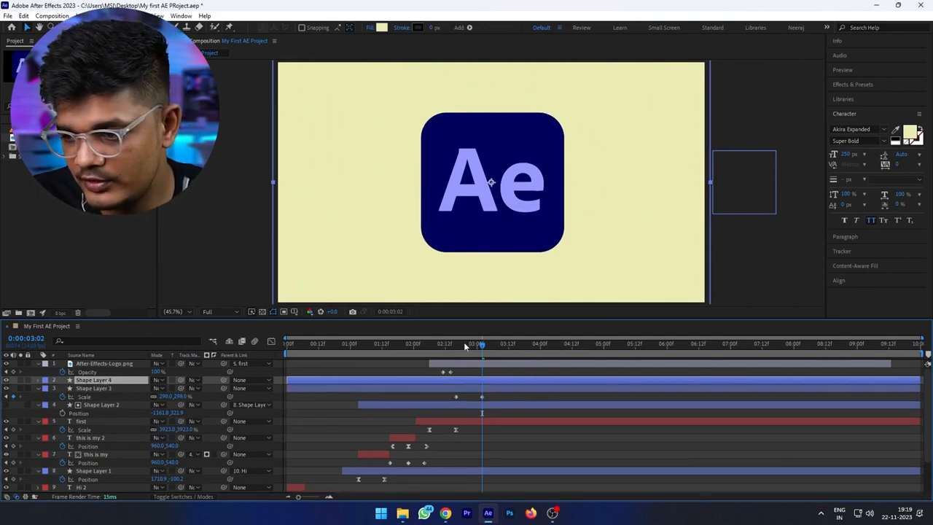
key(Delete)
drag(465, 346, 457, 345)
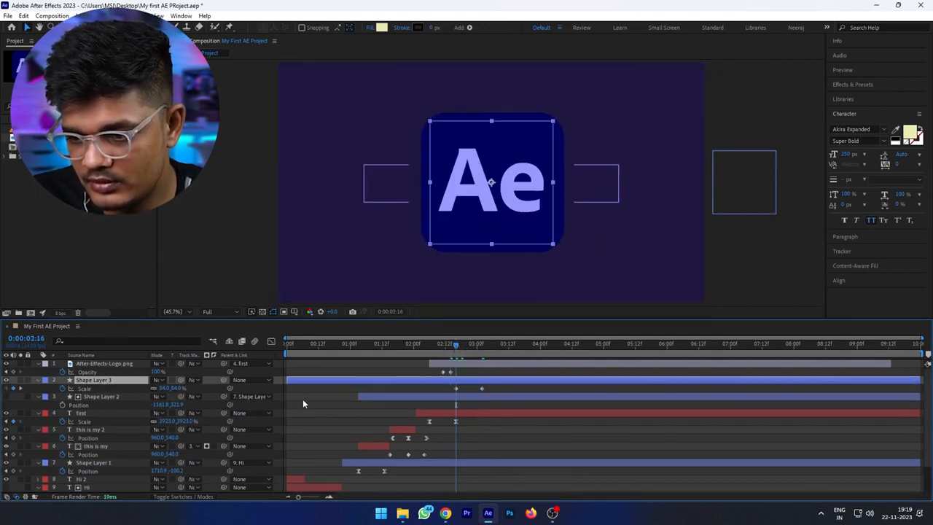
- Trim Shape Layer 3 to start at 2:16, and move its ending scale keyframe earlier to about 3:00
drag(286, 380, 457, 380)
key(space)
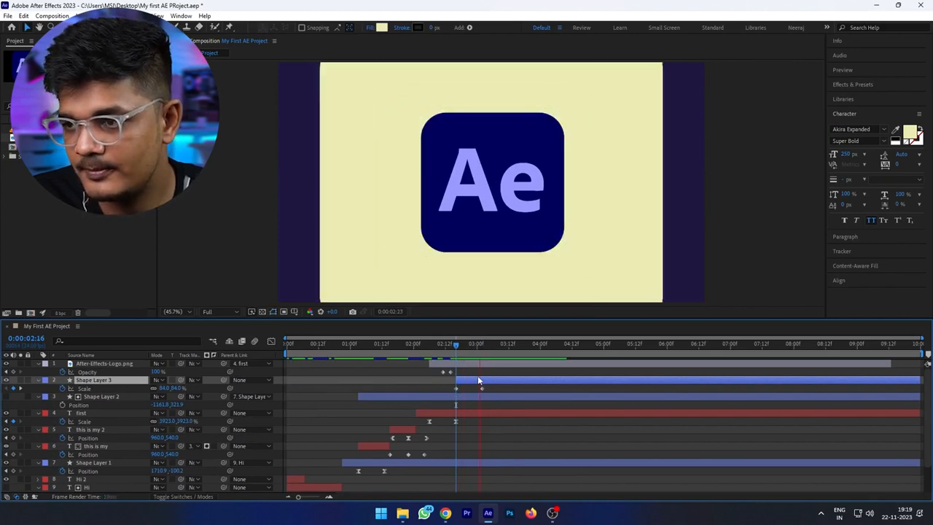
click(476, 346)
drag(476, 347, 473, 349)
drag(482, 389, 476, 391)
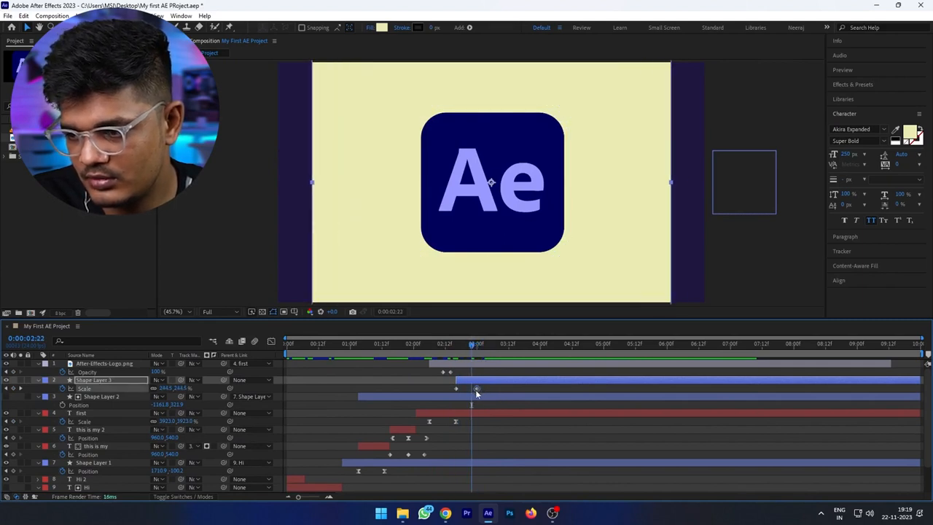
click(445, 345)
key(space)
key(space)
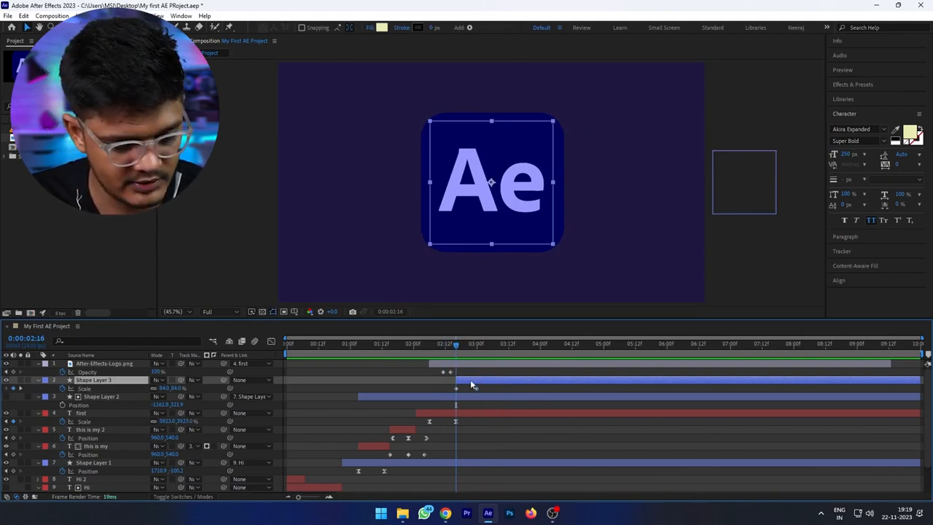
- Duplicate Shape Layer 3 and shift the copy to start at about 2:21, and preview the timing
key(ctrl+d)
click(470, 348)
drag(470, 352, 487, 376)
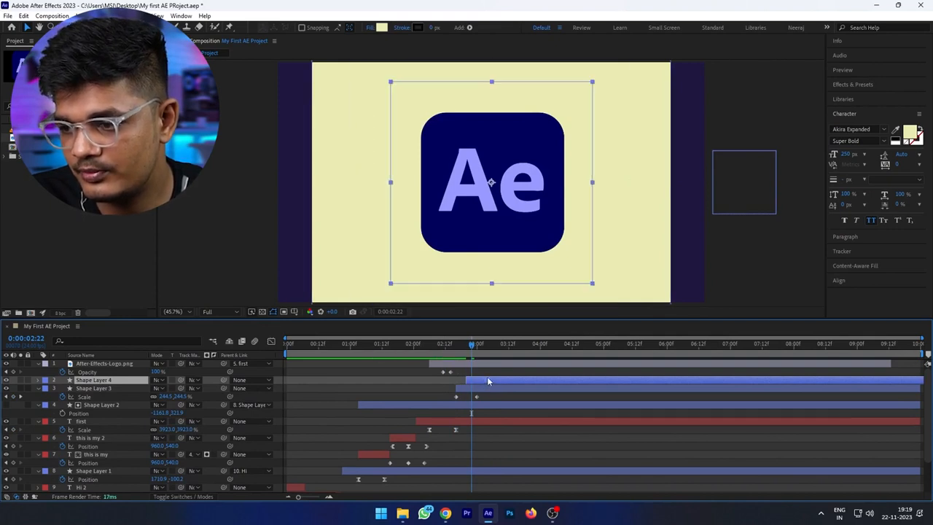
click(450, 347)
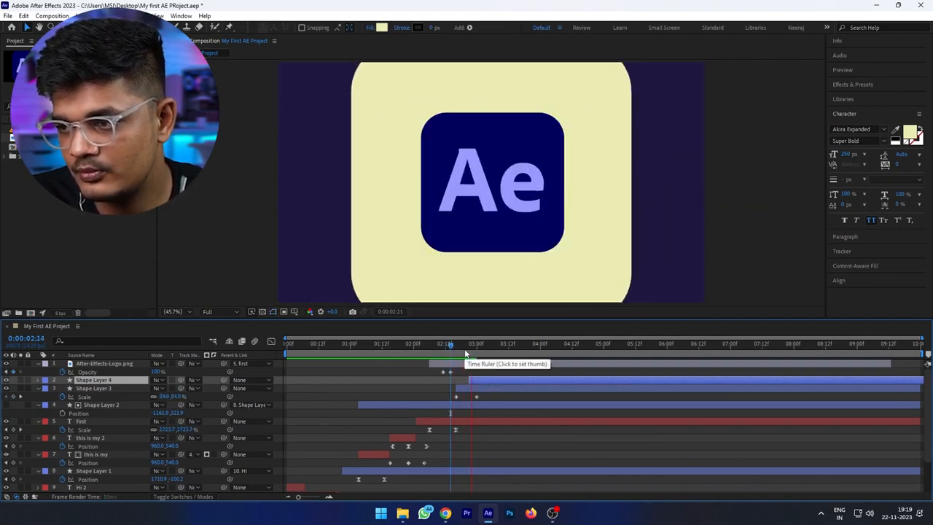
key(space)
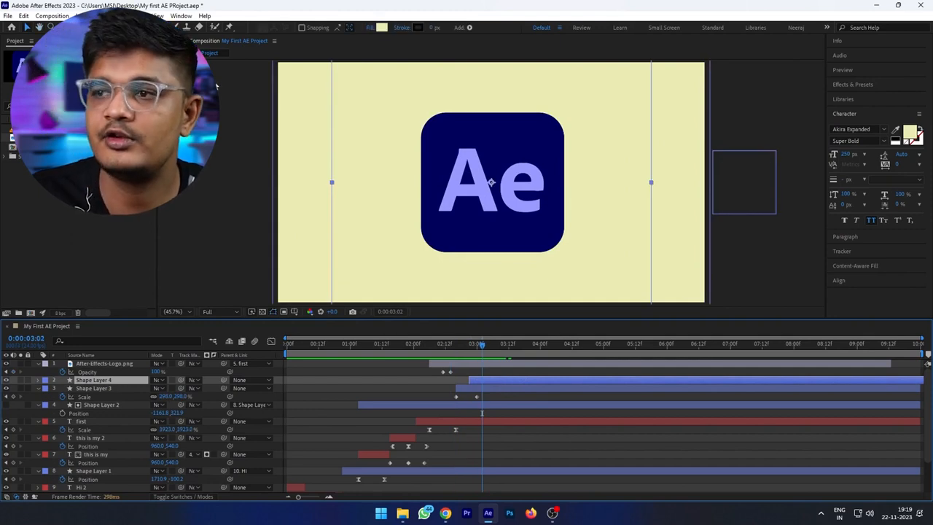
- Fill Shape Layer 4 with the light purple sampled from the Ae letters, 9999FF
click(382, 28)
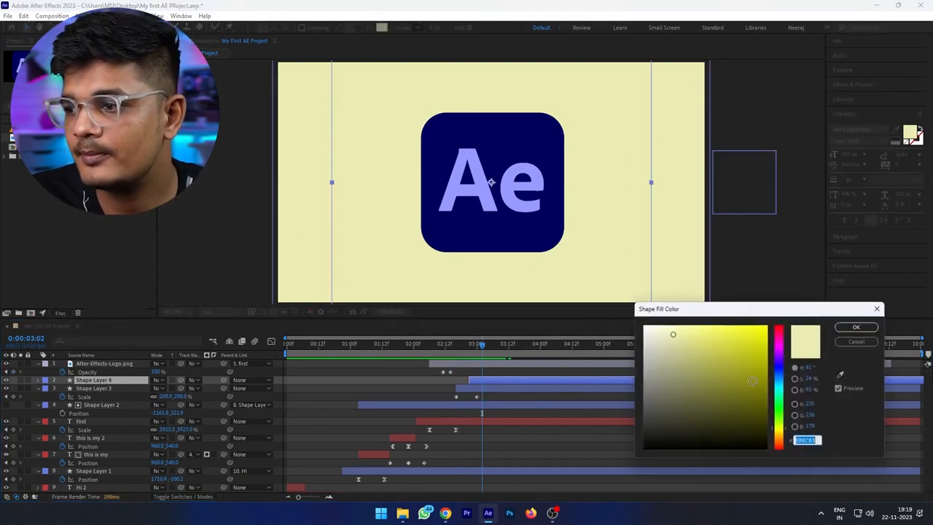
click(840, 376)
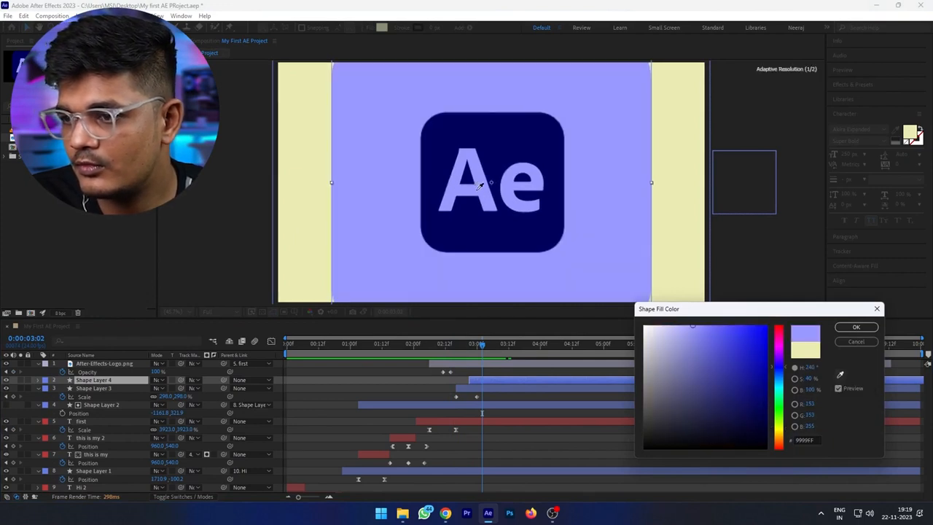
click(480, 187)
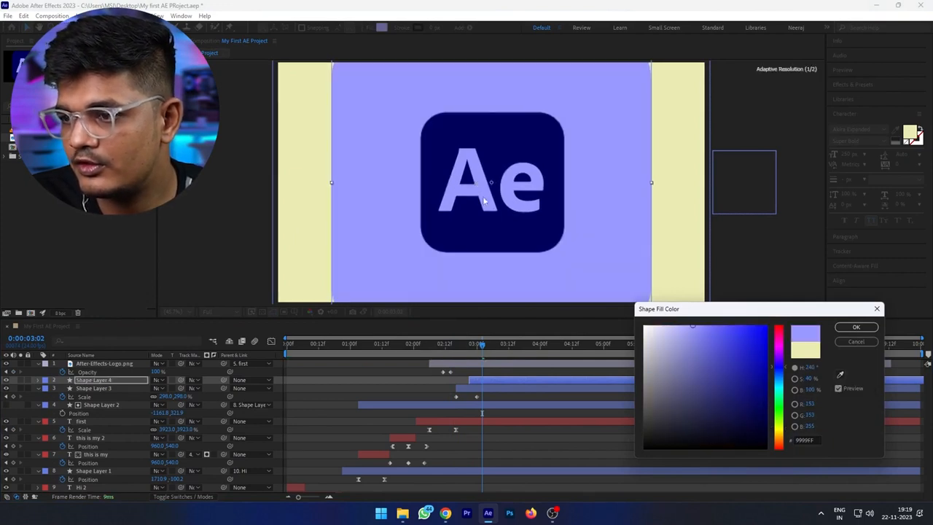
click(856, 327)
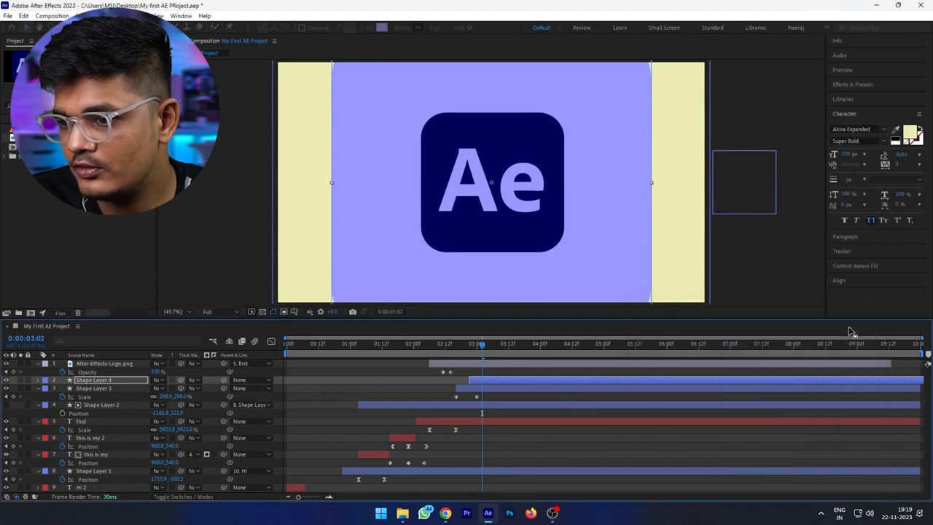
- Fill Shape Layer 4 with the dark purple background colour, sampled while Shape Layer 3 is temporarily hidden, and save the project
click(6, 389)
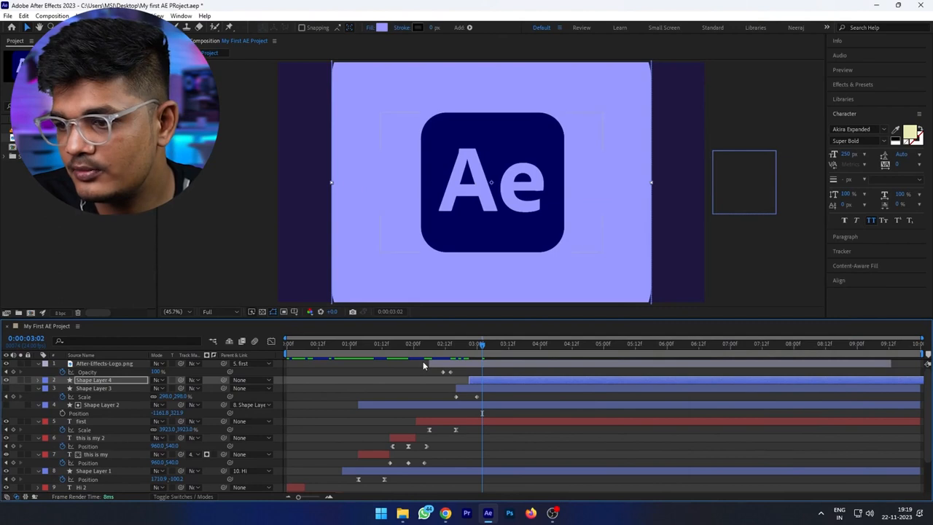
click(372, 29)
click(499, 284)
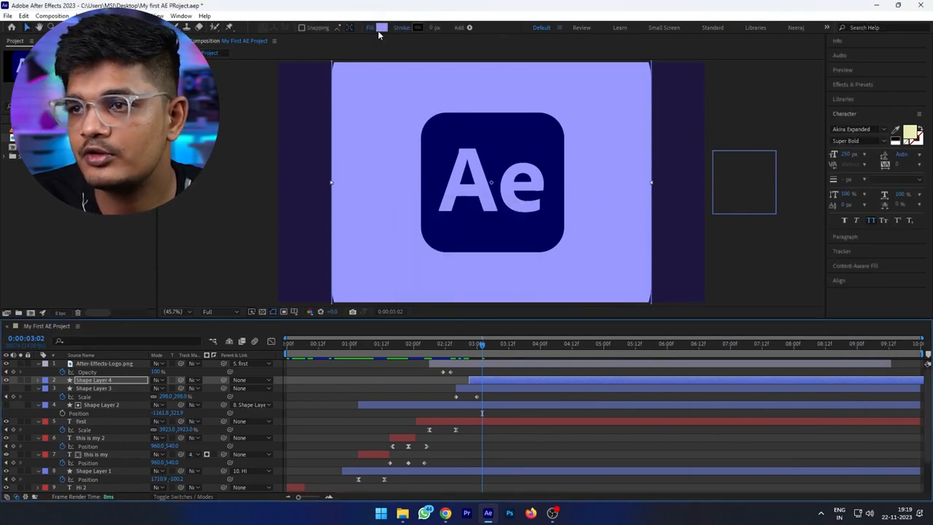
click(381, 28)
click(840, 374)
click(300, 204)
click(856, 326)
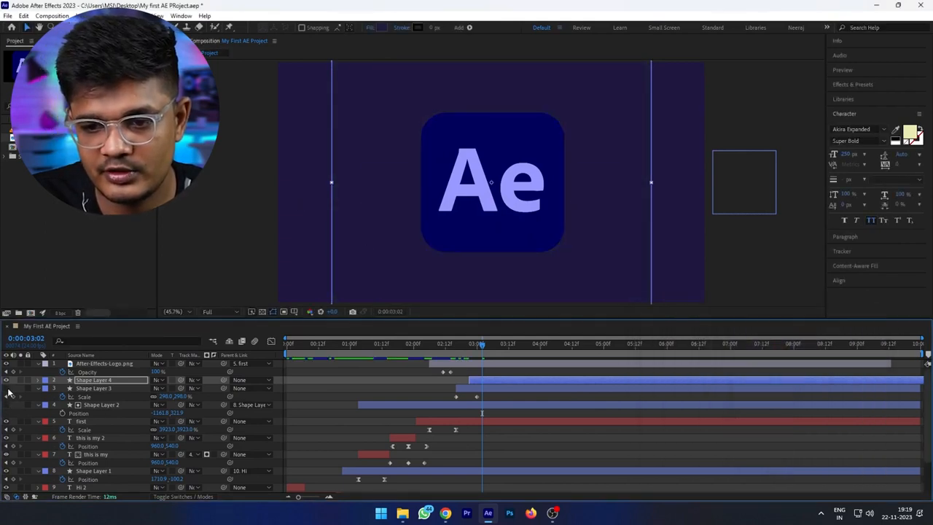
click(6, 388)
key(ctrl+s)
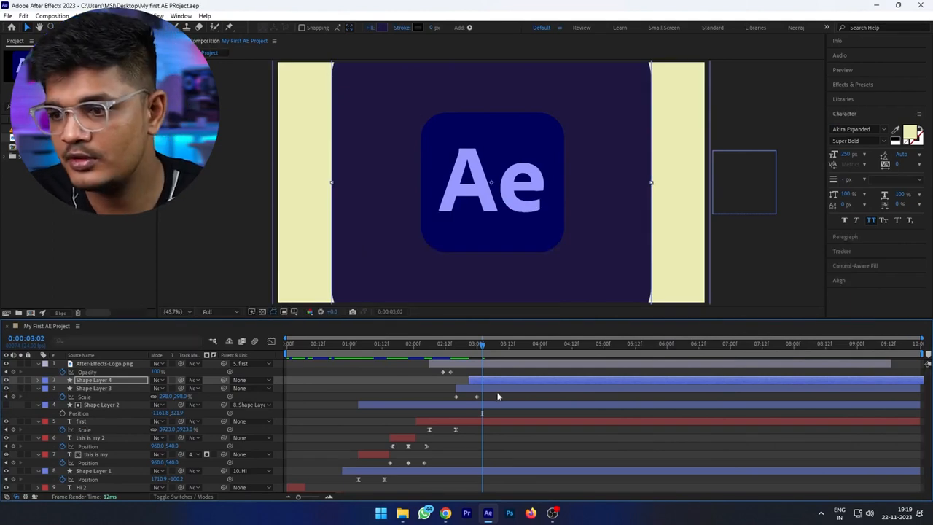
- Play back the expanding cream and dark purple squares from just before 2:16
click(478, 388)
click(452, 347)
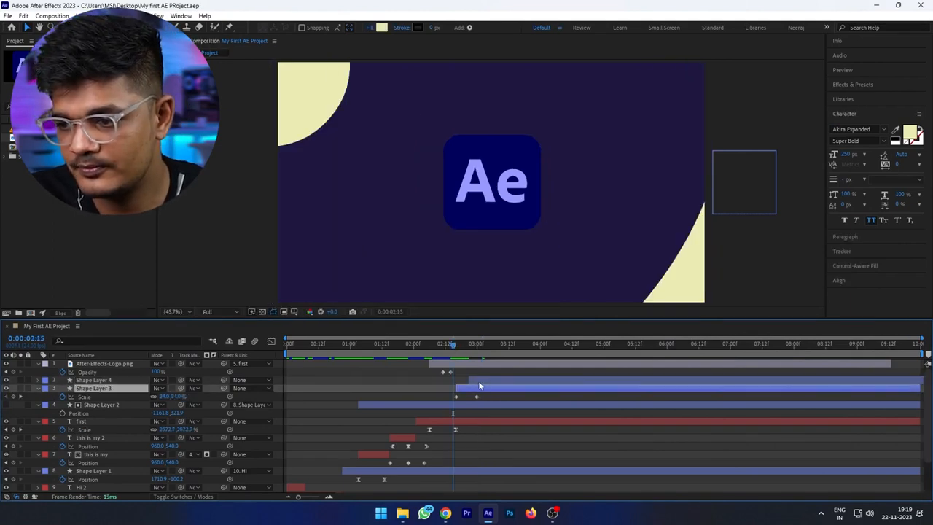
key(space)
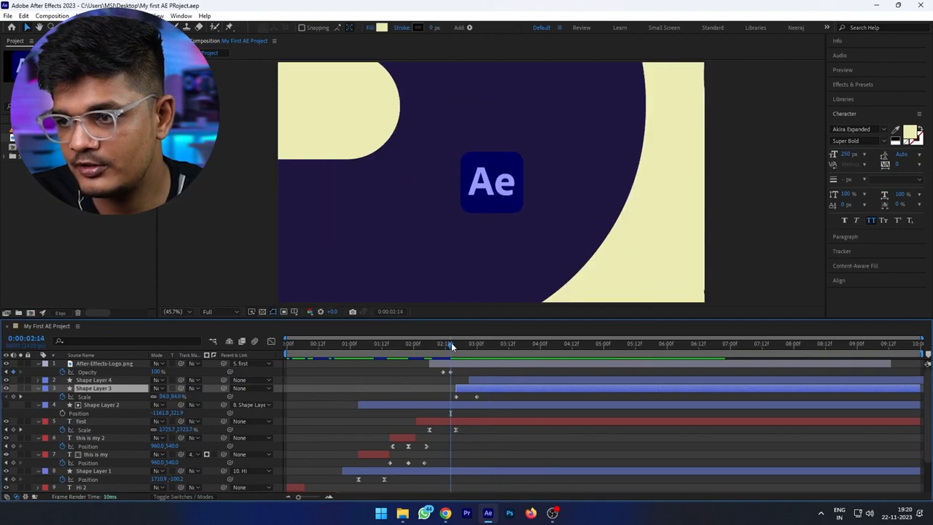
- Duplicate Shape Layers 3 and 4, stack both copies directly beneath the logo layer, and shift them so the first starts at 3:02
click(456, 345)
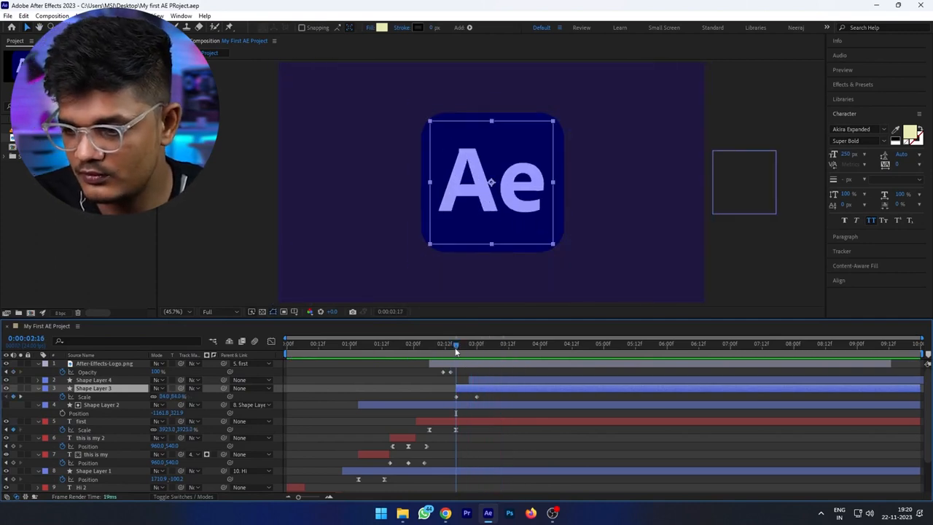
key(Page_Down)
key(Page_Down)
key(Page_Down)
key(Page_Down)
key(Page_Down)
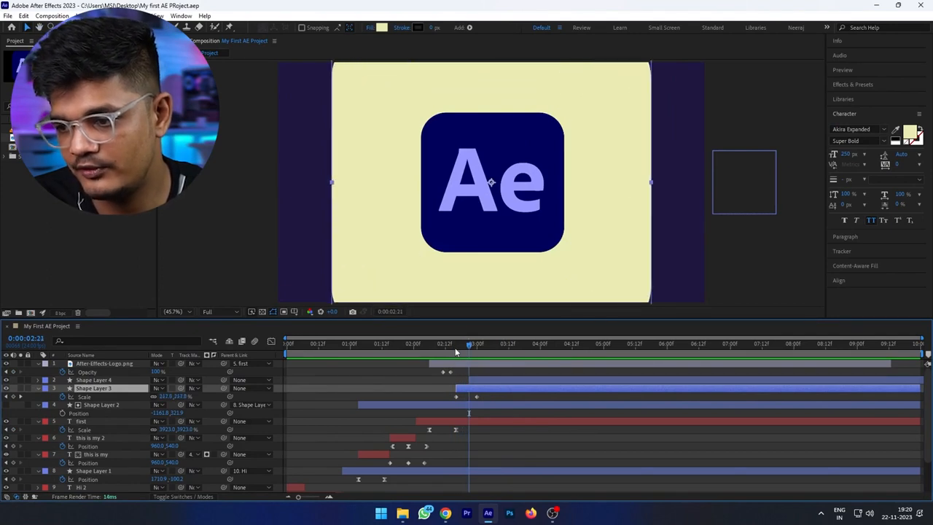
key(Page_Down)
key(Page_Down)
key(Page_Down)
key(Page_Down)
key(Page_Down)
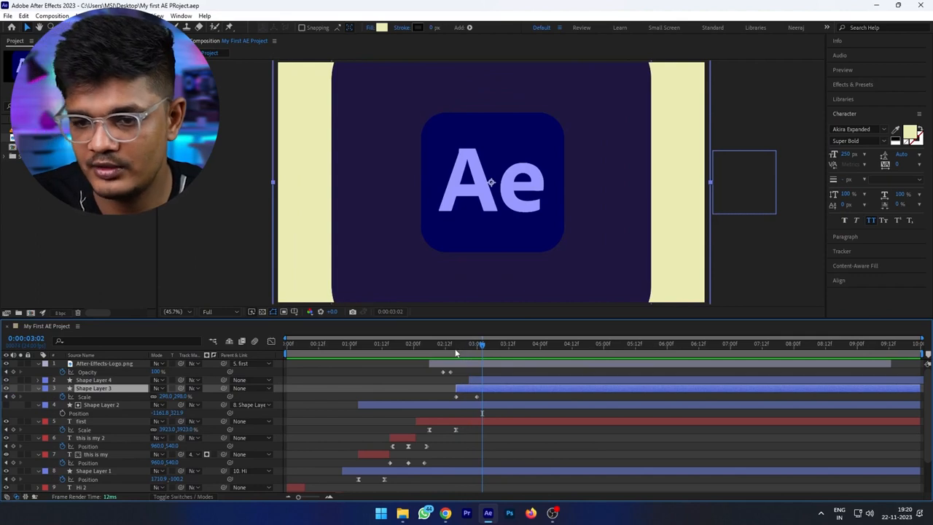
shift+click(95, 379)
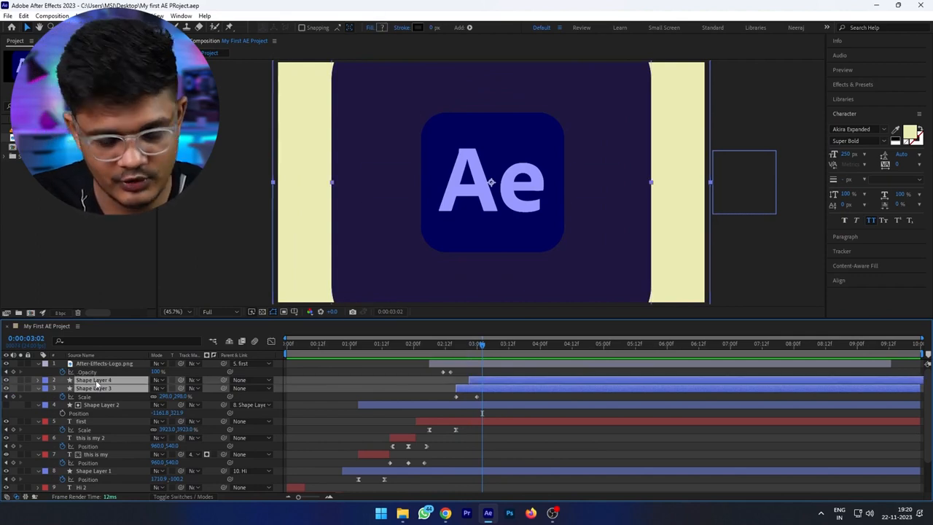
key(ctrl+d)
drag(103, 397, 102, 388)
drag(463, 395, 490, 393)
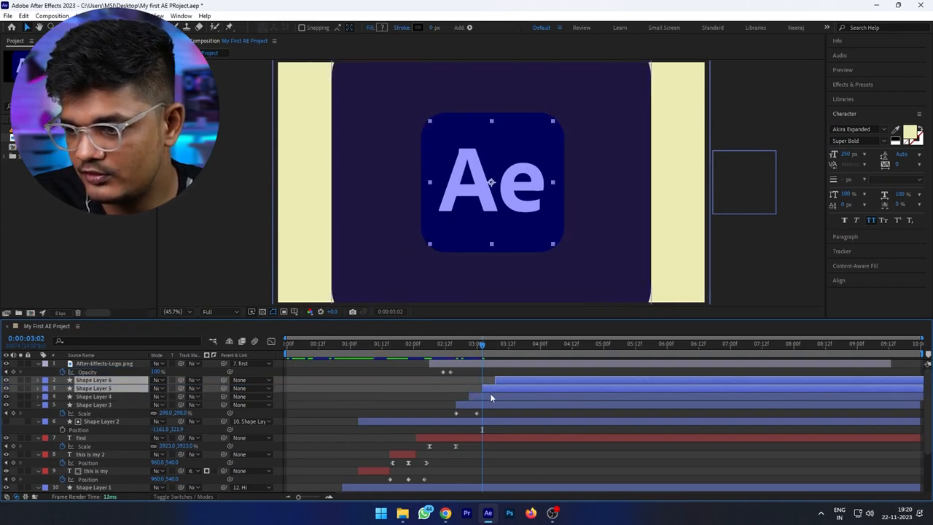
click(442, 343)
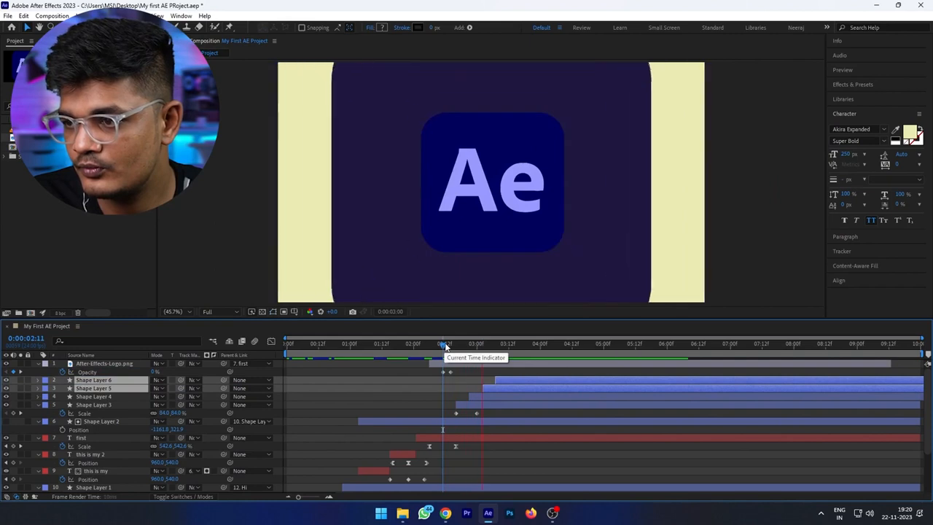
- Duplicate Shape Layers 5 and 6, stack both copies beneath the logo layer with the first starting at 3:12, and save the project
click(490, 349)
drag(489, 346, 494, 349)
key(Page_Down)
key(Page_Down)
key(Page_Down)
key(Page_Down)
key(Page_Down)
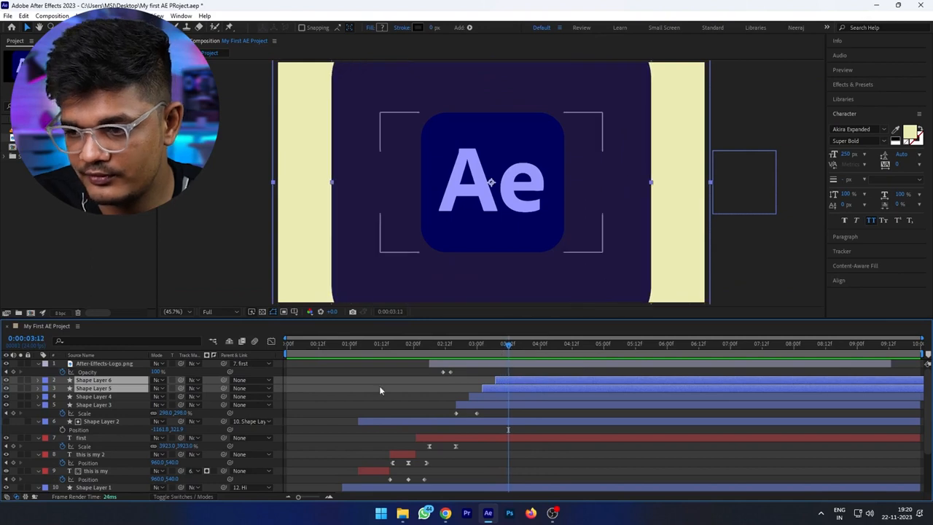
key(ctrl+d)
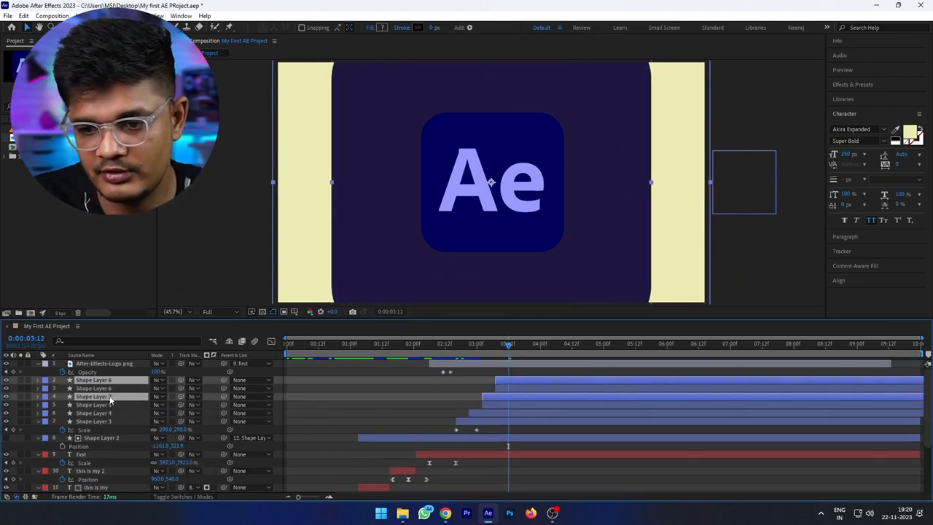
drag(111, 399, 109, 385)
drag(507, 393, 514, 390)
click(516, 398)
key(ctrl+s)
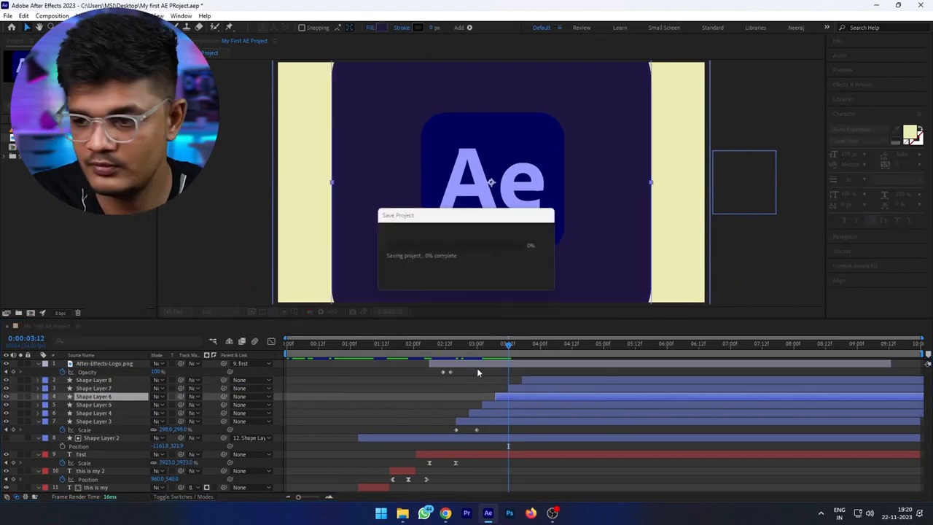
- Preview the repeated square expansions and delete Shape Layer 8, the last dark purple copy
drag(421, 345, 411, 345)
key(space)
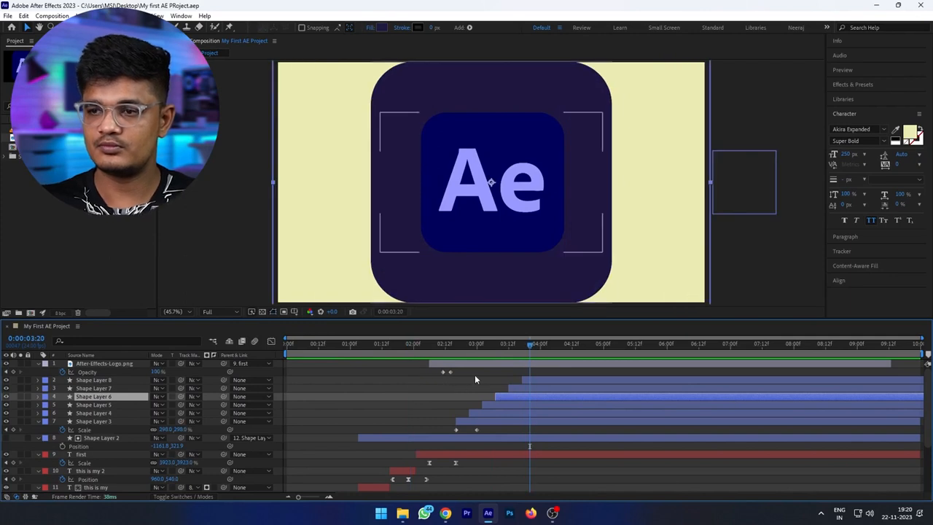
click(506, 346)
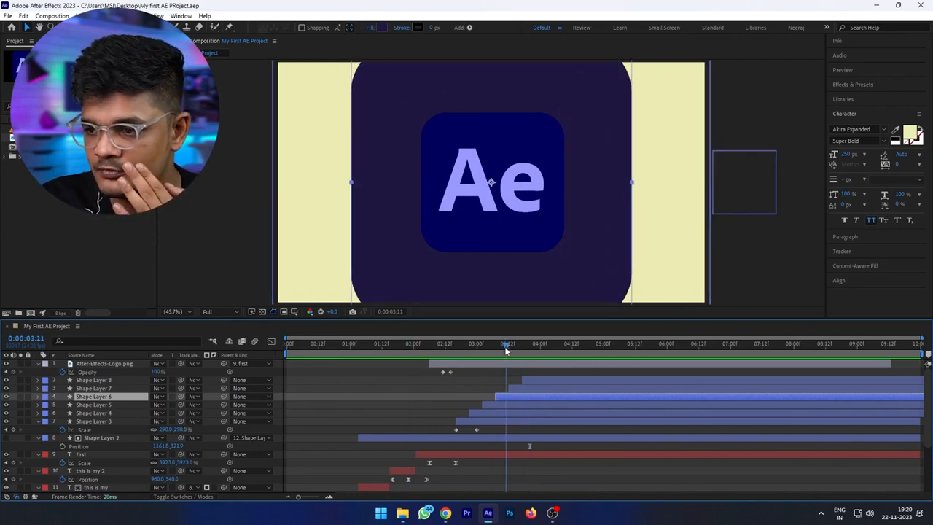
drag(509, 349, 521, 348)
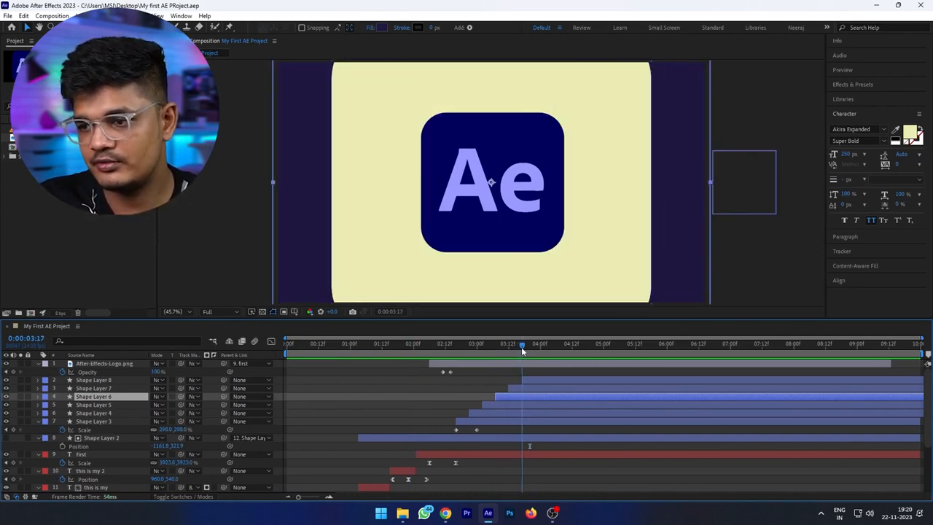
click(527, 379)
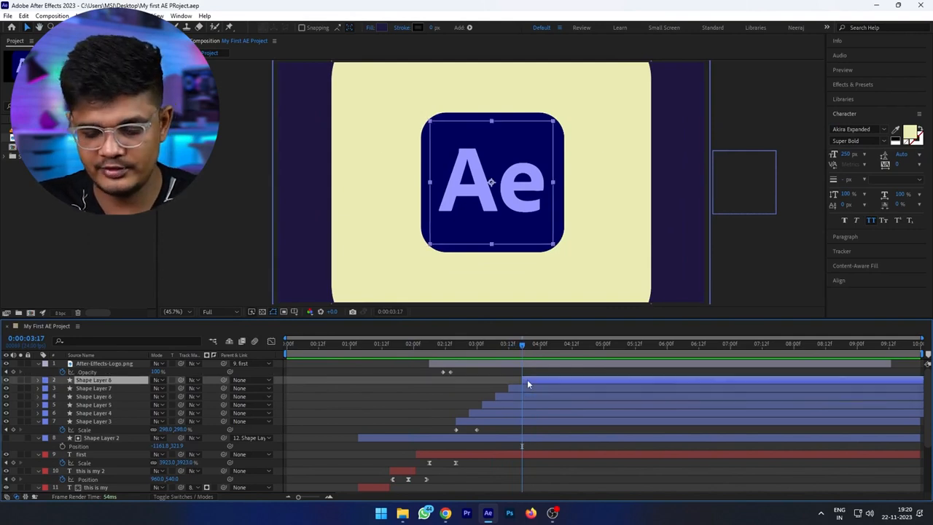
key(Delete)
- Keyframe the After-Effects-Logo layer's scale at 3:16, and enlarge it to 93.3% at 4:02 so its dark blue fills the frame
mouse_move(516, 356)
mouse_down()
mouse_move(507, 348)
mouse_move(520, 353)
mouse_up()
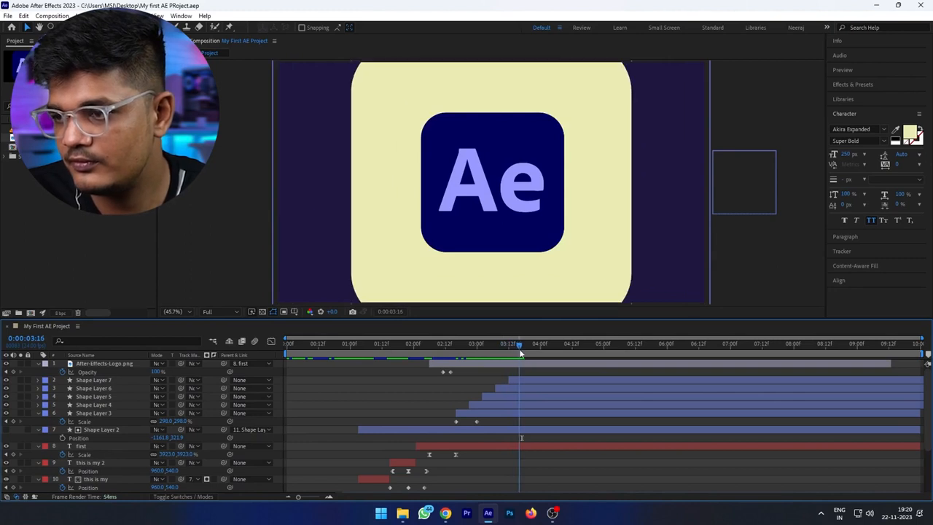
click(524, 364)
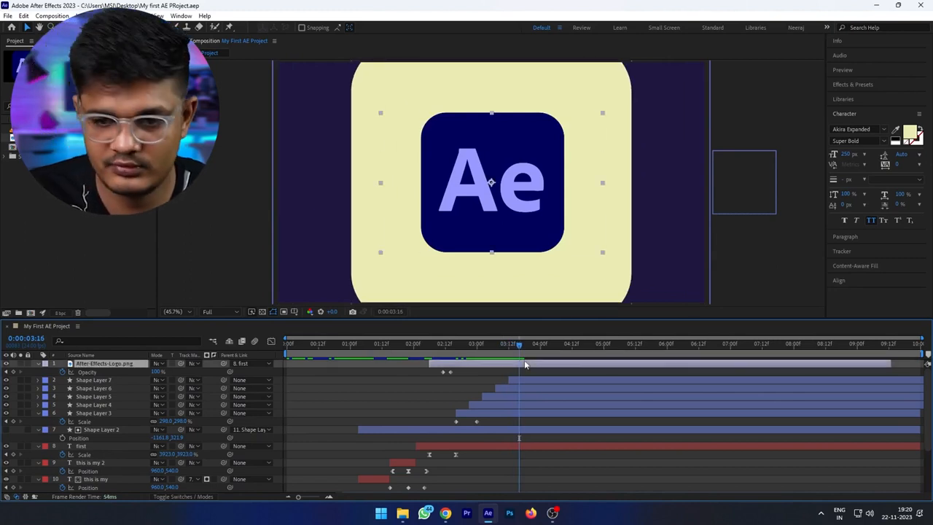
click(62, 371)
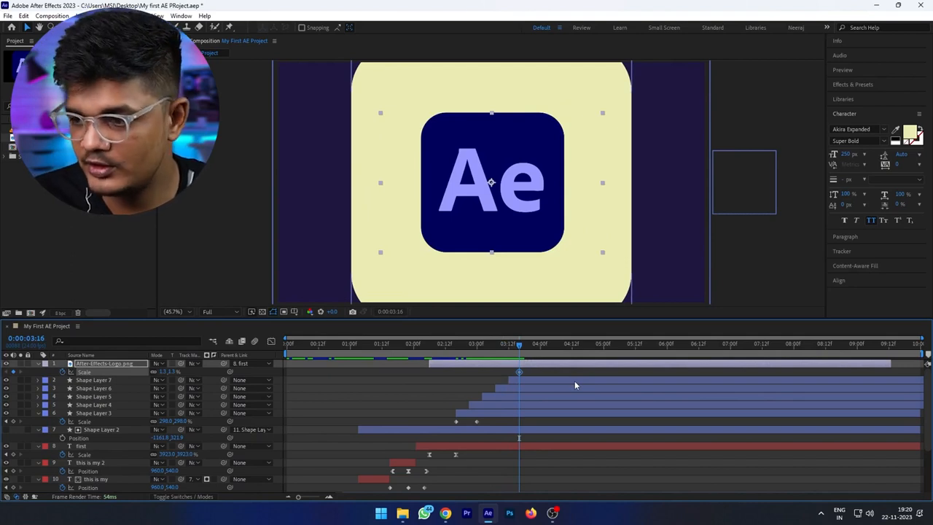
key(shift+Page_Down)
drag(172, 372, 212, 371)
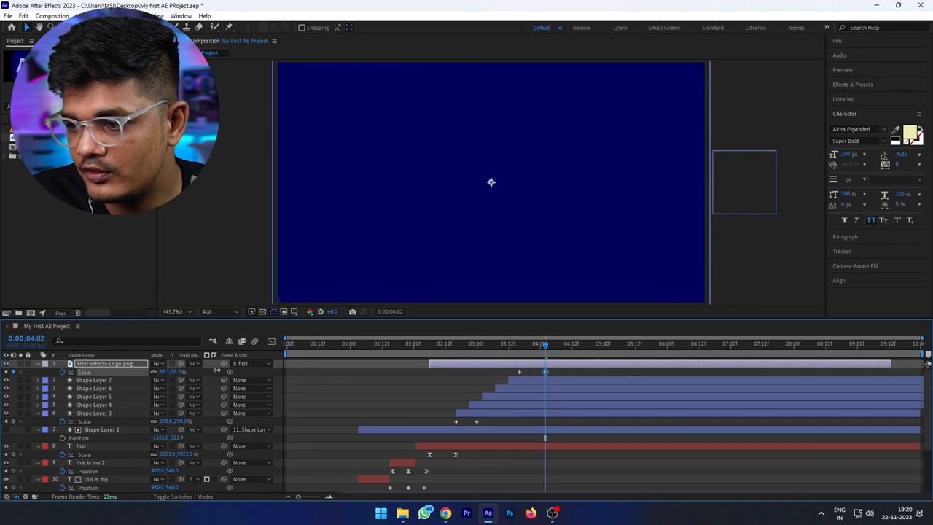
- Apply Easy Ease to both scale keyframes of the After-Effects-Logo layer
right_click(519, 373)
mouse_move(585, 365)
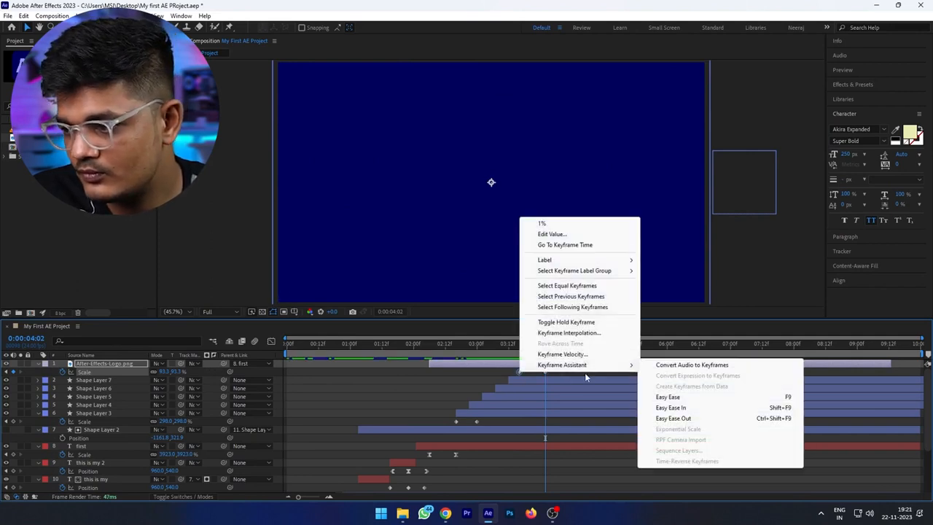
click(668, 396)
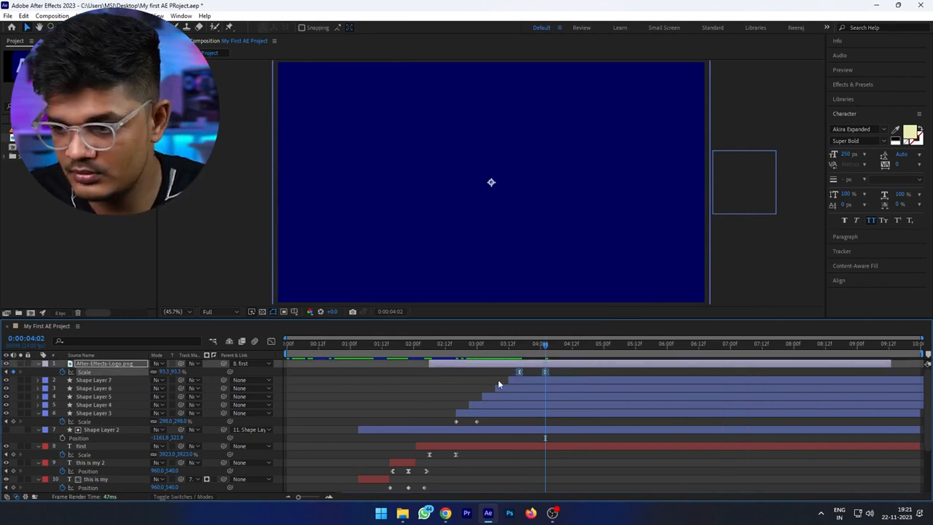
- Reshape the After-Effects-Logo scale speed curve so the growth accelerates to a sharp peak near the last keyframe, and preview the motion
click(271, 343)
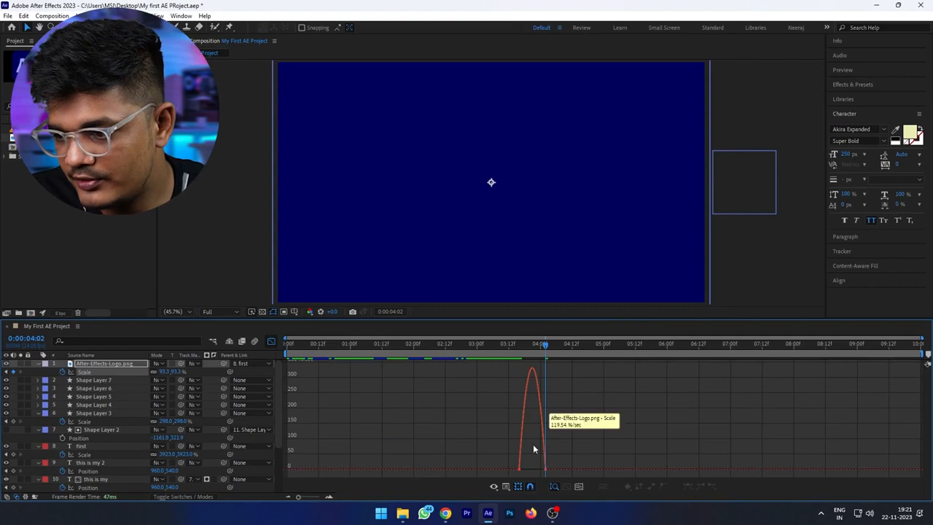
drag(524, 470, 546, 470)
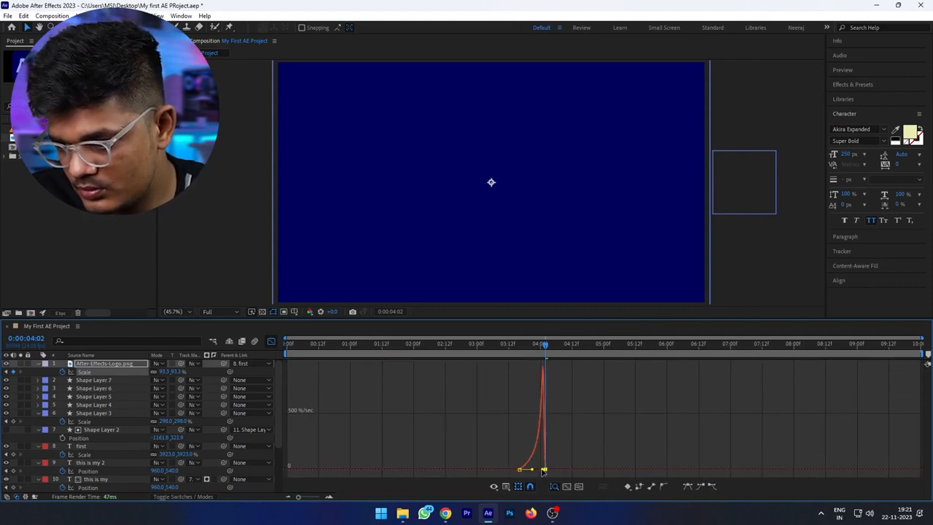
click(270, 342)
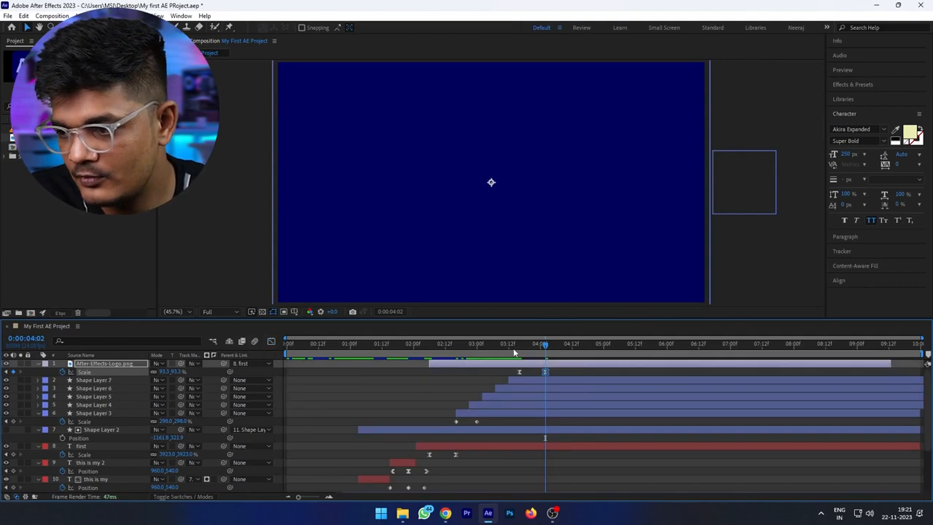
key(space)
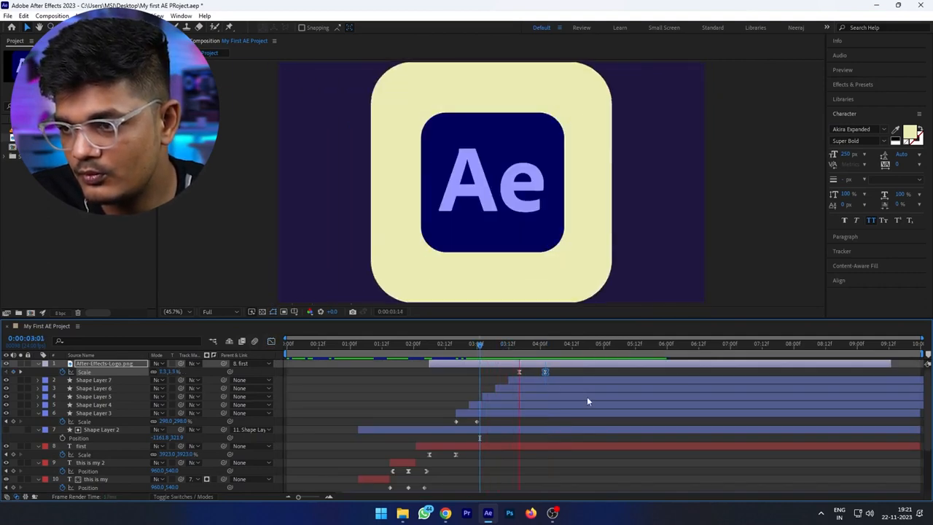
key(space)
- Shift both logo scale keyframes three frames later so the first sits at 3:19, and preview the timing
drag(519, 346, 526, 371)
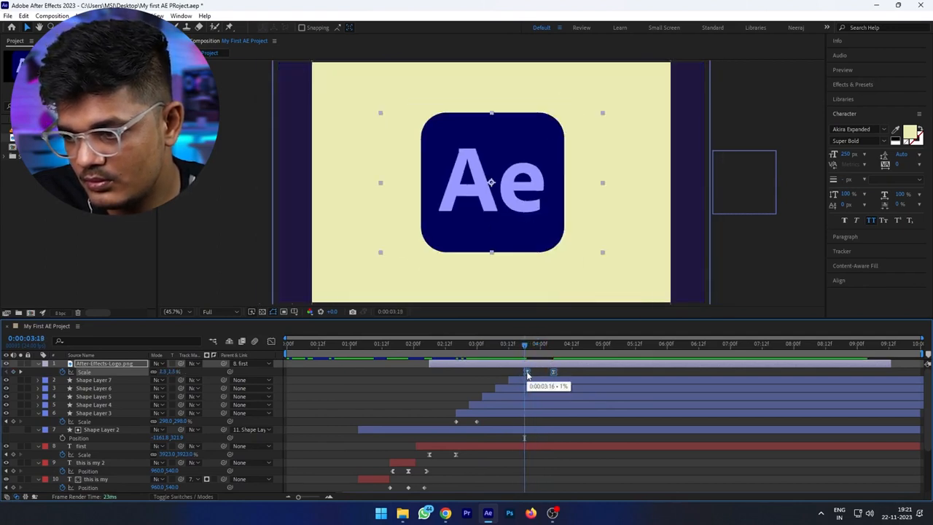
click(503, 354)
key(space)
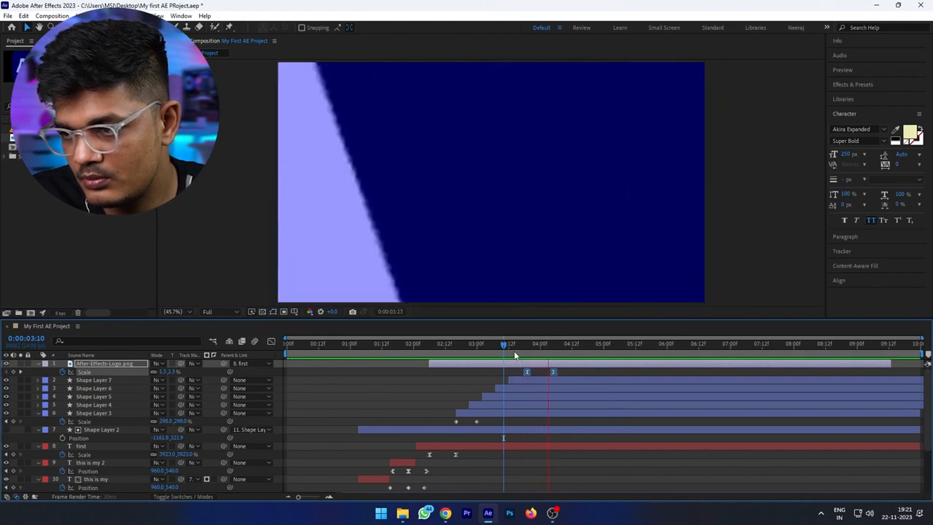
- Add a text layer reading "project" above the logo layer at 4:05 and save the project
key(ctrl+t)
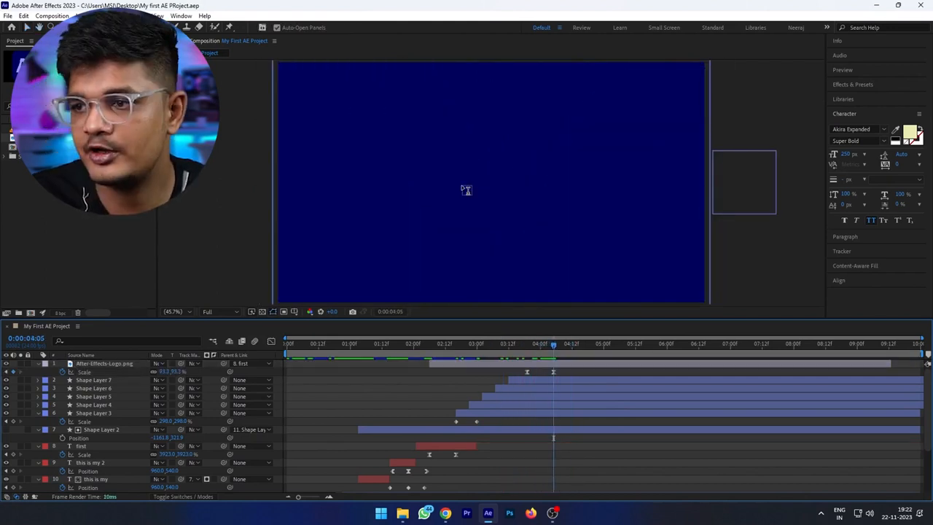
click(464, 191)
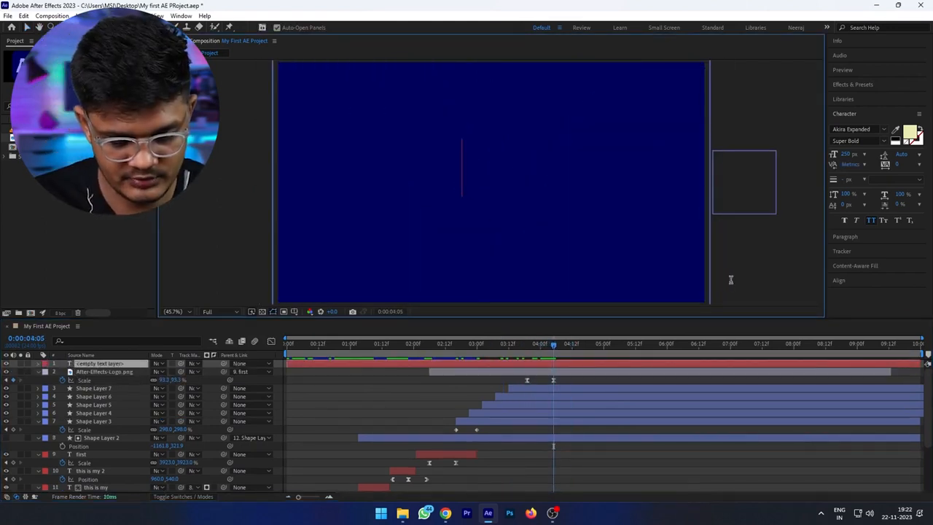
text(project)
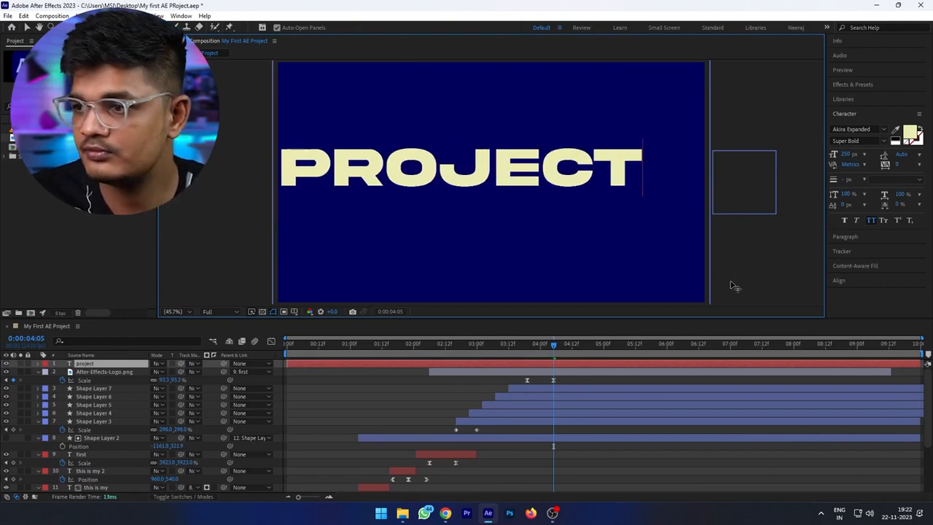
click(117, 372)
click(117, 365)
key(ctrl+s)
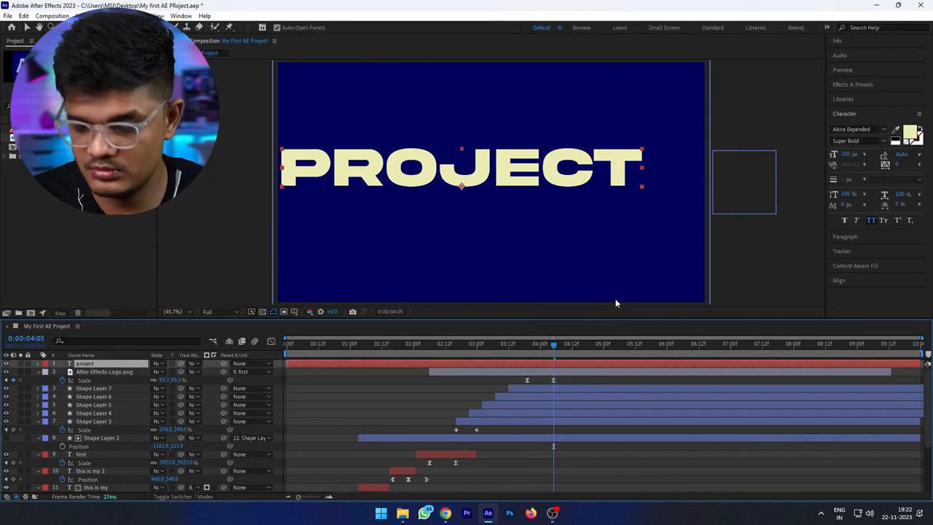
- Center the project text's anchor point, align the layer to the middle of the composition, and set its fill to white (FFFFFF)
key(ctrl+alt+Home)
key(ctrl+Home)
click(909, 137)
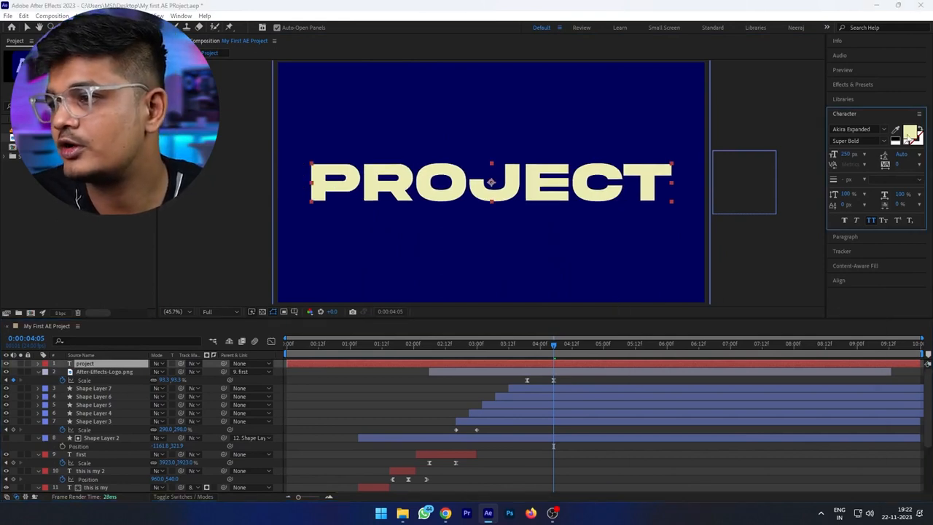
drag(703, 361, 642, 325)
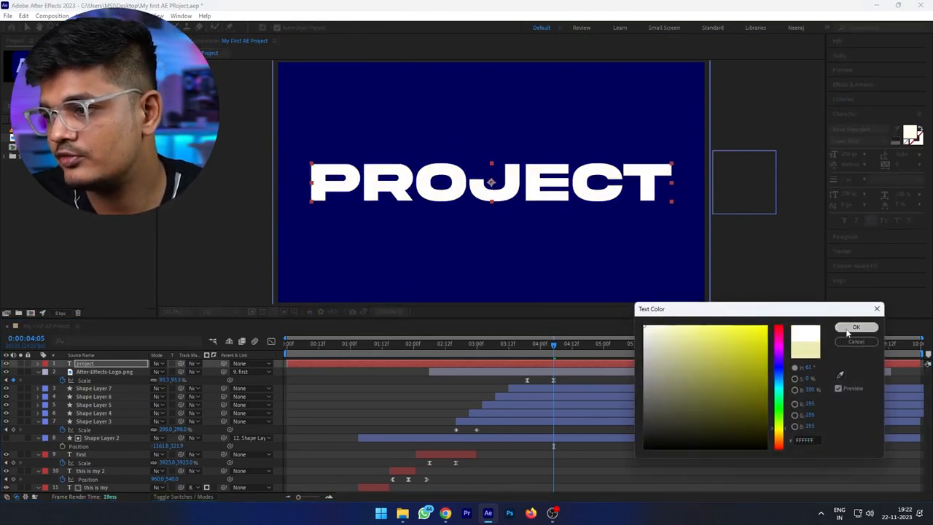
click(848, 329)
- Trim the project text layer to start at 3:19 and parent it to the After-Effects-Logo layer
drag(287, 363, 478, 376)
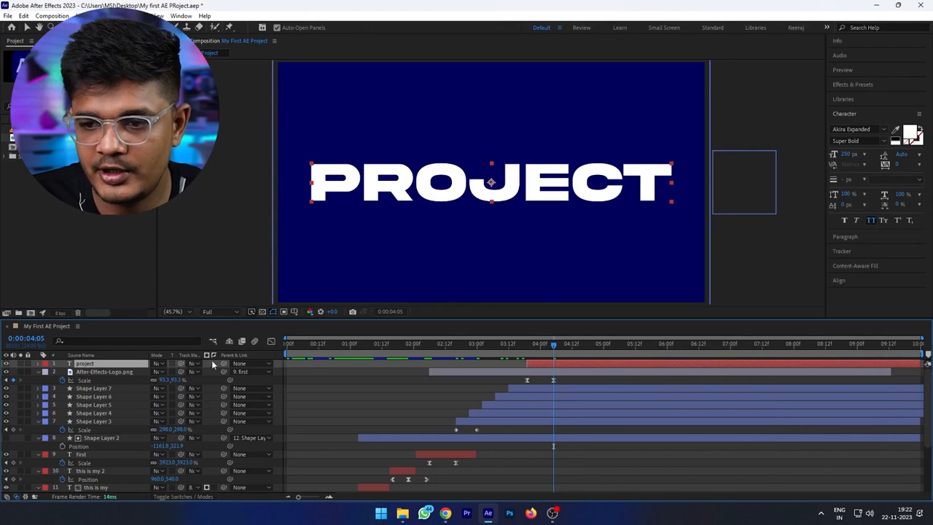
click(240, 367)
drag(222, 365, 119, 374)
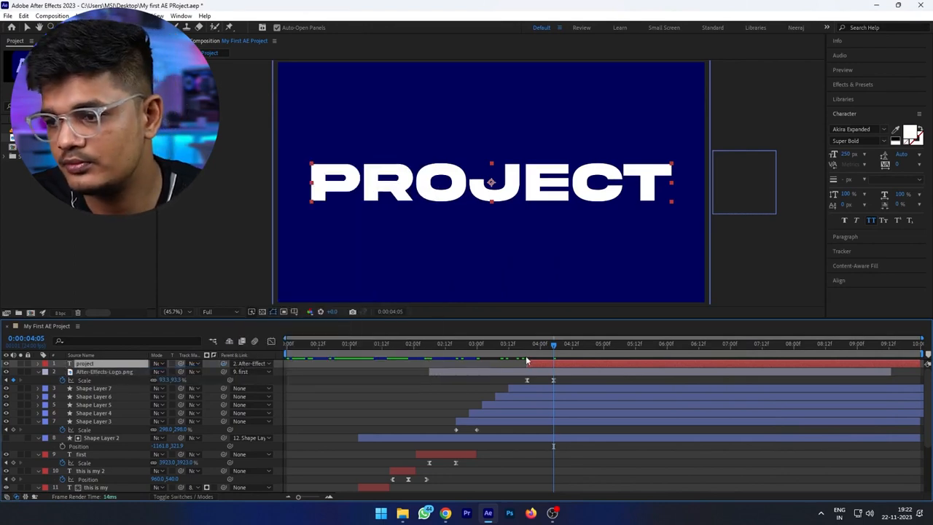
- Check how the project text scales with the logo between 3:19 and 4:05
drag(537, 351, 530, 347)
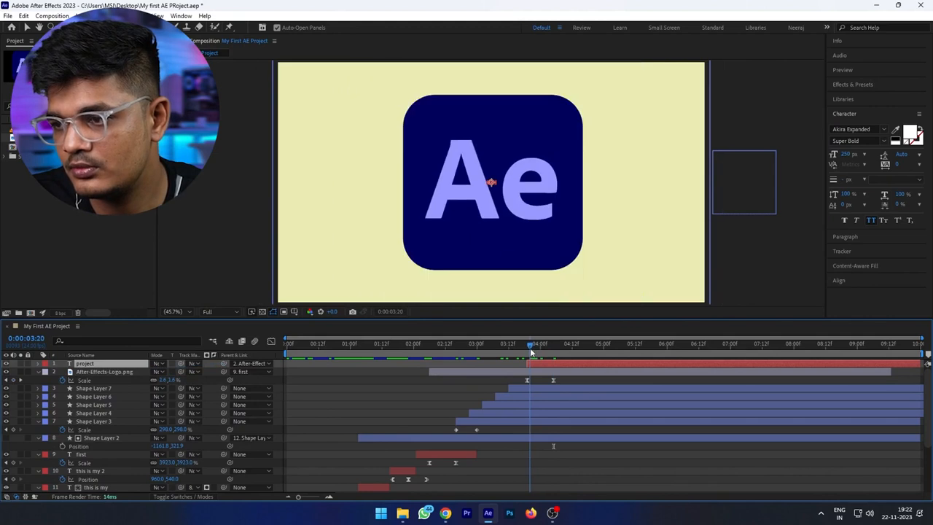
click(531, 403)
click(590, 463)
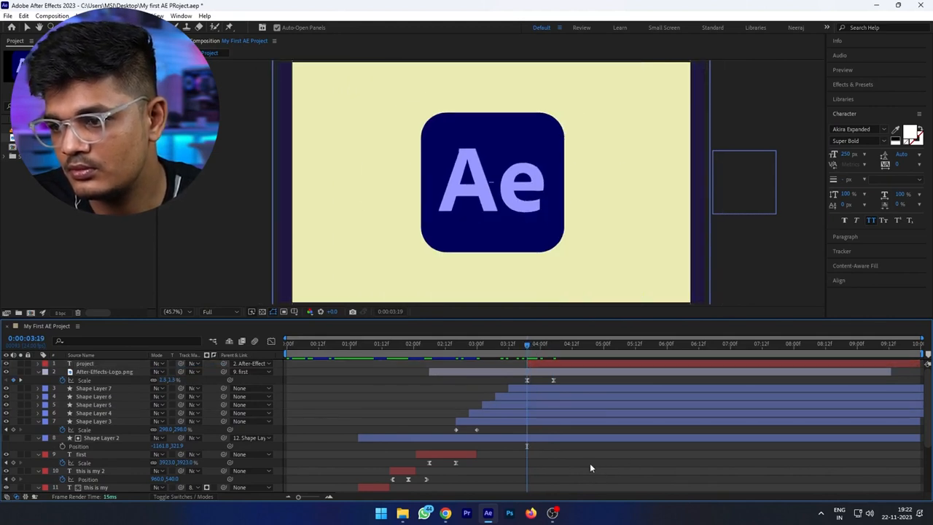
key(k)
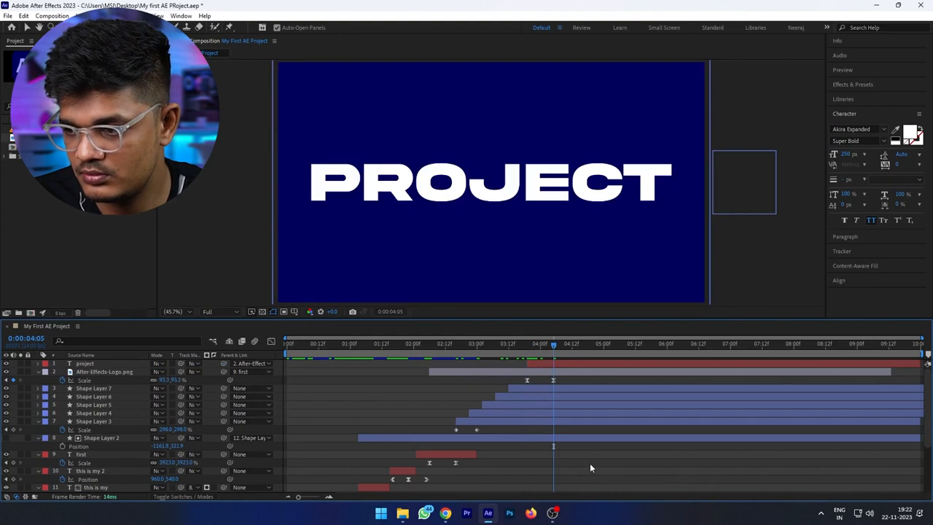
- Enable opacity keyframing on the project text layer at 3:23
key(Page_Up)
key(Page_Up)
key(Page_Up)
key(Page_Up)
key(Page_Up)
key(Page_Up)
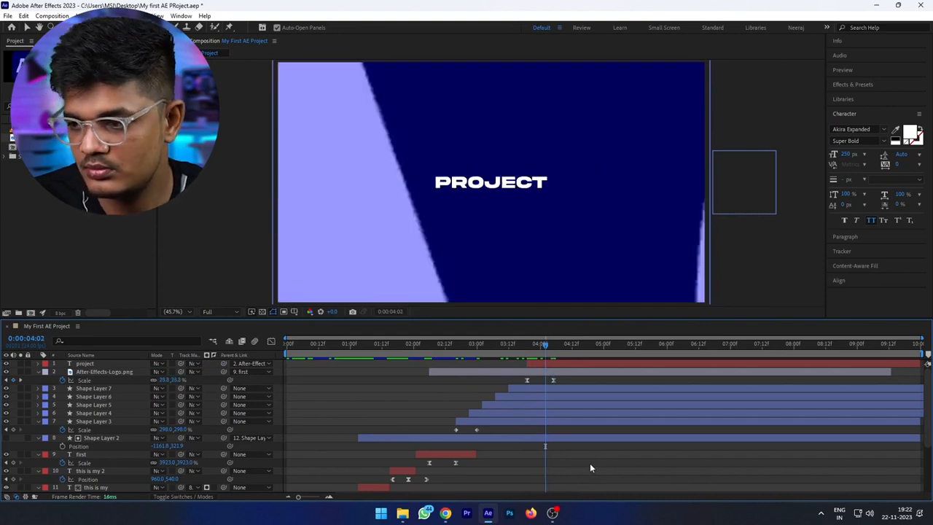
click(95, 364)
key(t)
click(63, 371)
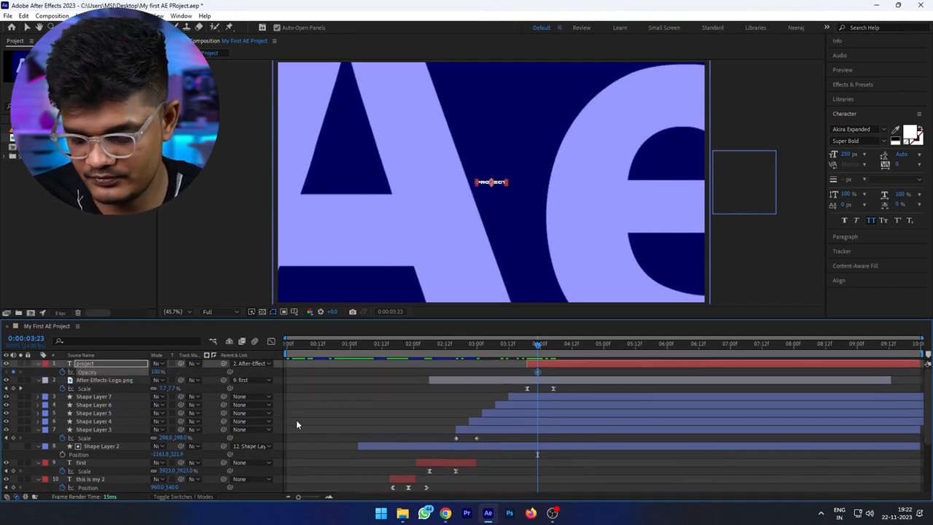
- Add a 100% opacity keyframe to the project text at 4:02, set its 3:23 keyframe to 0%, and save the project
key(Page_Down)
key(Page_Down)
key(Page_Down)
key(Page_Down)
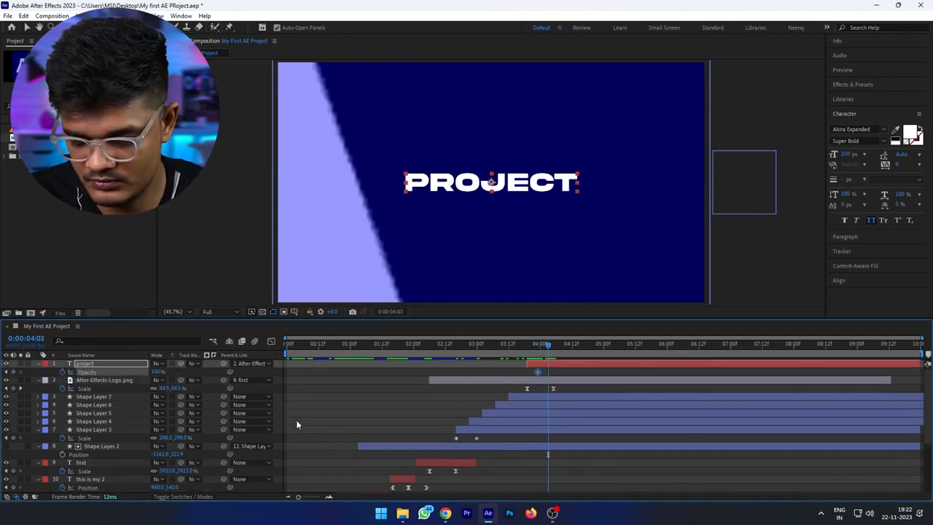
key(Page_Up)
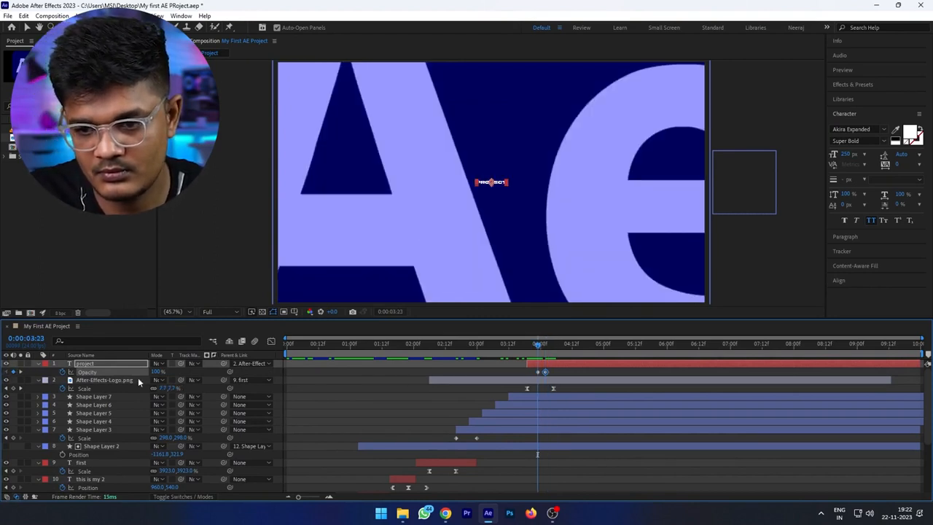
click(573, 481)
key(ctrl+s)
- Preview the whole animation from the beginning through the PROJECT text reveal
key(space)
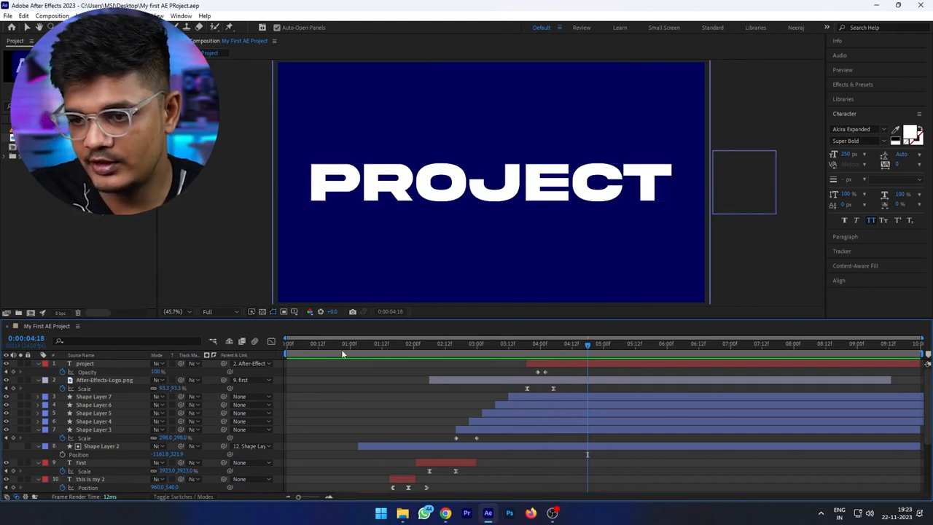
key(space)
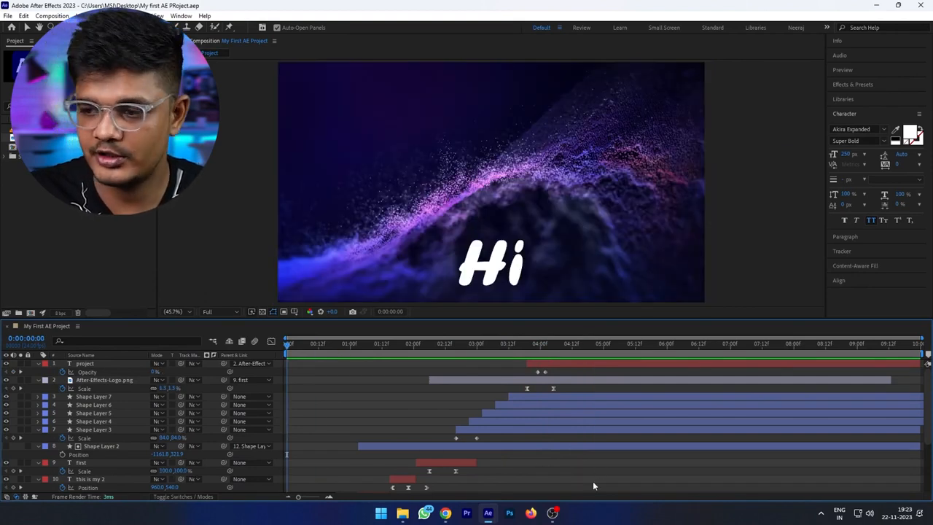
key(space)
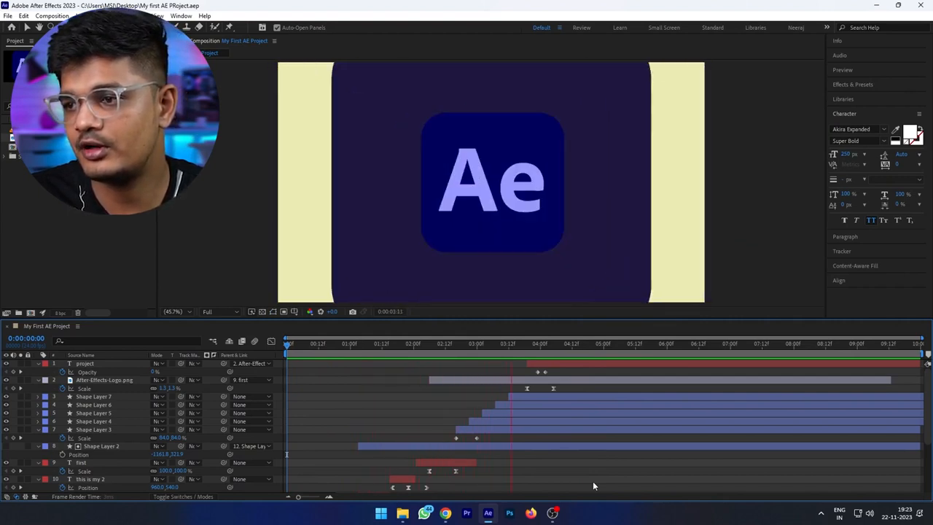
key(space)
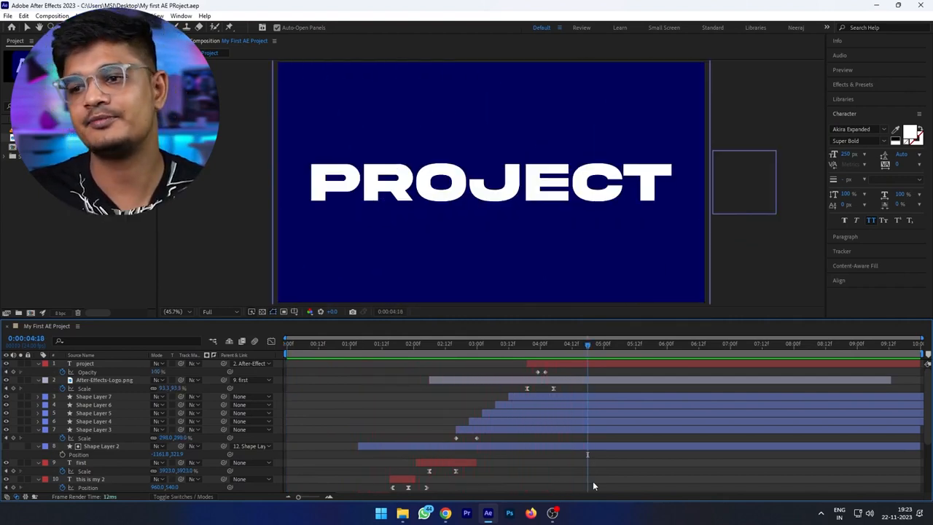
key(Home)
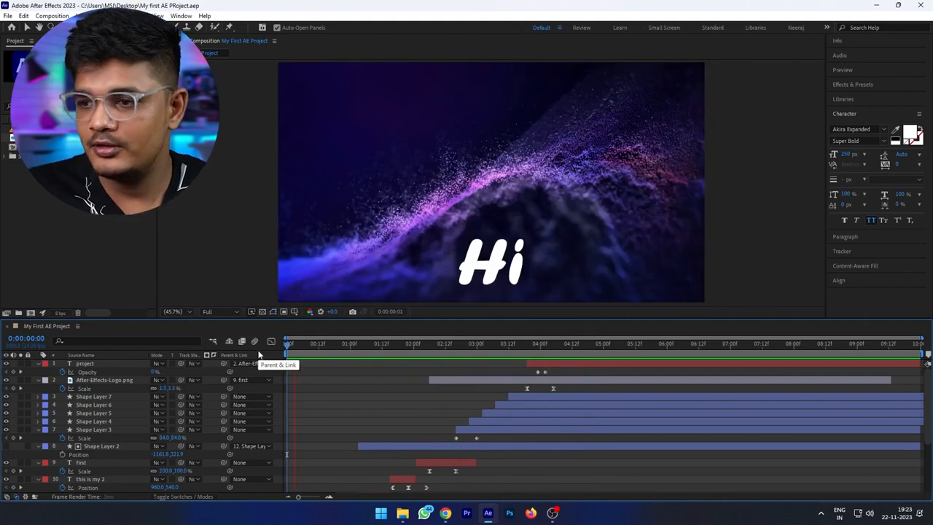
key(space)
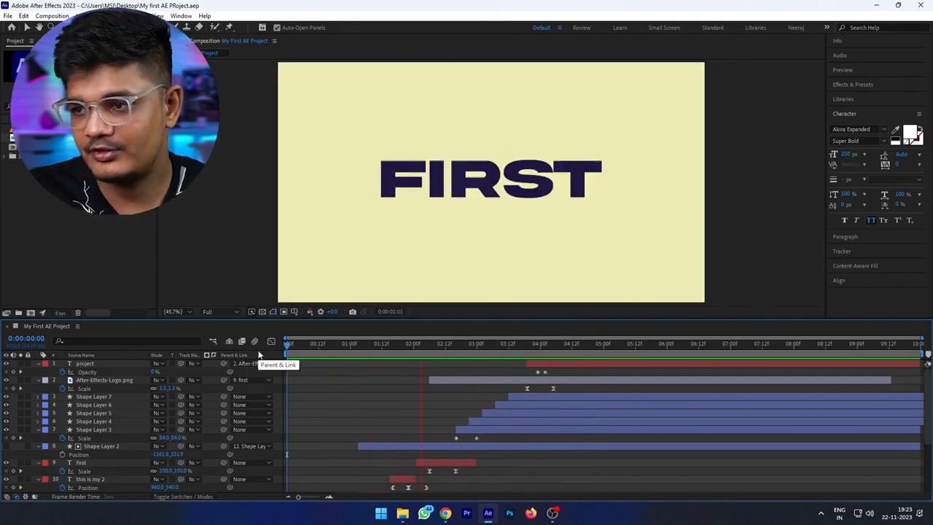